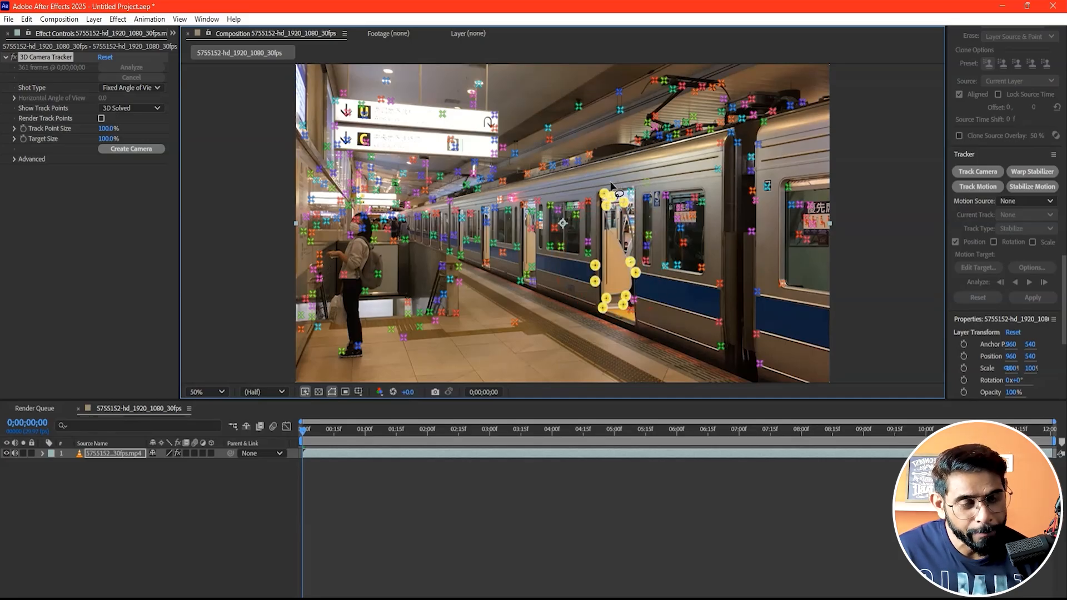
Step: Set the ground plane and origin from the track points around the open train door, and create a solid and camera from them
mouse_move(582, 222)
left_mouse_down()
mouse_move(605, 311)
mouse_move(630, 334)
mouse_move(638, 261)
mouse_move(639, 272)
left_mouse_up()
right_click(621, 200)
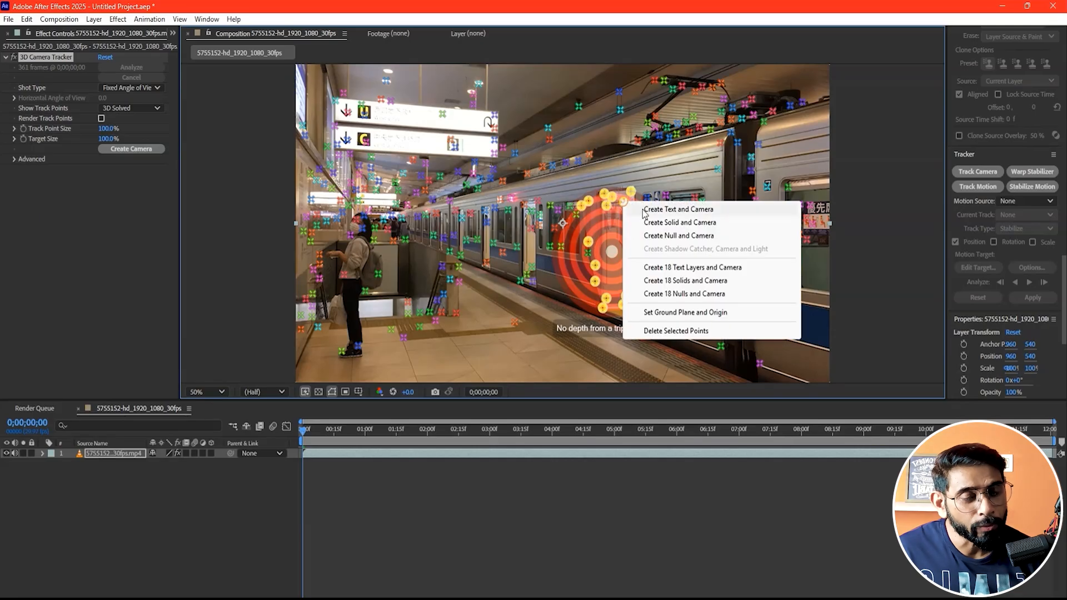
left_click(663, 314)
right_click(622, 203)
left_click(672, 223)
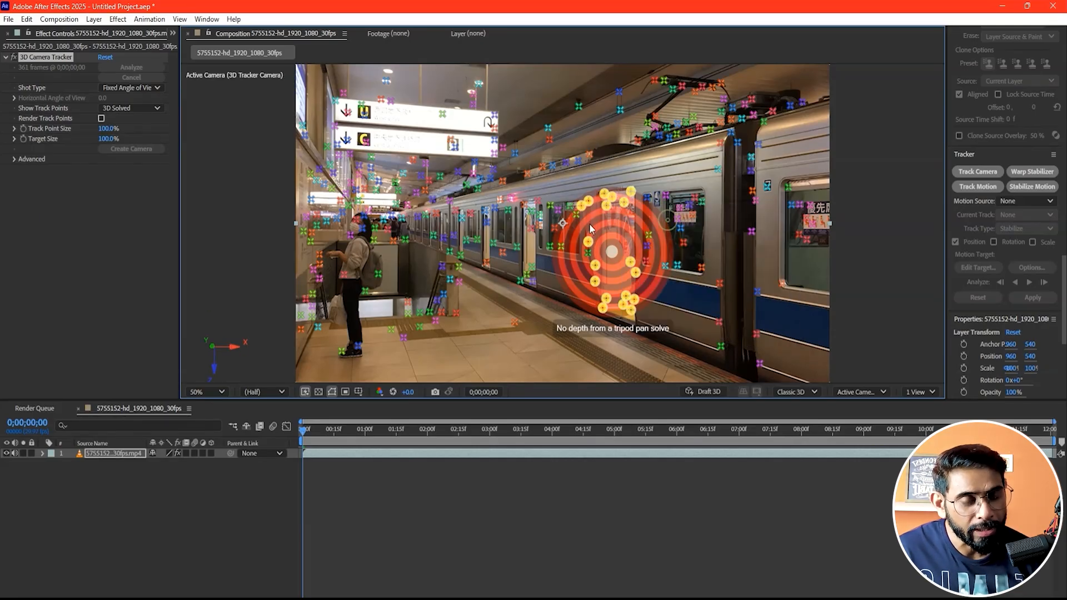
left_click(523, 512)
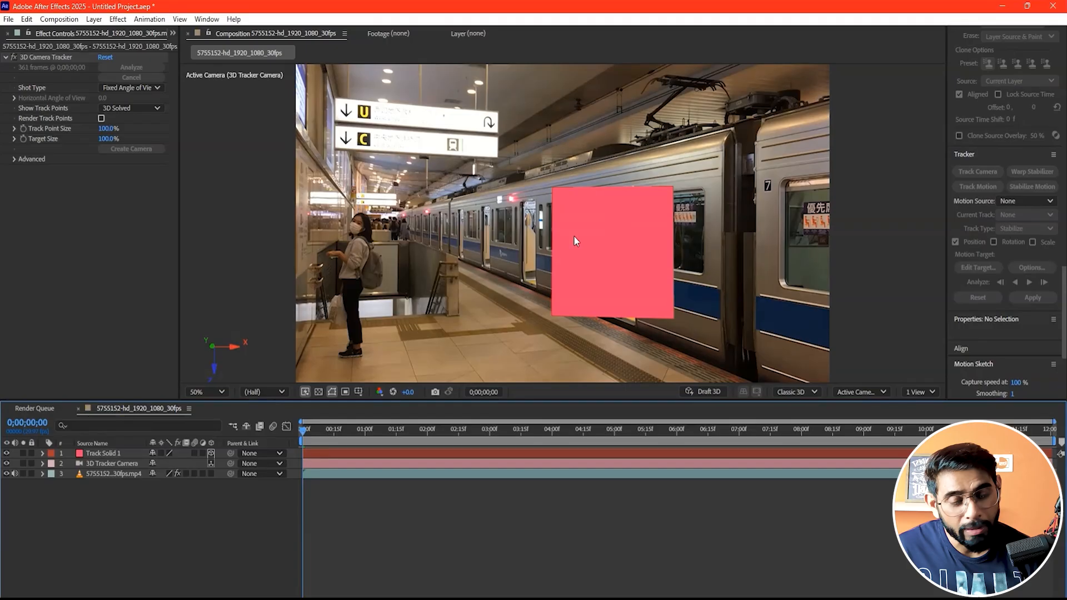
Step: Rotate Track Solid 1 to match the train's side, with Y Rotation at 63° and Z Rotation at 3°
left_click(95, 453)
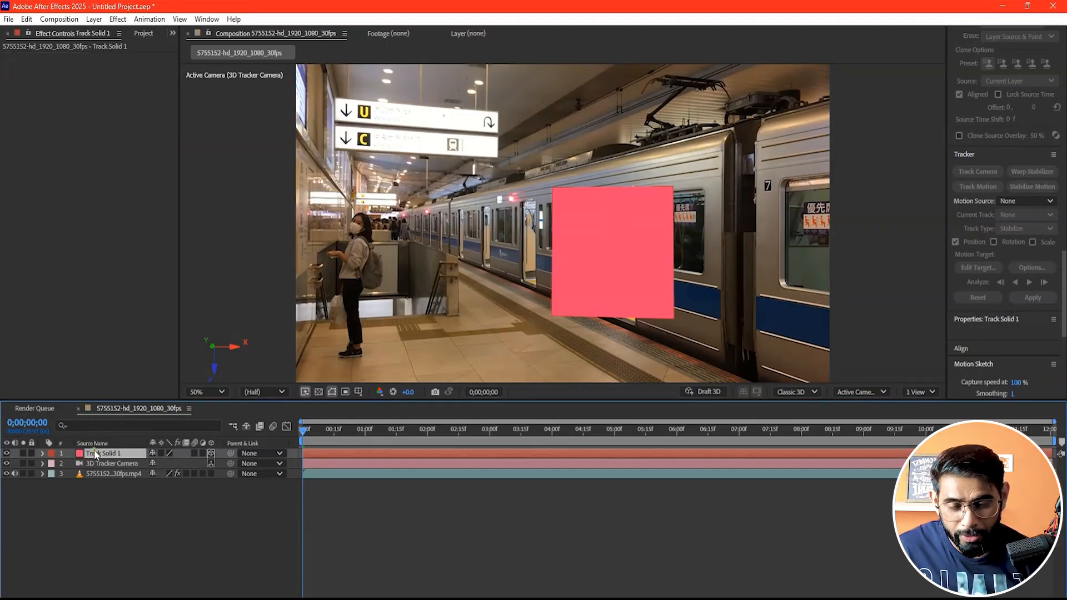
left_click(42, 453)
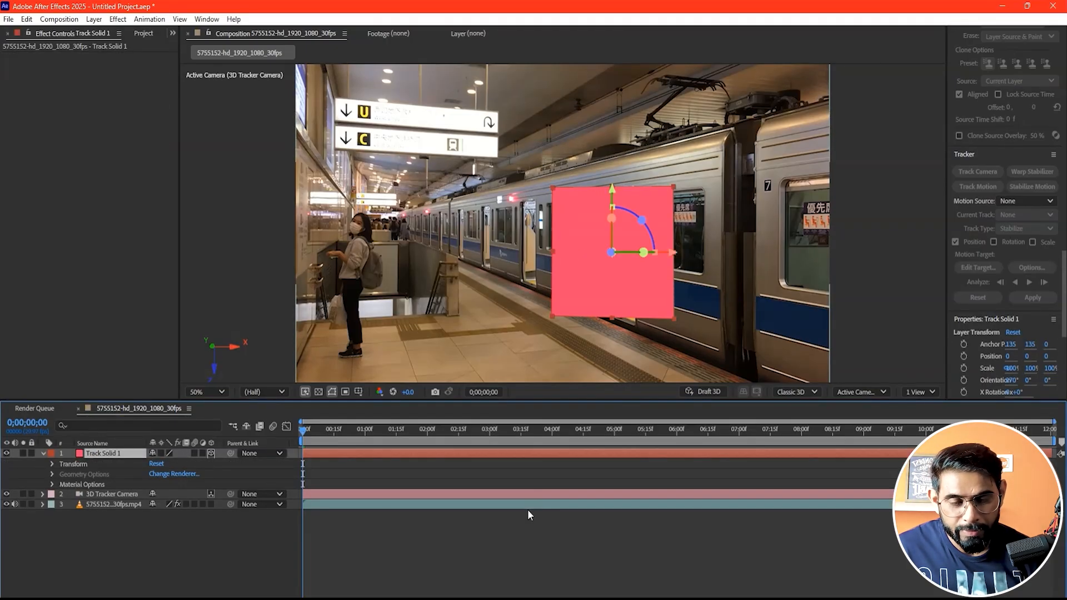
key("r")
left_click_drag(166, 477, 209, 494)
key("ctrl+z")
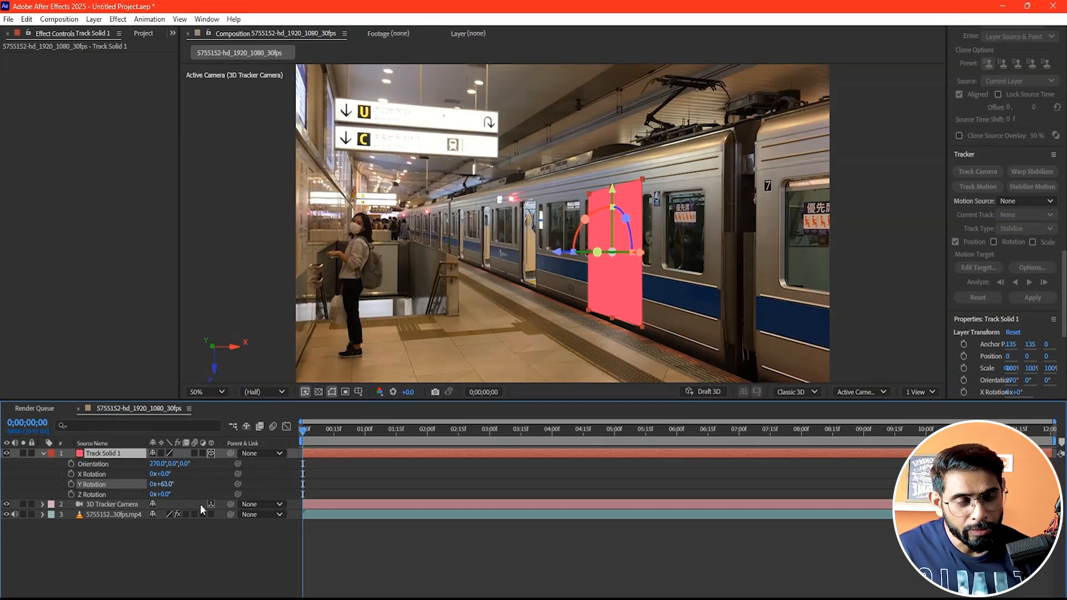
left_click_drag(165, 495, 161, 490)
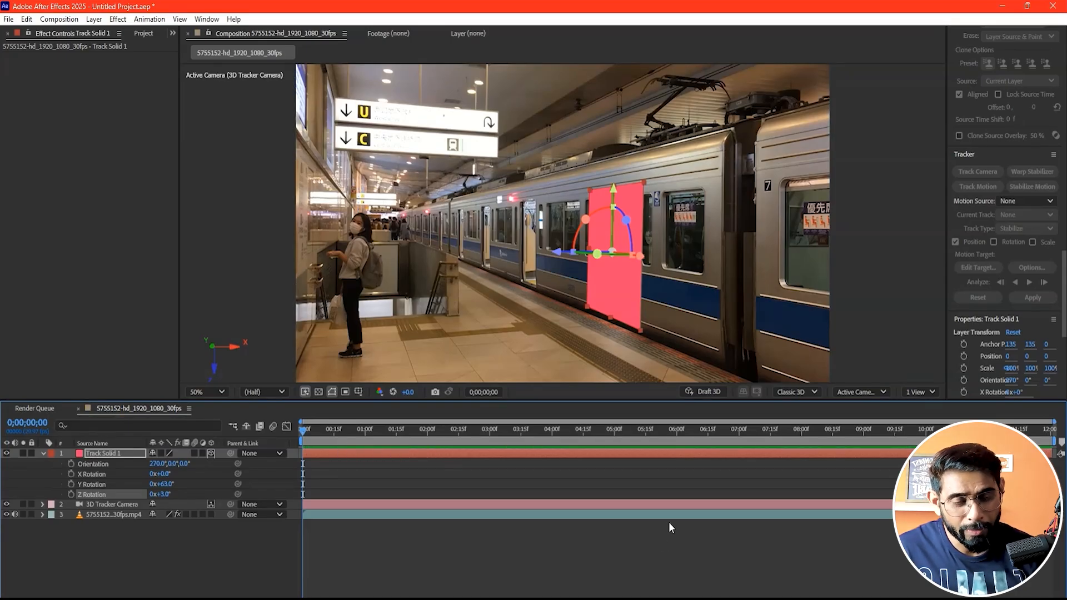
Step: Play the composition to check how the solid sticks to the train door, and return to the first frame
left_click(600, 555)
key("space")
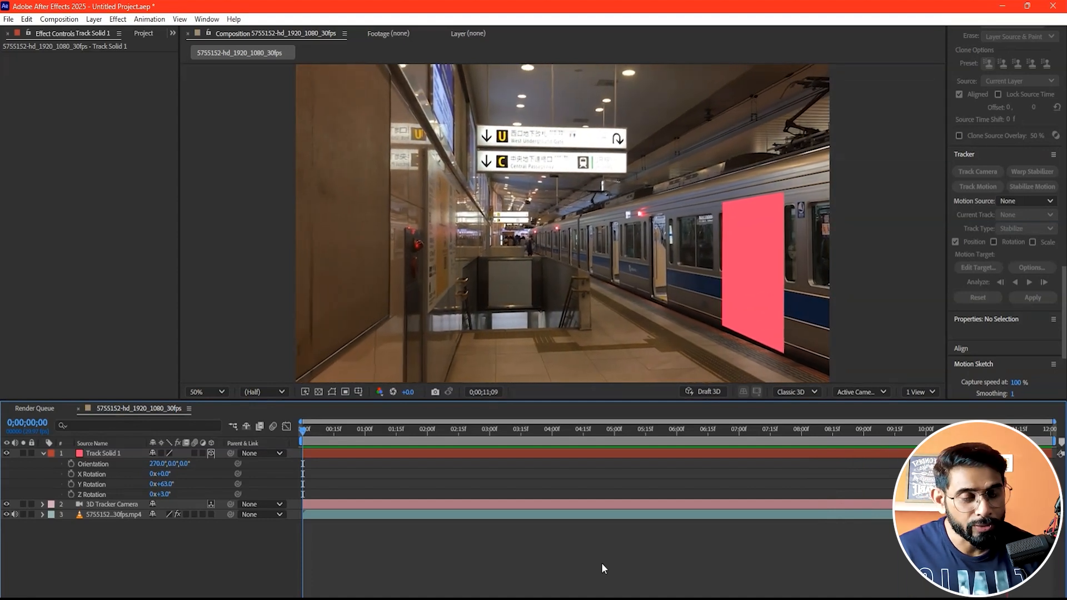
key("space")
left_click_drag(361, 432, 301, 445)
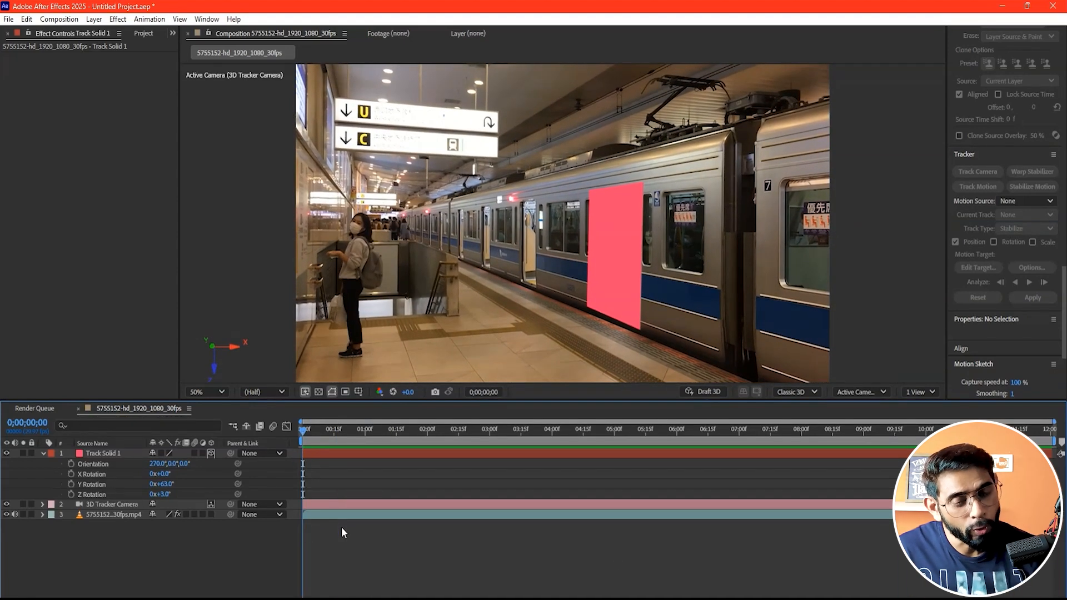
Step: Export the composition data of all three layers to Tracking Data.json in the Downloads\Recreate folder
left_click(42, 453)
left_click_drag(136, 548, 113, 456)
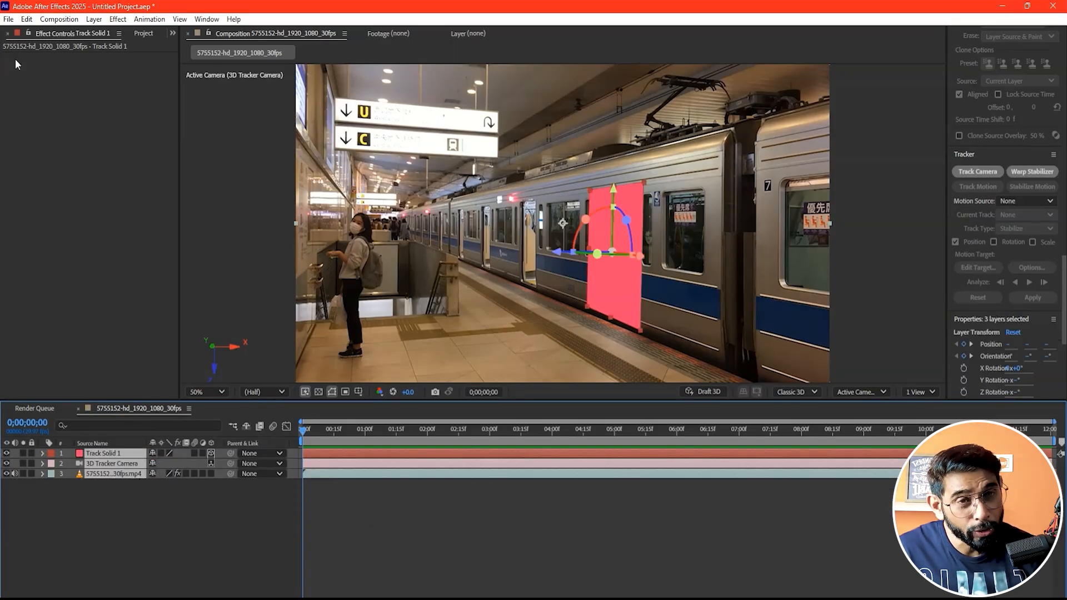
left_click(9, 18)
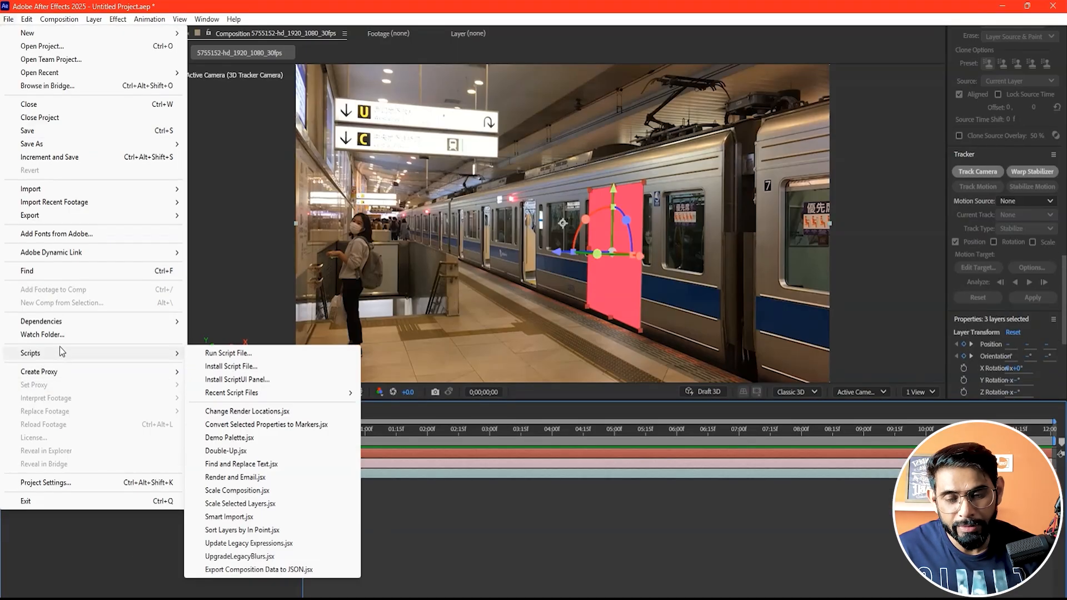
mouse_move(60, 361)
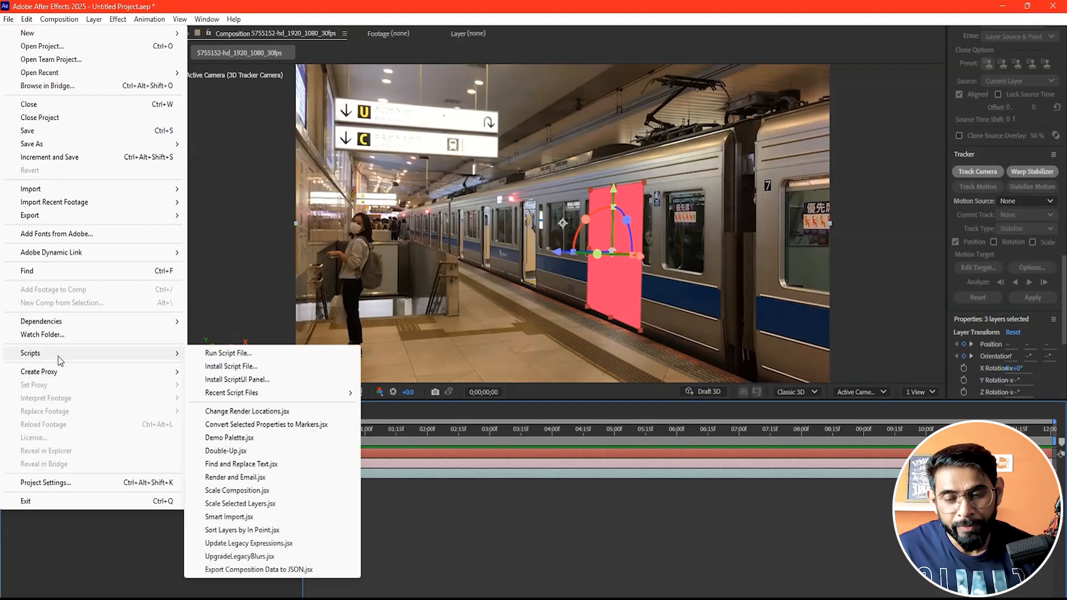
left_click(276, 571)
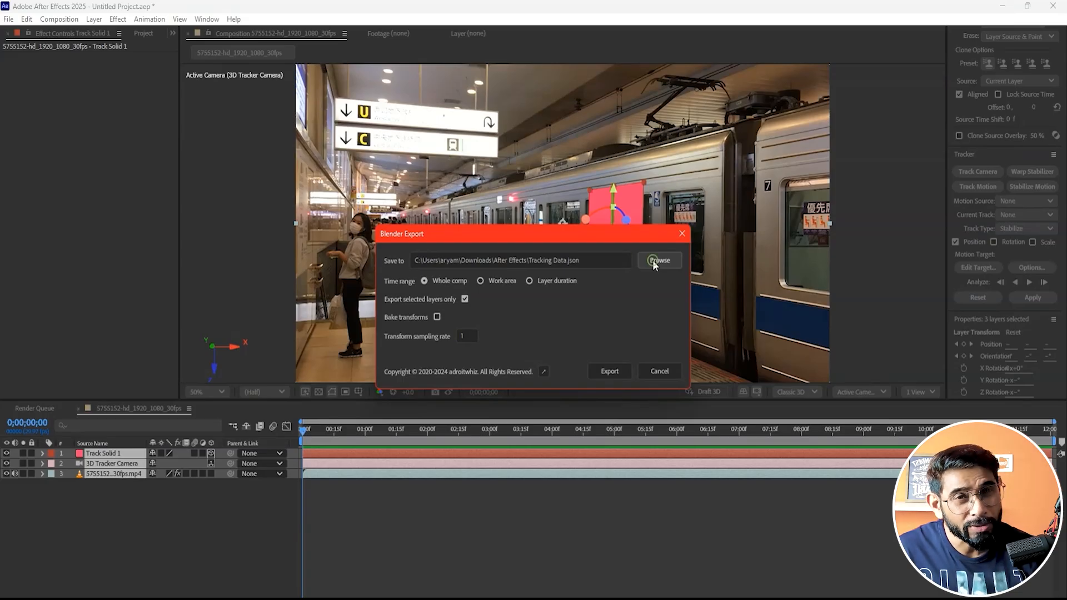
left_click(652, 261)
left_click(494, 524)
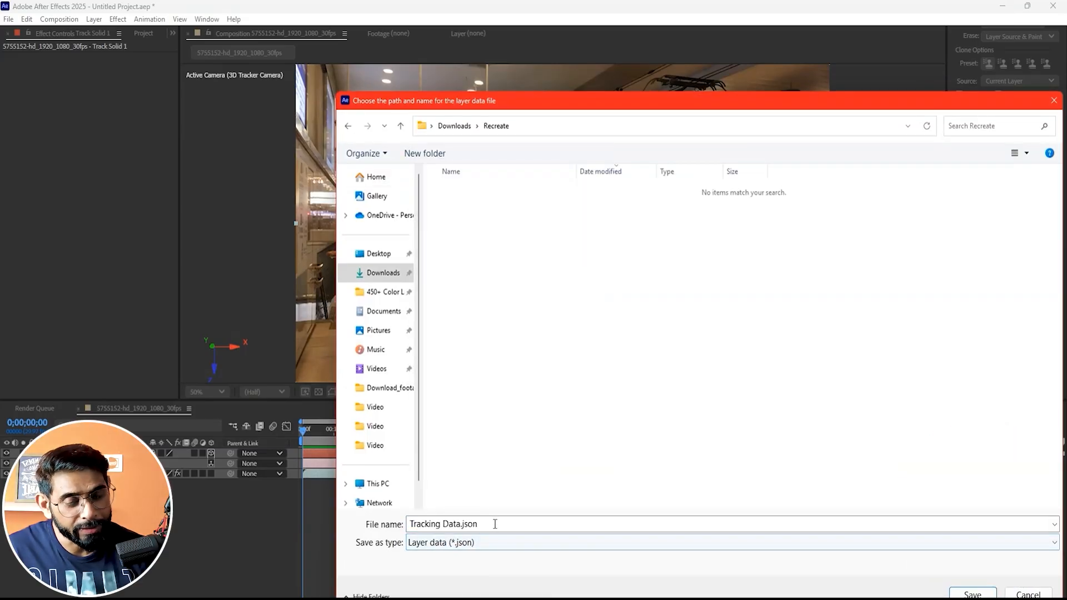
left_click_drag(494, 524, 360, 537)
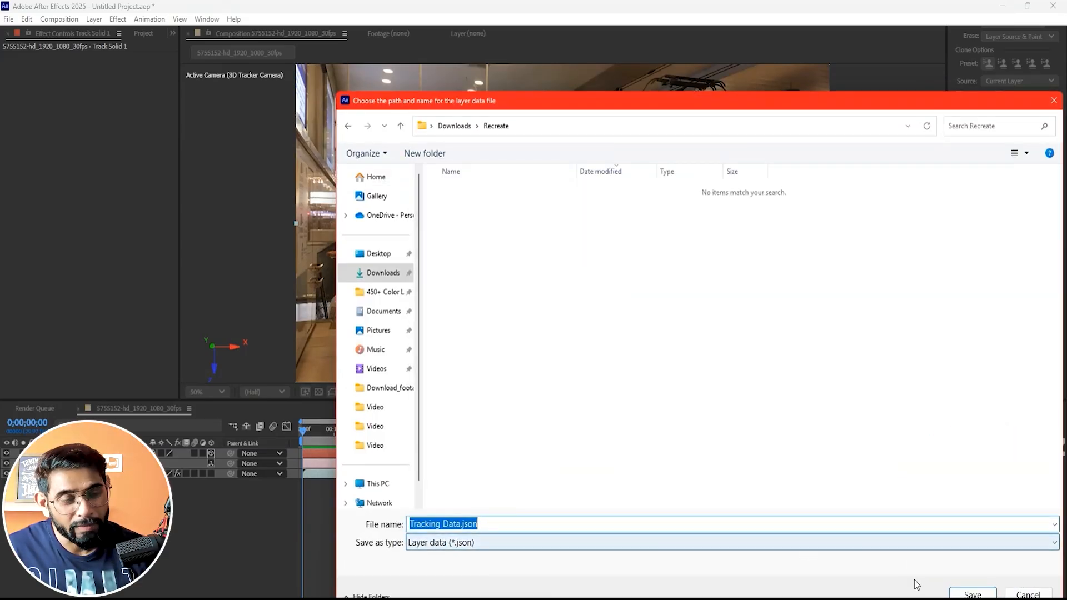
left_click(972, 594)
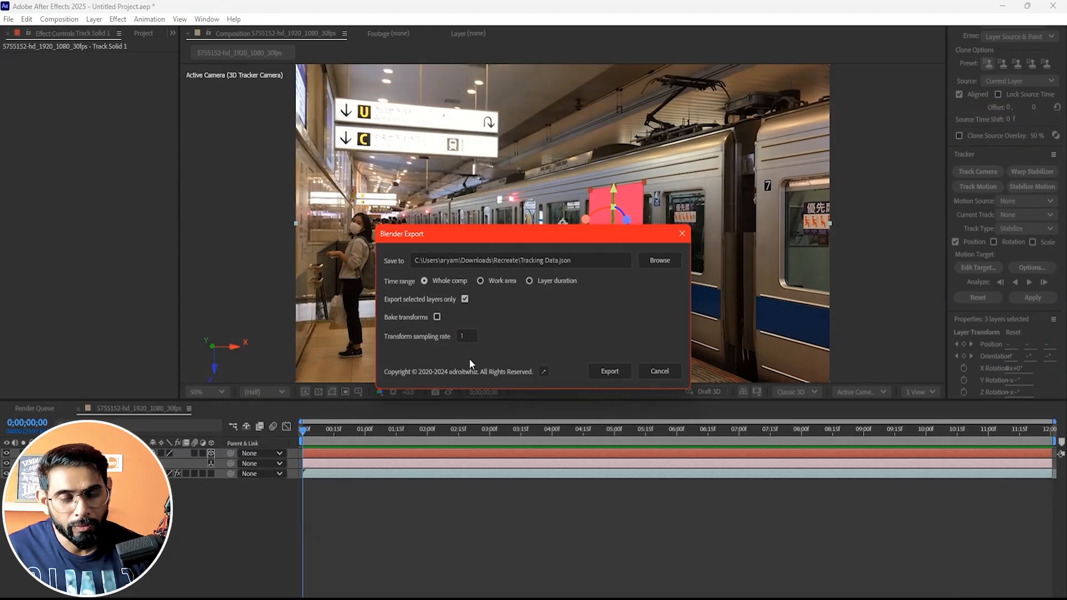
left_click(617, 372)
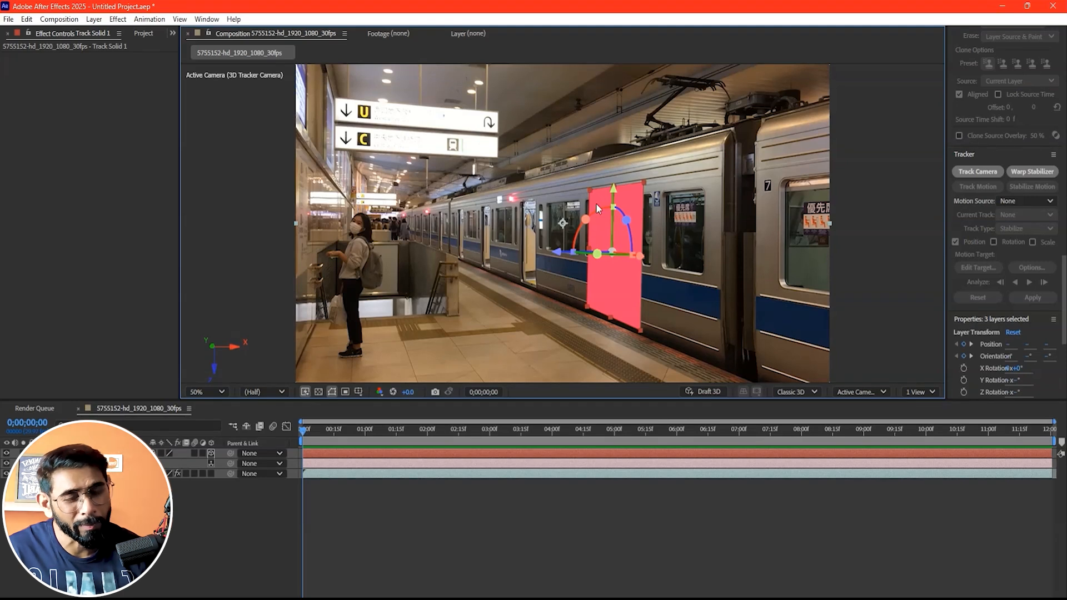
Step: Save the project as Train.aep in the Downloads\Recreate folder
left_click(7, 20)
mouse_move(38, 144)
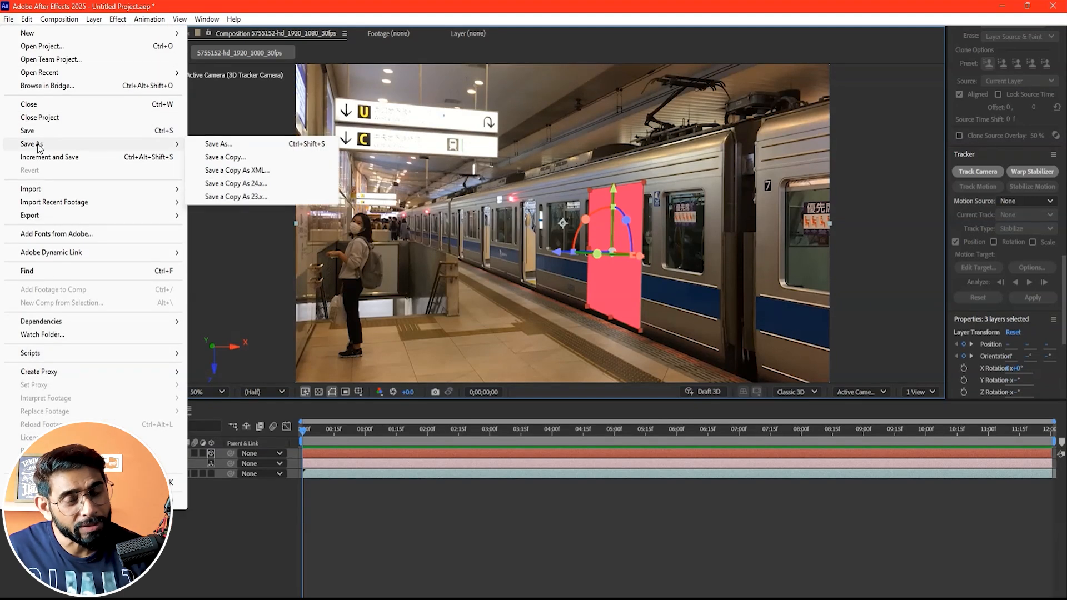
left_click(218, 143)
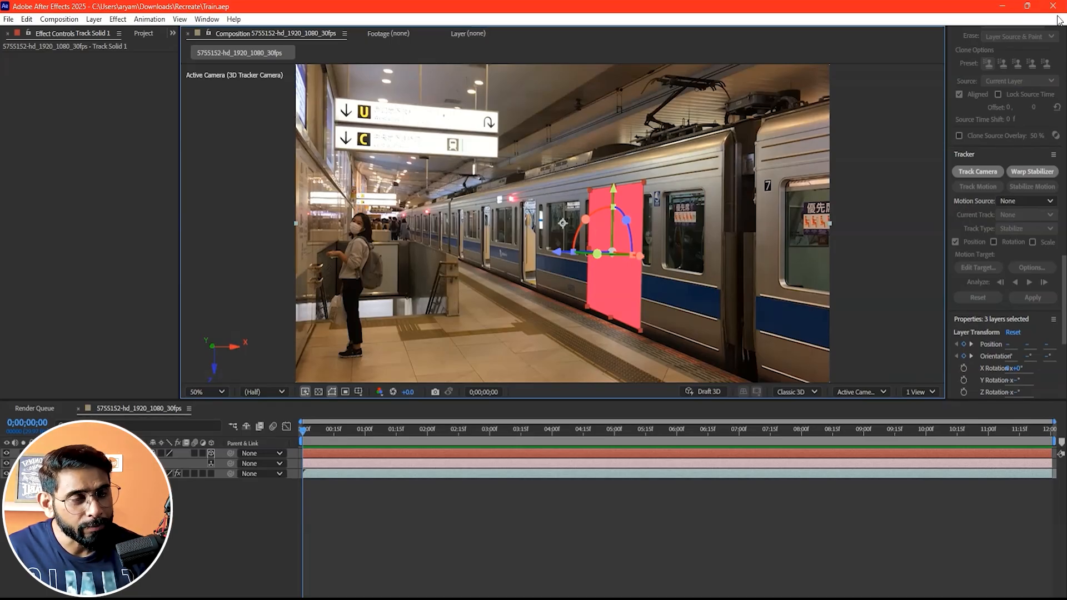
Step: Switch to Blender and delete all the default scene objects
key("ctrl+alt+n")
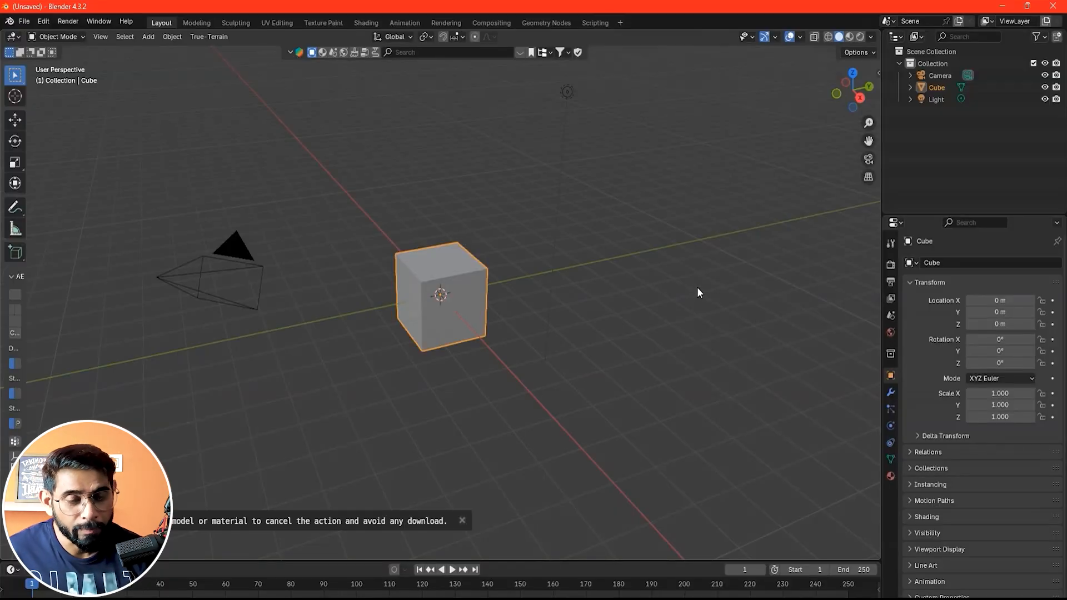
key("a")
key("Delete")
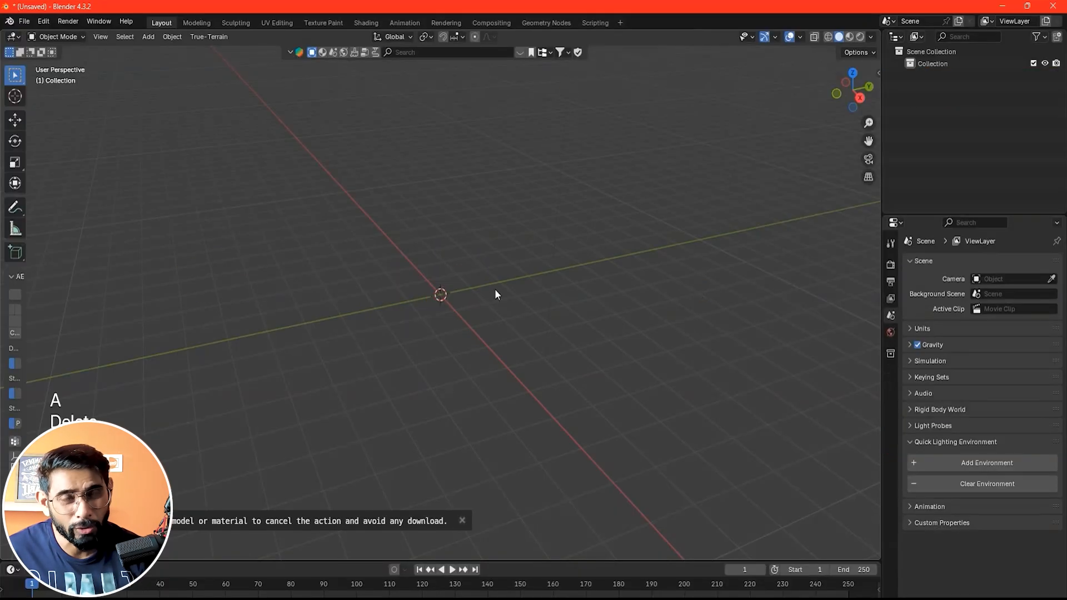
Step: Import the exported tracking JSON as converted After Effects composition data
left_click(24, 20)
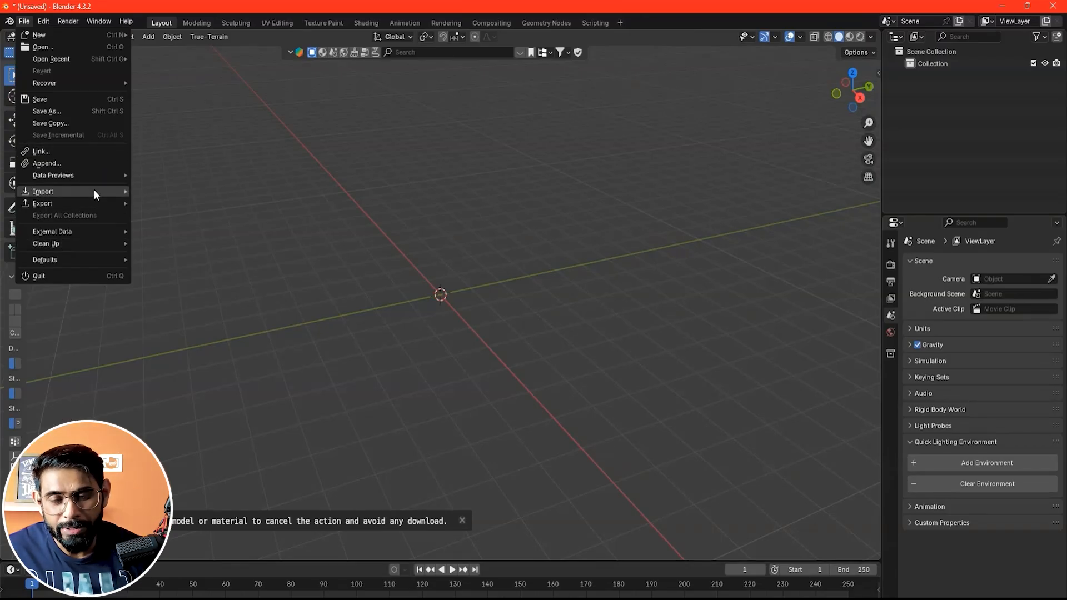
mouse_move(102, 191)
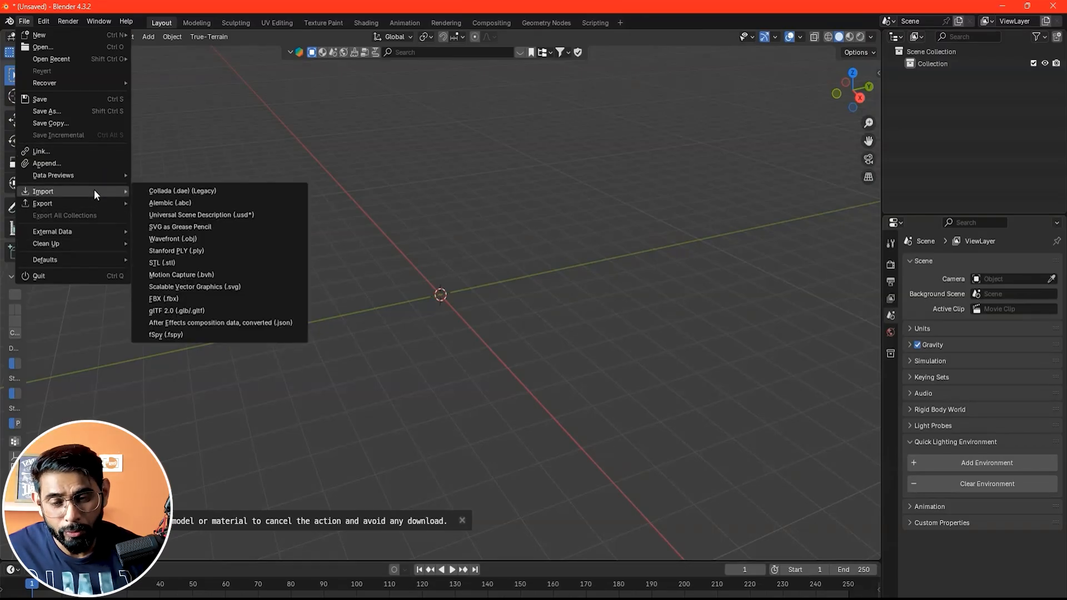
left_click(252, 325)
double_click(451, 301)
left_click(395, 243)
left_click(695, 459)
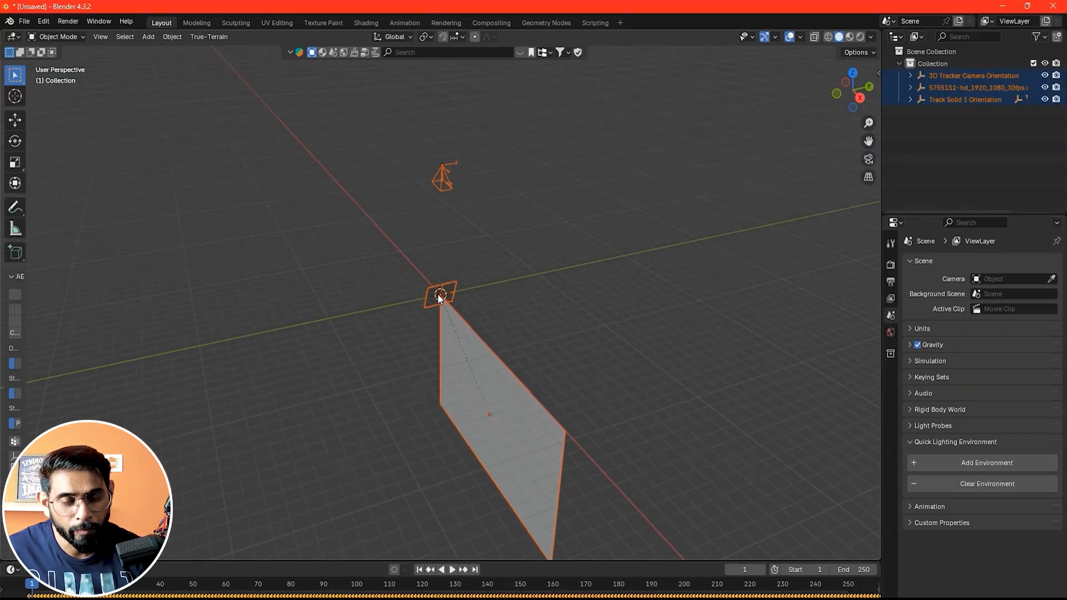
Step: Delete the large imported footage plane and look through the tracker camera
left_click_drag(585, 354, 525, 452)
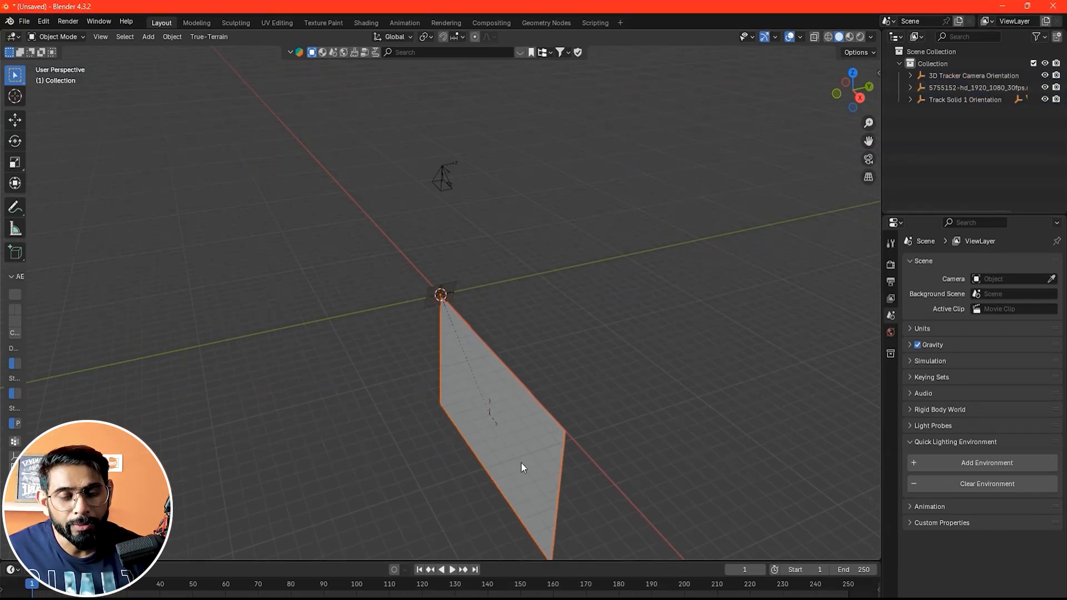
left_click_drag(594, 392, 560, 418)
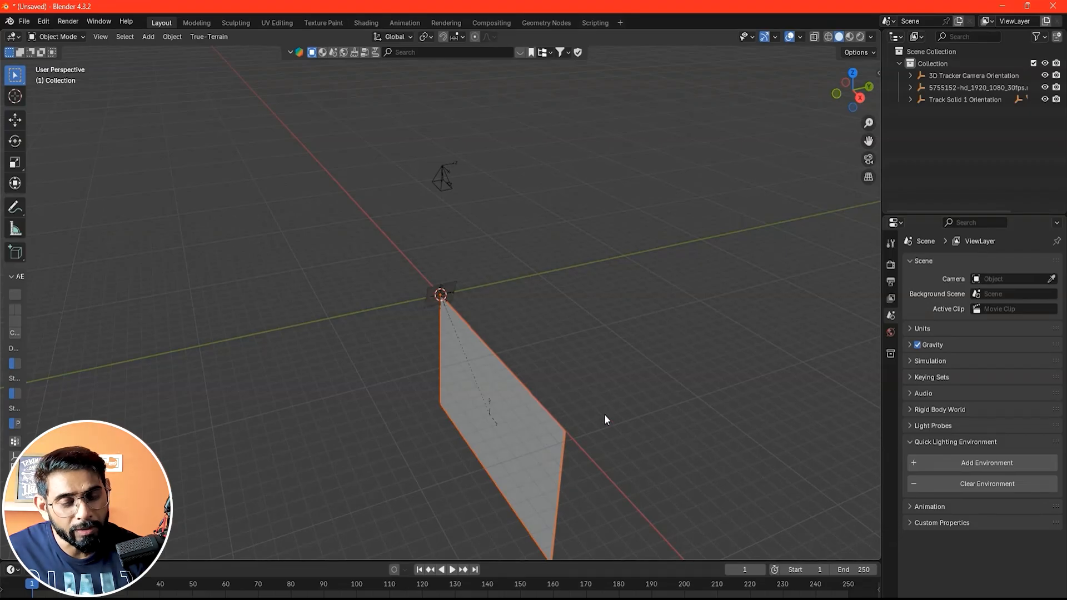
key("Delete")
left_click(864, 163)
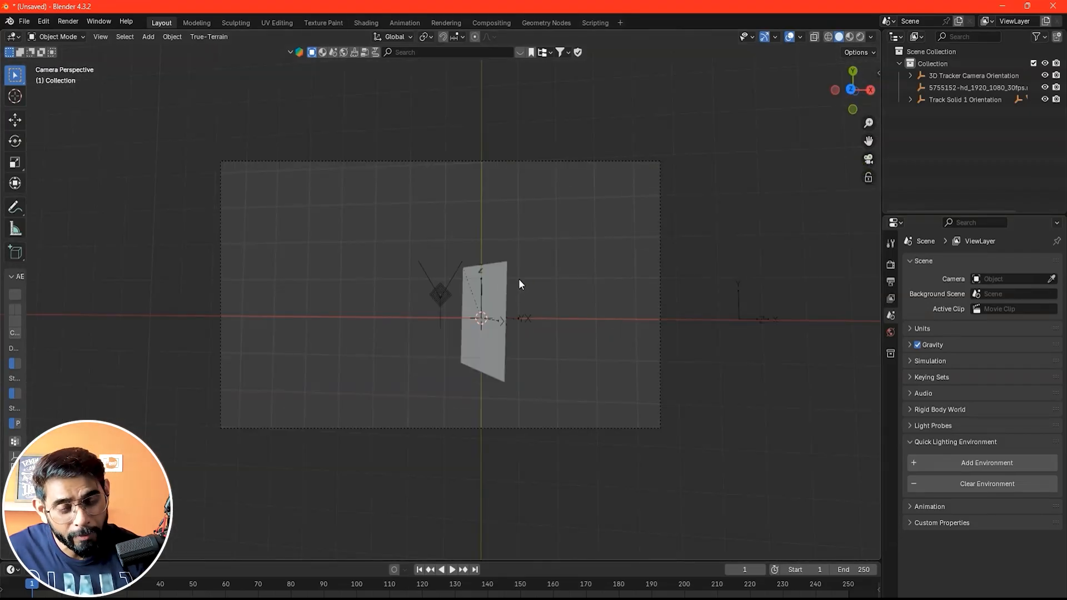
Step: Add the movie clip 5755152-hd_1920_1080_30fps.mp4 as the background image of the 3D Tracker Camera
left_click(911, 76)
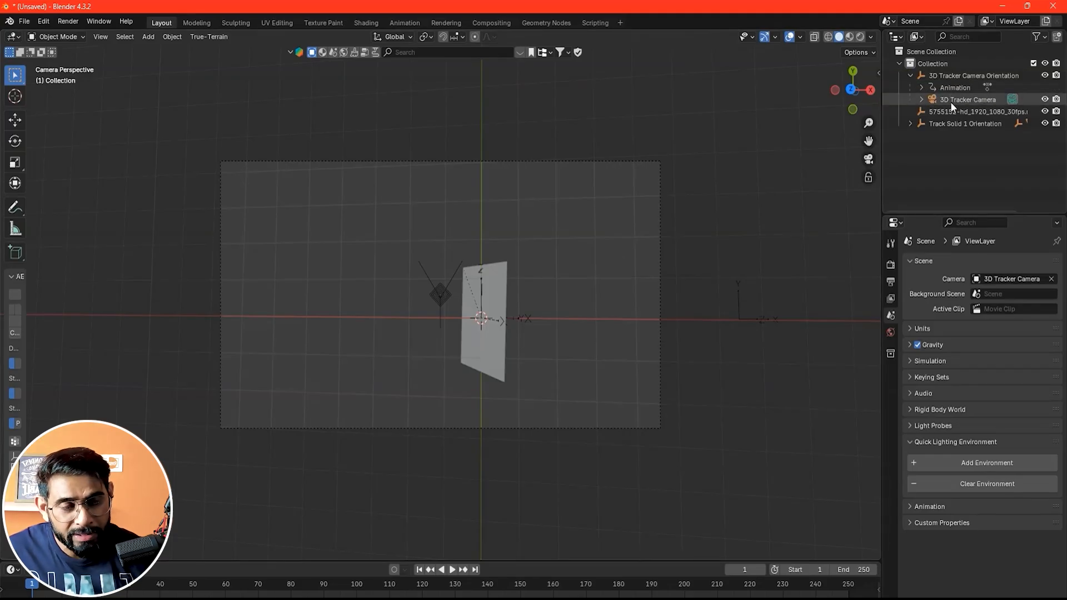
left_click(922, 99)
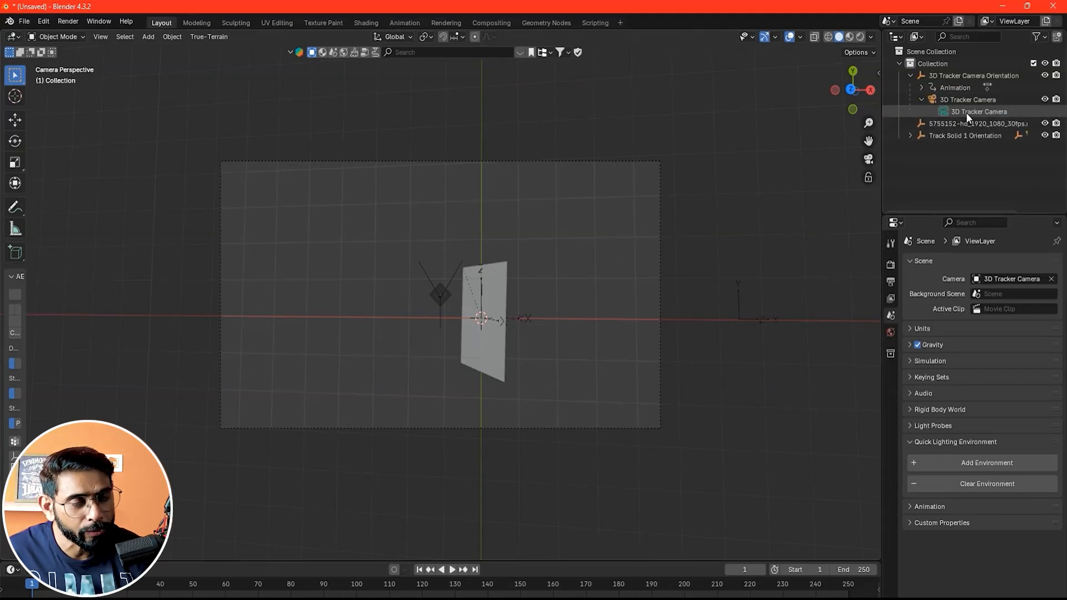
left_click(967, 112)
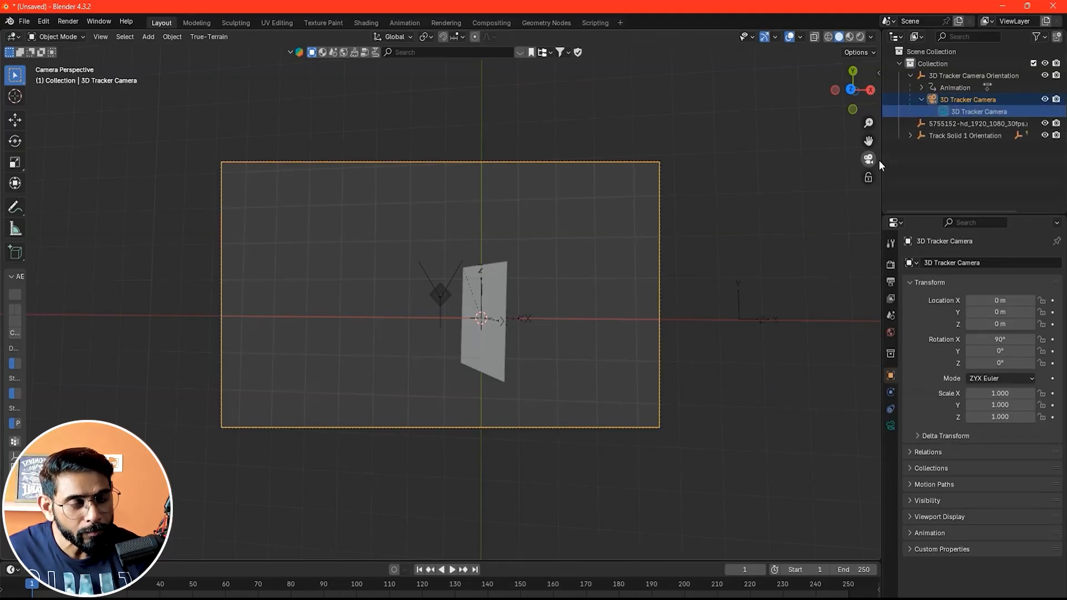
left_click(890, 427)
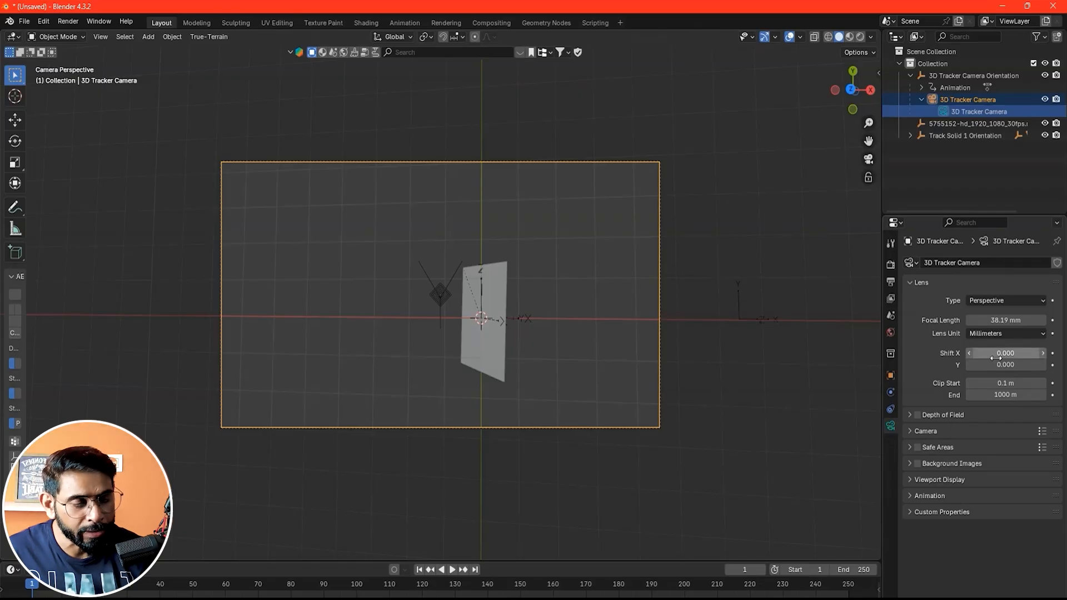
left_click(915, 464)
left_click(917, 464)
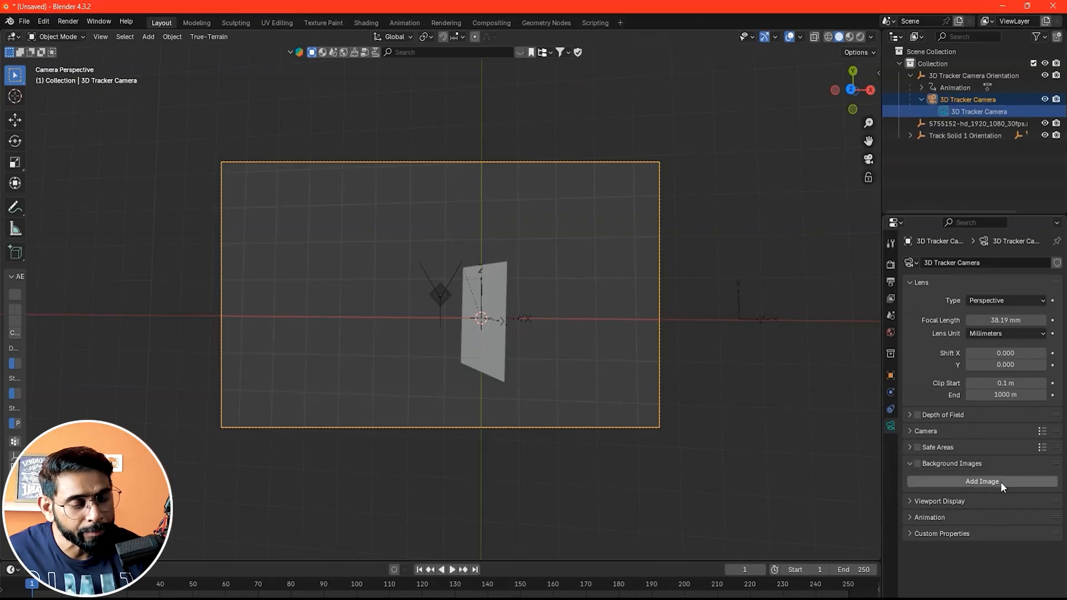
left_click(1001, 481)
left_click(1025, 516)
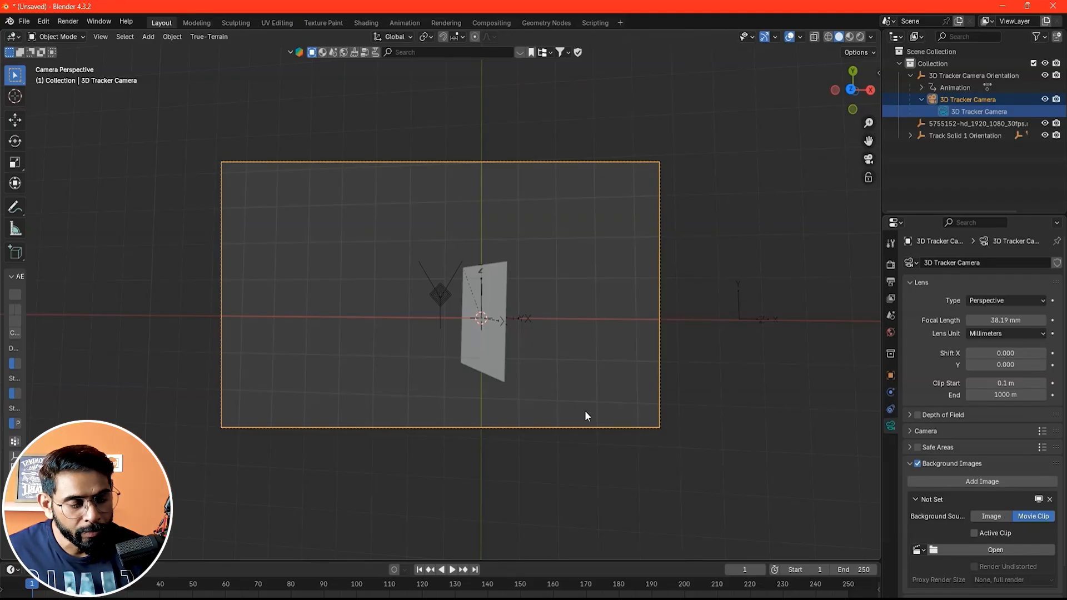
left_click(995, 549)
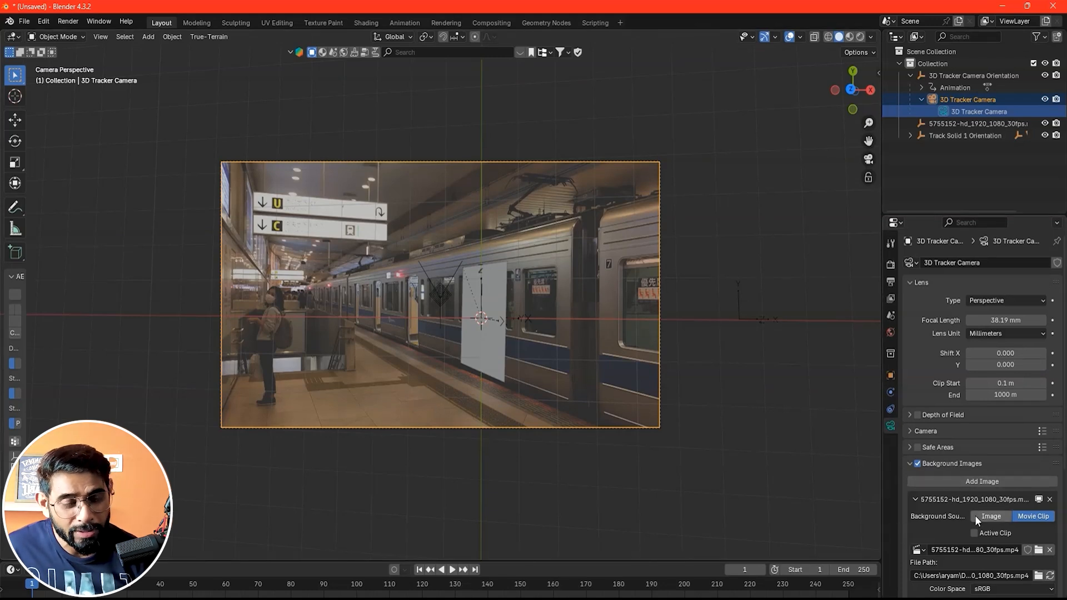
Step: Set the camera background clip's opacity to 1.000 and deselect the camera
scroll(972, 509, "down", 4)
left_click_drag(1008, 539, 1055, 540)
left_click(823, 340)
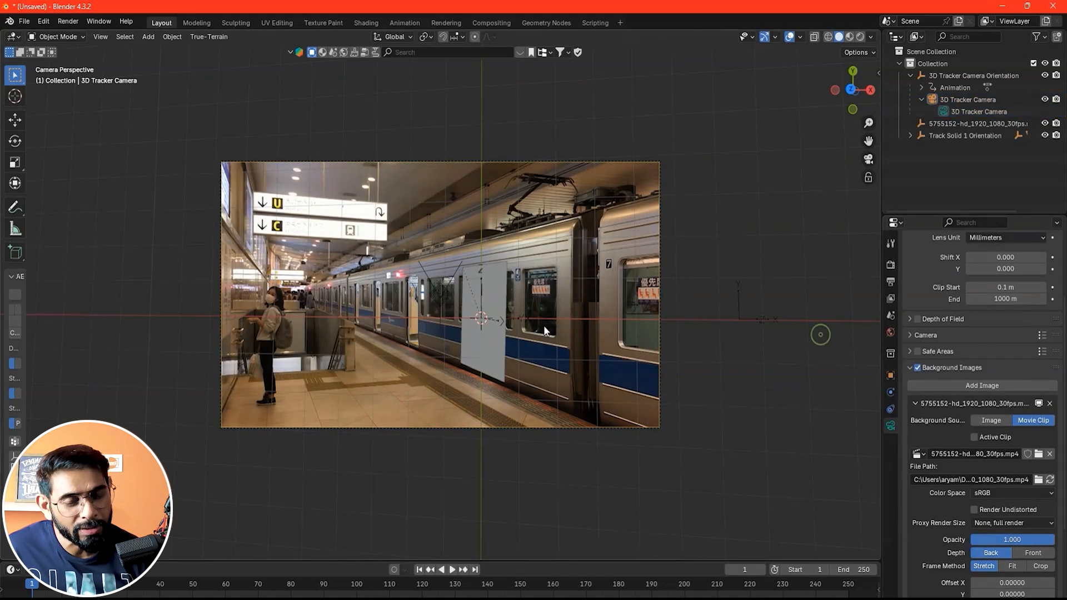
Step: Enlarge the timeline, play the animation to check the camera track against the footage, and return to frame 1
left_click_drag(601, 561, 601, 549)
left_click(450, 556)
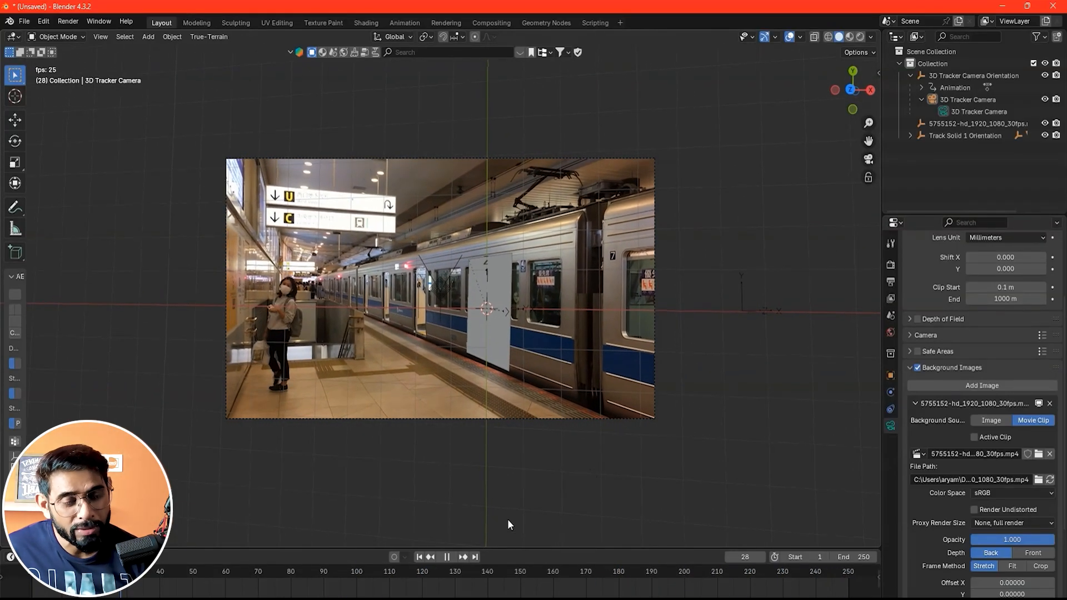
left_click(446, 557)
left_click_drag(170, 576, 32, 579)
Step: Set the scene's frame rate to 29.97 fps and its end frame to 361
scroll(1005, 458, "up", 5)
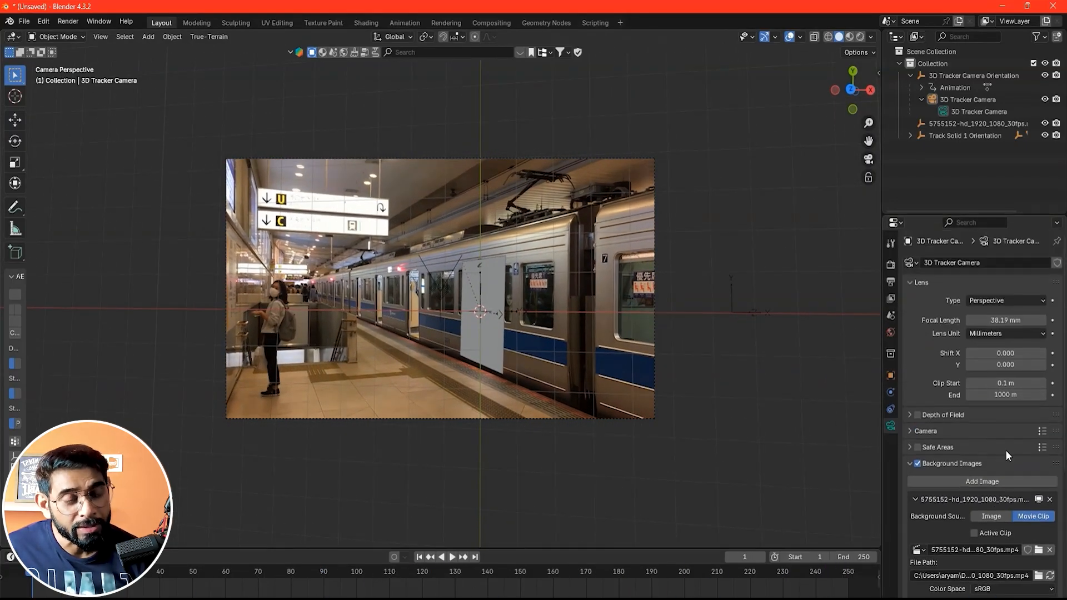
left_click(891, 265)
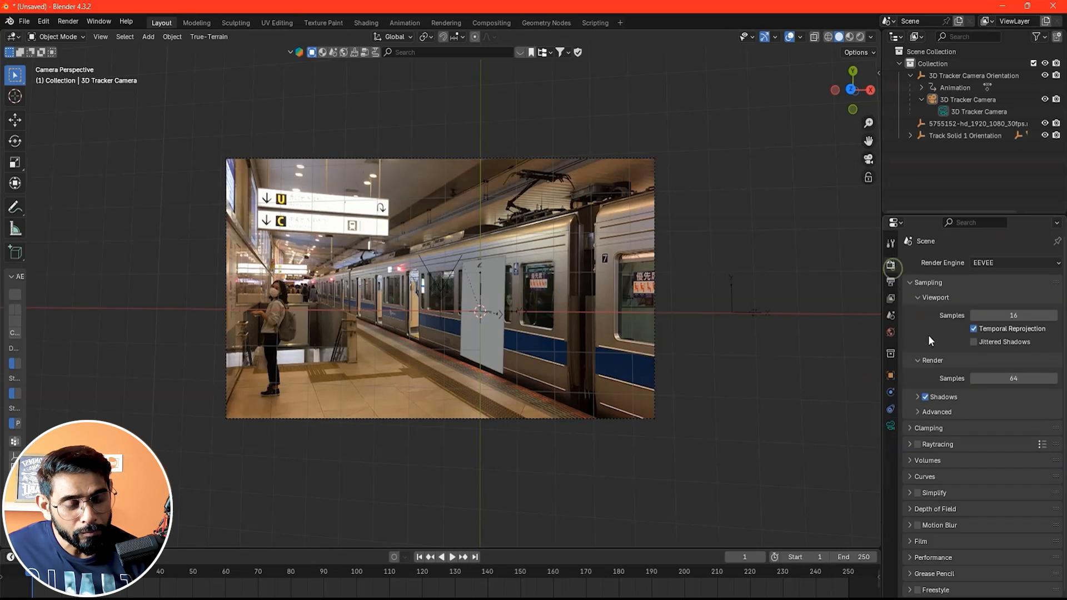
left_click(890, 282)
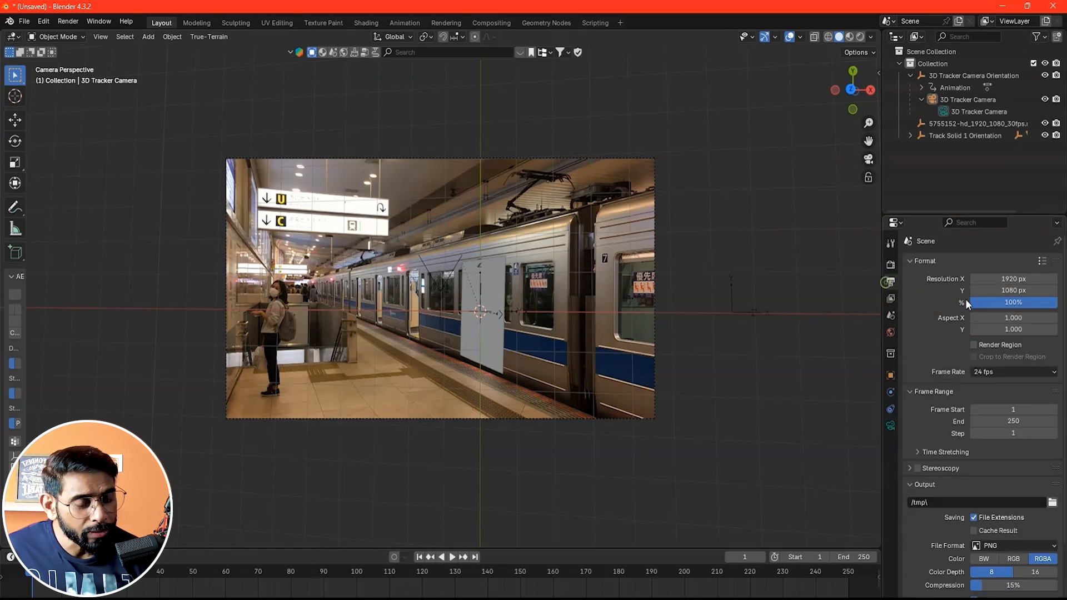
left_click(982, 374)
left_click(981, 388)
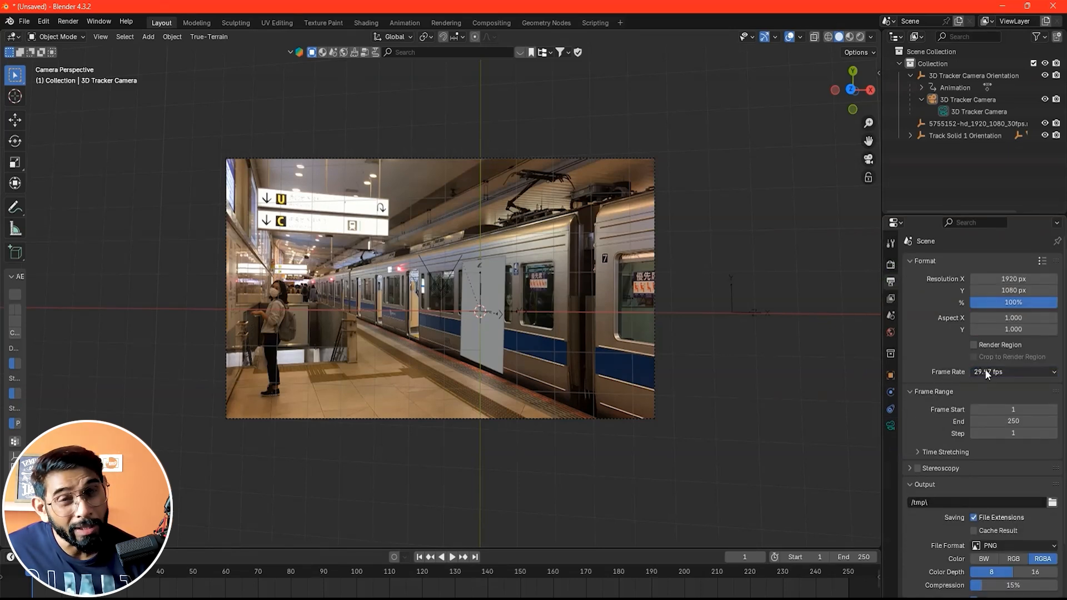
left_click(1014, 420)
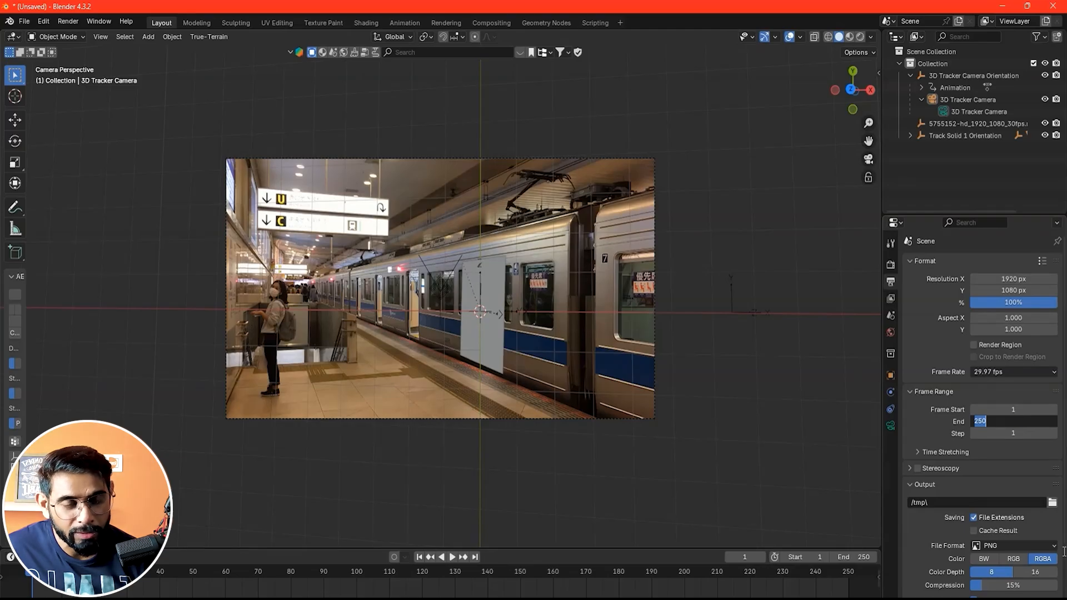
key("Return")
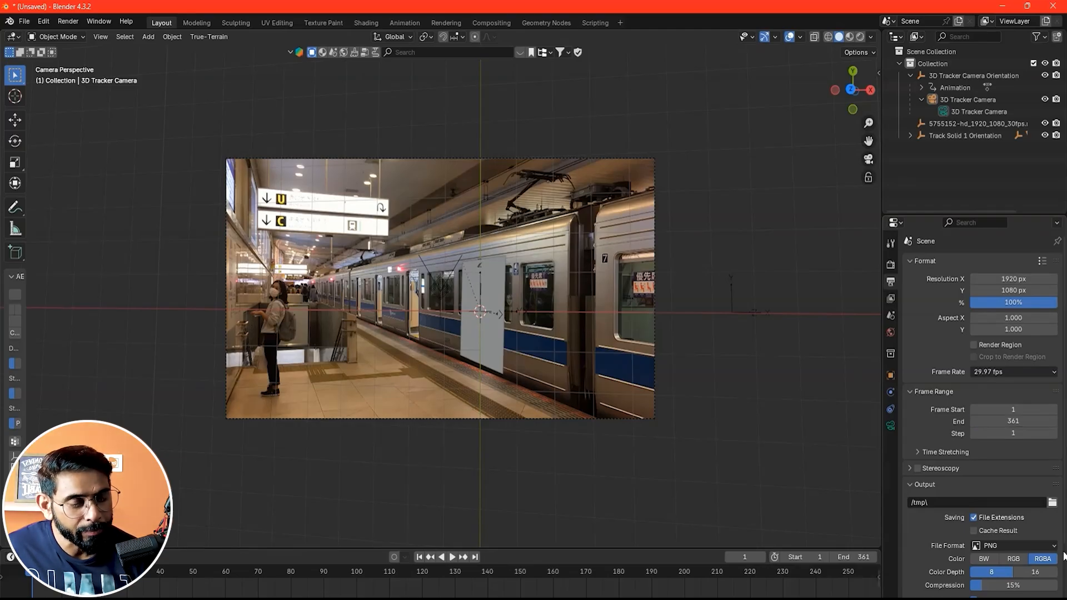
Step: Play the animation in full and close-up view to check how the solid follows the train door, and rewind to frame 0
key("space")
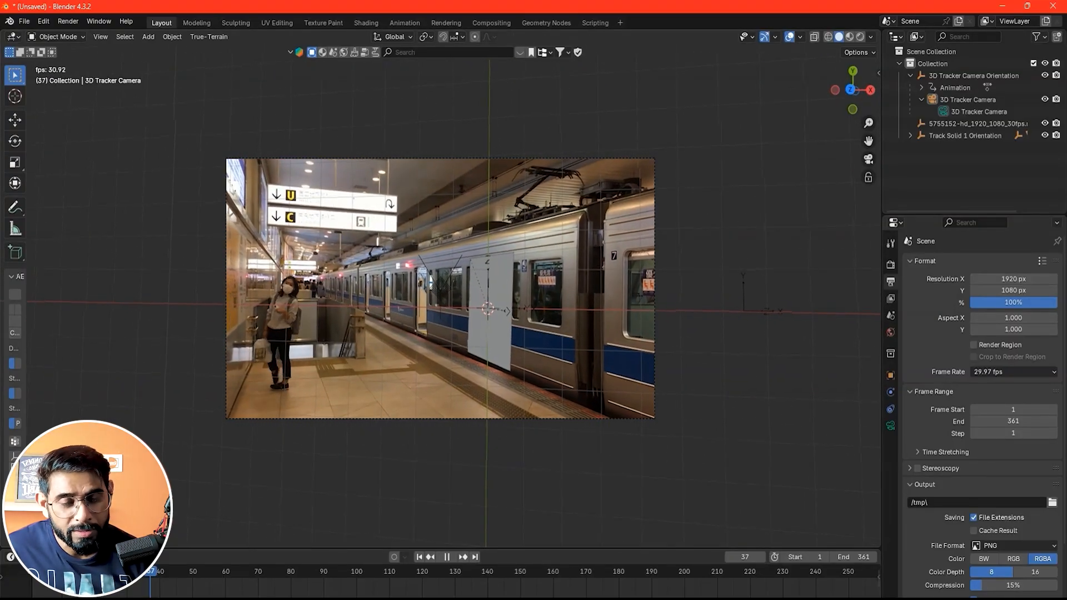
left_click(447, 557)
left_click_drag(265, 573, 72, 585)
key("space")
key("Escape")
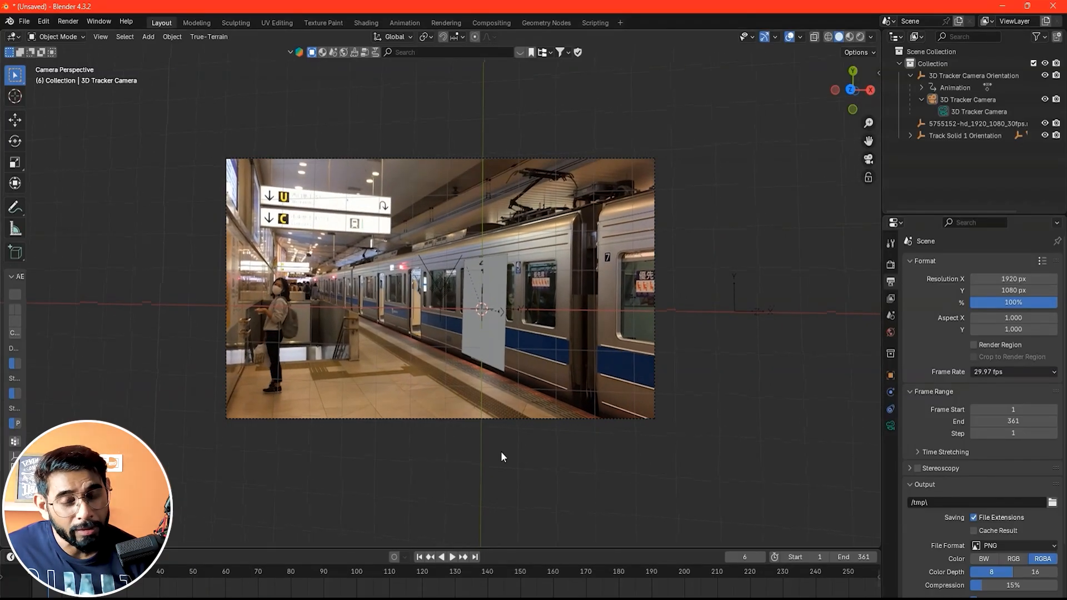
scroll(495, 426, "up", 5)
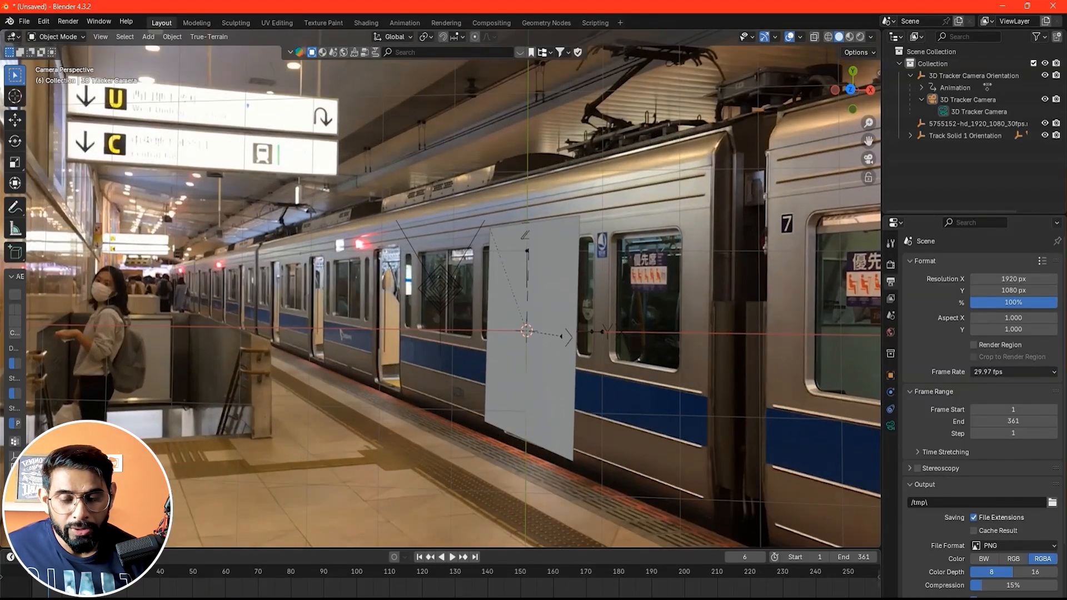
key("space")
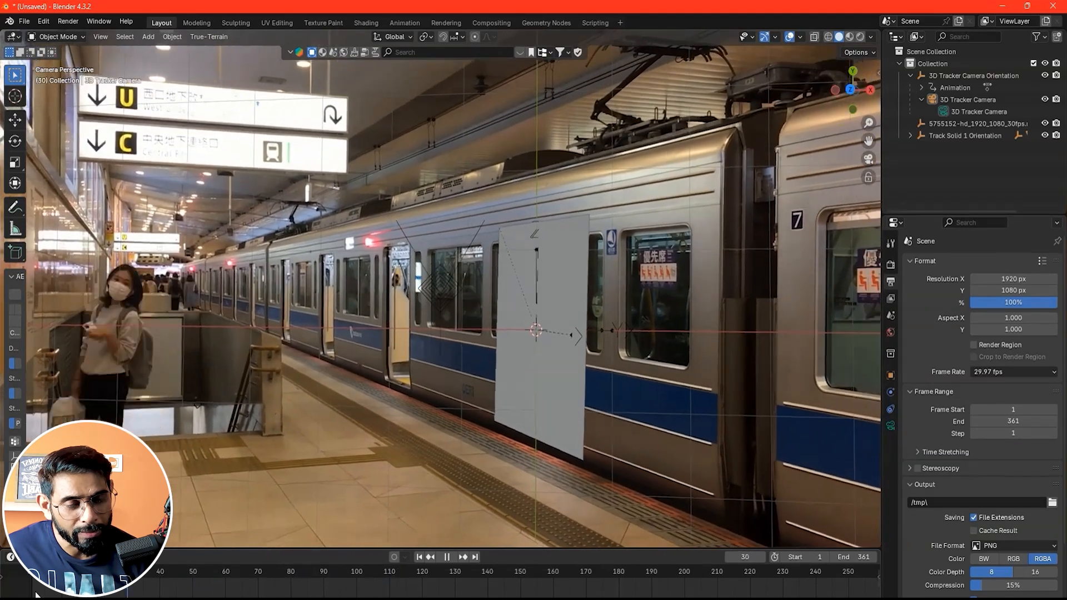
key("space")
left_click(29, 572)
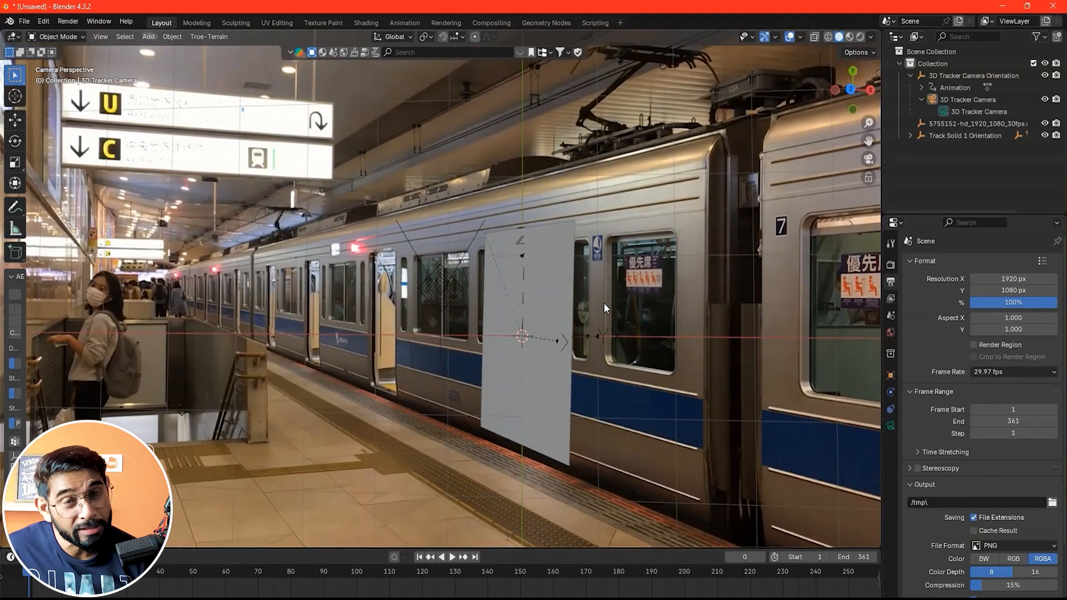
Step: Show the scene in wireframe and open Track Solid 1 over the train doorway in Edit Mode
key("shift+z")
left_click(572, 220)
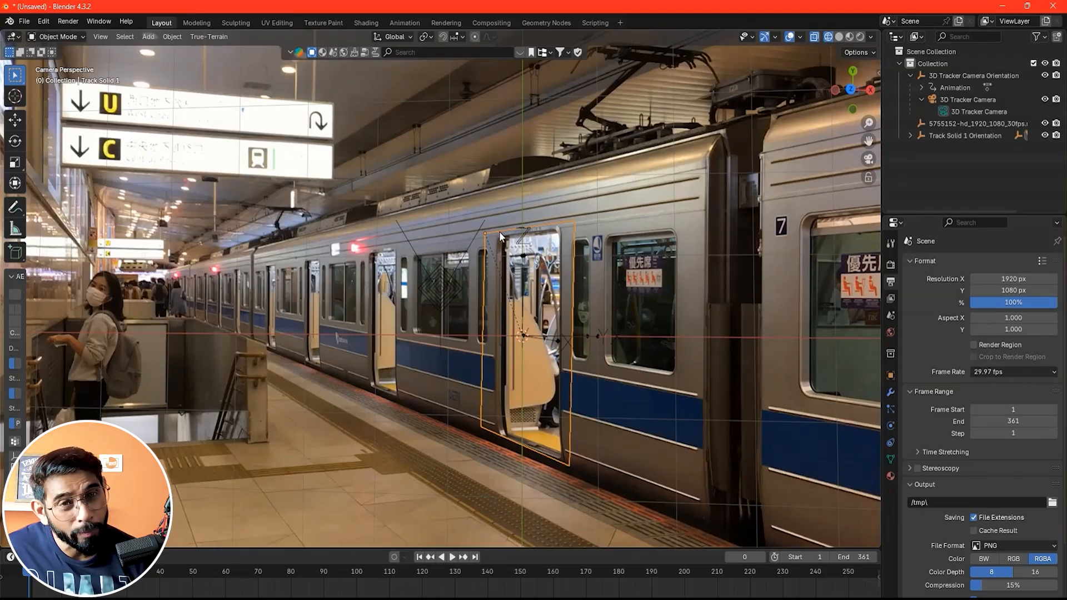
scroll(498, 249, "up", 1)
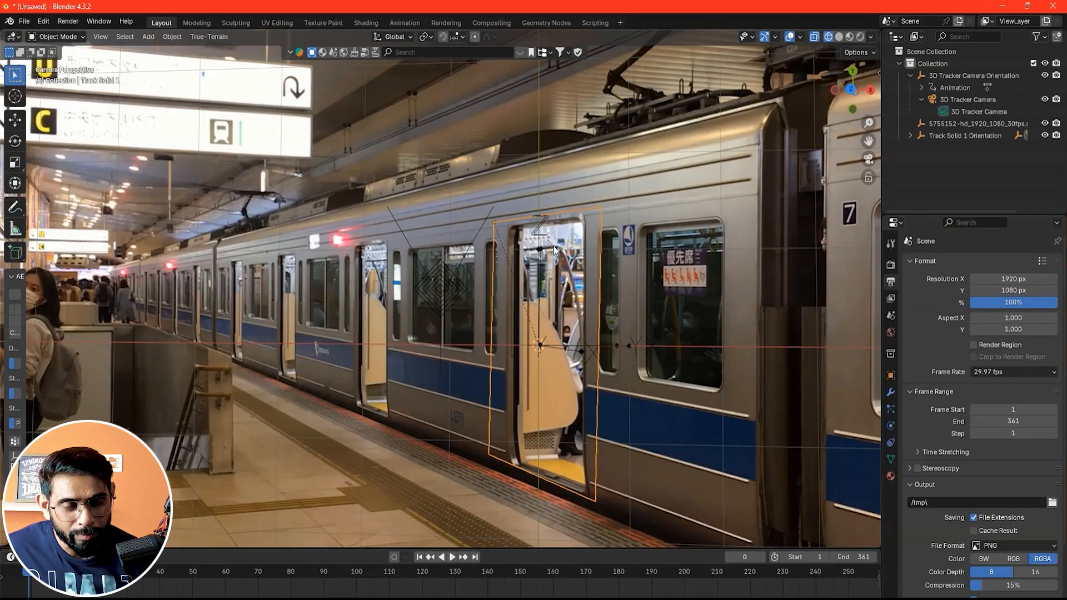
scroll(554, 249, "up", 1)
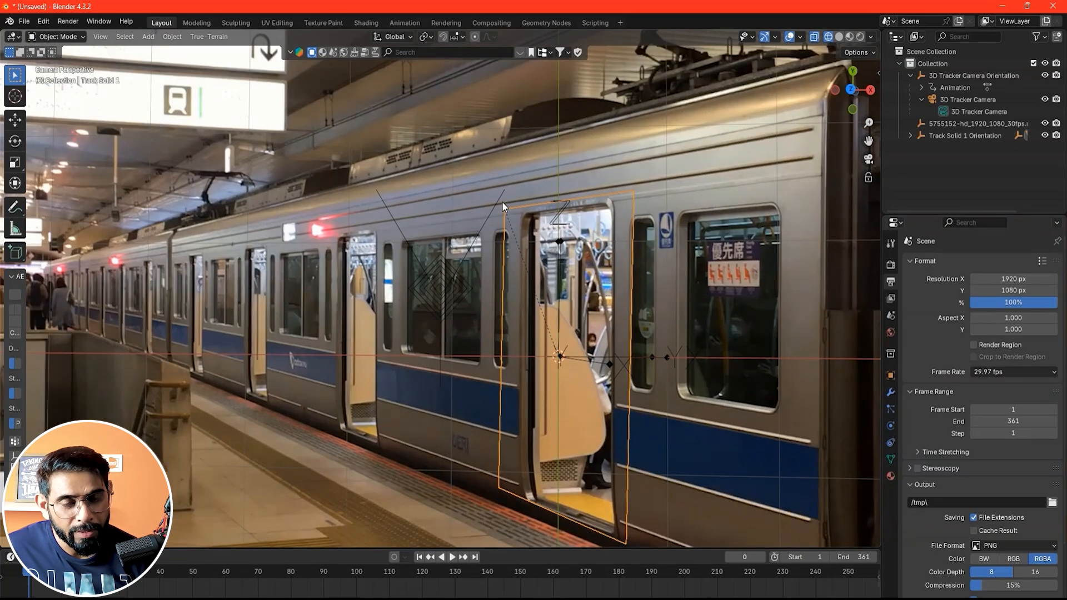
left_click_drag(479, 213, 534, 469)
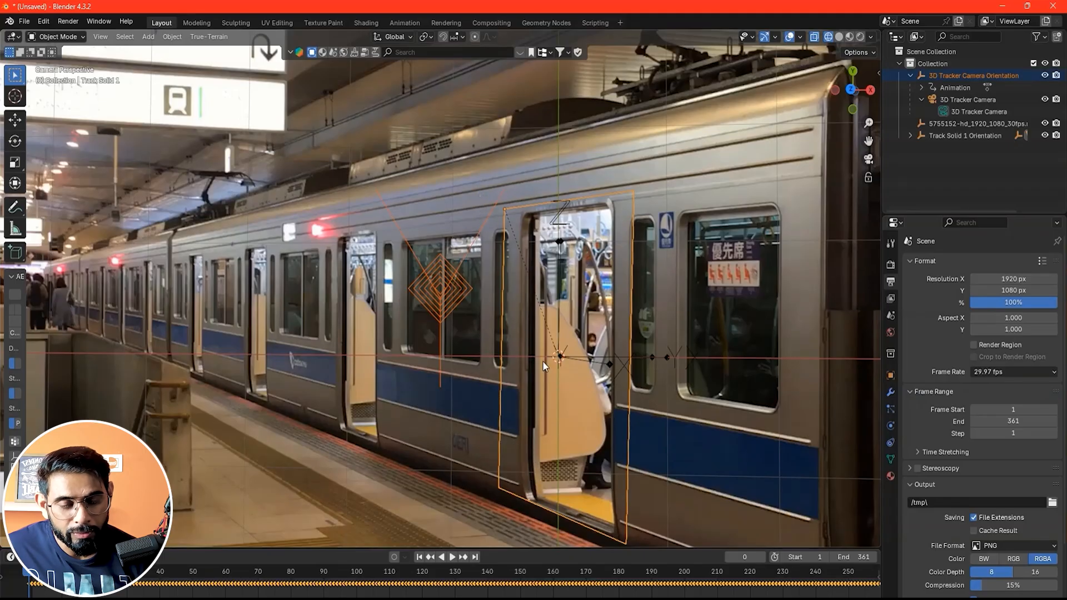
left_click(492, 276)
left_click(515, 207)
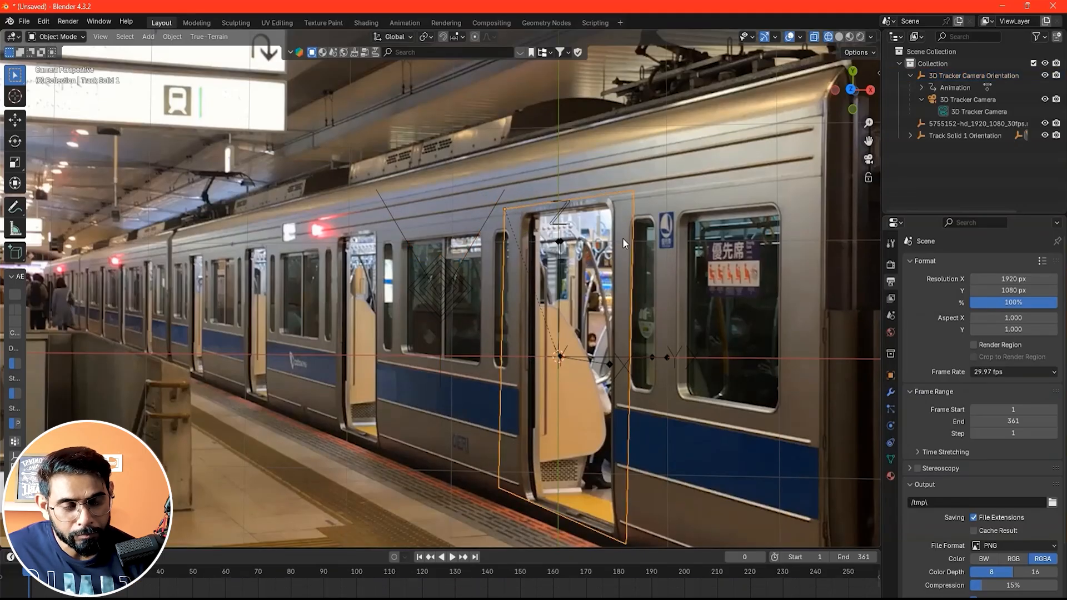
key("Tab")
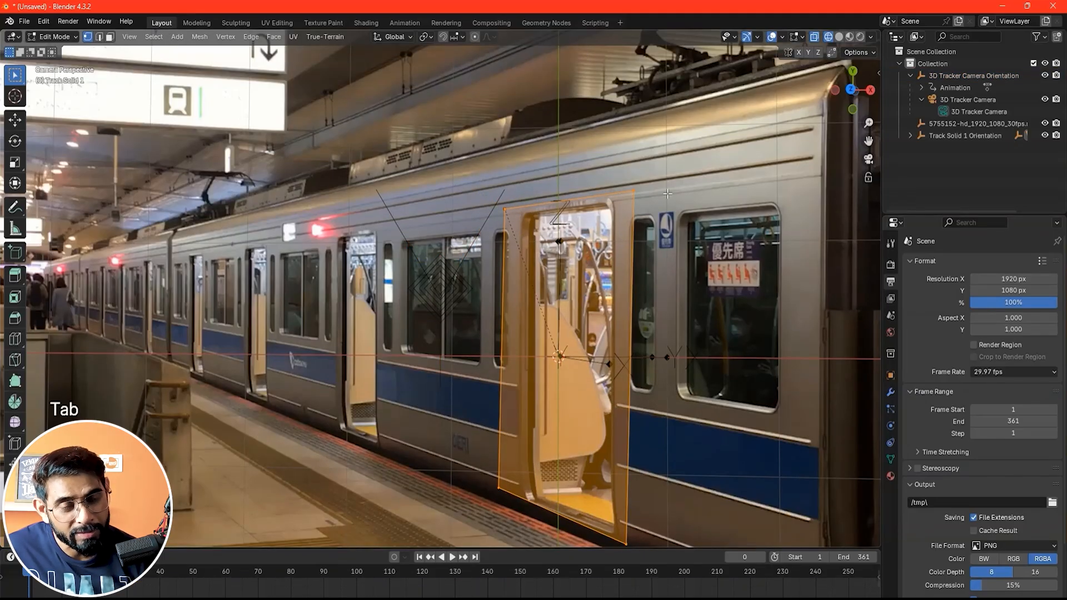
Step: Set the transform orientation to Local and move the solid's right edge inward onto the train door's right frame
left_click_drag(666, 179, 622, 569)
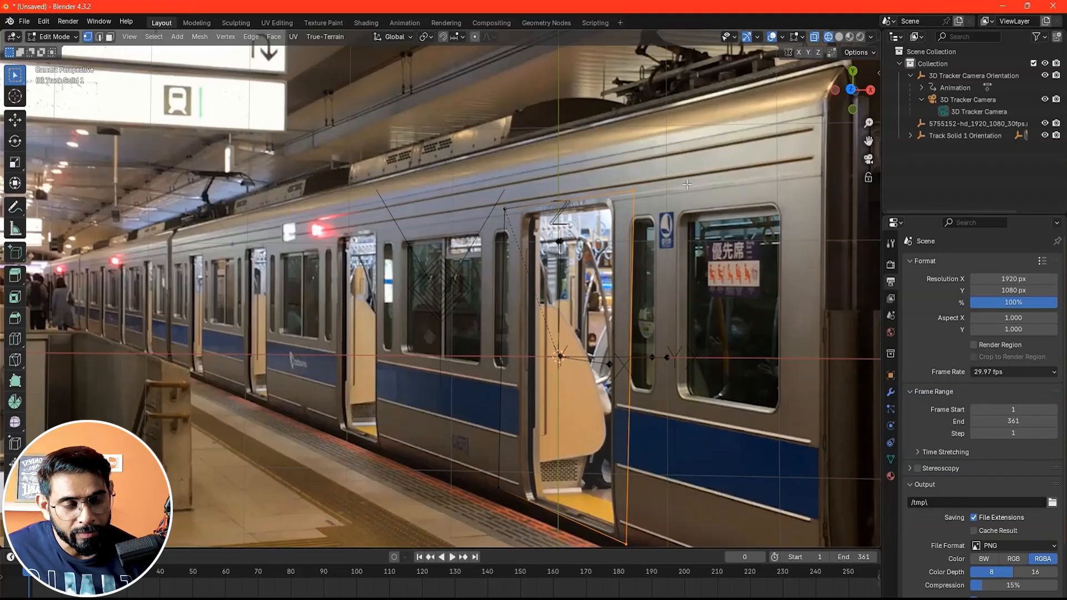
left_click_drag(687, 175, 619, 571)
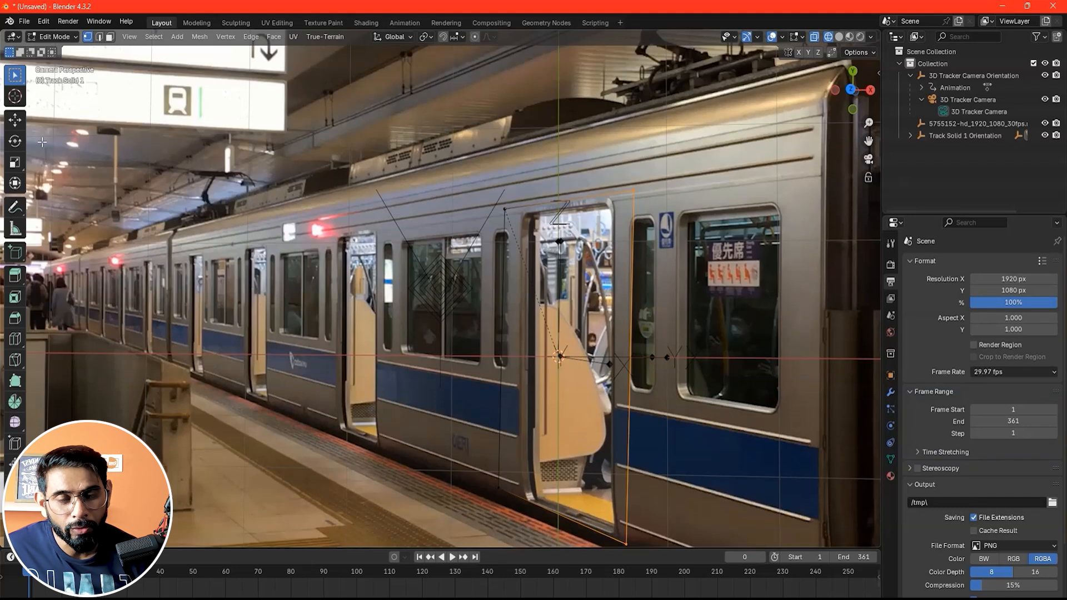
left_click(15, 119)
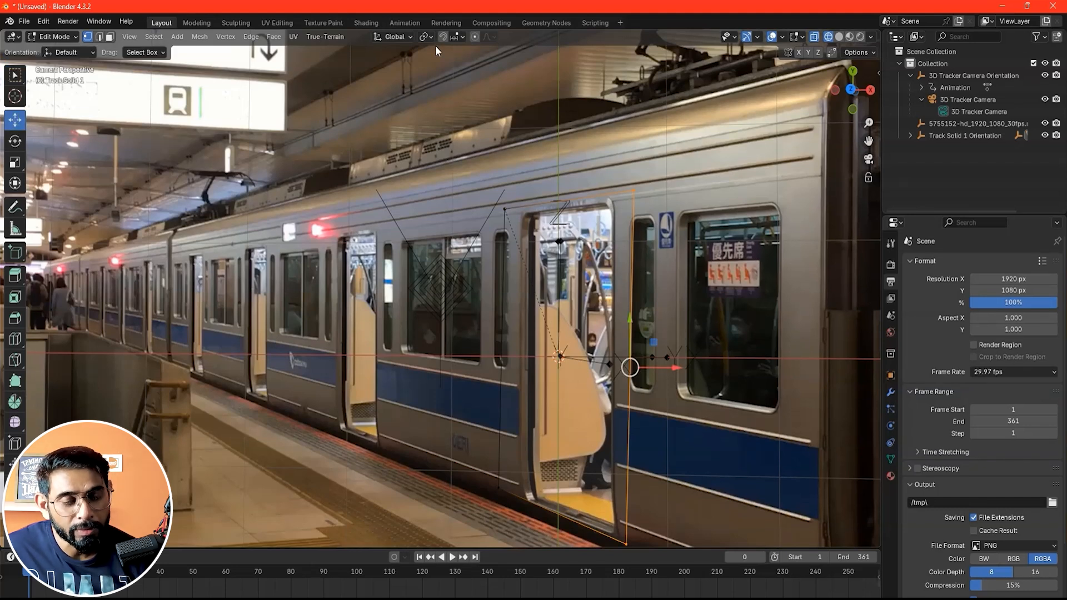
left_click(387, 38)
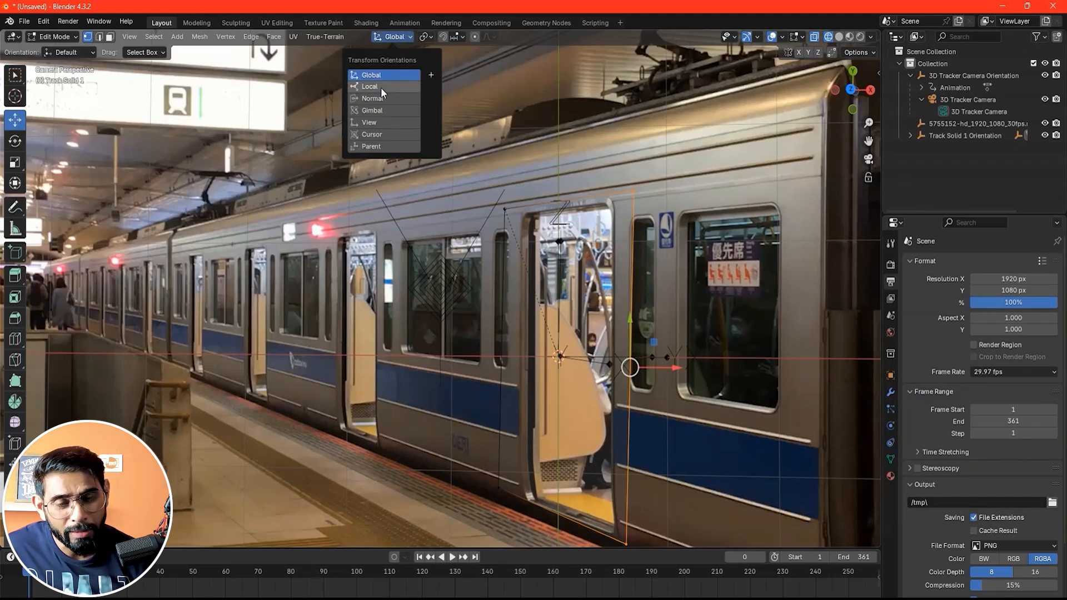
left_click(381, 87)
left_click_drag(653, 372, 632, 373)
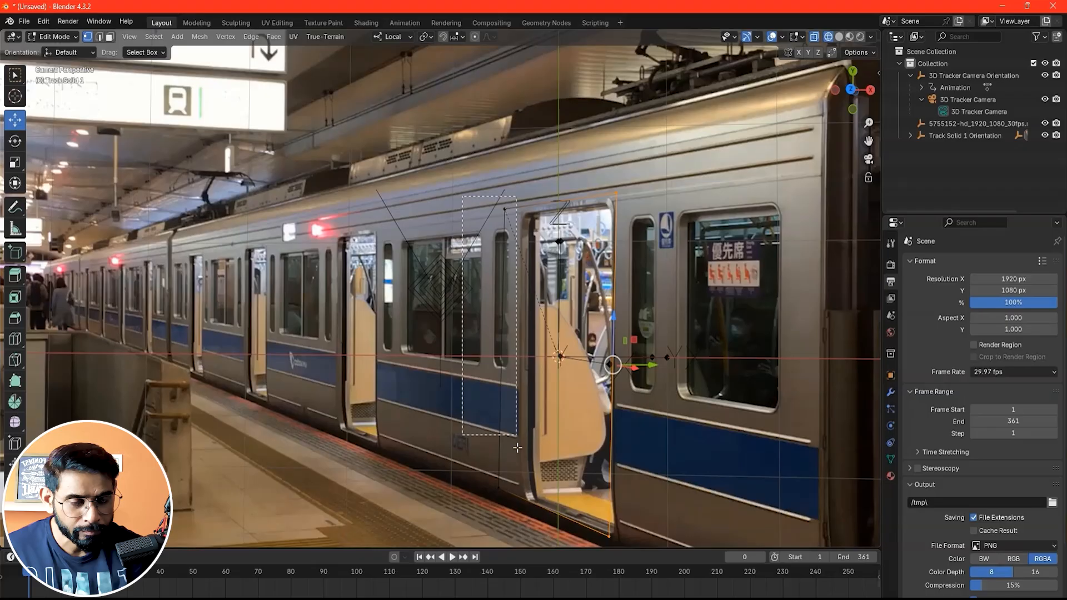
Step: Move the solid's left edge inward onto the door's left frame and fit its top and bottom edges to the doorway
left_click(516, 361)
left_click_drag(510, 351, 540, 365)
left_click(560, 203)
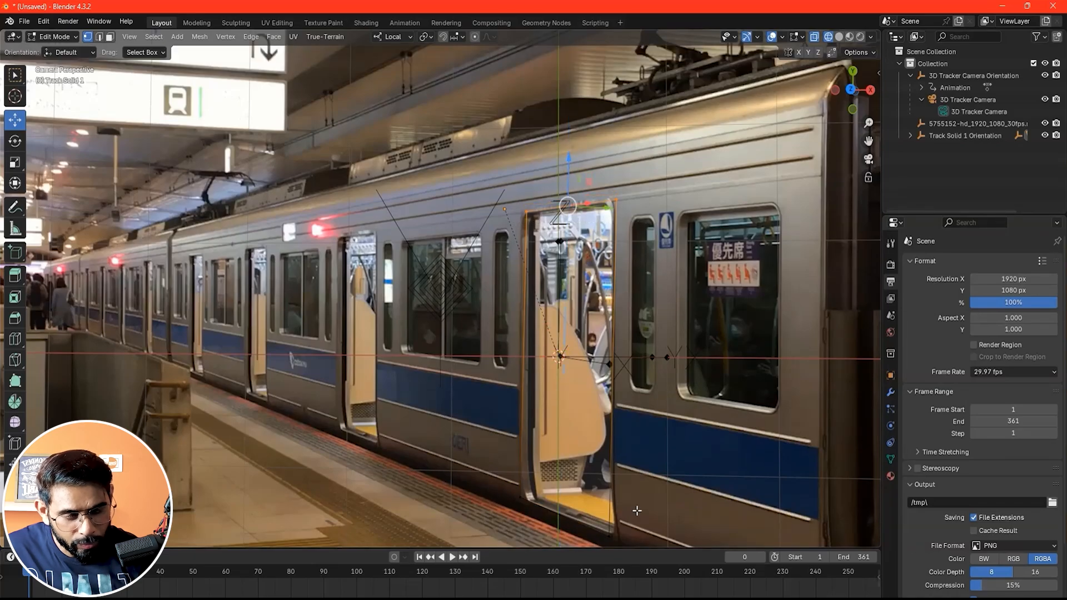
left_click_drag(500, 484, 663, 577)
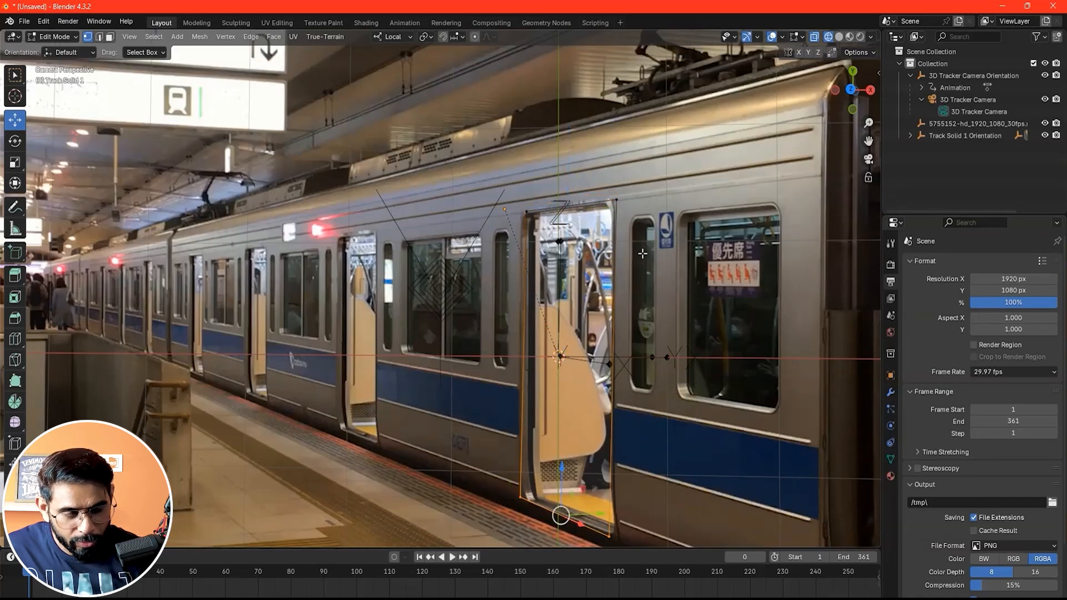
Step: Move the solid's top-left vertex slightly outward to match the door frame's upper corner
scroll(615, 202, "up", 2)
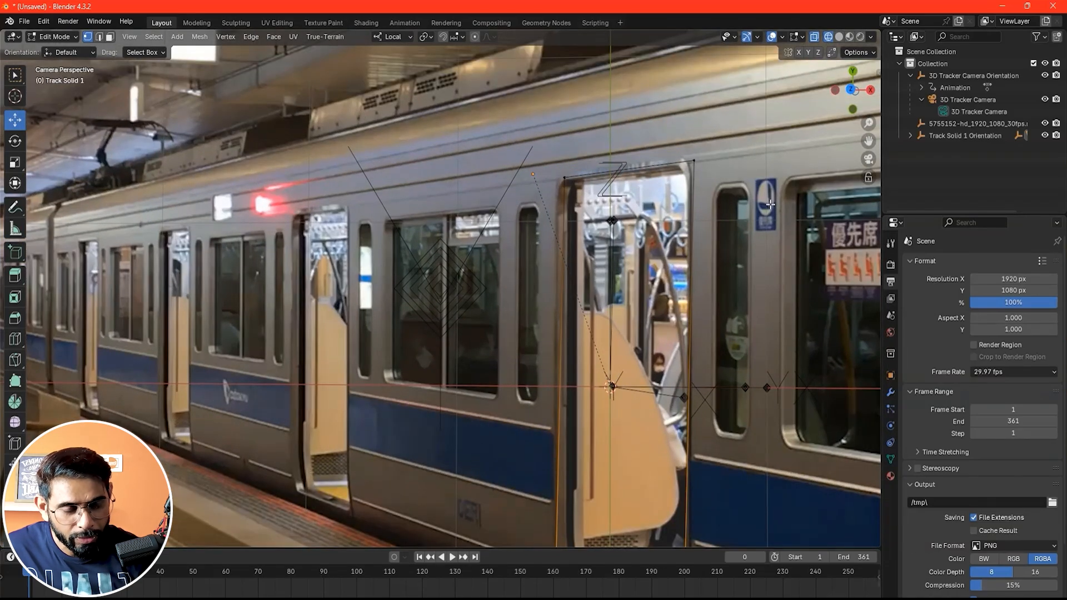
scroll(551, 207, "down", 1)
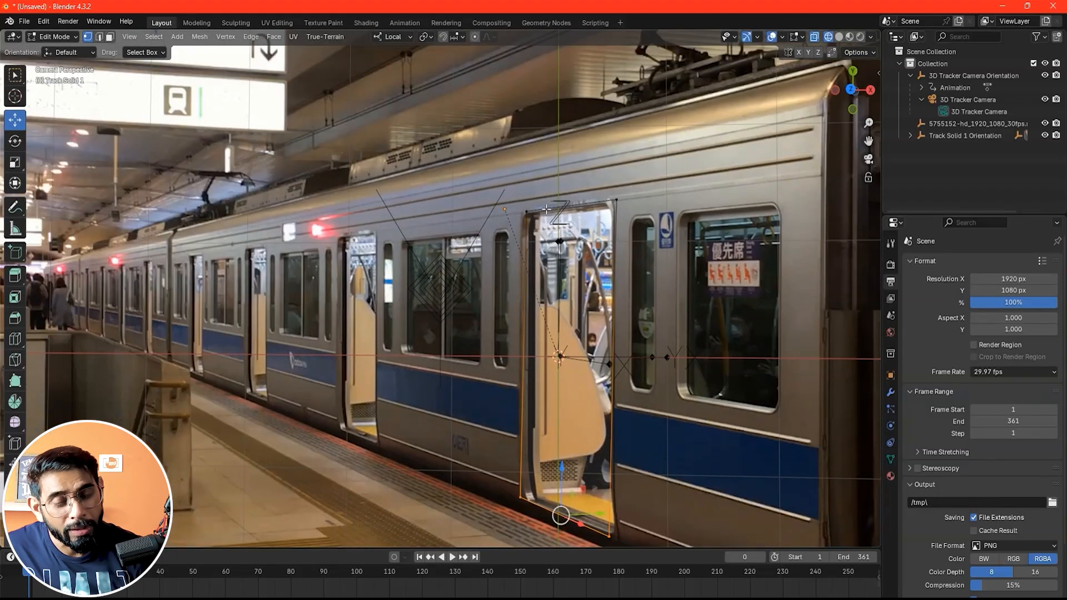
left_click_drag(563, 177, 531, 555)
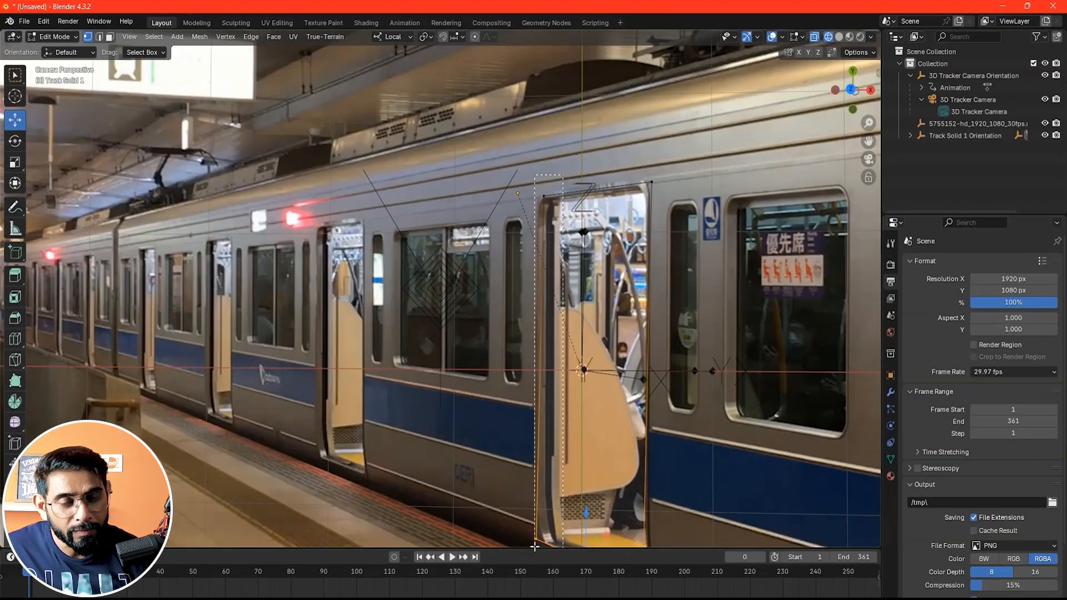
left_click(544, 196)
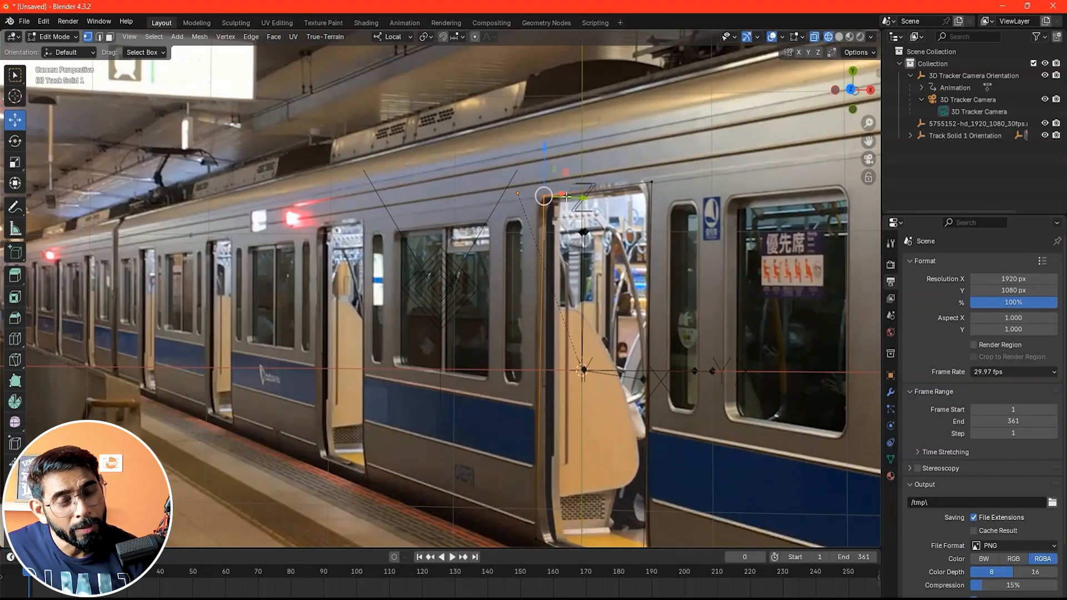
left_click_drag(559, 194, 553, 194)
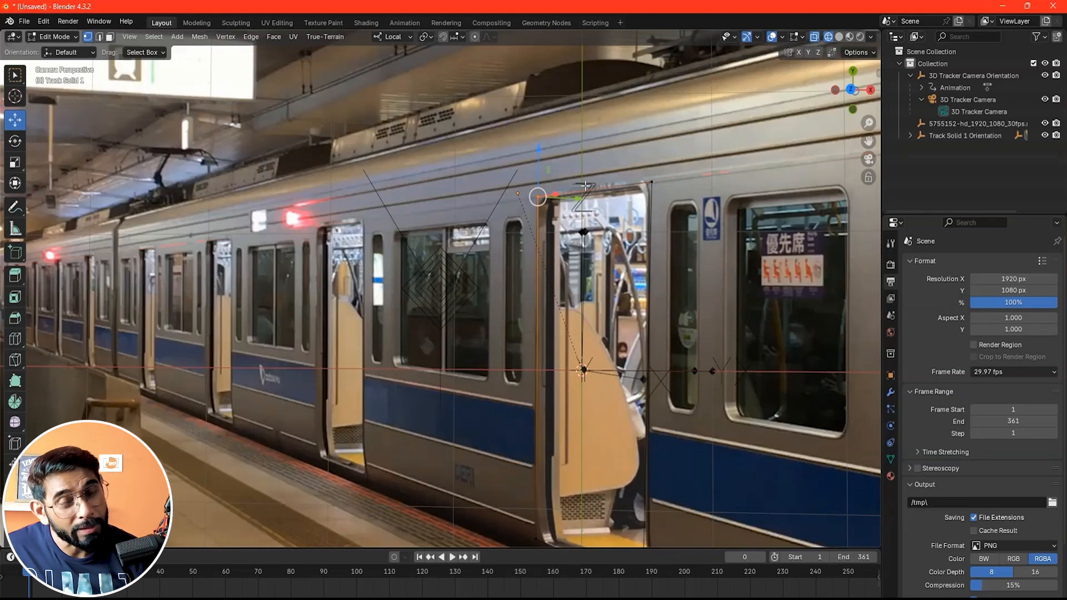
Step: Move the solid's bottom-right vertex slightly outward to match the doorway's lower corner
scroll(701, 384, "down", 1)
left_click(617, 539)
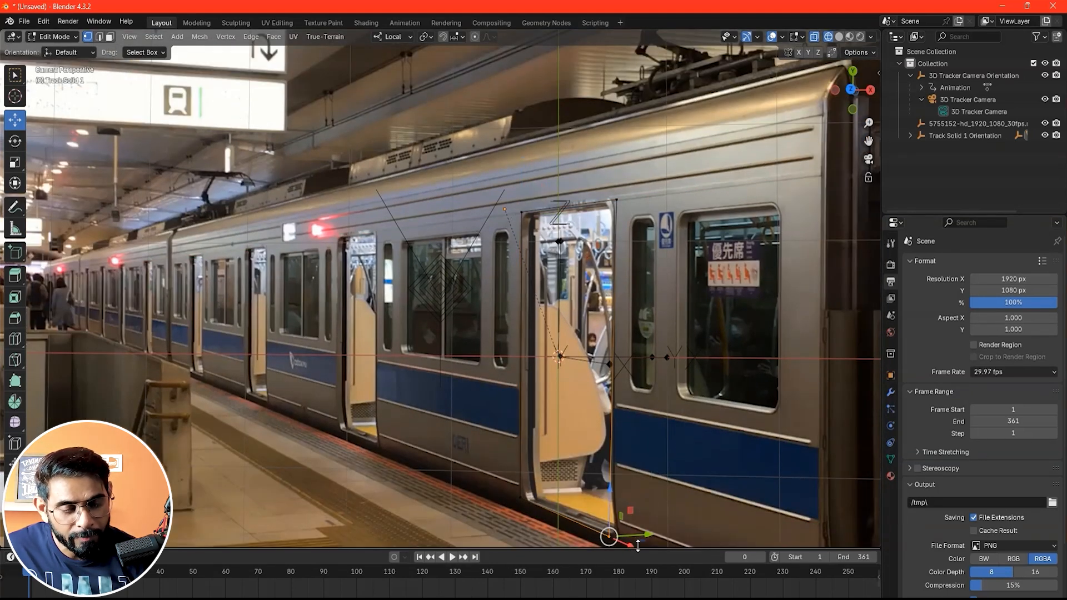
scroll(635, 488, "down", 1)
left_click_drag(611, 509, 581, 496)
Step: Select all four corner vertices of the solid and bevel them with 7 segments and an offset of about 0.12 m
scroll(592, 351, "up", 2)
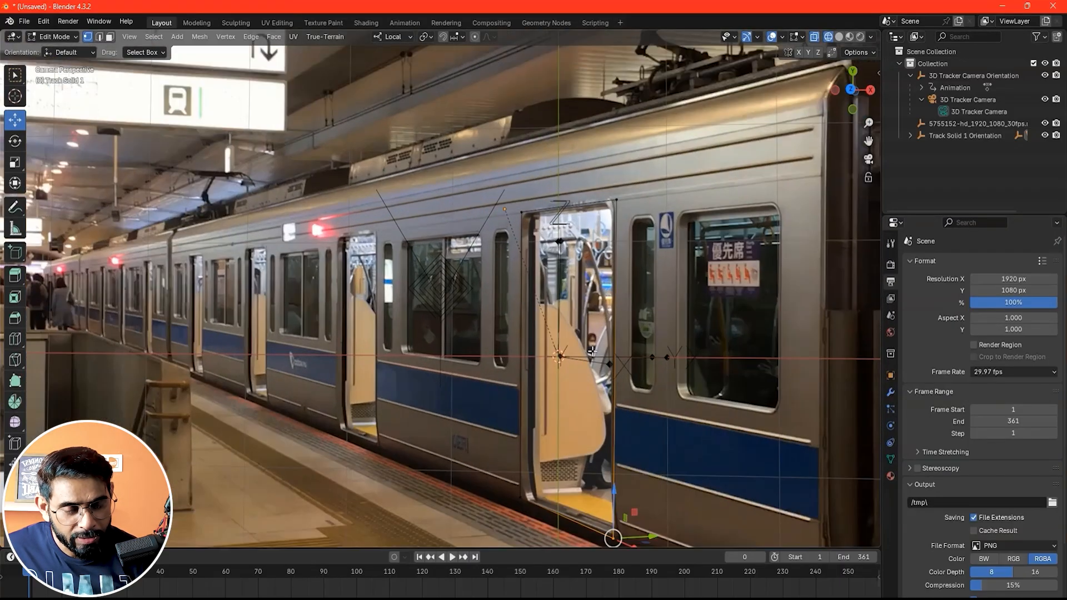
scroll(592, 351, "up", 1)
left_click_drag(671, 160, 518, 259)
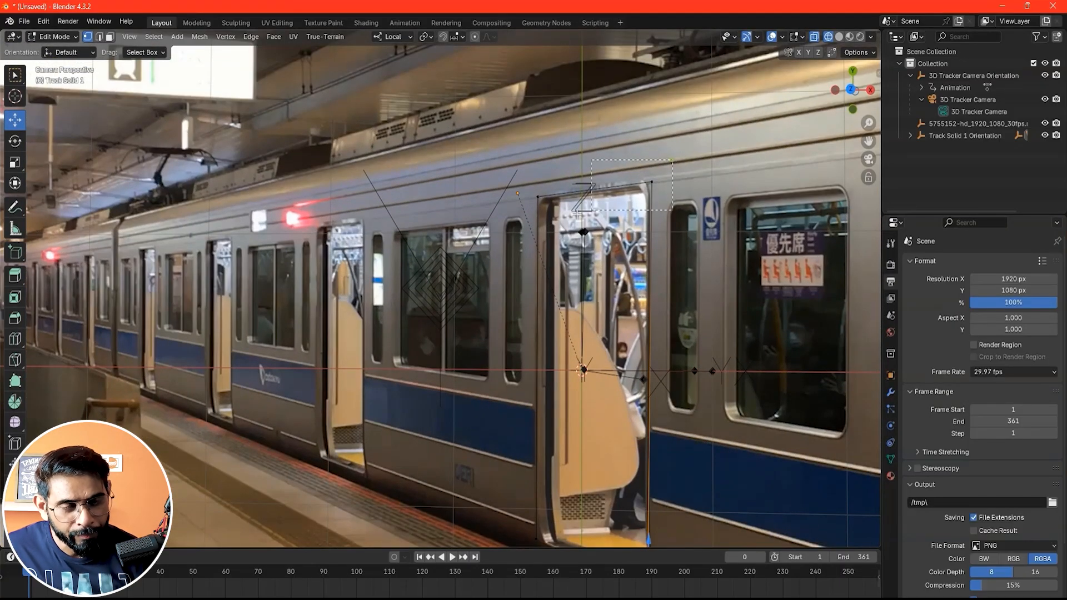
scroll(528, 261, "down", 2)
left_click_drag(630, 205, 497, 534)
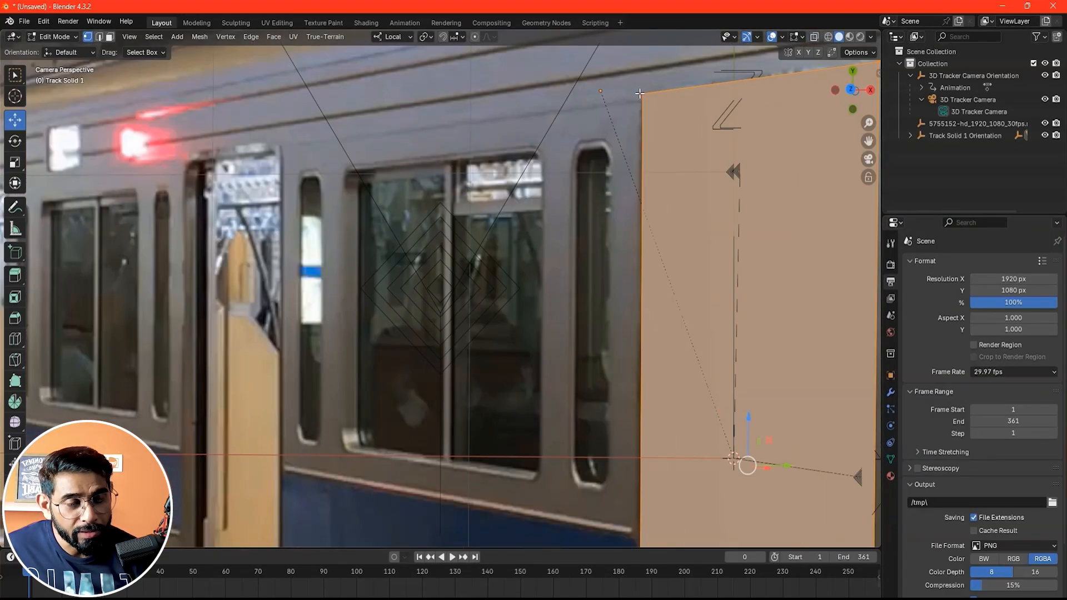
right_click(640, 94)
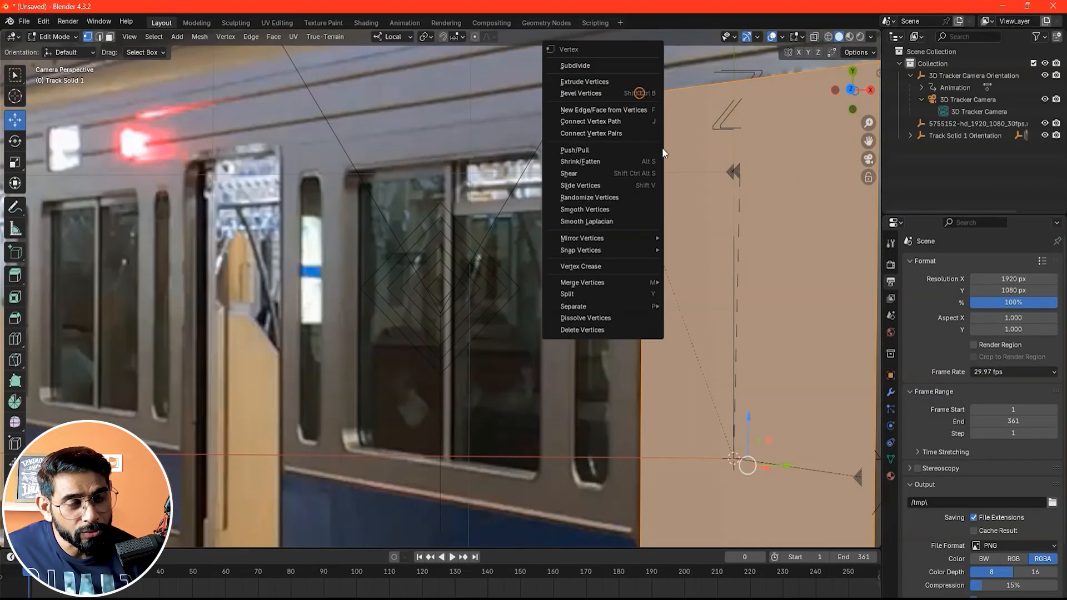
left_click(598, 95)
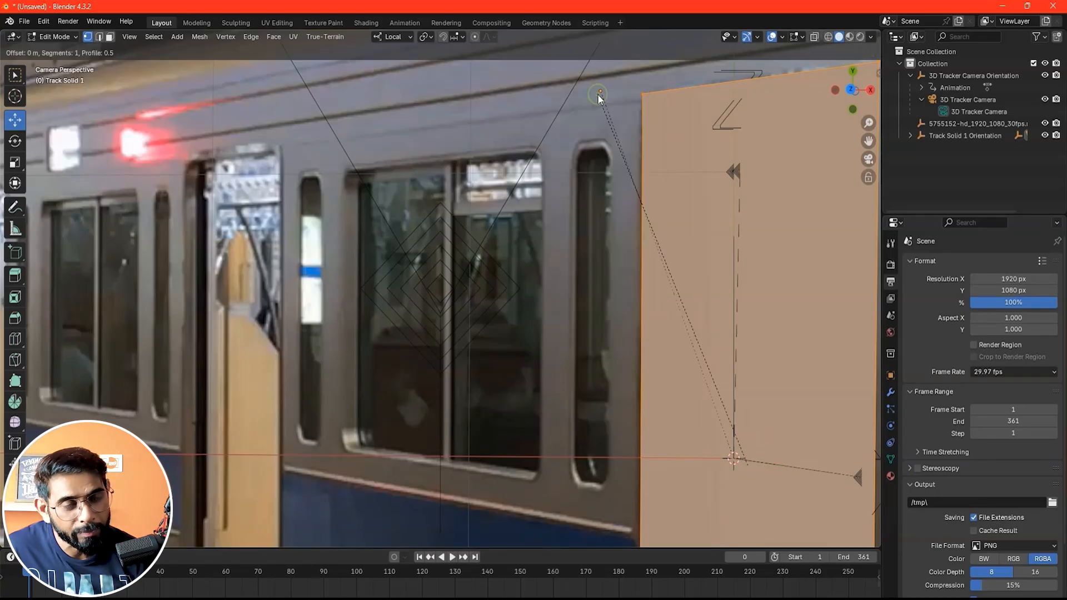
scroll(691, 471, "up", 1)
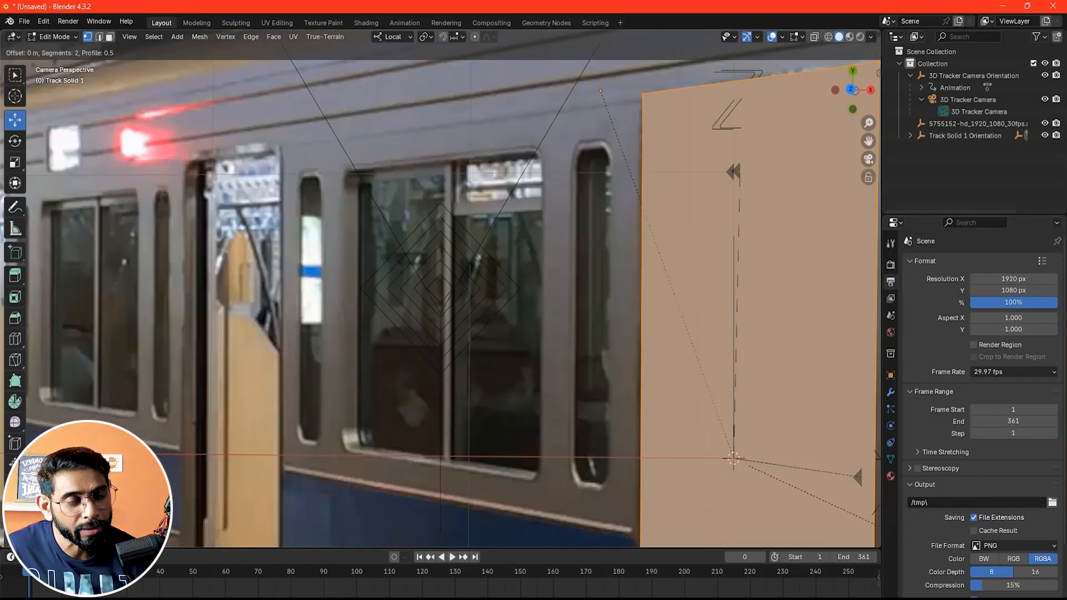
scroll(691, 353, "down", 1)
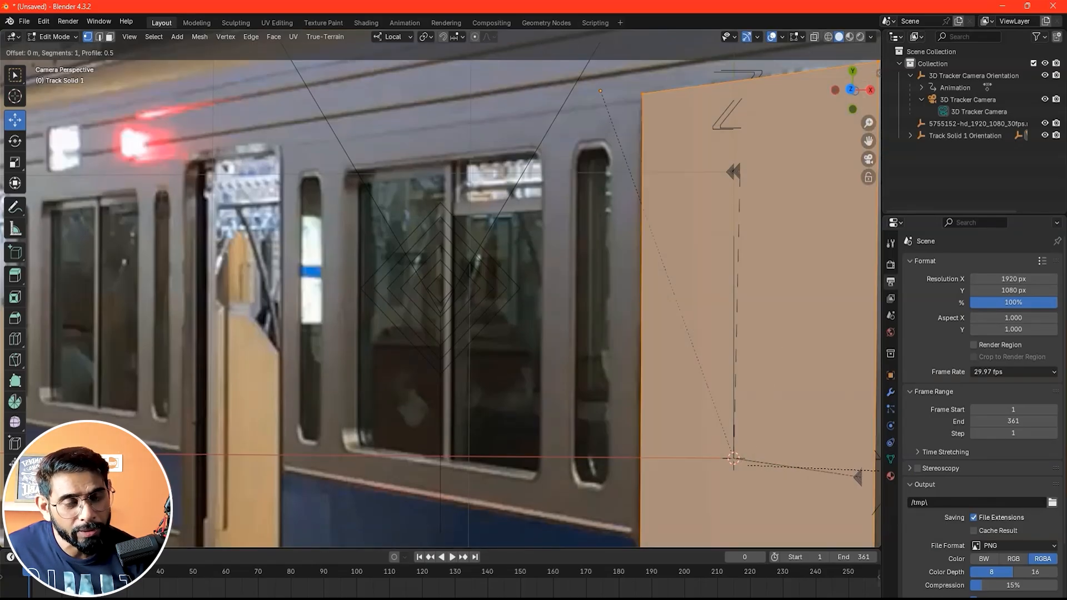
scroll(295, 458, "up", 2)
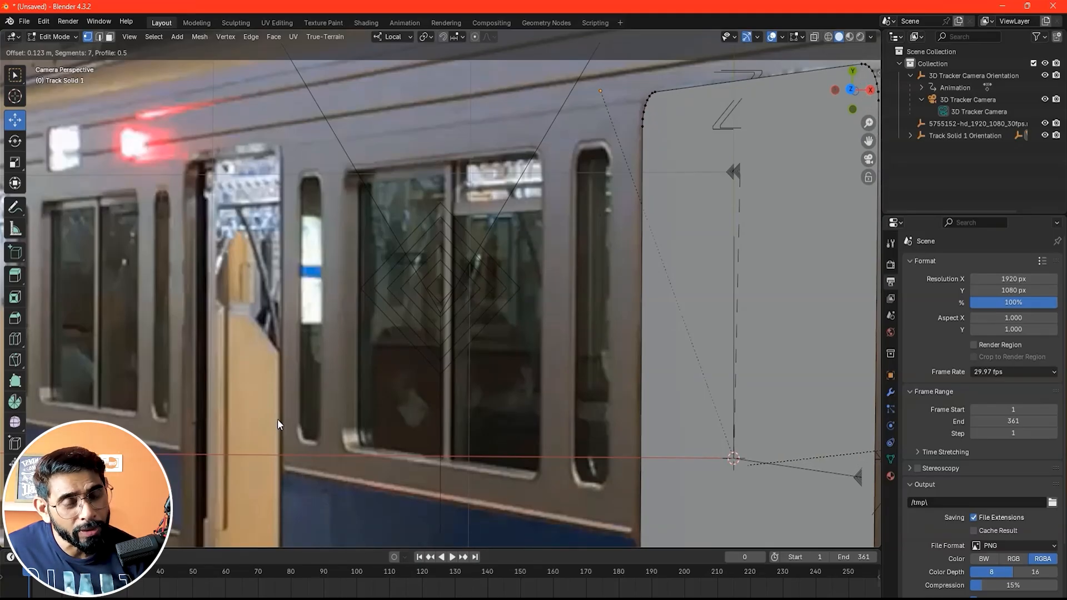
left_click(278, 420)
scroll(278, 419, "down", 6)
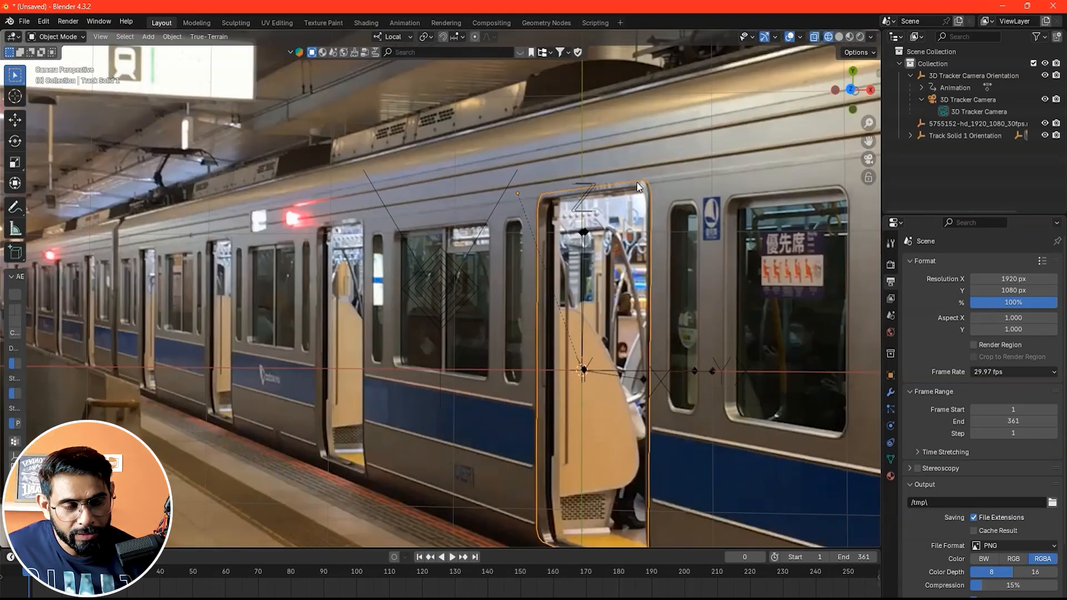
Step: Turn off the wireframe display and inset the solid's face by about 0.045 m
key("shift+z")
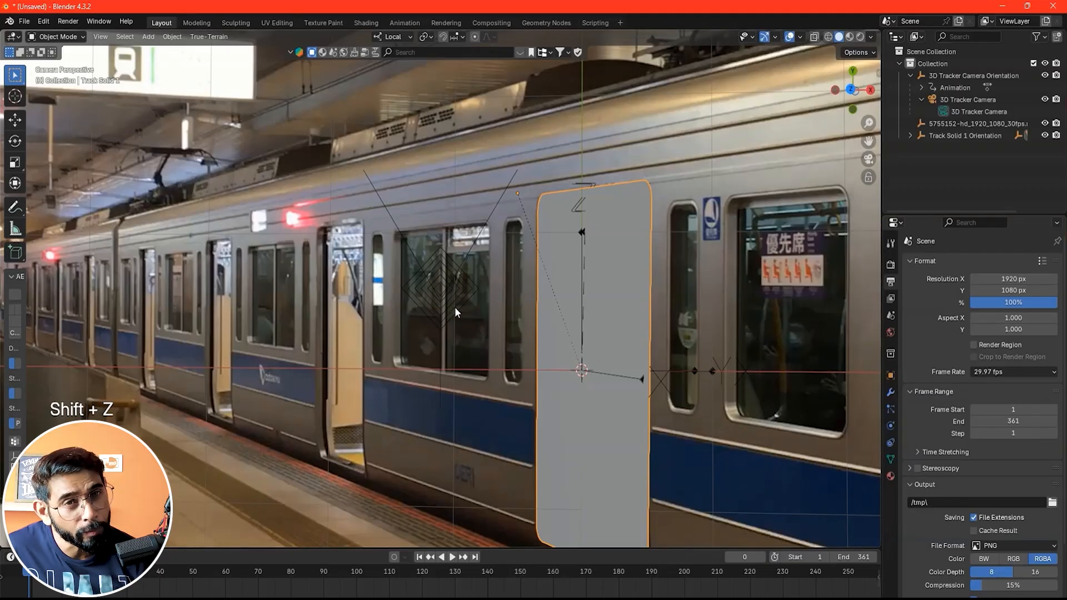
key("Tab")
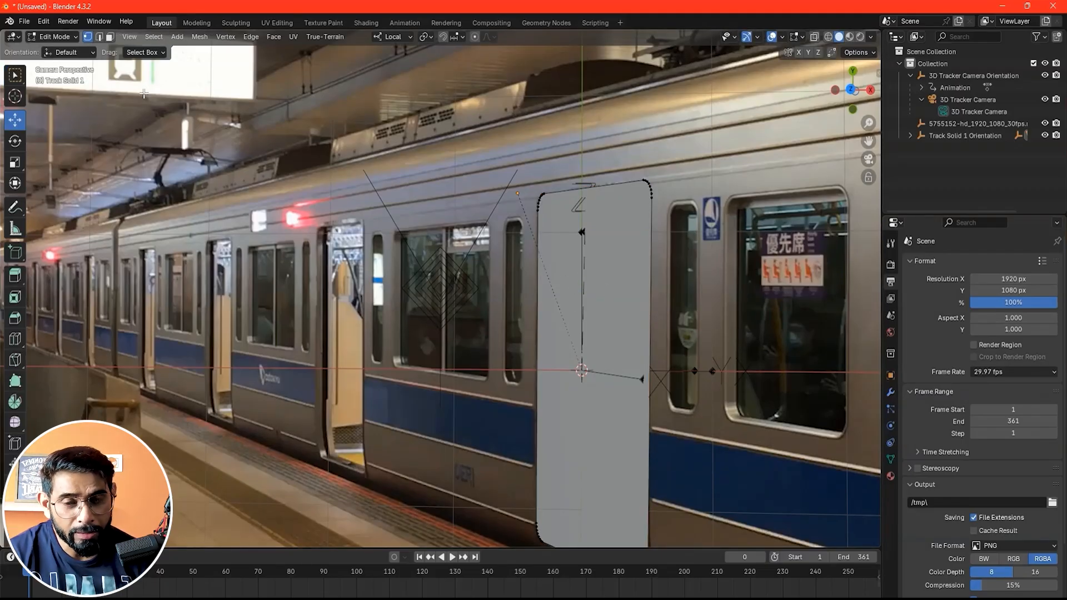
left_click(109, 38)
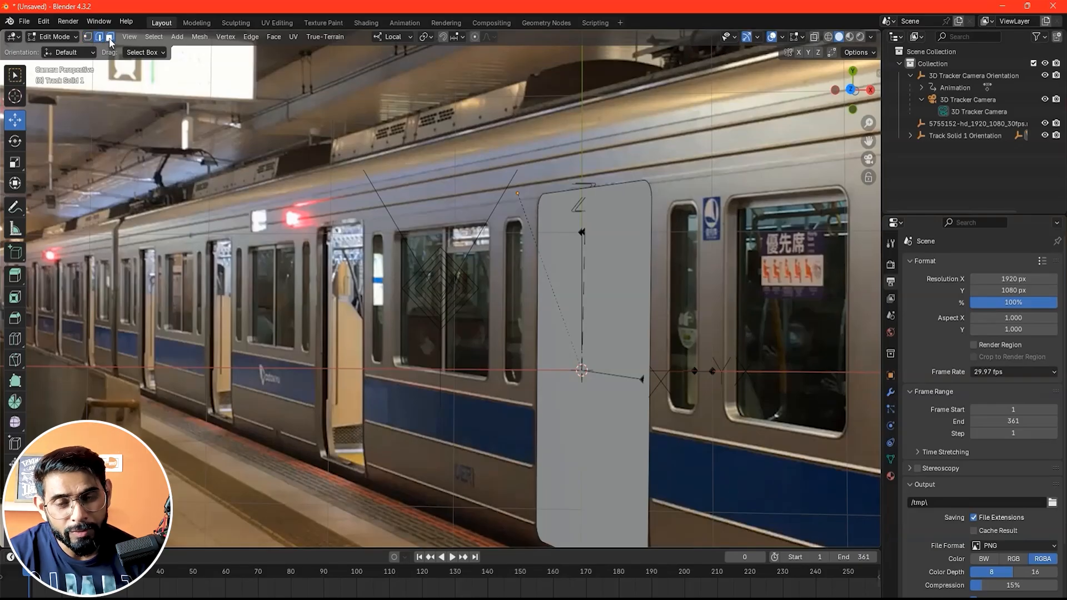
left_click(639, 389)
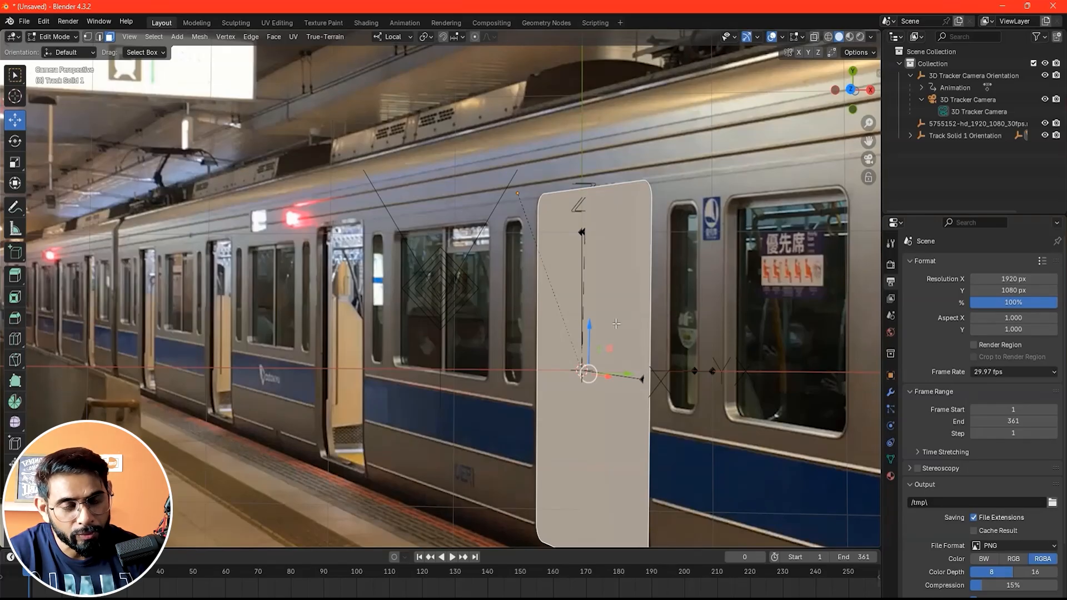
key("i")
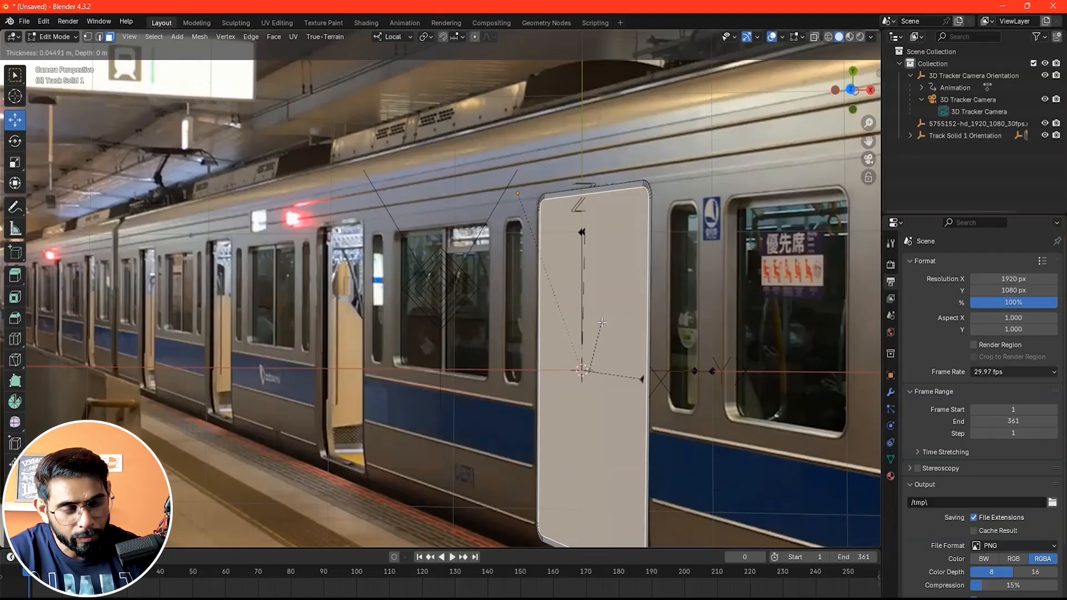
left_click(602, 322)
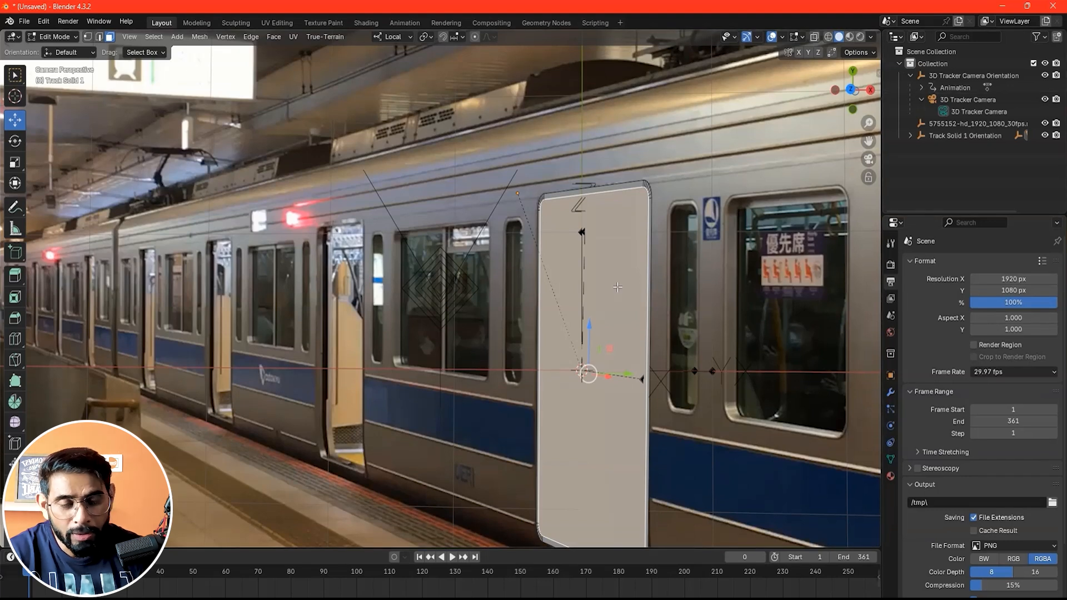
Step: Extrude the inset face about 0.57 m along its local Y axis, into the train
key("e")
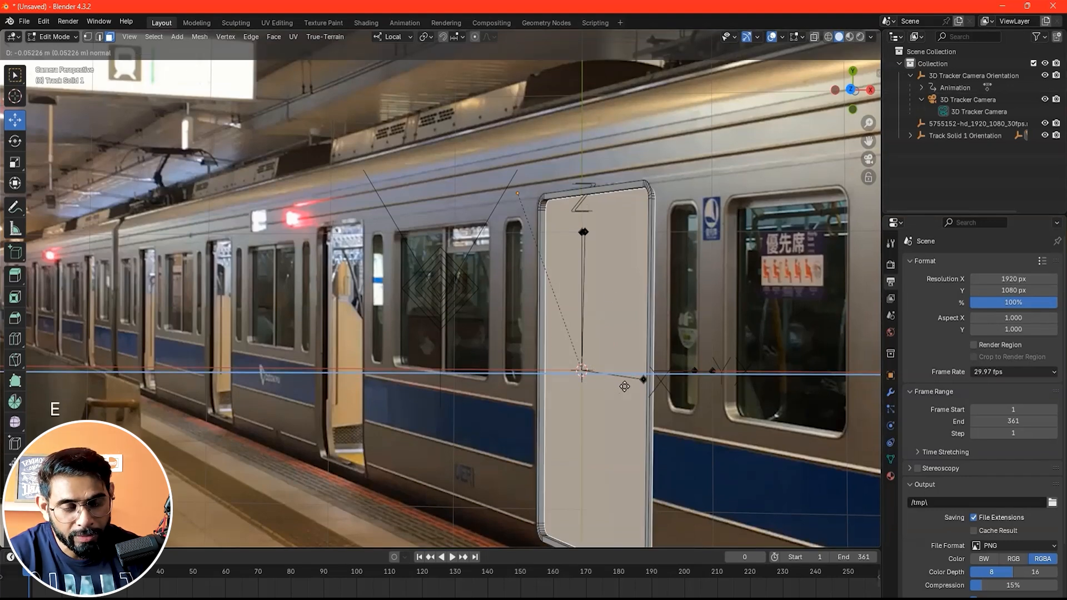
key("x")
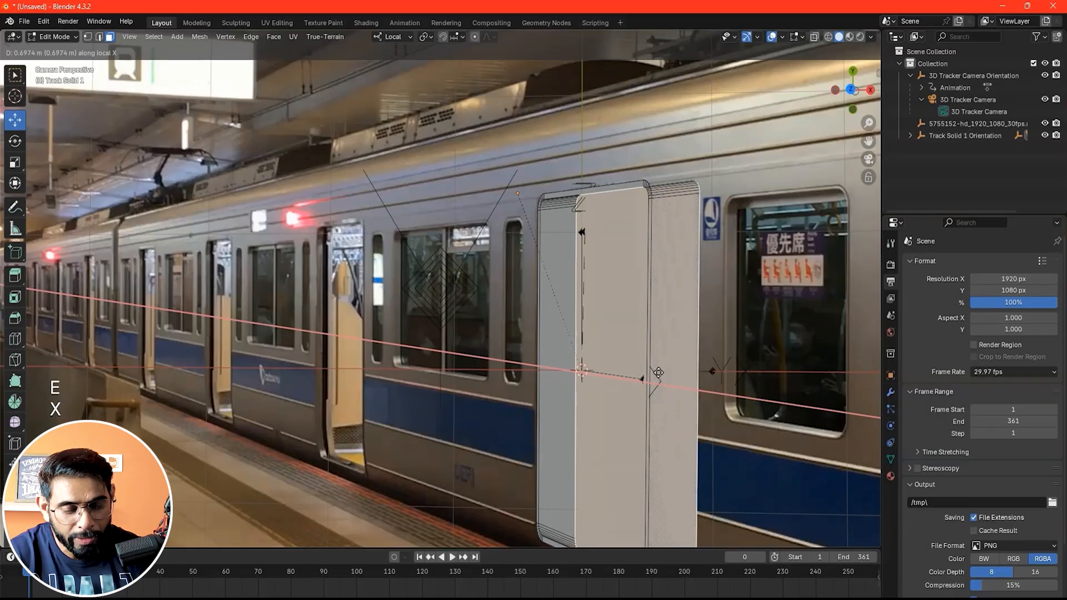
key("y")
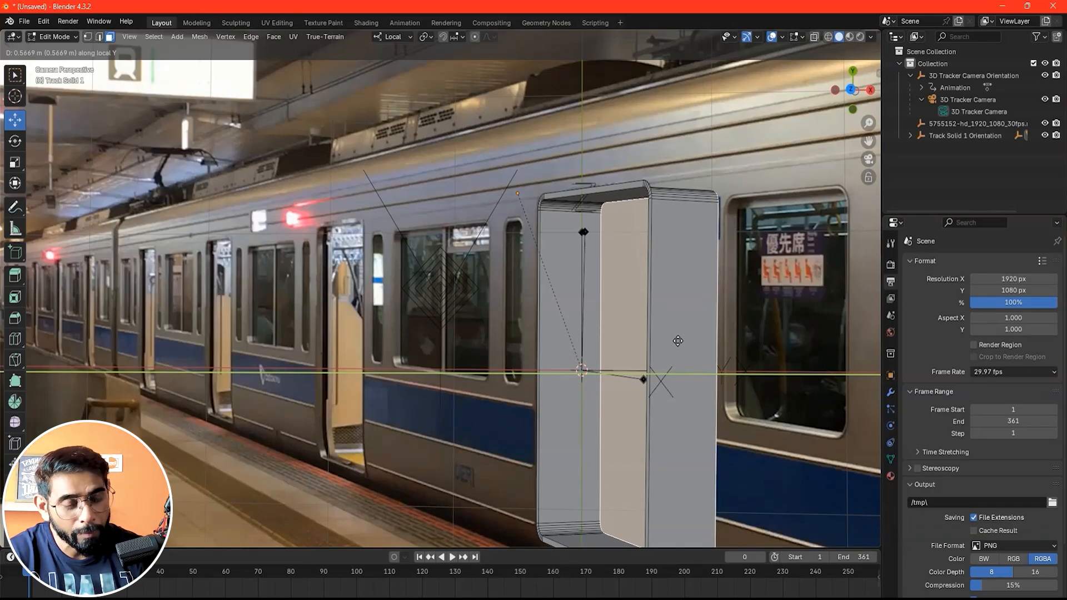
left_click(678, 341)
Step: Move the extruded back face slightly deeper along its local Y axis and return to the camera view
scroll(656, 348, "down", 2)
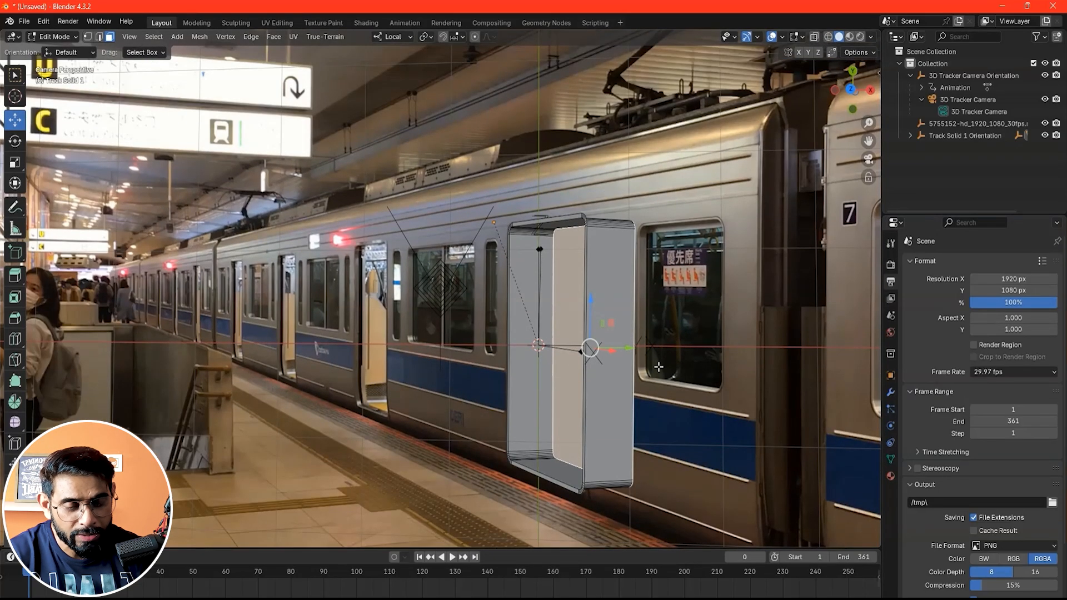
scroll(659, 366, "down", 2)
key("KP_0")
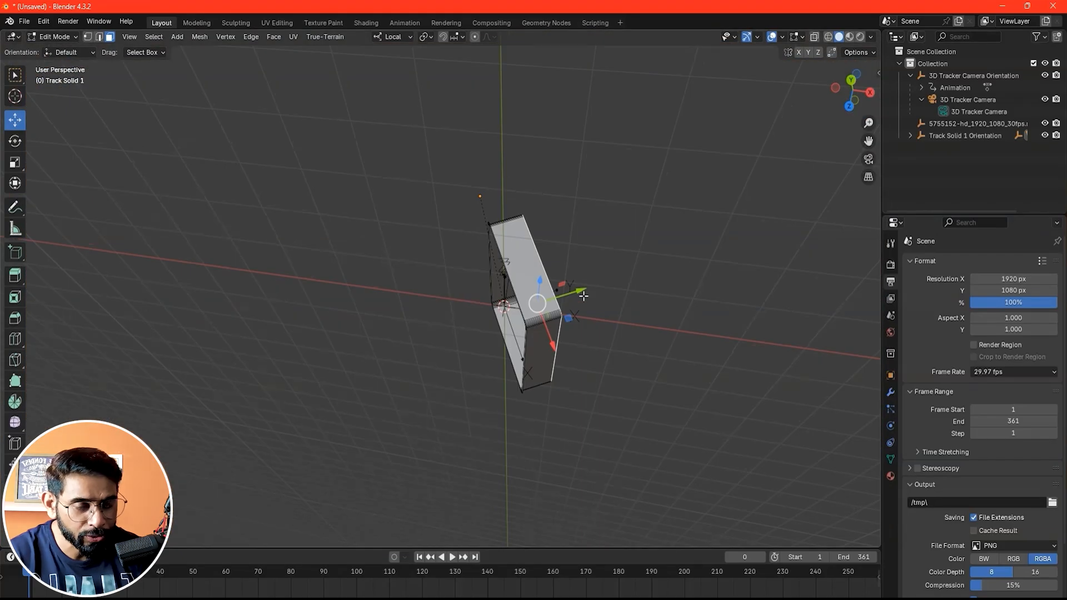
left_click_drag(583, 296, 589, 290)
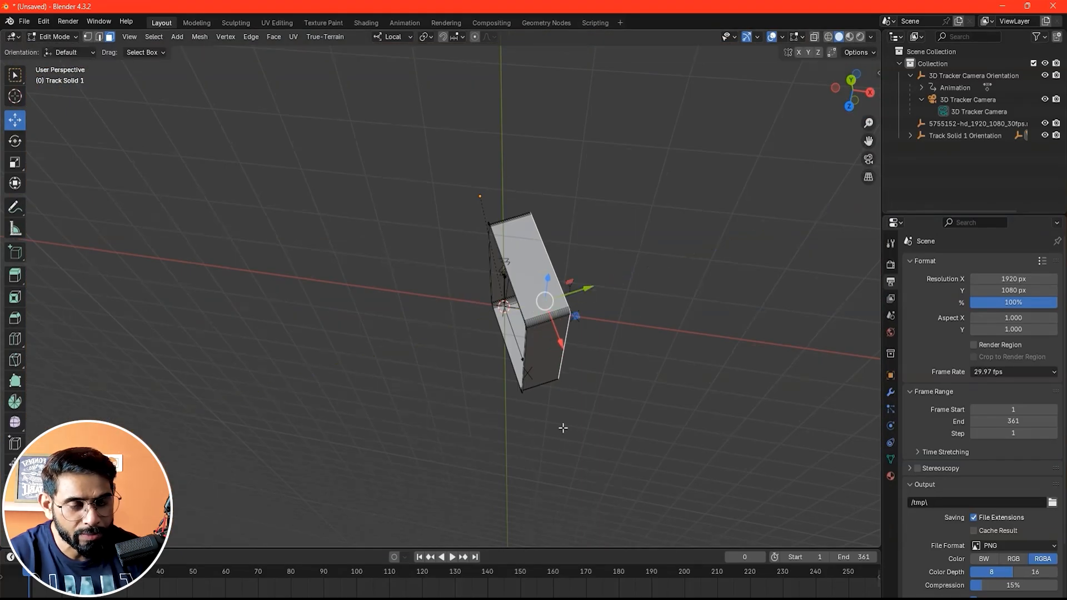
left_click(868, 160)
scroll(568, 390, "up", 3)
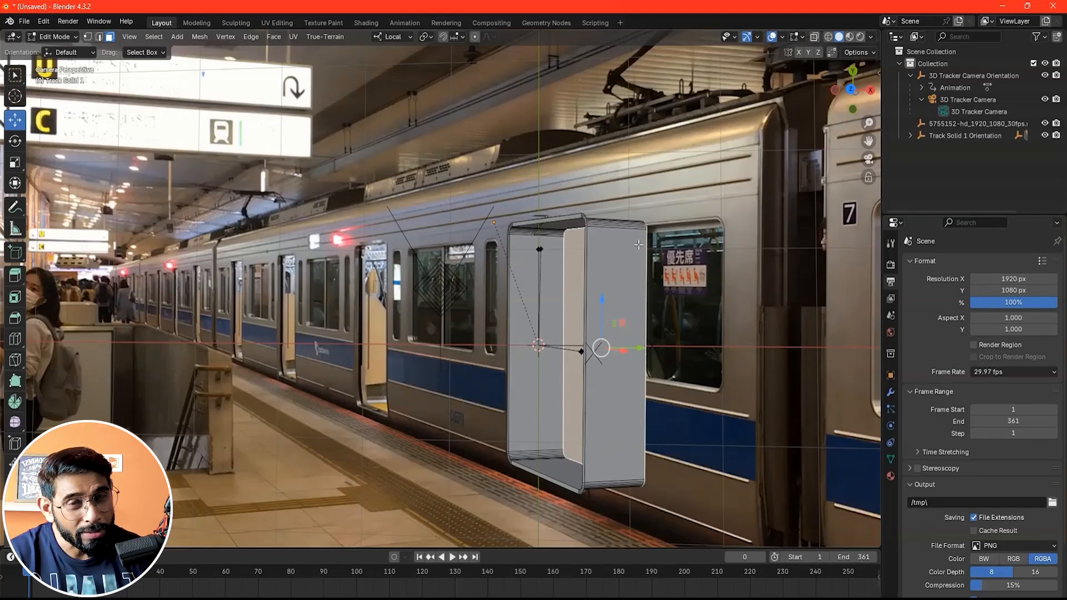
scroll(599, 263, "down", 1)
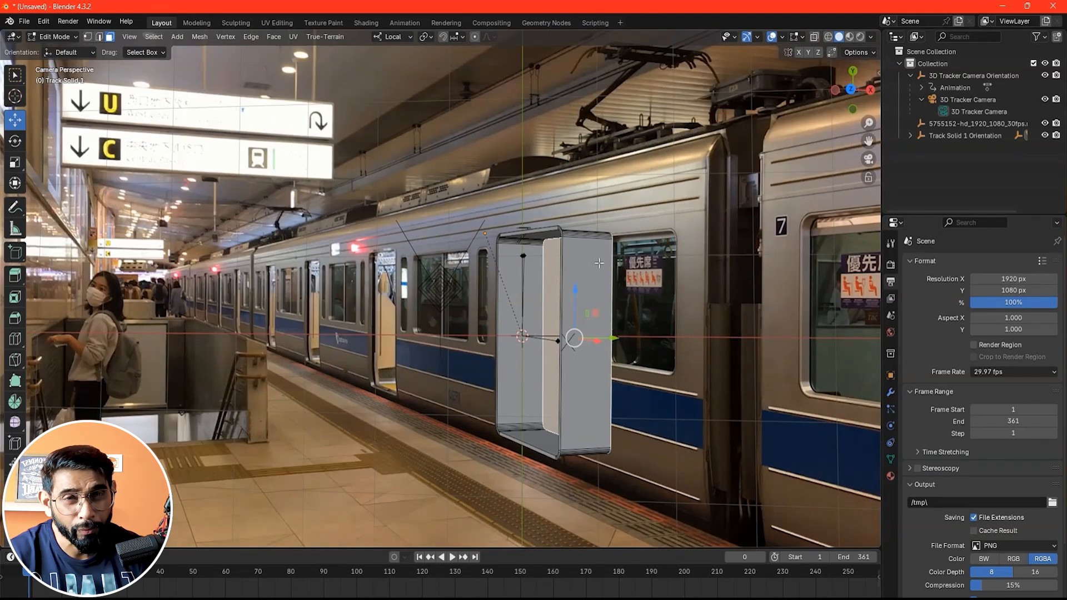
Step: Save the project as Train.blend in the After Effects folder
key("ctrl+s")
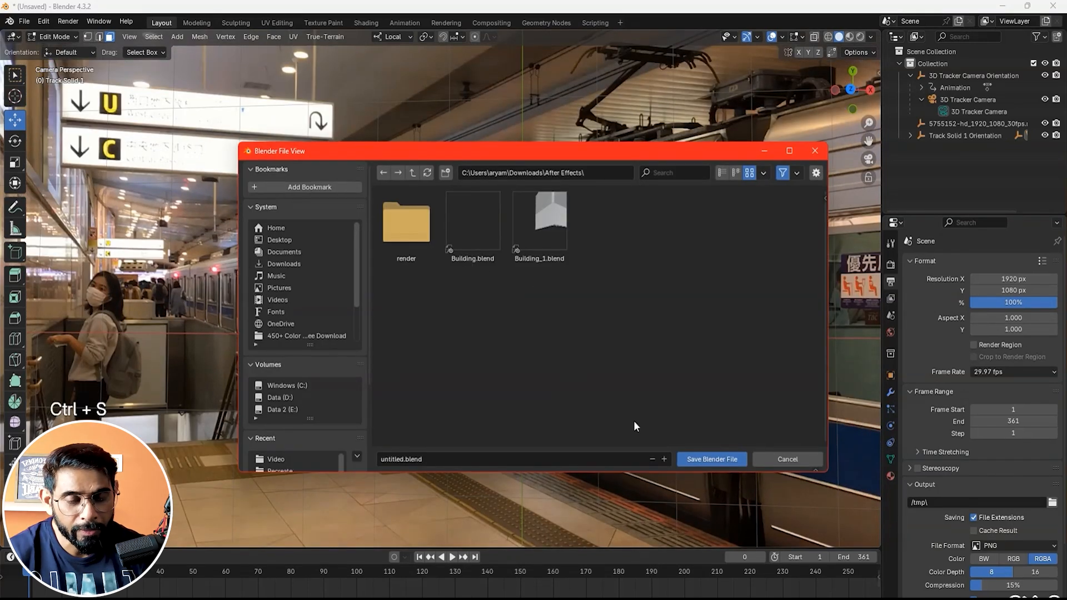
left_click(429, 460)
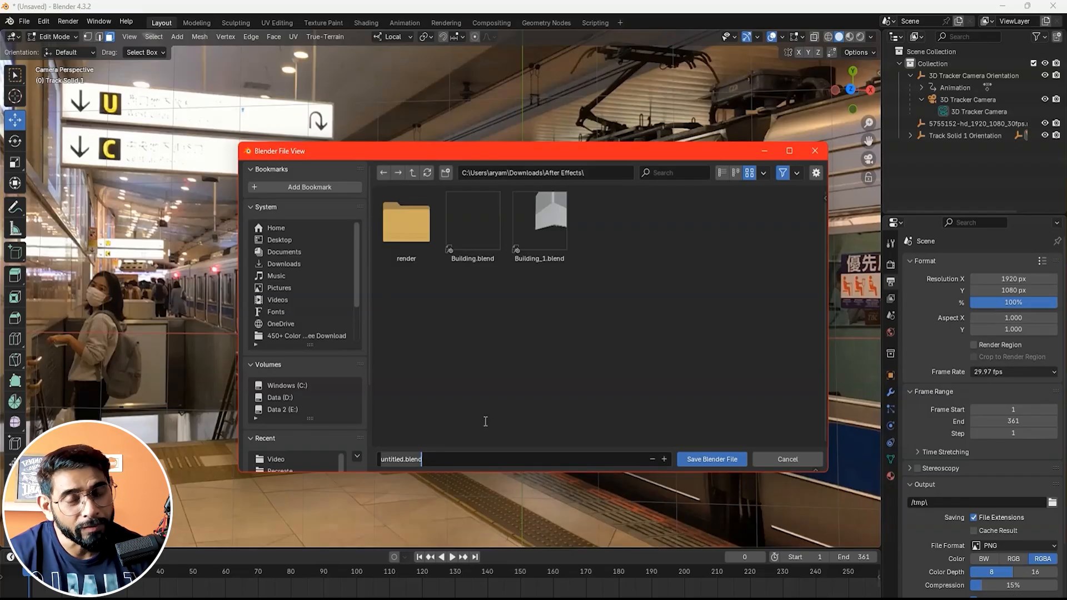
type("Train")
key("Return")
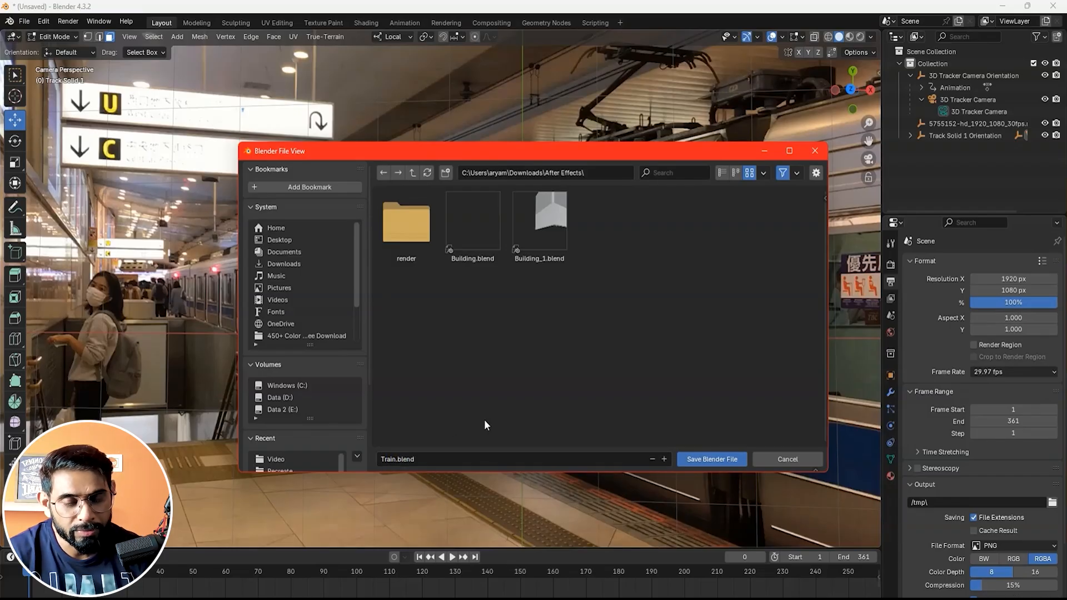
left_click(725, 459)
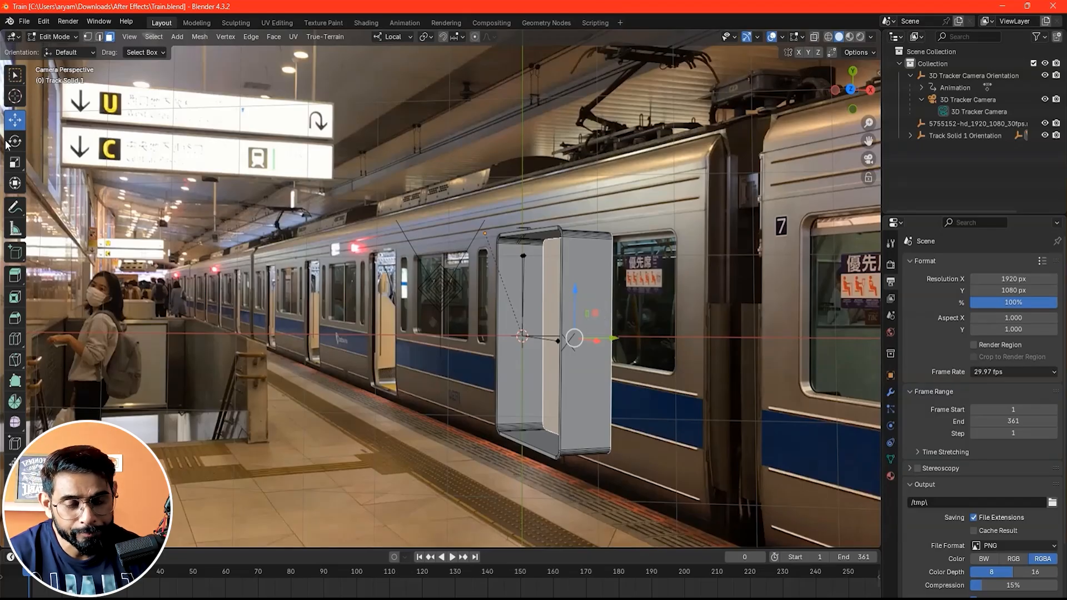
Step: Give the doorway box a new material with Metallic 0.669, display it in Material Preview, and save the file
key("Tab")
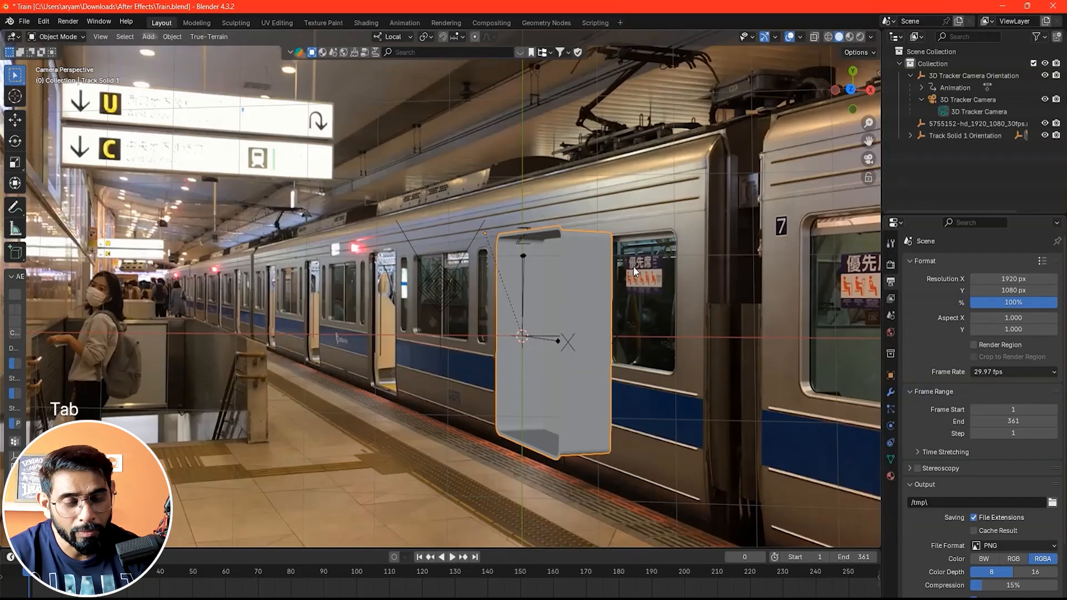
left_click(891, 476)
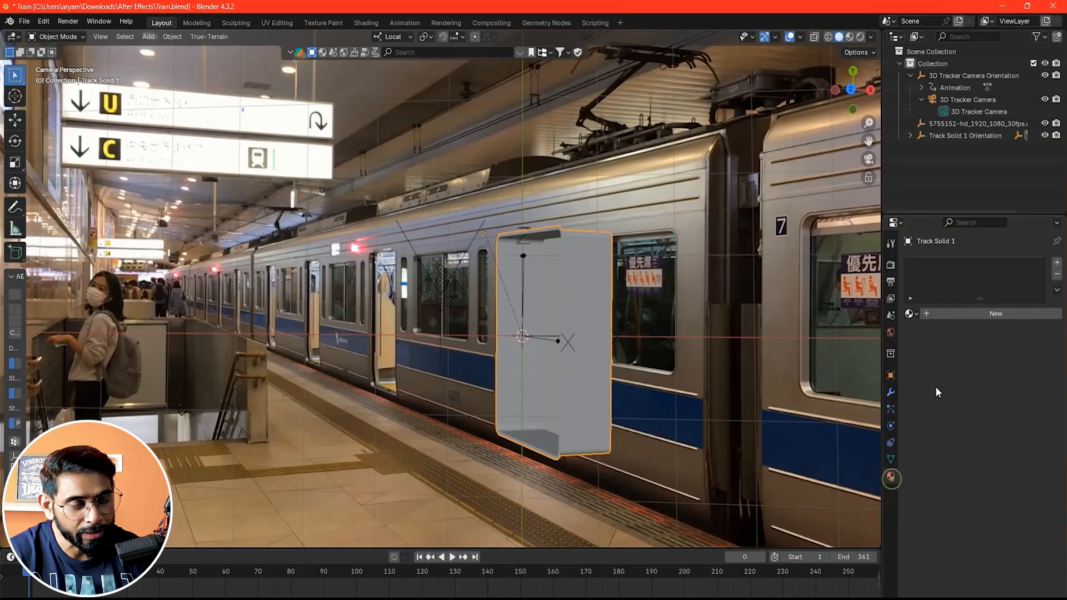
left_click(938, 316)
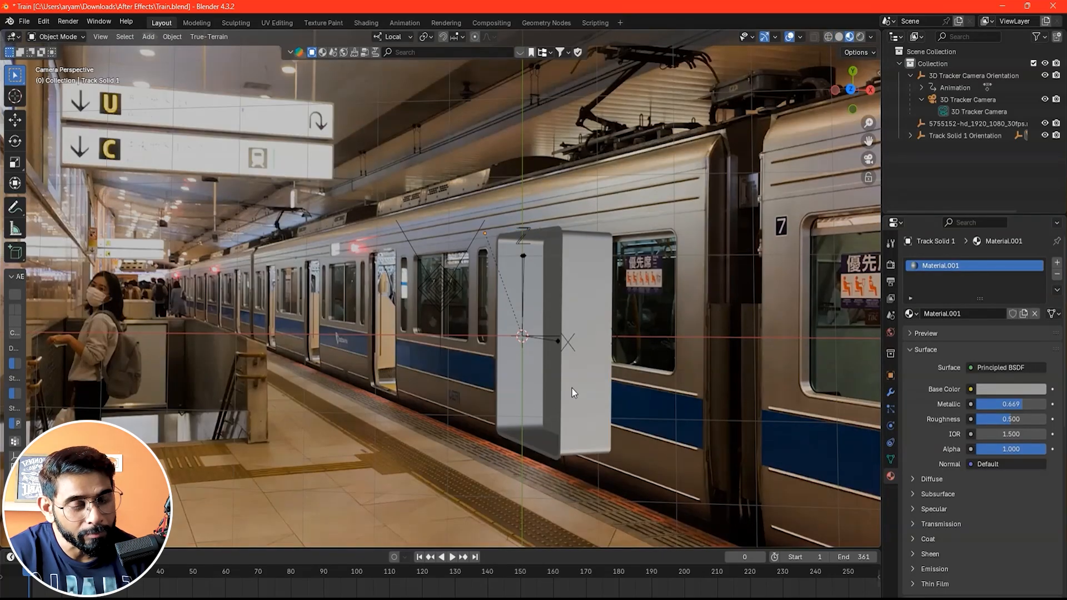
key("ctrl+s")
Step: Switch to Sketchfab in the browser, search the models for labubu, and browse the results
left_click(656, 594)
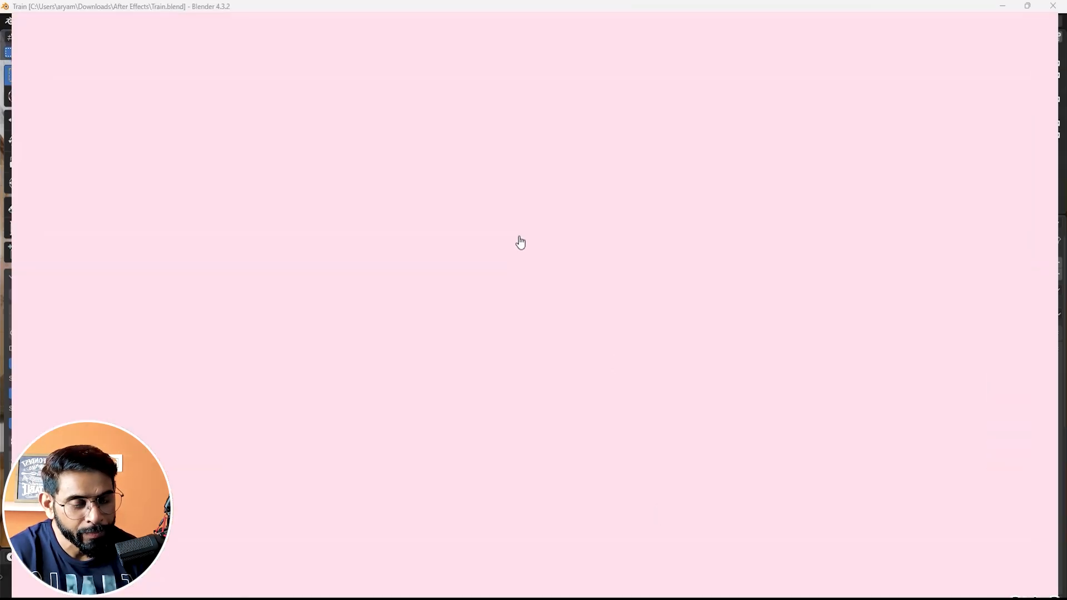
left_click(371, 115)
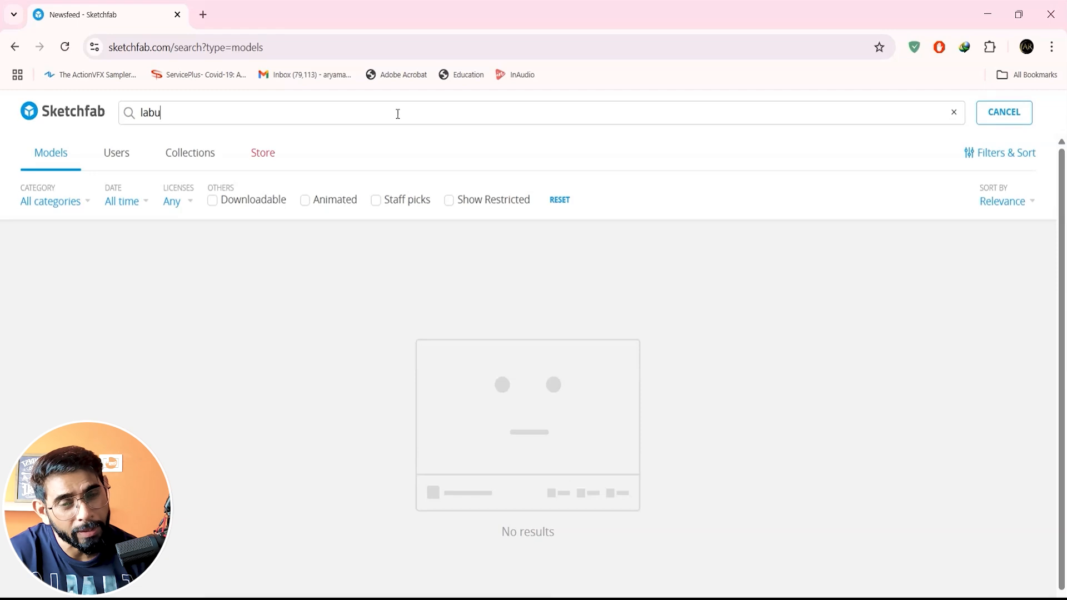
key("Return")
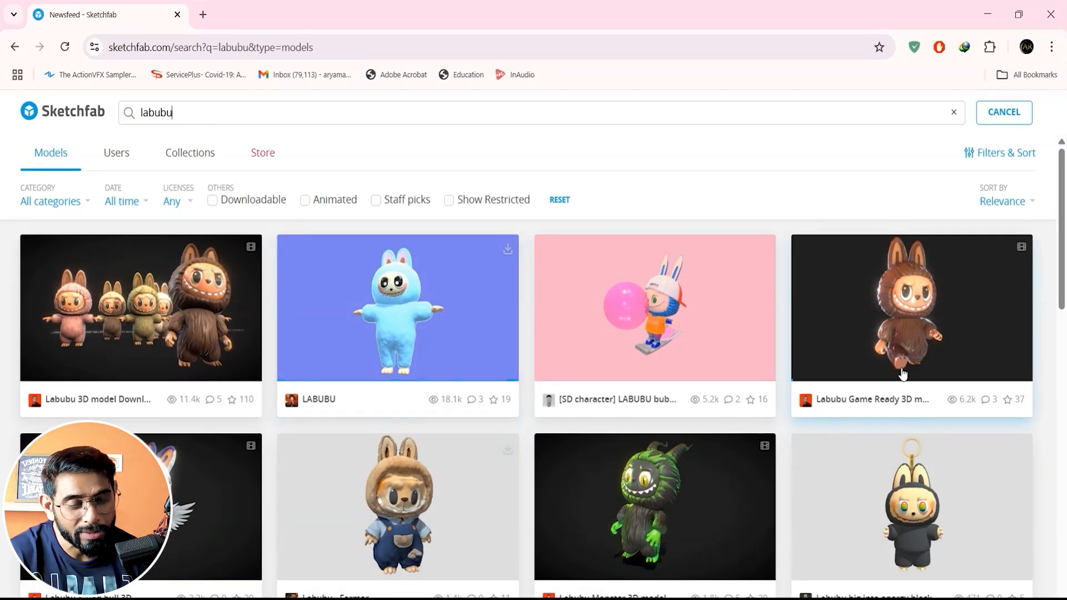
scroll(903, 375, "down", 2)
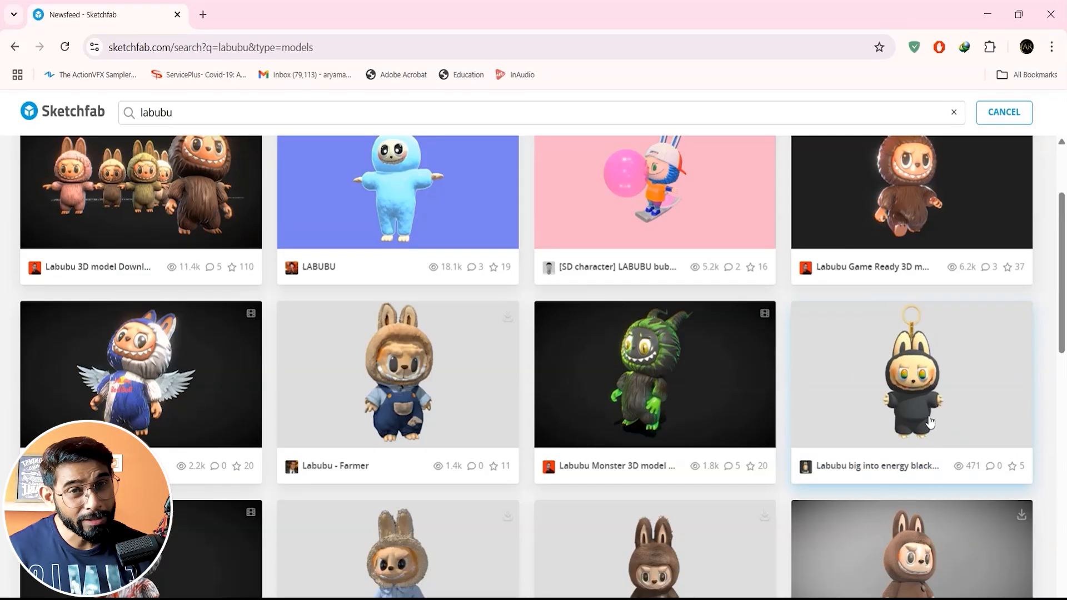
scroll(931, 417, "down", 3)
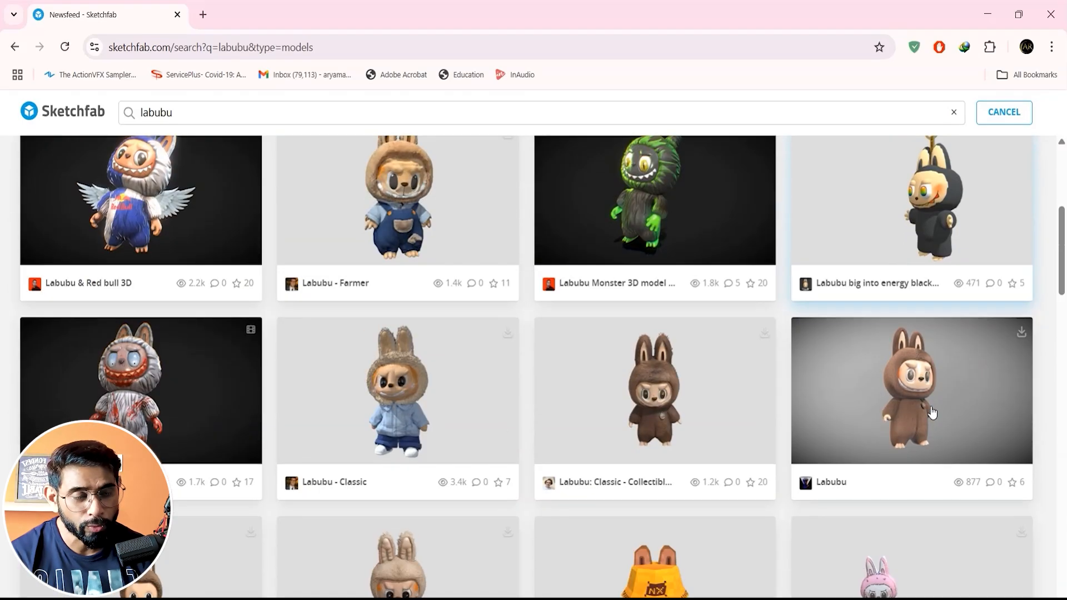
Step: Open the light-blue LABUBU model from the search results and show its available download formats
scroll(931, 411, "down", 5)
scroll(900, 407, "up", 8)
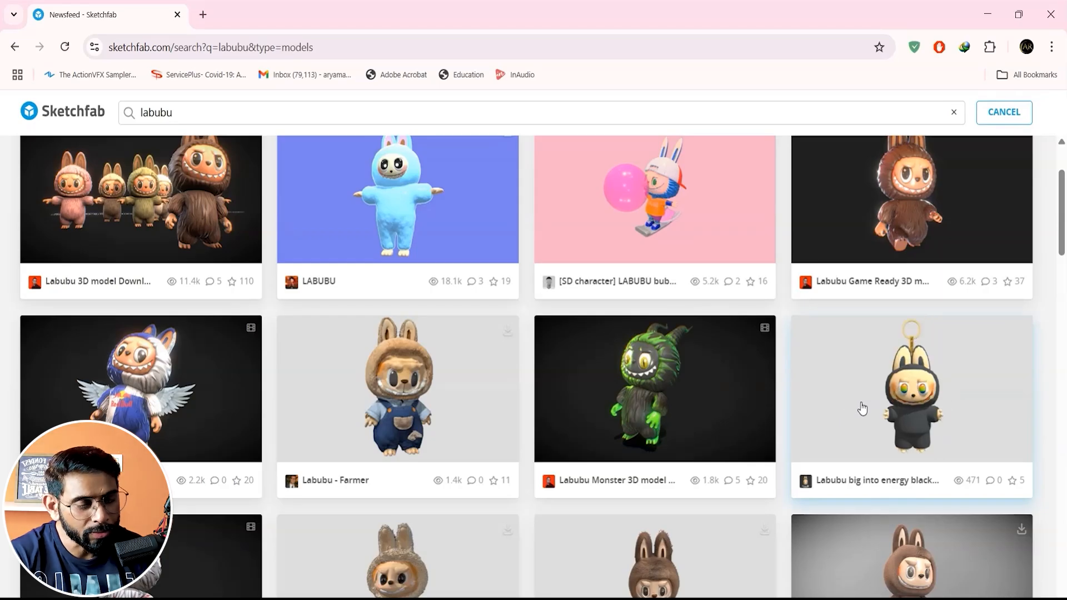
left_click(389, 200)
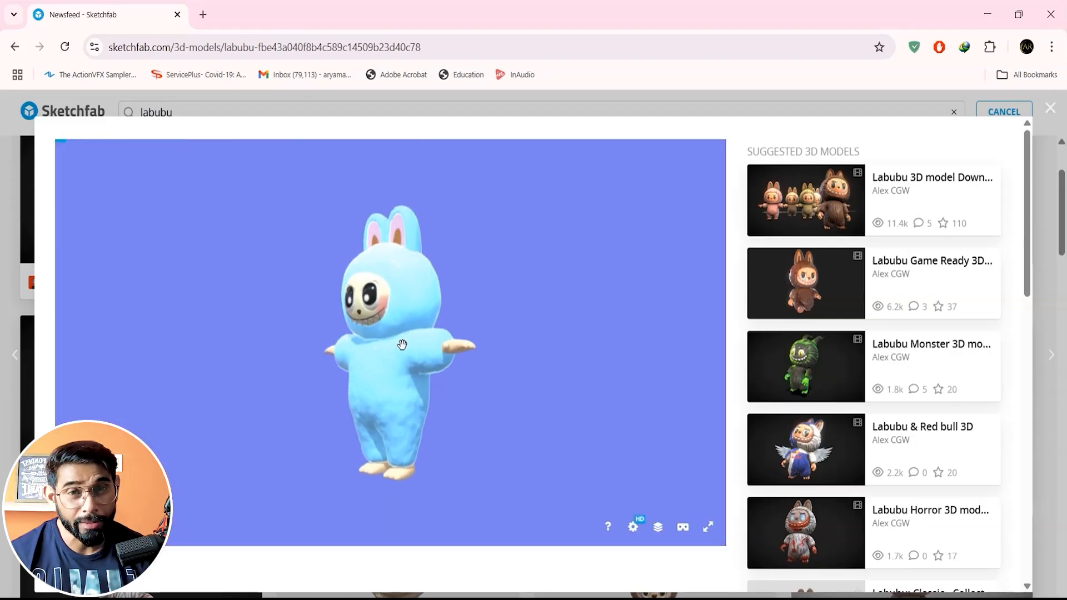
scroll(126, 361, "down", 5)
left_click(123, 355)
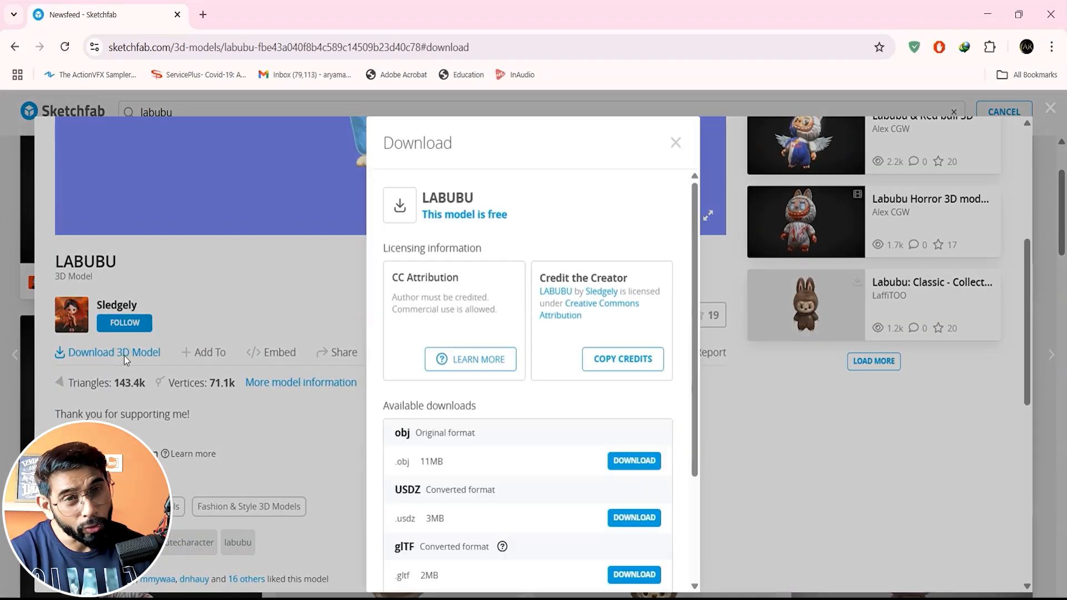
scroll(415, 451, "down", 3)
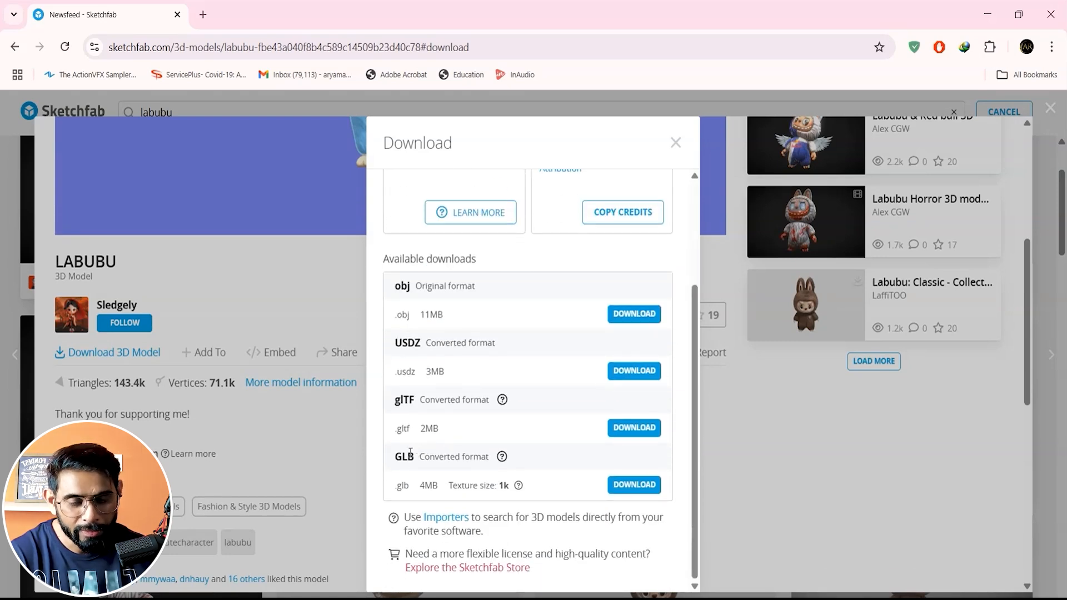
Step: Download the LABUBU model in GLB format, then close the download options and the model's page
left_click(616, 487)
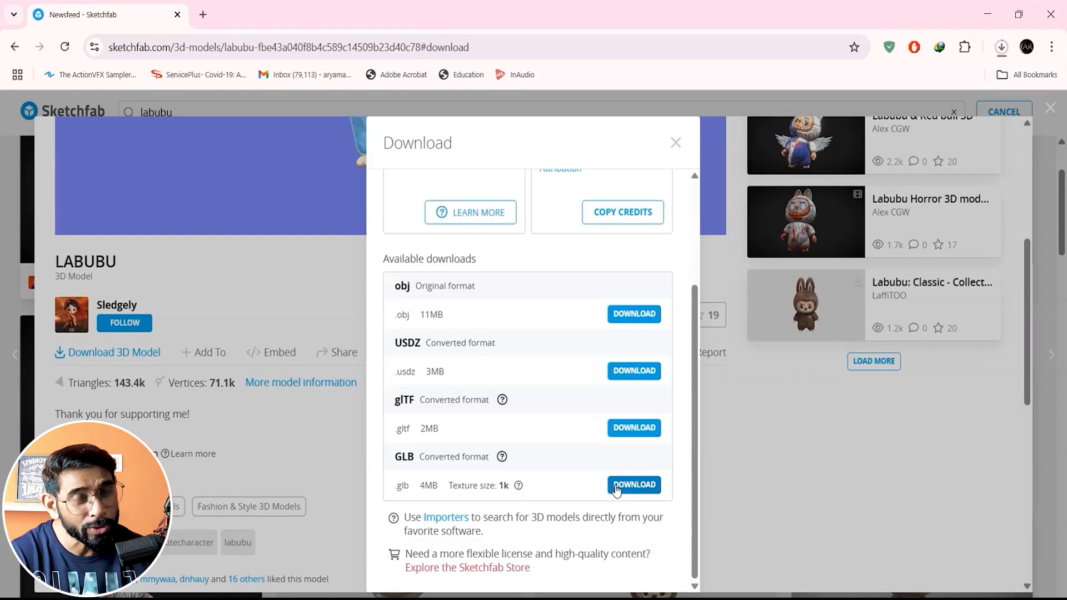
scroll(642, 392, "up", 2)
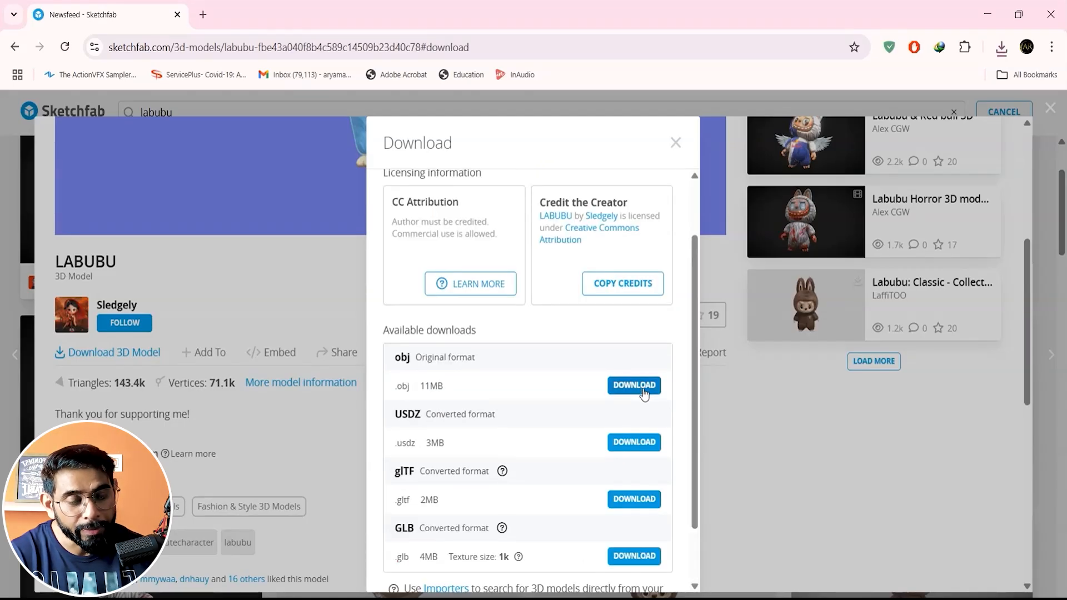
left_click(676, 144)
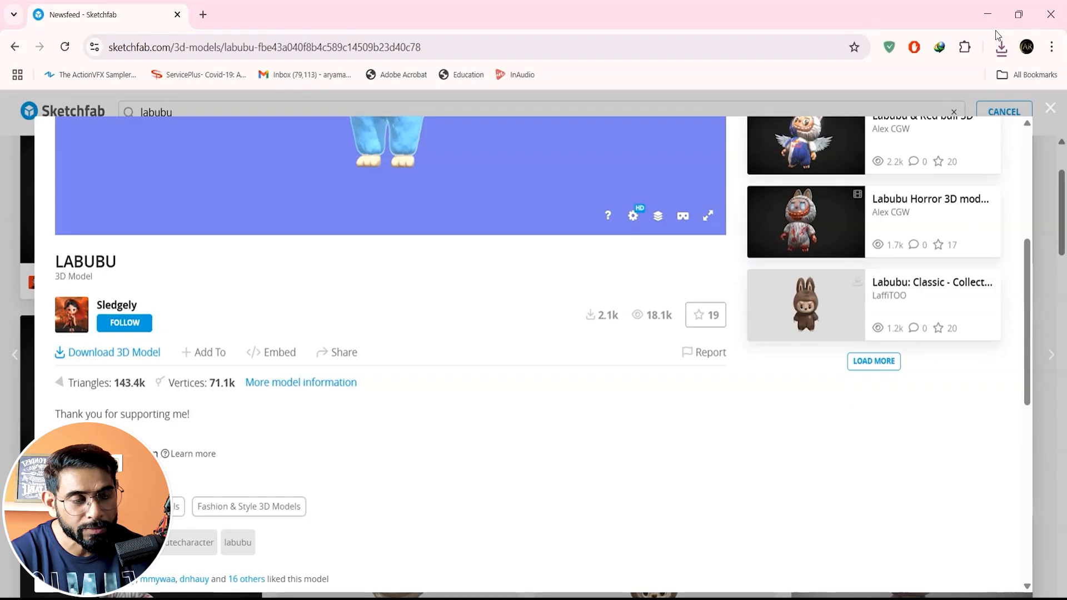
left_click(1050, 108)
Step: Open Mixamo in a new browser tab, select the Hip Hop Dancing animation, and show the character library
left_click(204, 15)
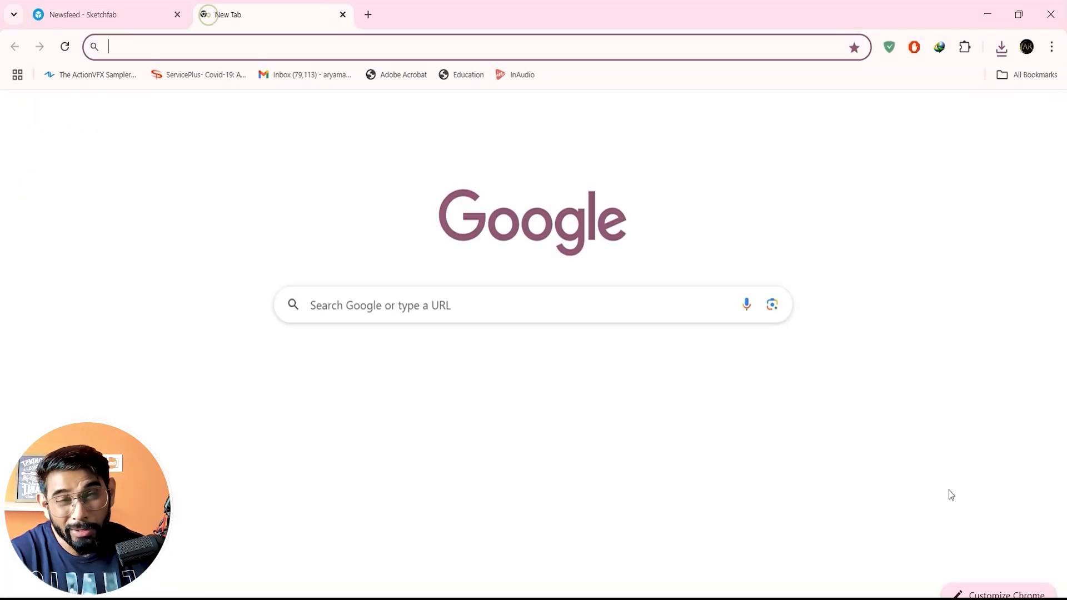
left_click(807, 384)
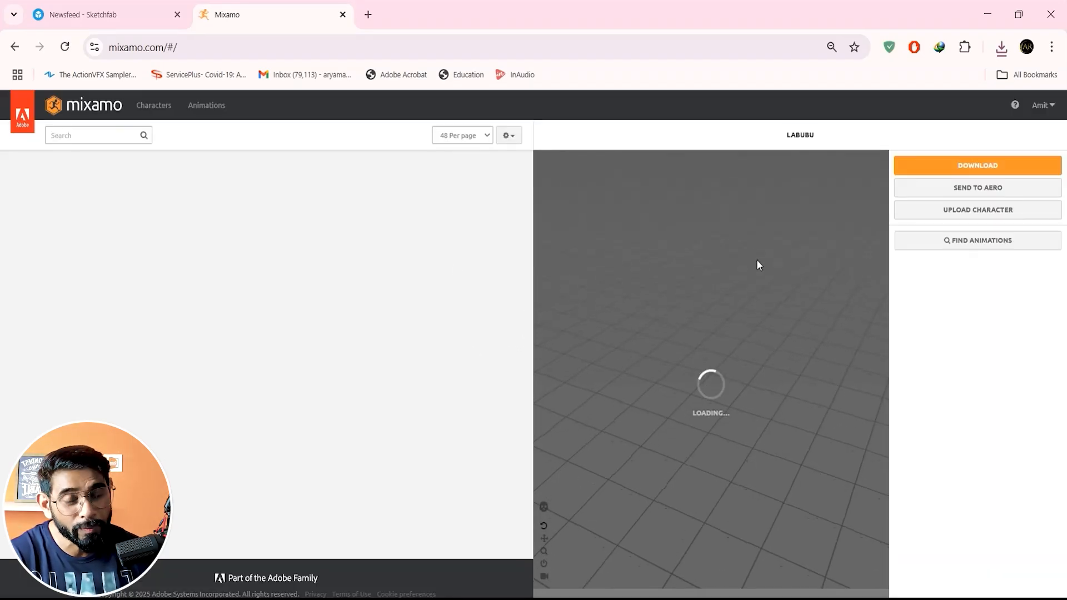
left_click(424, 211)
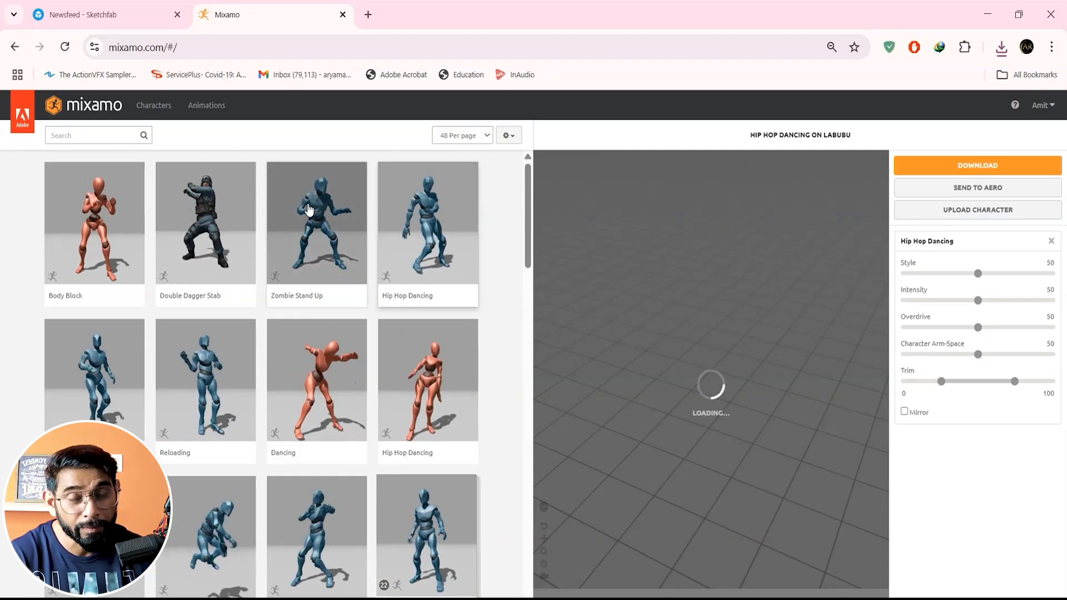
left_click(214, 115)
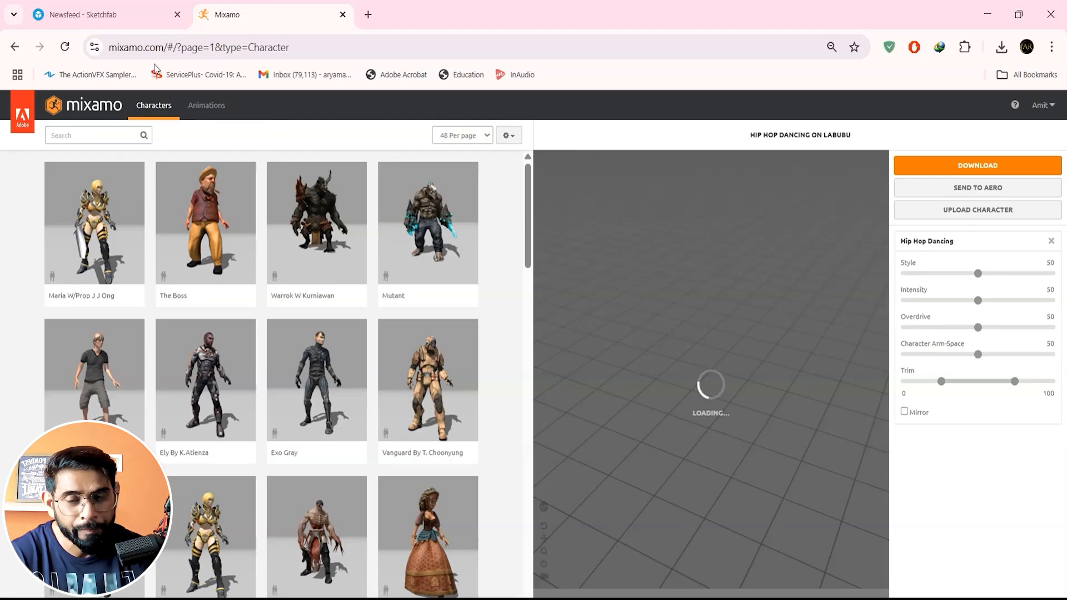
Step: Upload LABUBU.obj from the Compressed downloads folder as a new character and accept its front-facing orientation in the auto-rigger
left_click(981, 210)
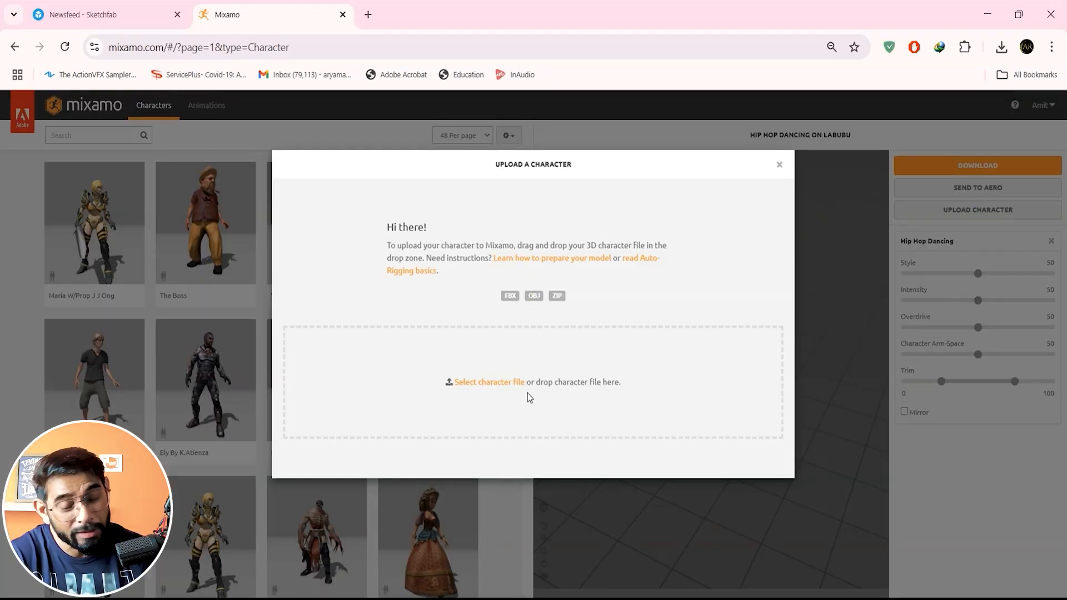
left_click(500, 382)
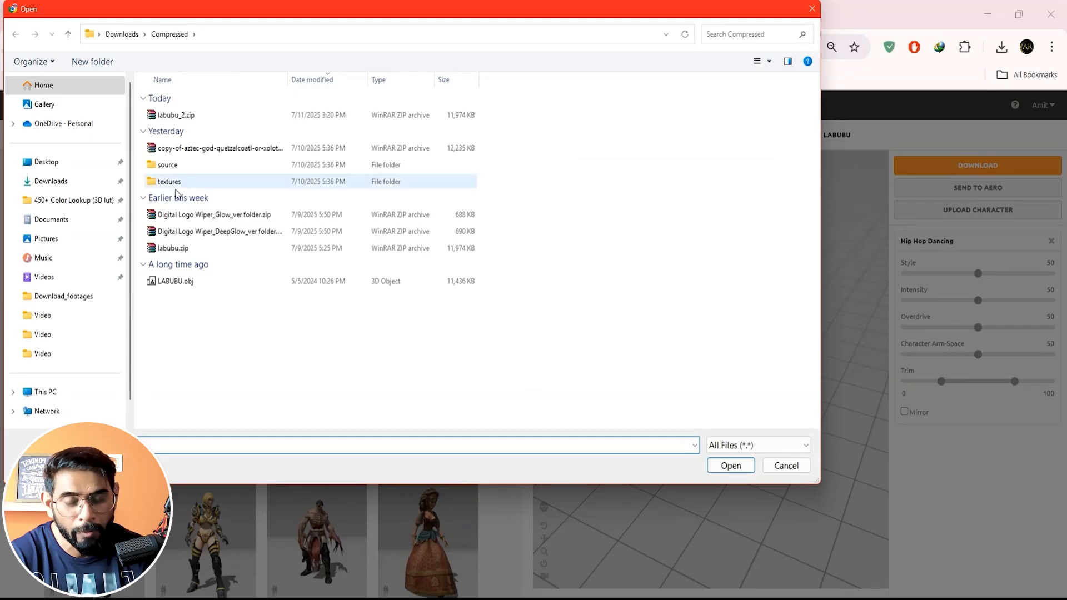
double_click(166, 169)
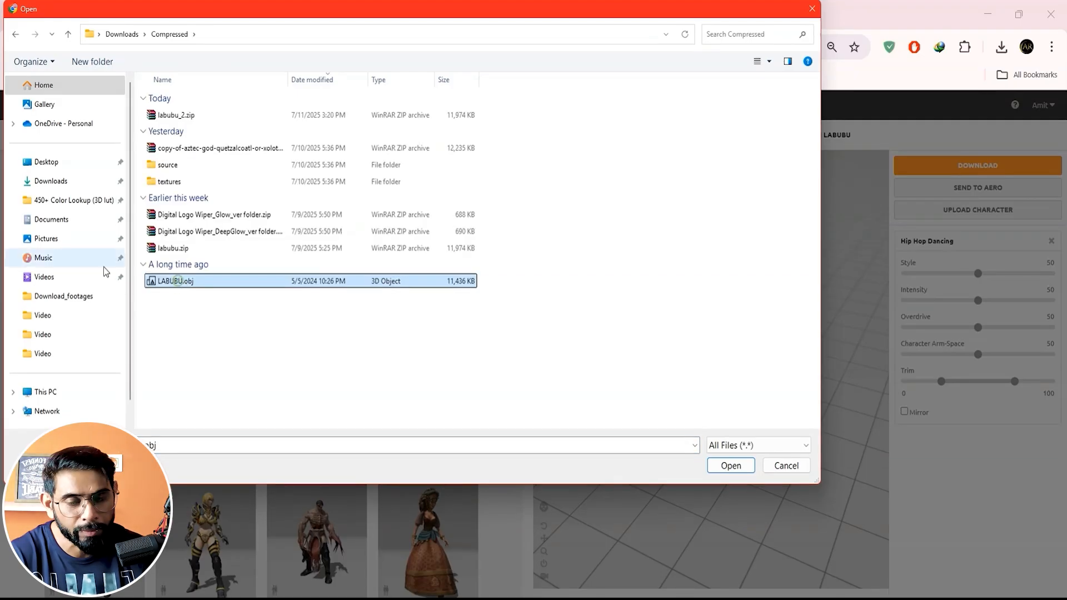
left_click(744, 470)
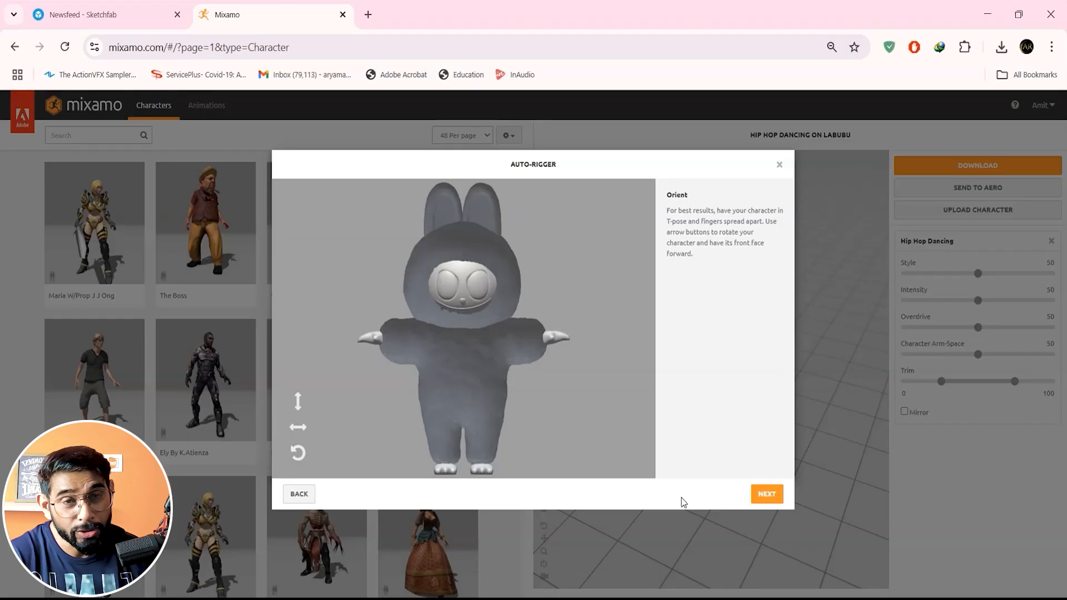
left_click(764, 495)
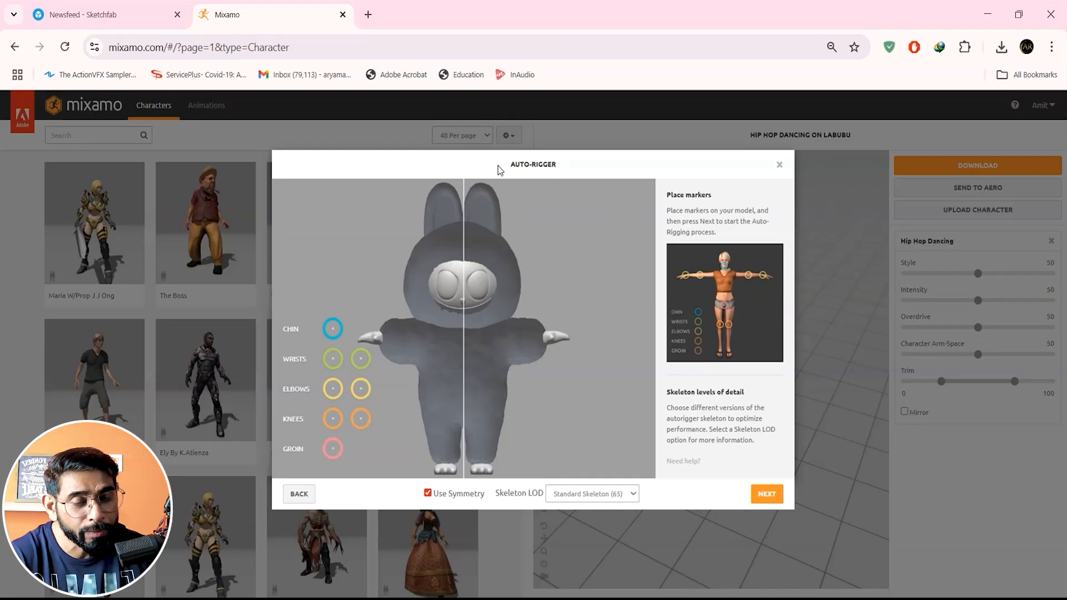
Step: Place the chin, wrist, elbow, knee and groin markers on the matching body parts of the Labubu character
left_click_drag(330, 333, 467, 328)
left_click_drag(334, 359, 382, 337)
mouse_move(332, 389)
left_mouse_down()
mouse_move(411, 358)
mouse_move(409, 339)
left_mouse_up()
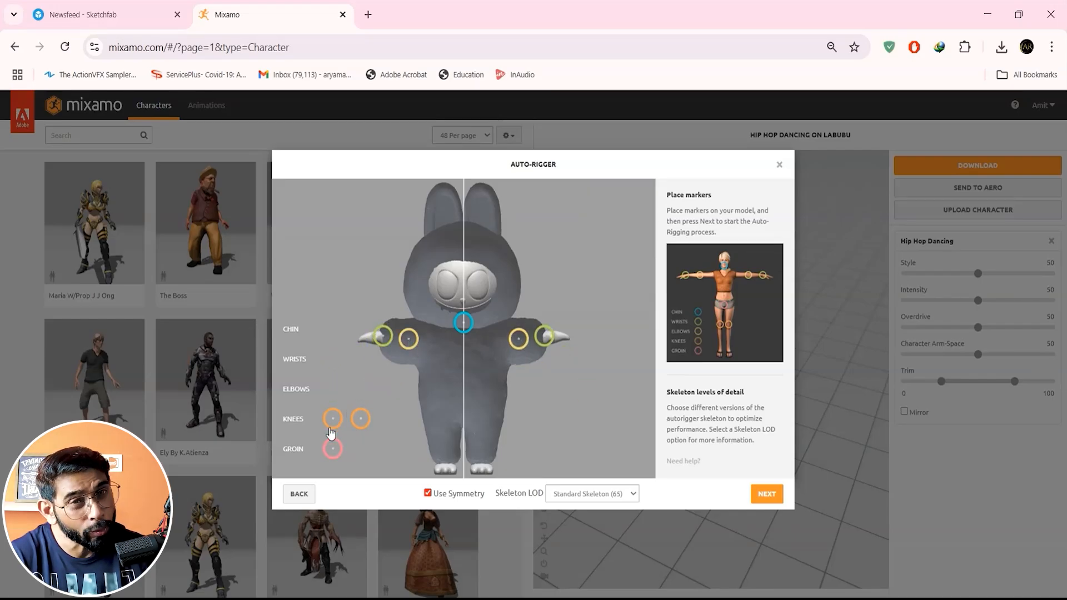
left_click_drag(364, 437, 443, 443)
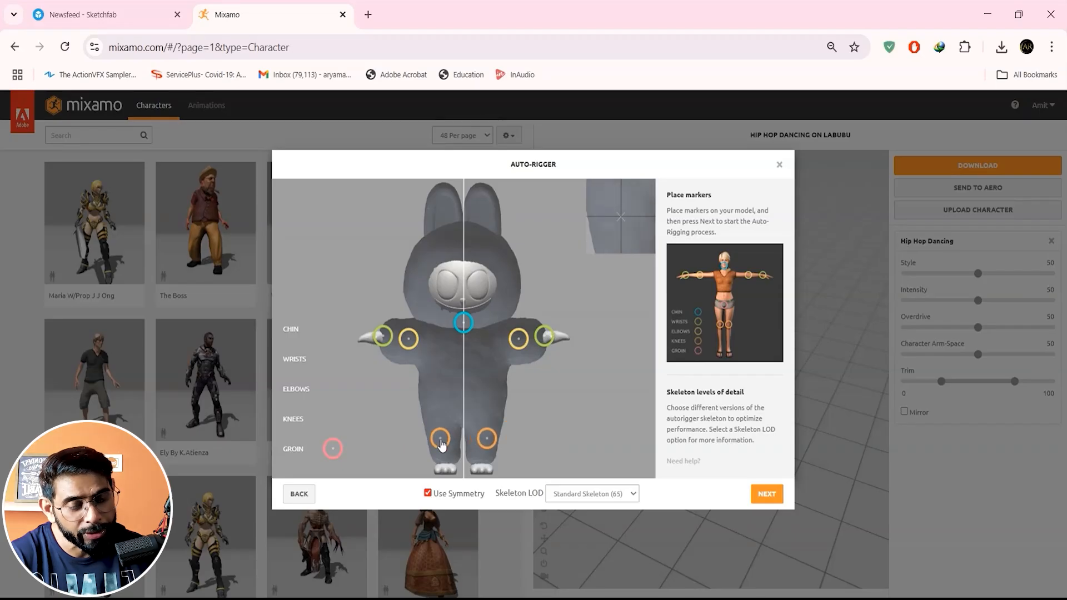
left_click_drag(444, 443, 444, 442)
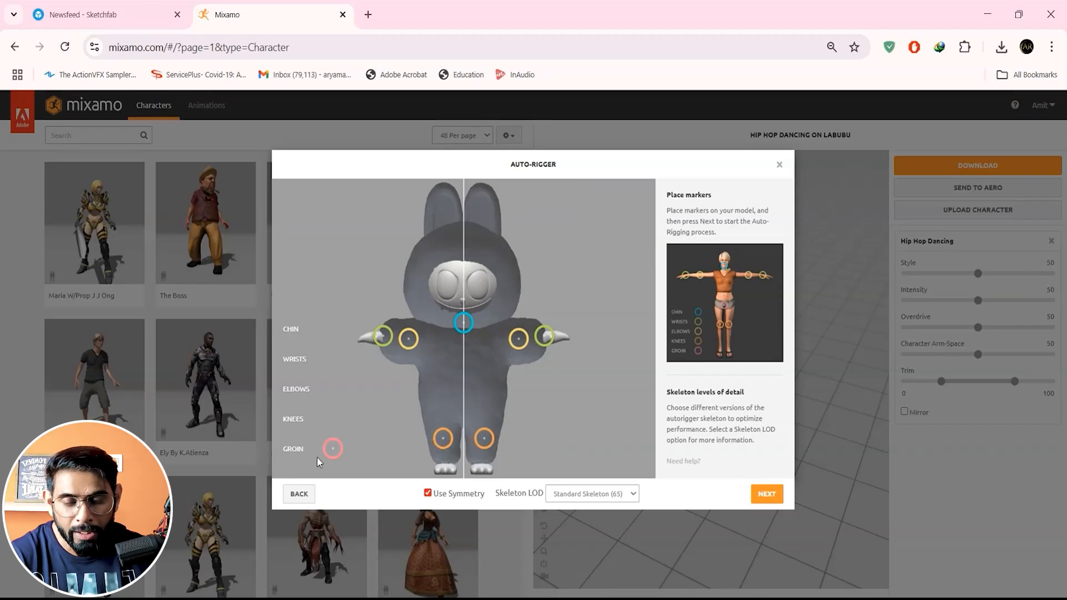
left_click_drag(333, 449, 456, 409)
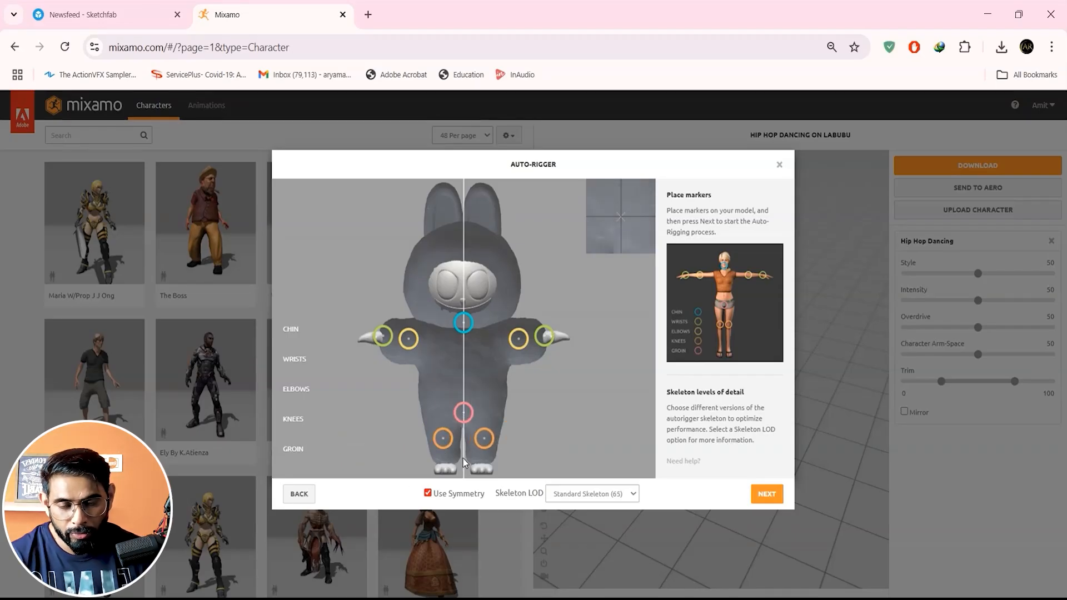
left_click_drag(464, 460, 463, 411)
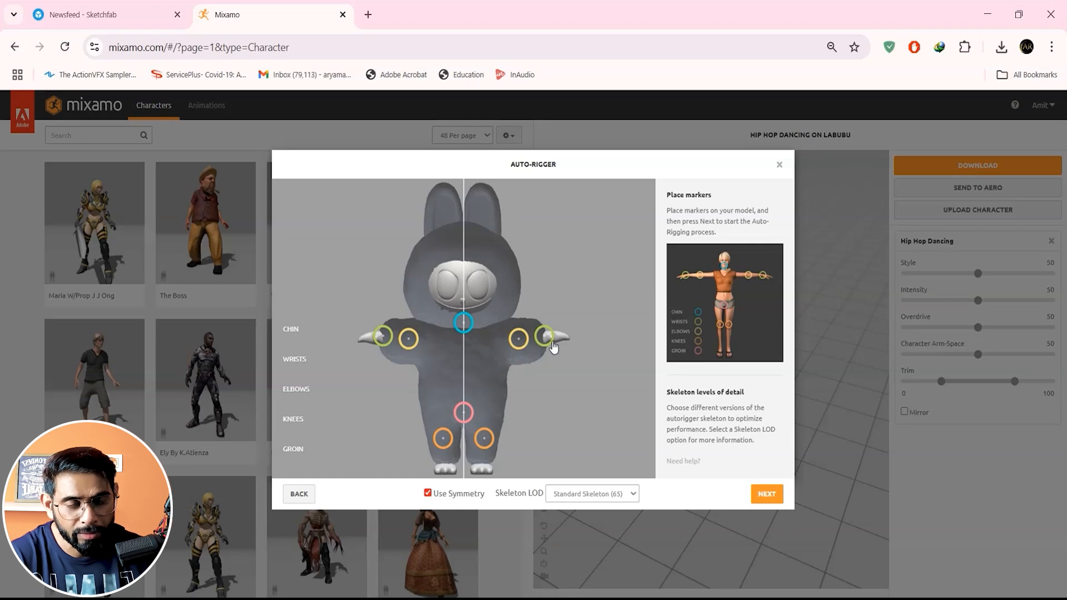
Step: Run the auto-rigging on the marked Labubu, accept the rig preview, and proceed with it as the new character
left_click(766, 495)
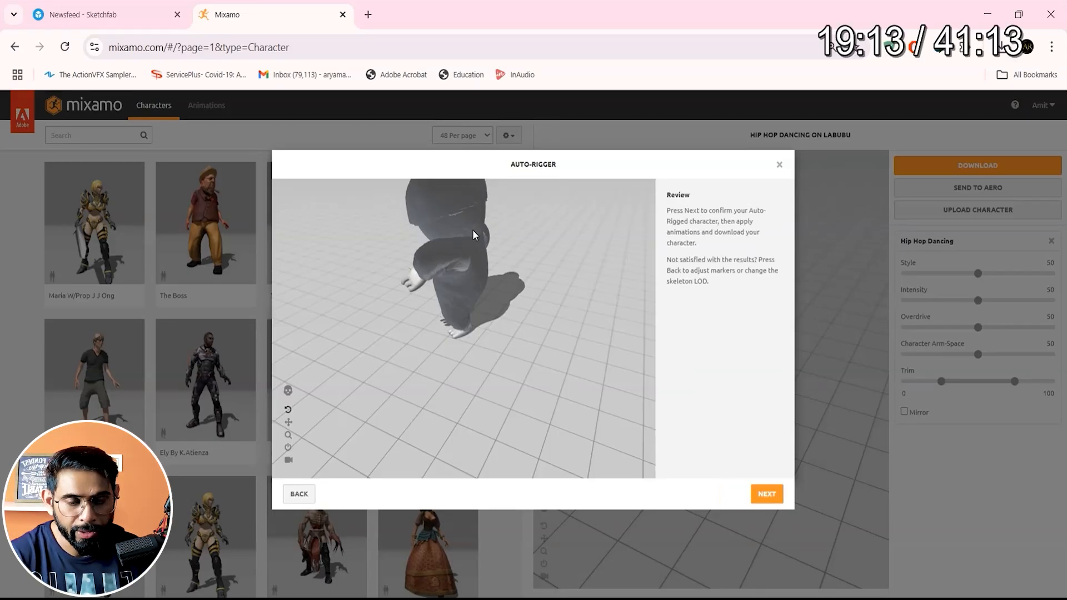
left_click(766, 500)
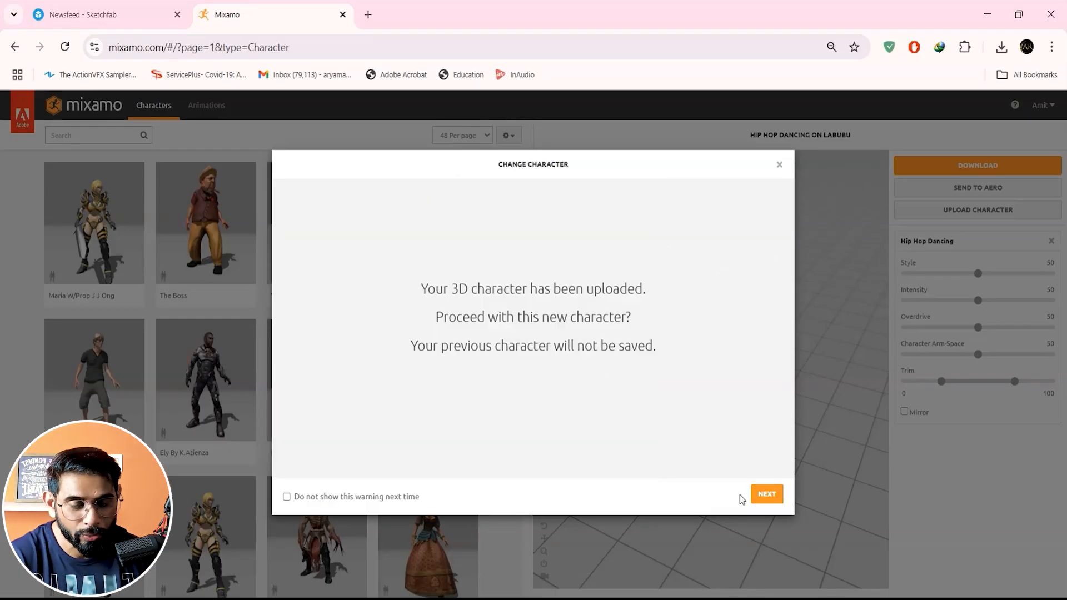
left_click(765, 495)
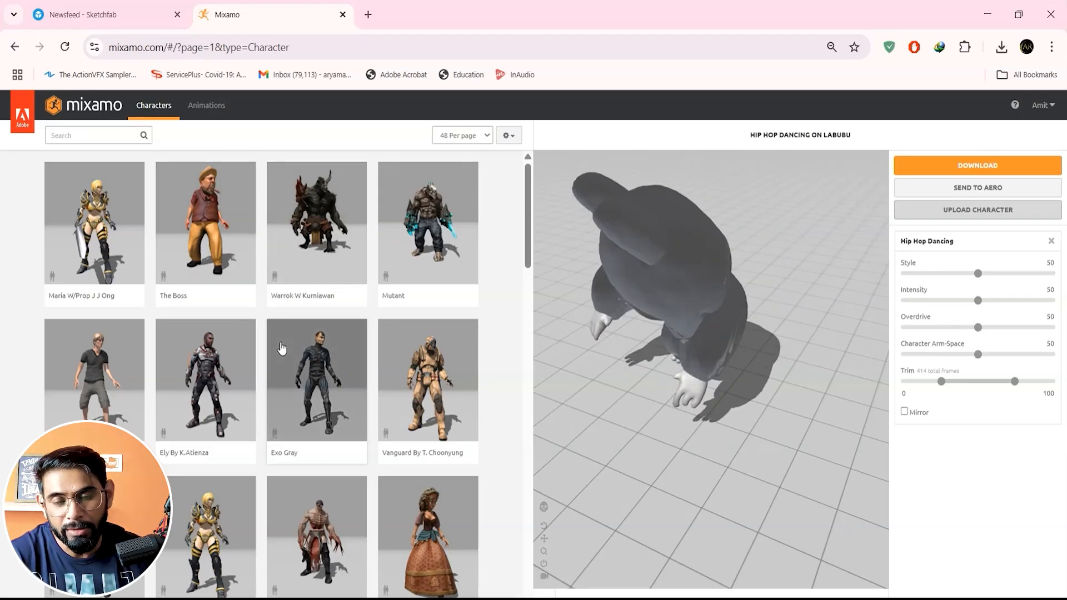
Step: Switch to the animation library and search it for jump
left_click(206, 105)
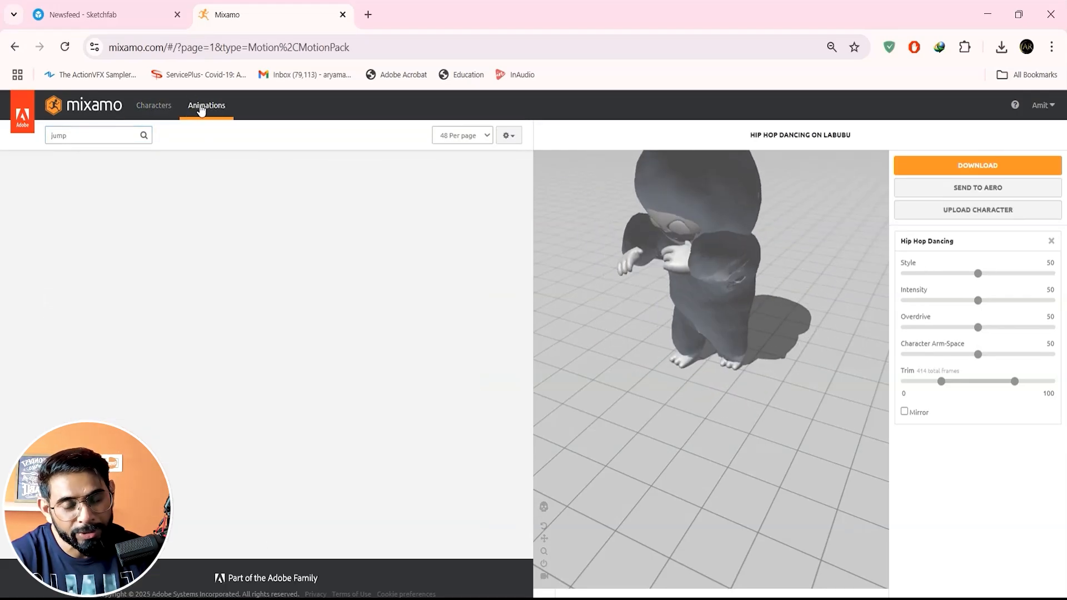
left_click(66, 140)
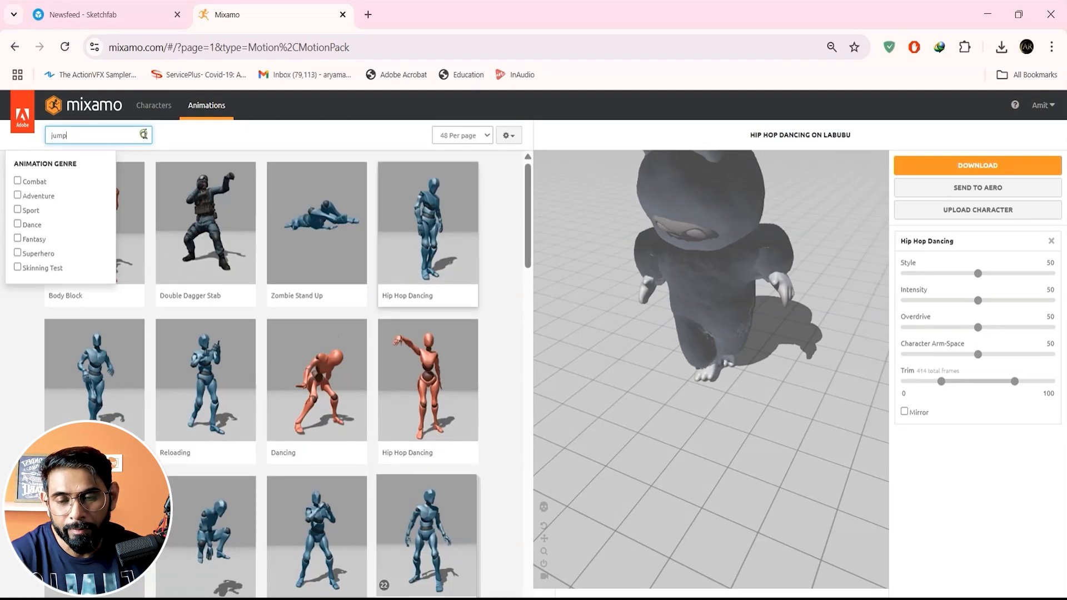
left_click_drag(72, 138, 0, 141)
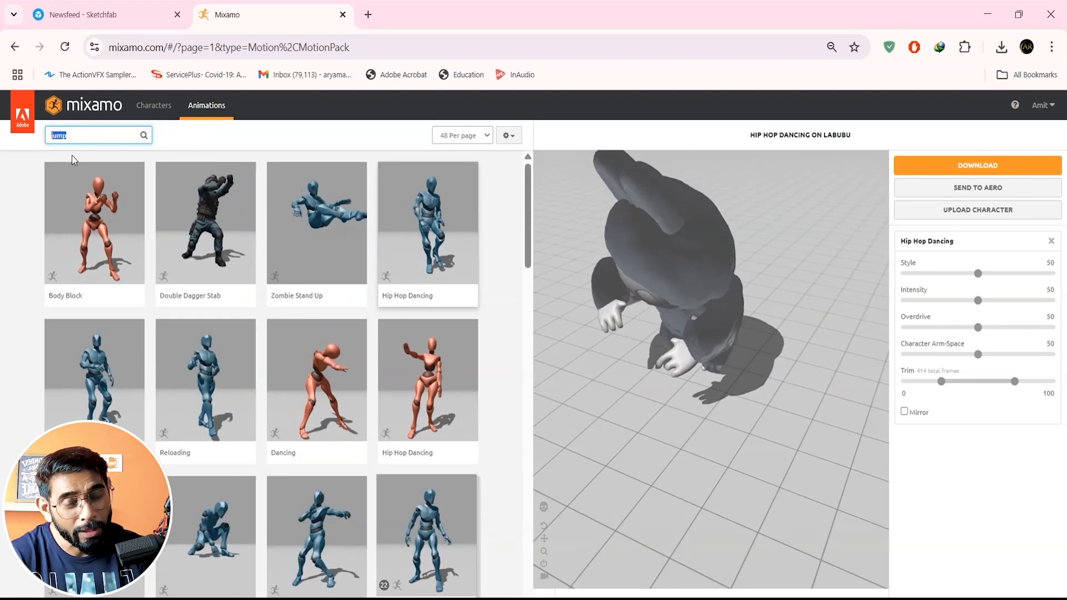
type("jump")
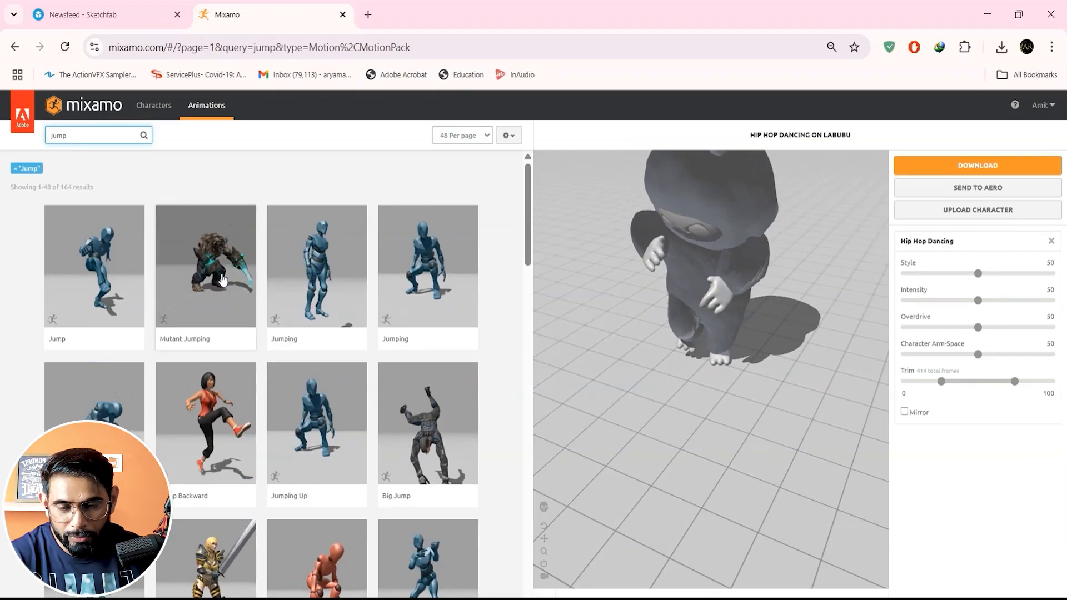
Step: Apply the Jump animation in the third row of results to Labubu and download it as FBX Binary with skin at 30 frames per second
scroll(266, 360, "down", 1)
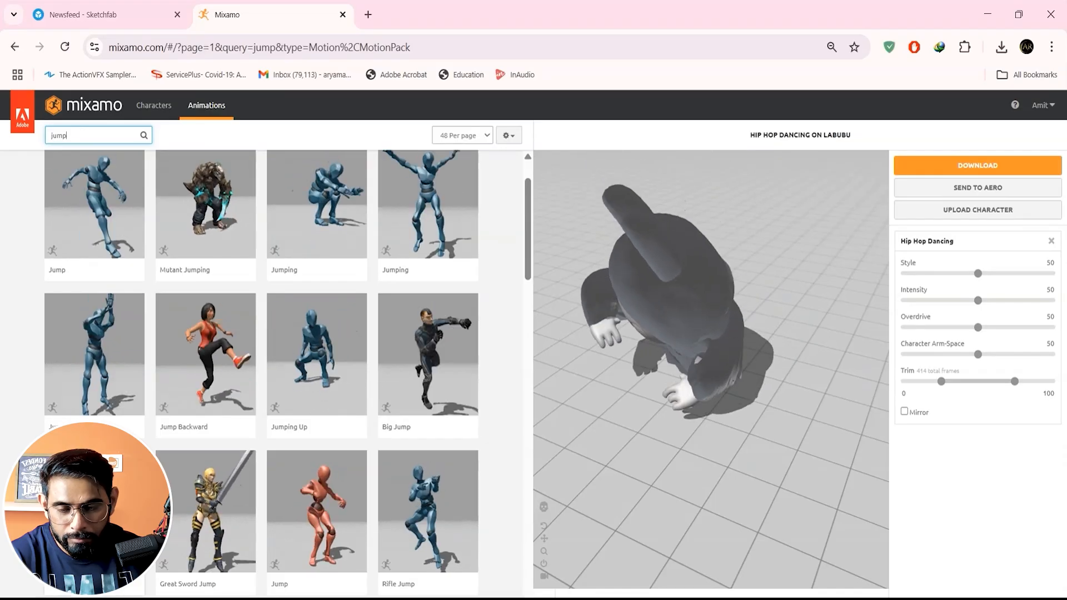
left_click(106, 500)
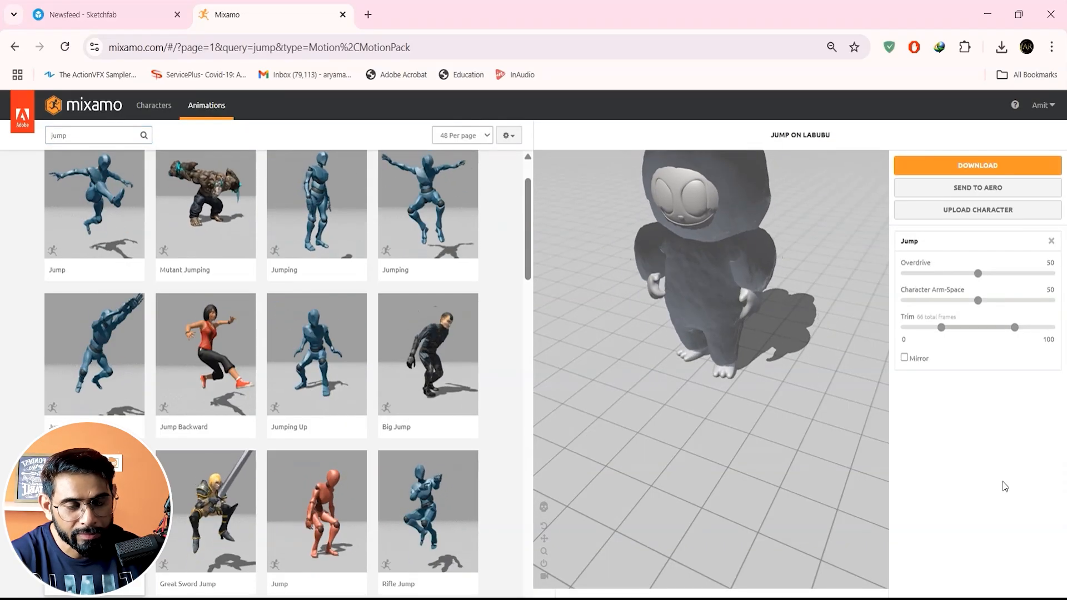
left_click_drag(803, 449, 839, 385)
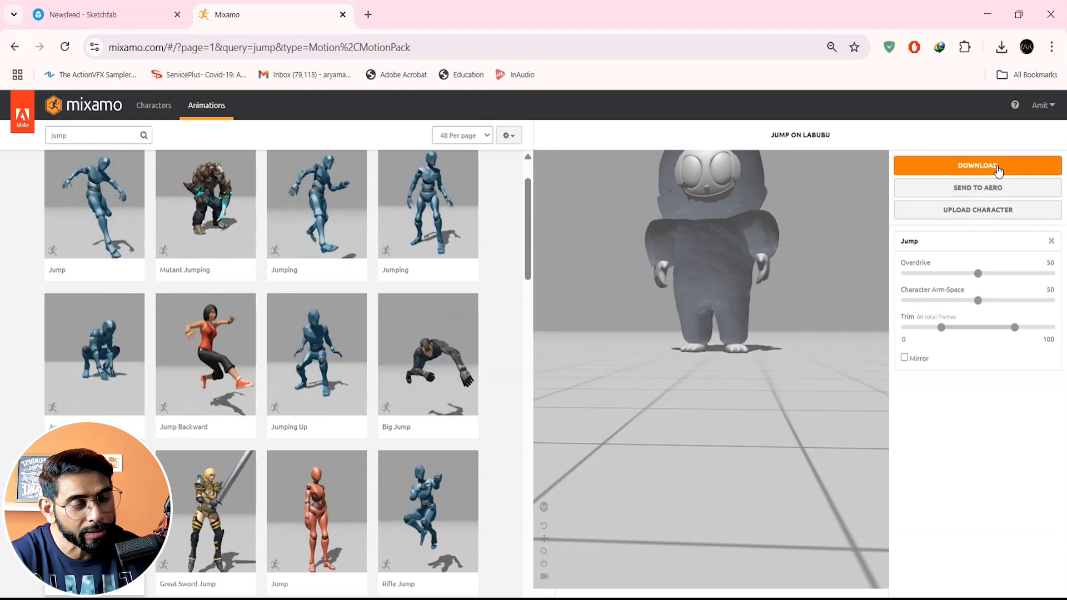
left_click(998, 168)
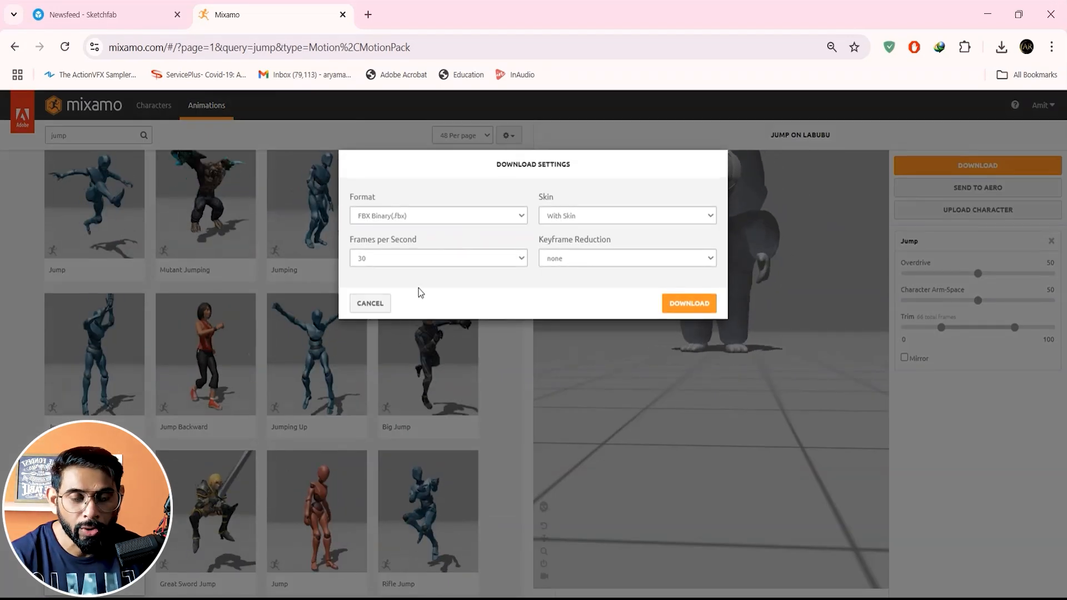
left_click(688, 303)
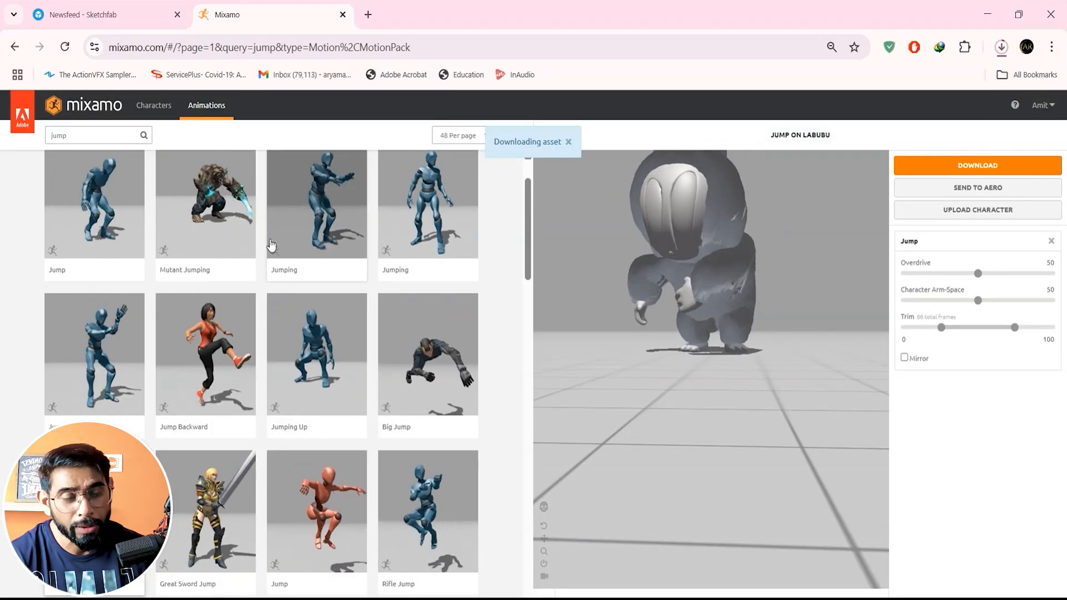
left_click_drag(85, 137, 34, 136)
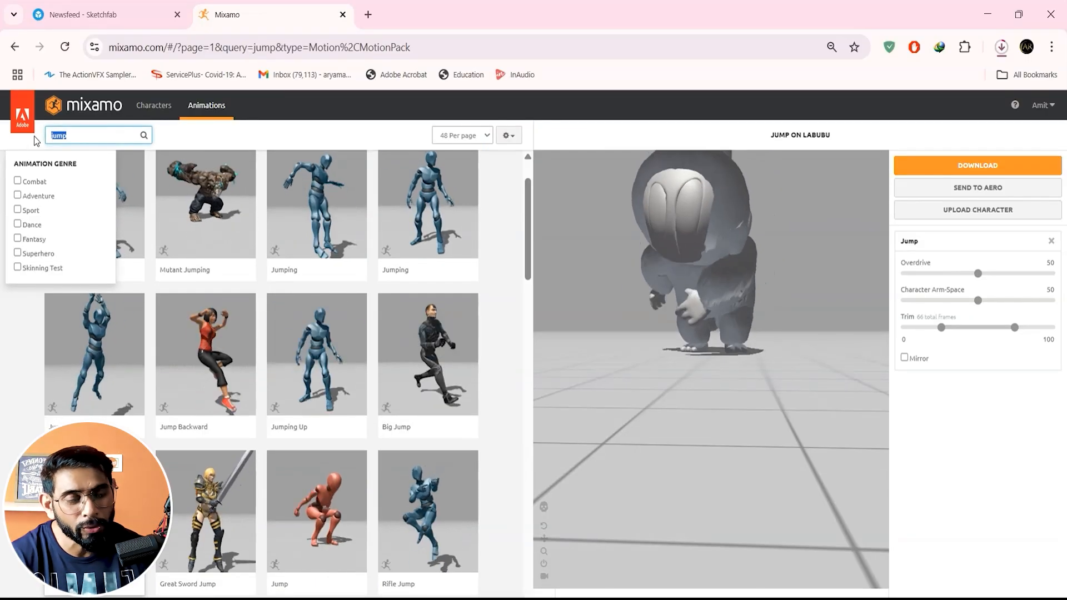
left_click(34, 135)
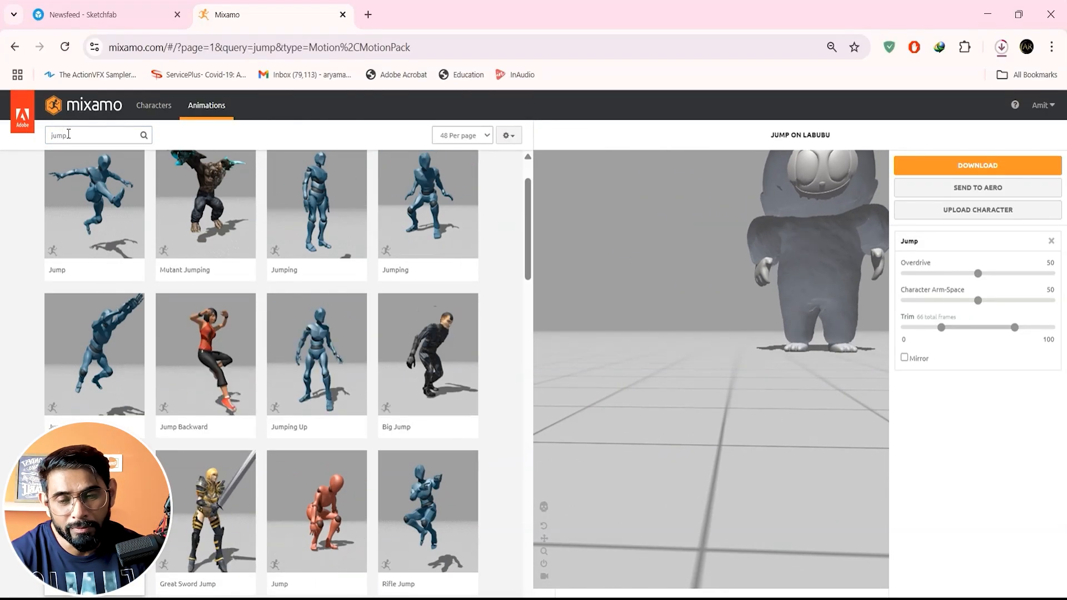
Step: Search the animation library for walk
left_click_drag(72, 136, 42, 137)
type("walk")
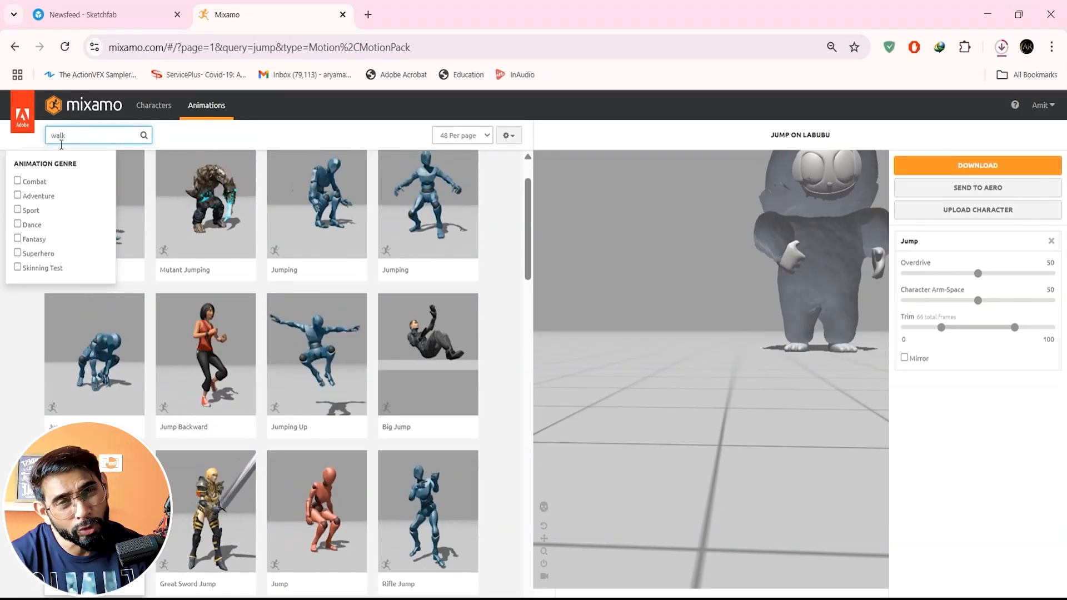
key("Return")
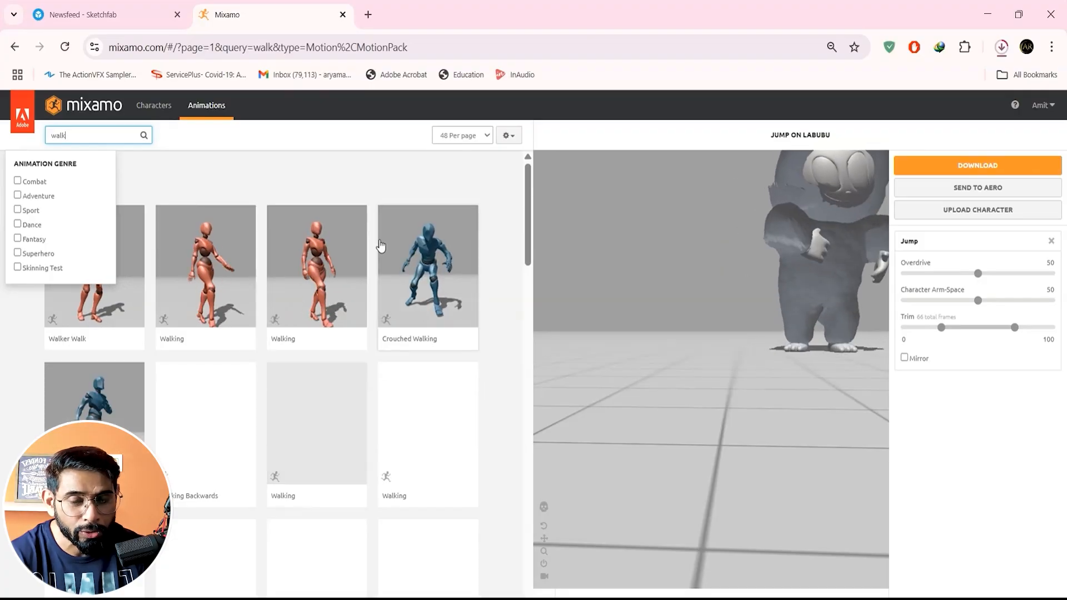
Step: Apply the Walking animation beside Walker Walk to Labubu and download it as FBX Binary with skin at 30 frames per second
left_click(213, 287)
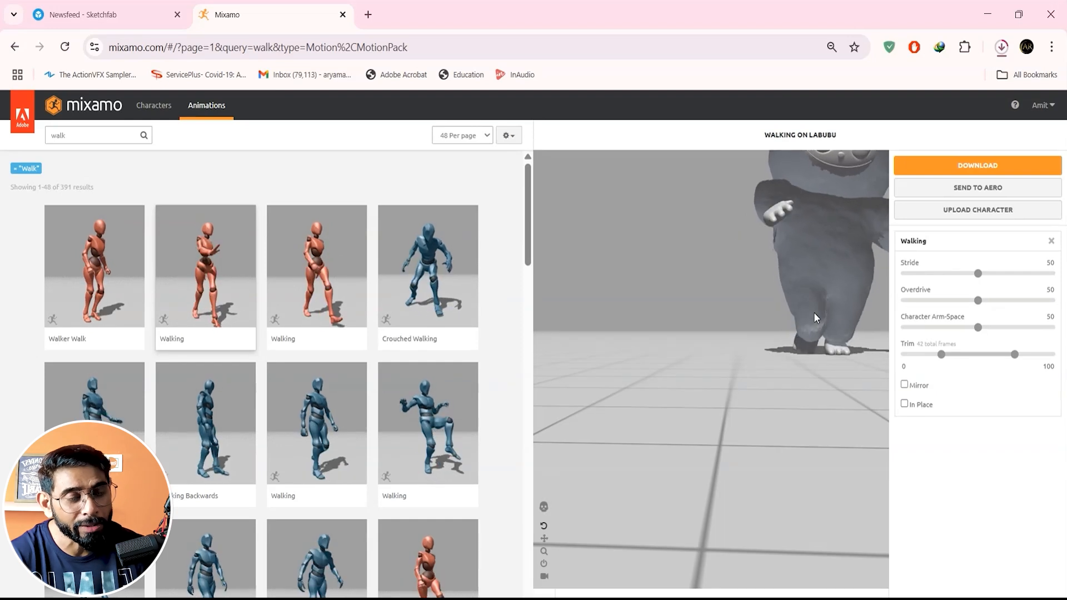
left_click(970, 165)
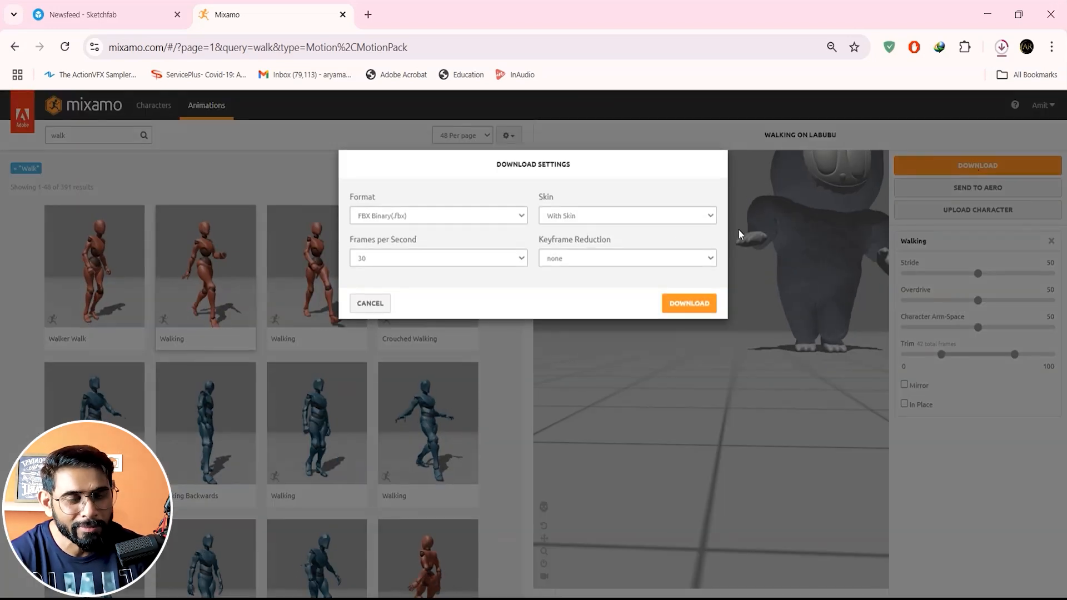
left_click(684, 306)
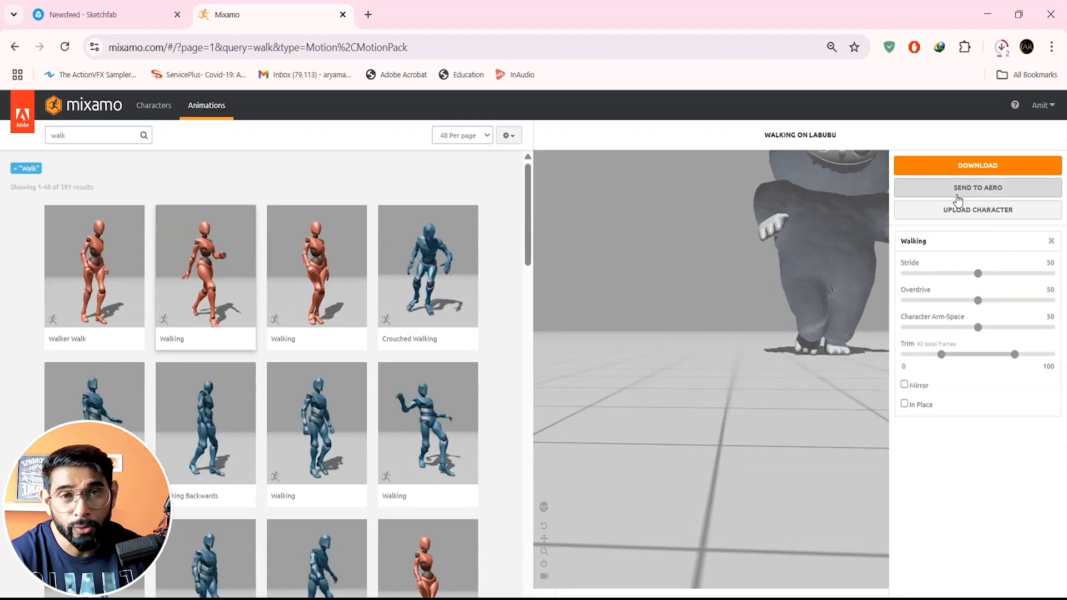
Step: Switch to Blender and put the doorway box in Edit Mode with edge selection at its near upper corner
left_click(991, 15)
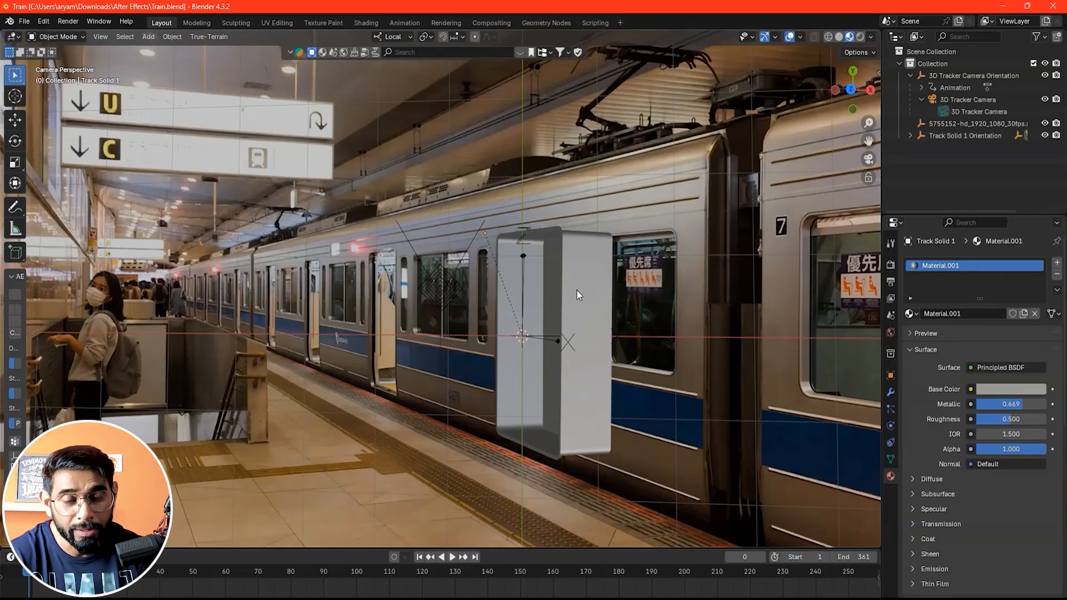
key("Tab")
scroll(577, 291, "up", 4)
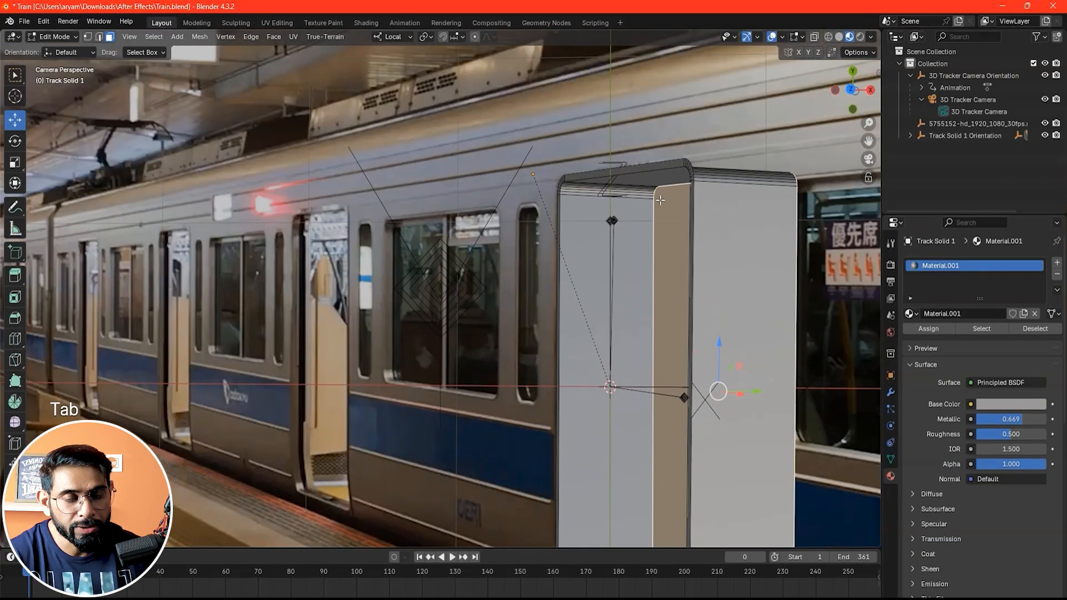
scroll(661, 200, "up", 1)
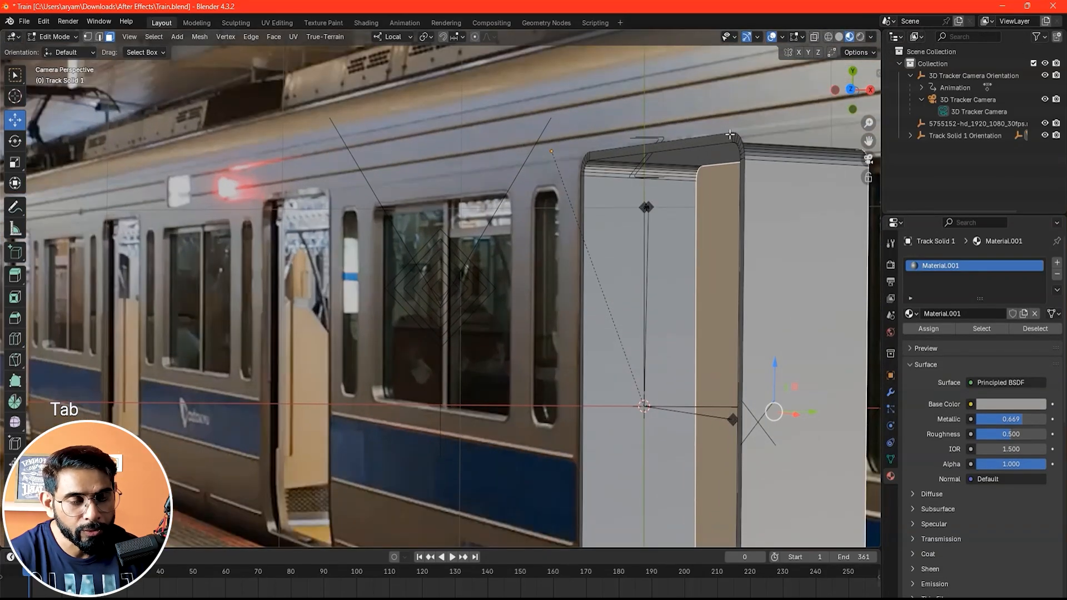
scroll(729, 140, "up", 1)
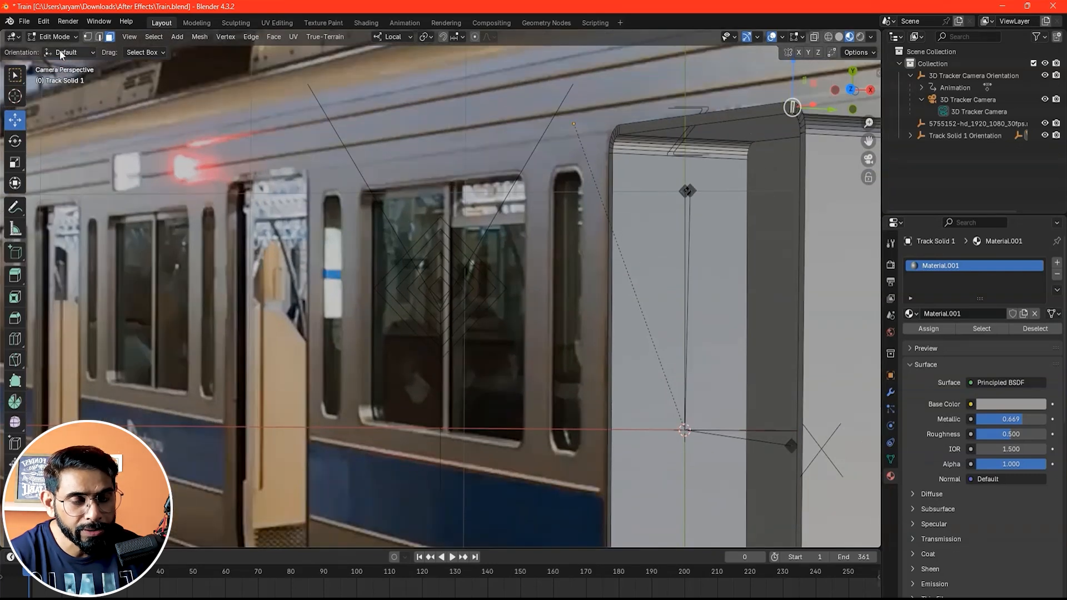
left_click(100, 37)
scroll(644, 178, "down", 2)
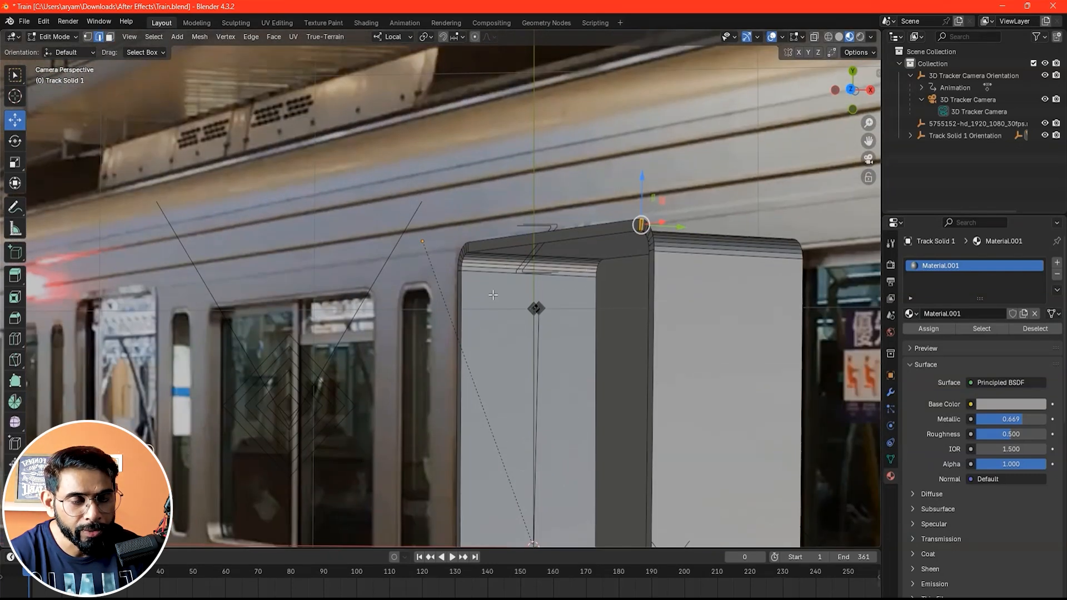
scroll(699, 169, "up", 5)
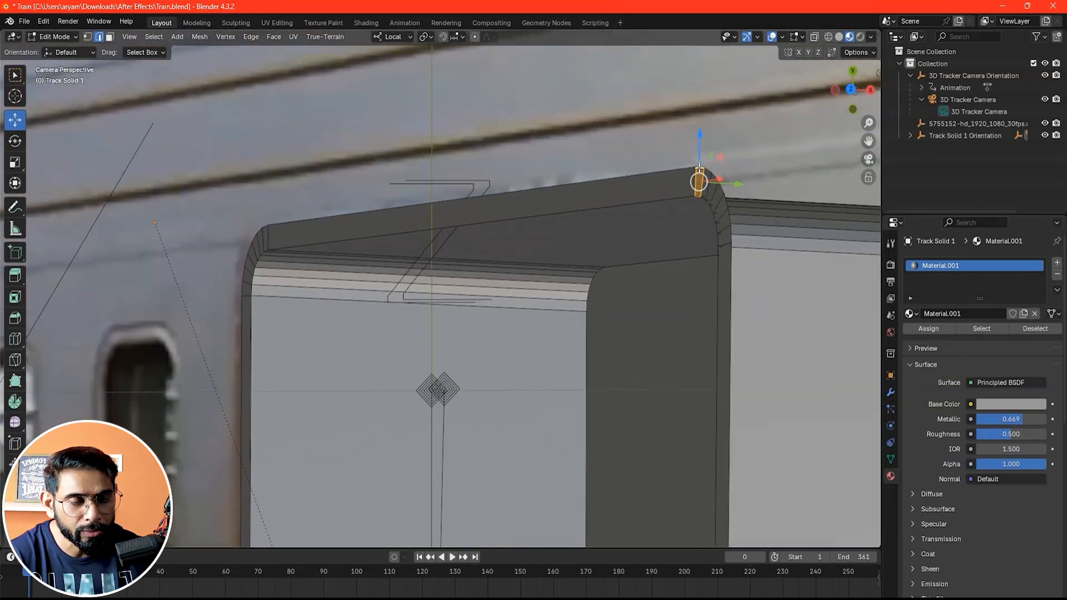
scroll(699, 170, "up", 1)
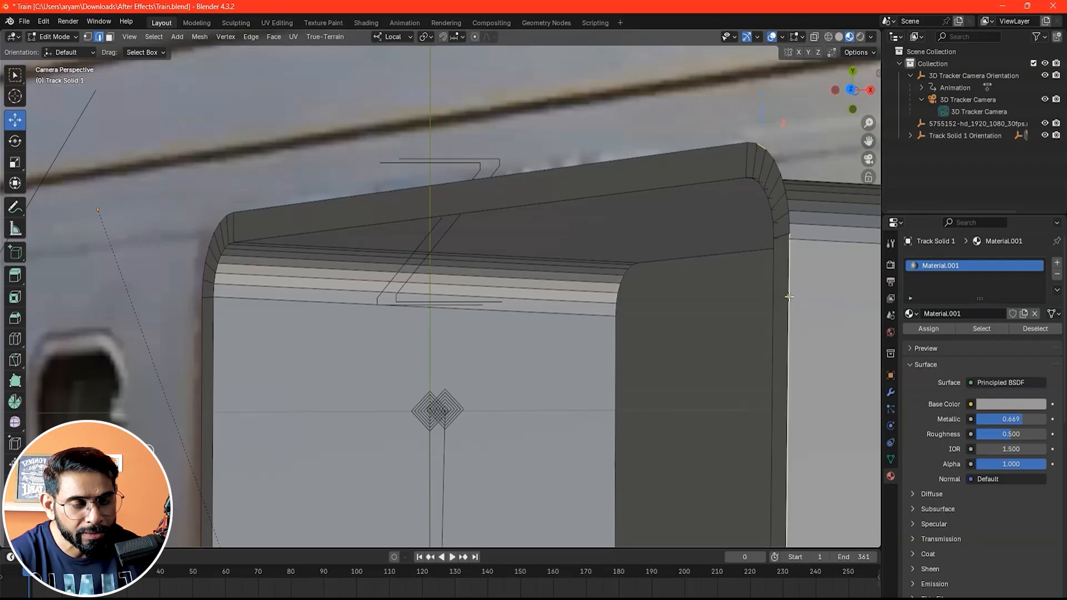
Step: Select the outer edges of the box's near rounded upper corner together with the long vertical edge below it
left_click(772, 158, "shift")
left_click(779, 173, "shift")
left_click(784, 185, "shift")
left_click(788, 201, "shift")
left_click(789, 221, "shift")
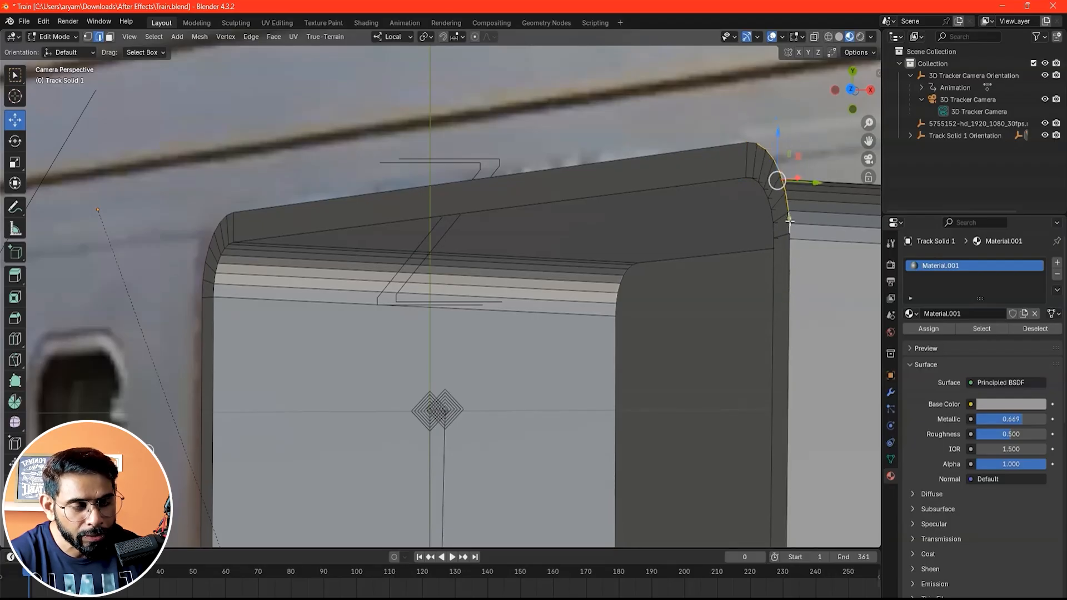
left_click(789, 255, "shift")
Step: Extend the edge selection around the outer edges of the box's near rounded lower corner
scroll(759, 313, "down", 4)
middle_click_drag(731, 387, 736, 142, "shift")
middle_click_drag(646, 498, 651, 218, "shift")
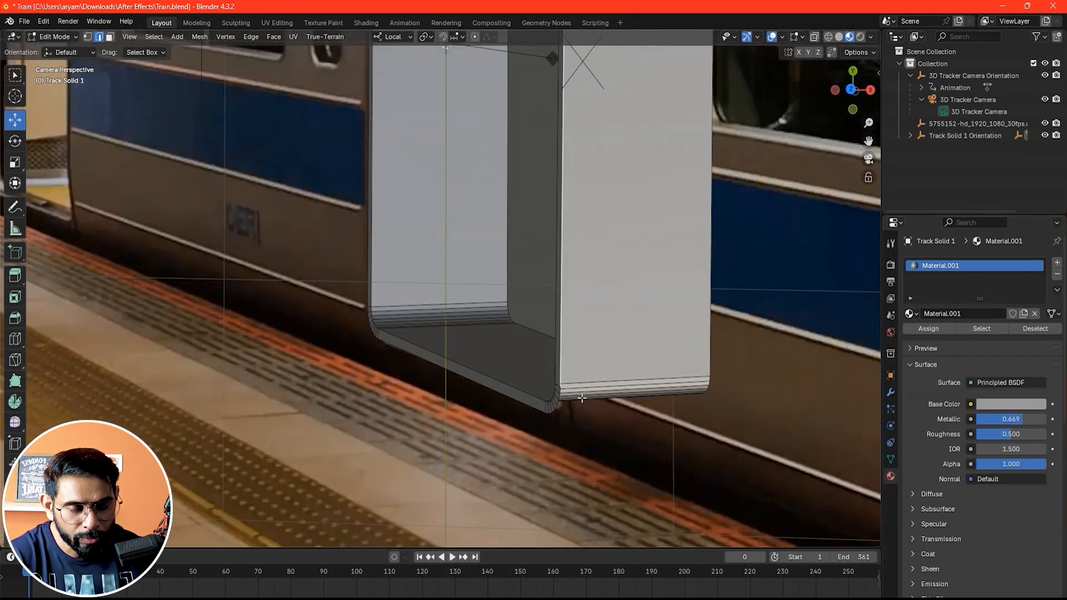
scroll(584, 402, "up", 3)
middle_click_drag(639, 401, 597, 274, "shift")
scroll(600, 342, "up", 2)
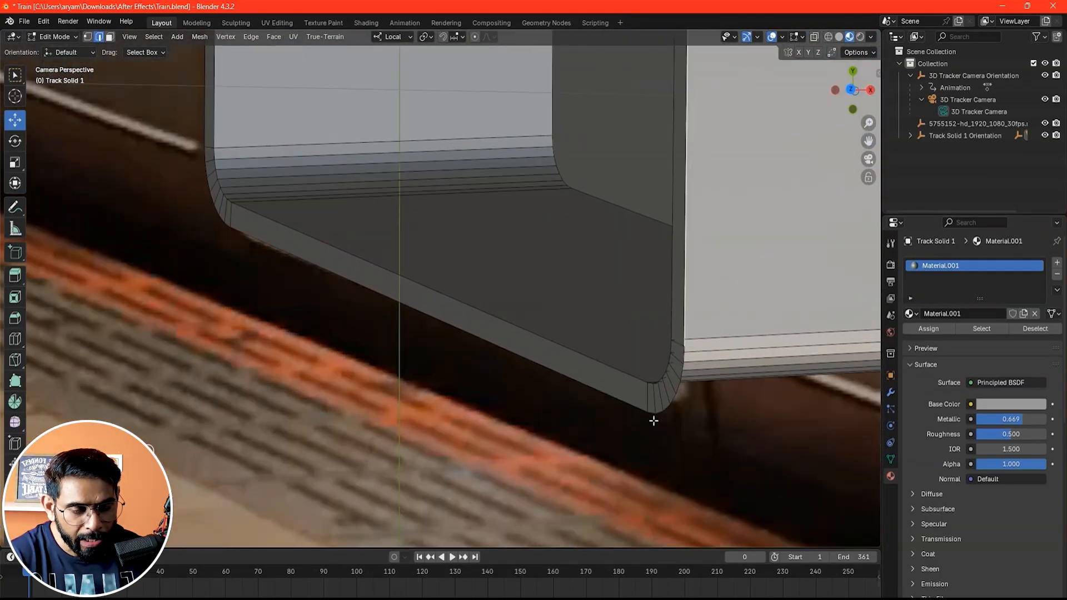
left_click(652, 412)
left_click(684, 360)
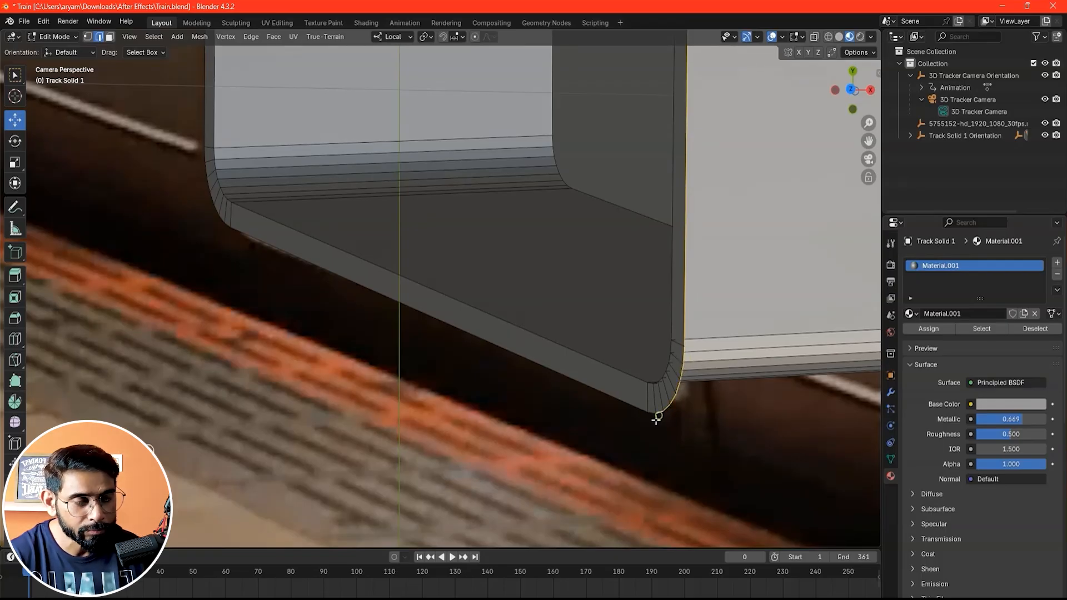
Step: Extrude the selected edges along local Y so the new faces cover the whole outer side of the box
scroll(693, 350, "down", 6)
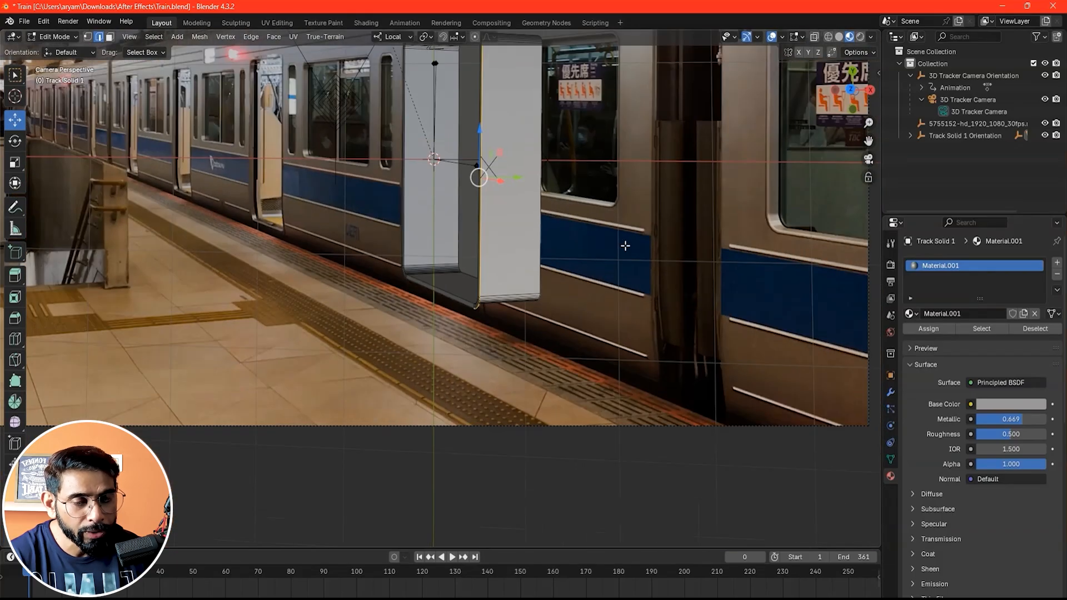
scroll(621, 233, "up", 2)
middle_click_drag(619, 219, 618, 402, "shift")
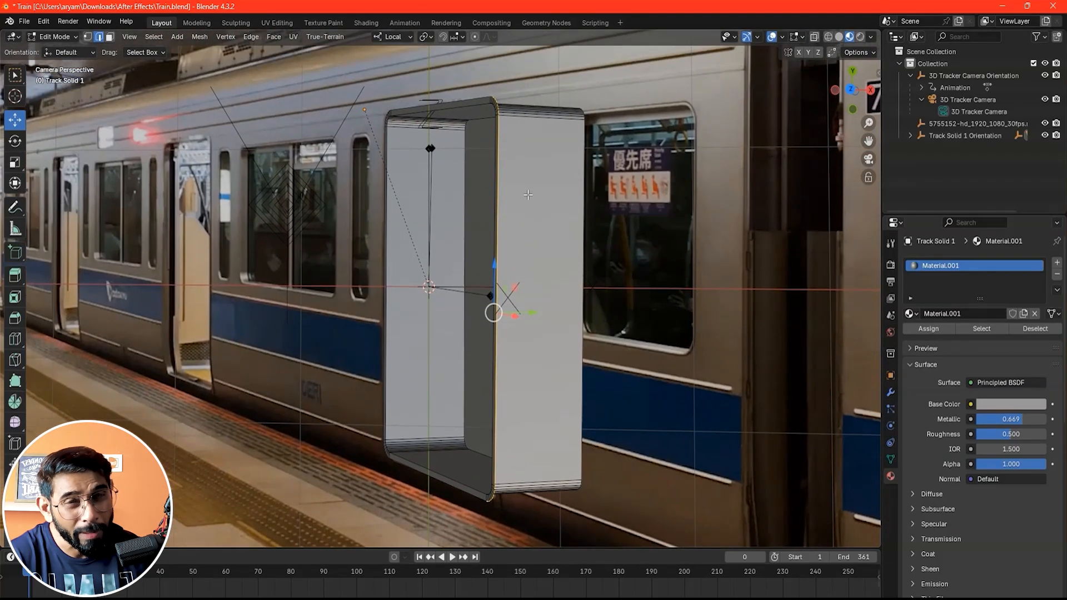
key("e")
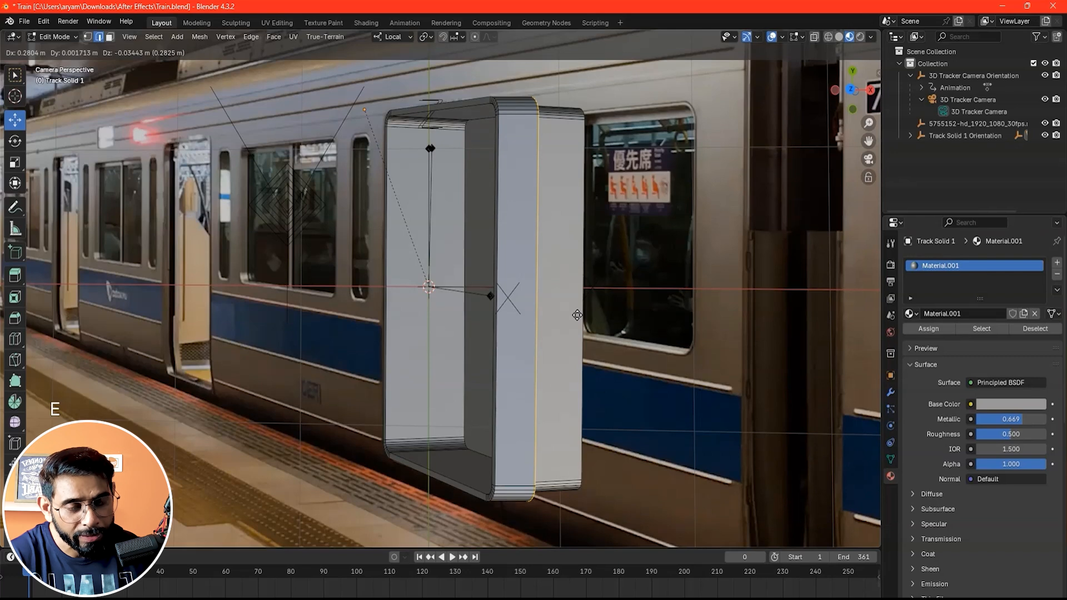
key("y")
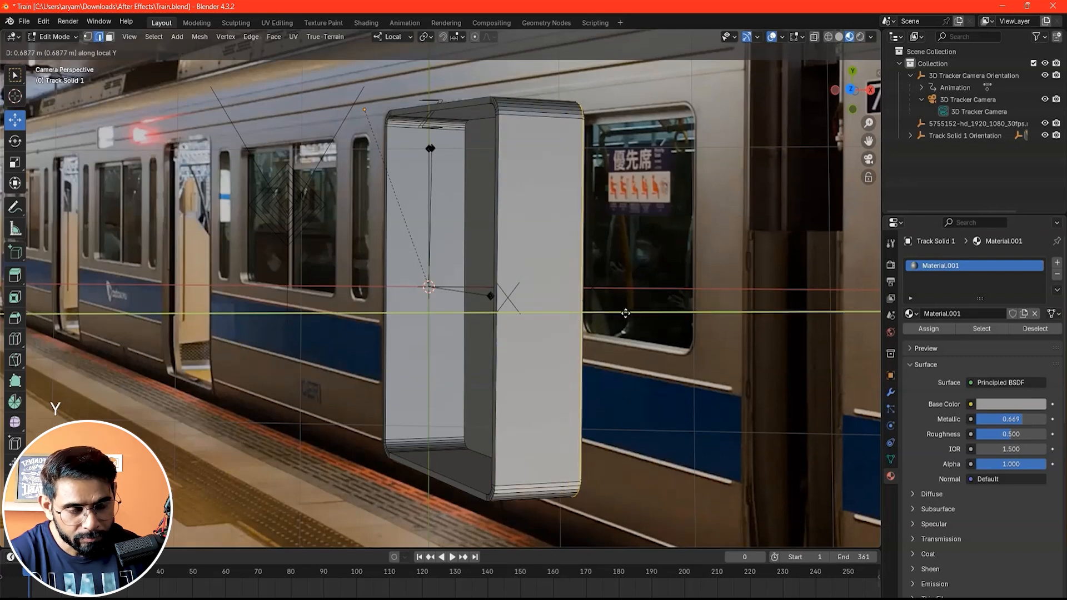
left_click(641, 312)
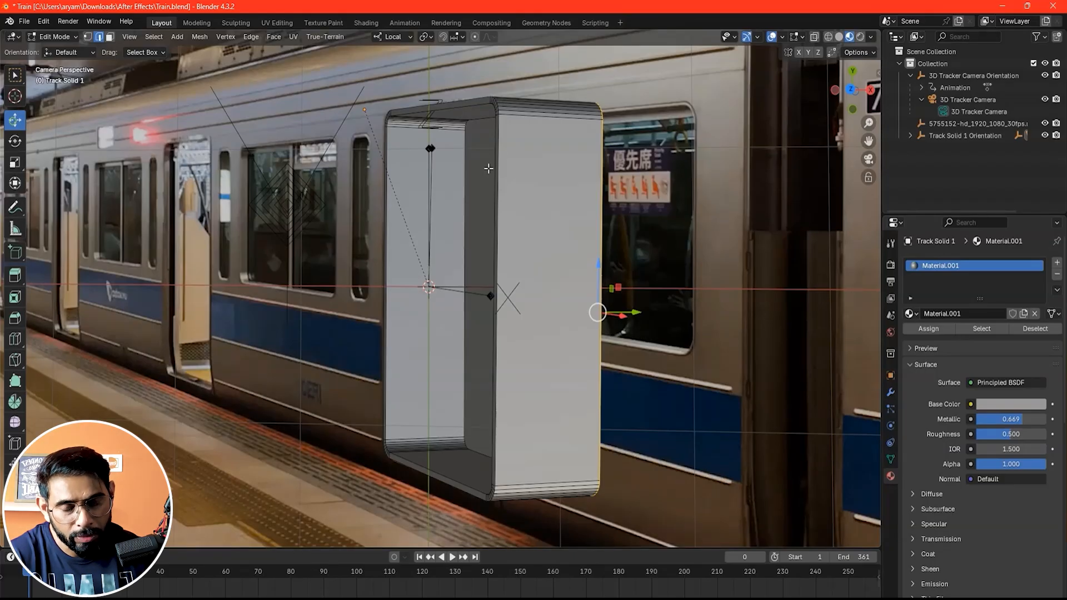
Step: Select the extruded faces, including the rounded corner strips, and separate them into their own object
left_click(109, 37)
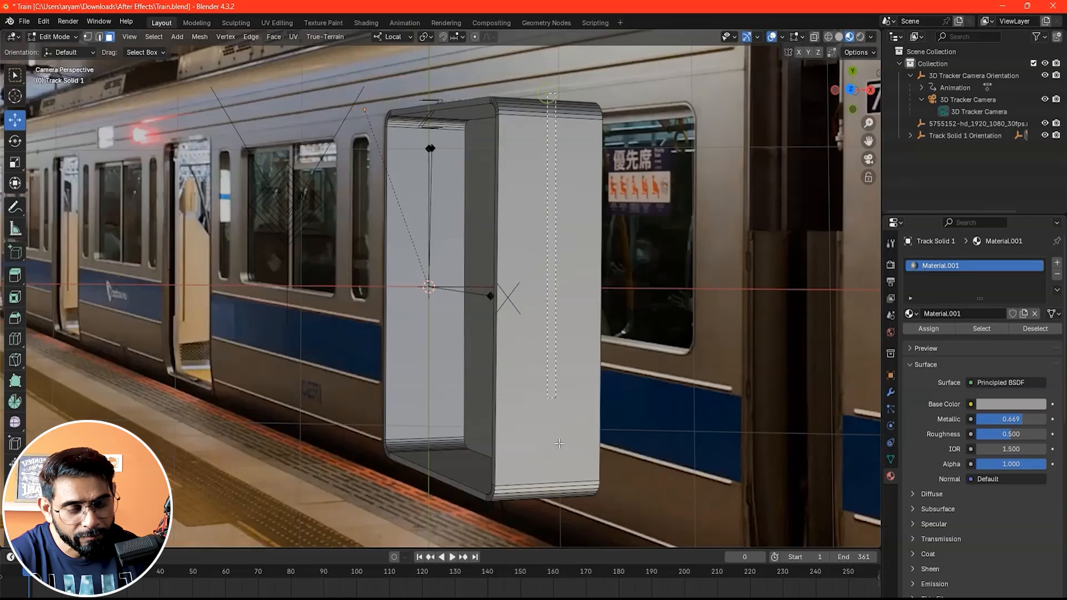
left_click(557, 492)
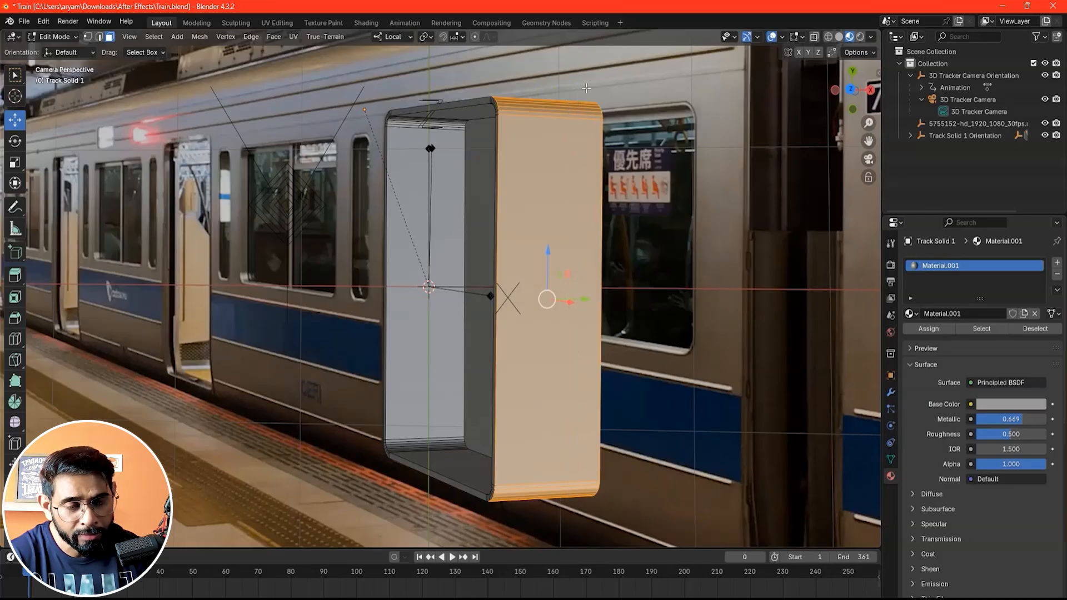
key("ctrl+f")
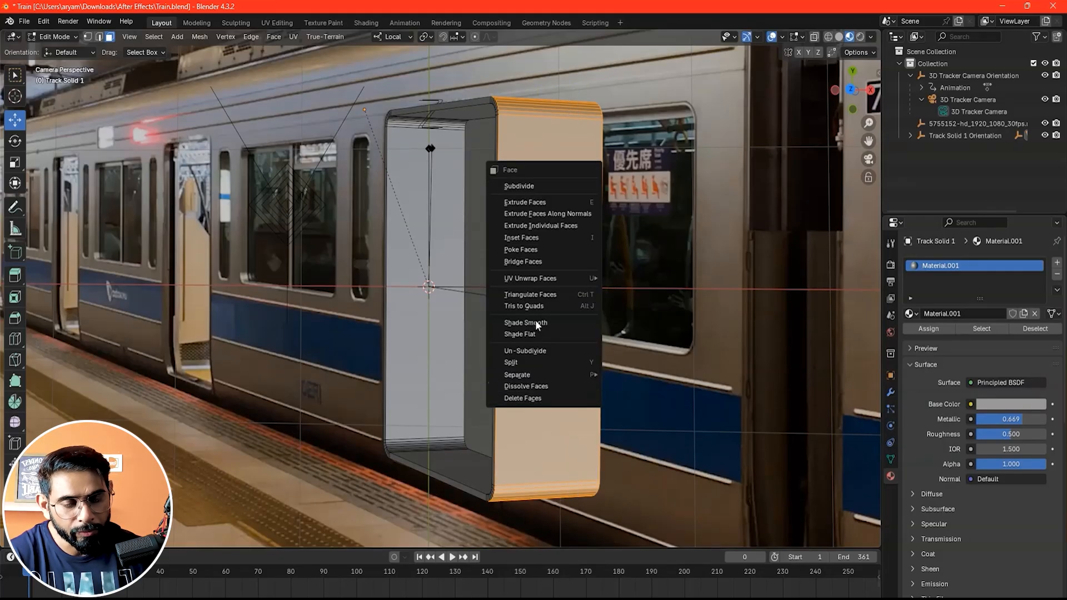
mouse_move(528, 378)
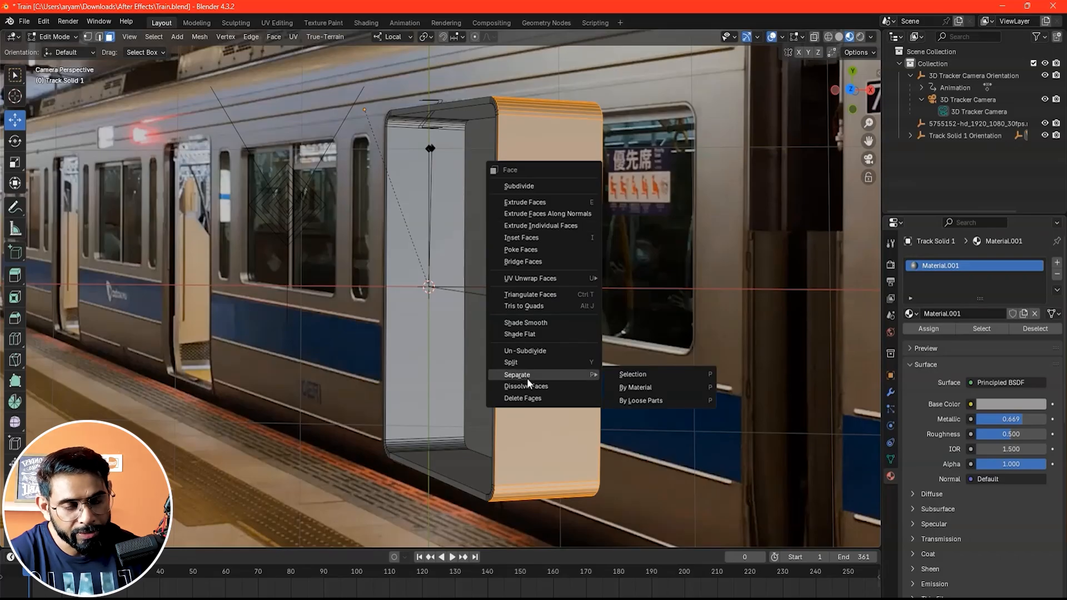
left_click(634, 374)
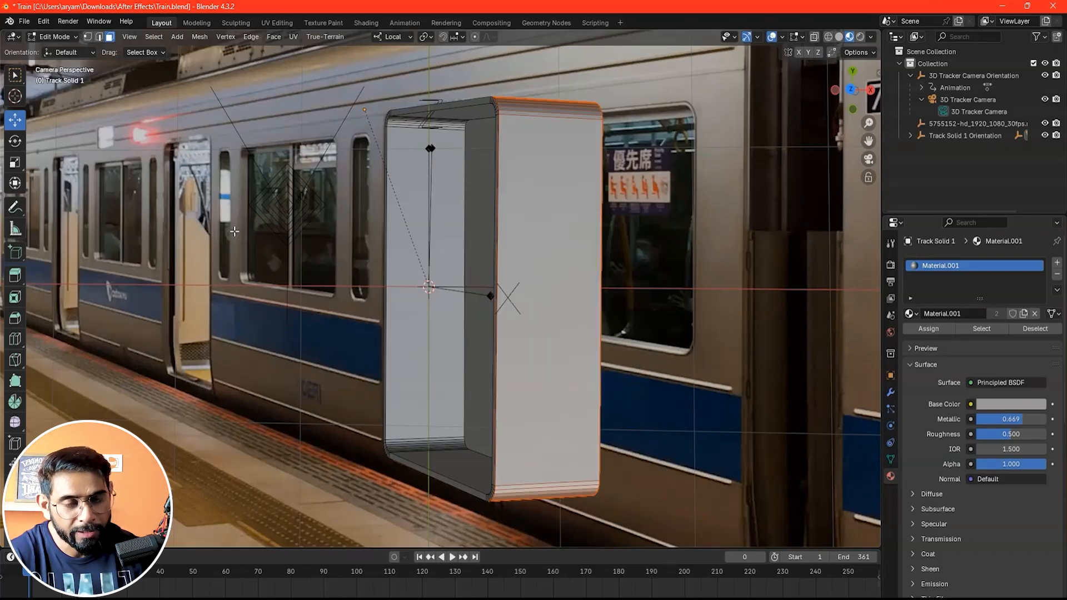
Step: Replace the separated cover's material with a new one that uses the Holdout shader
key("Tab")
left_click(335, 217)
left_click(573, 192)
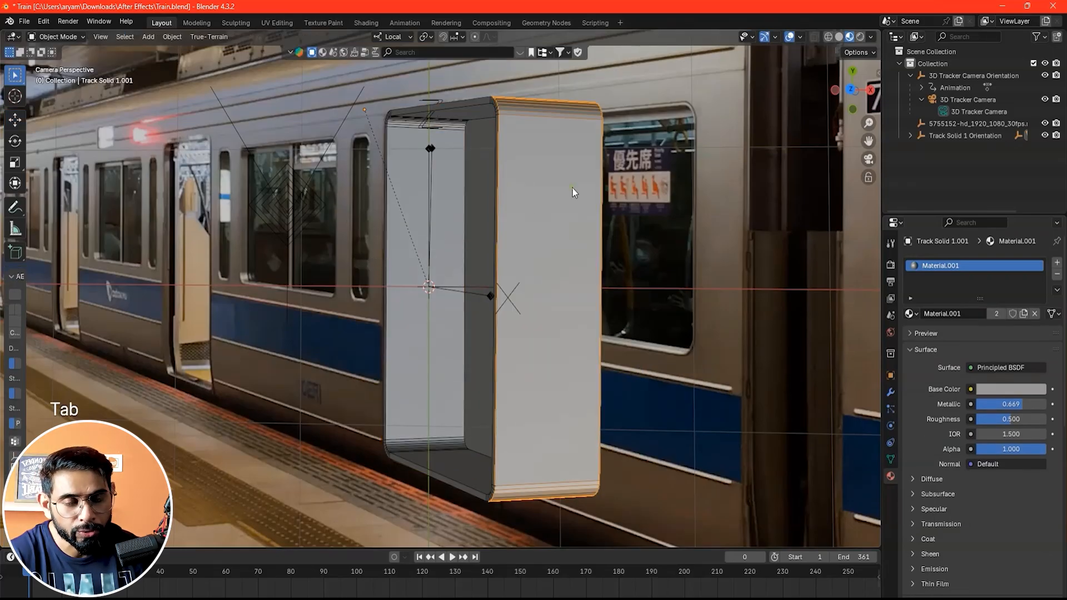
left_click(1034, 313)
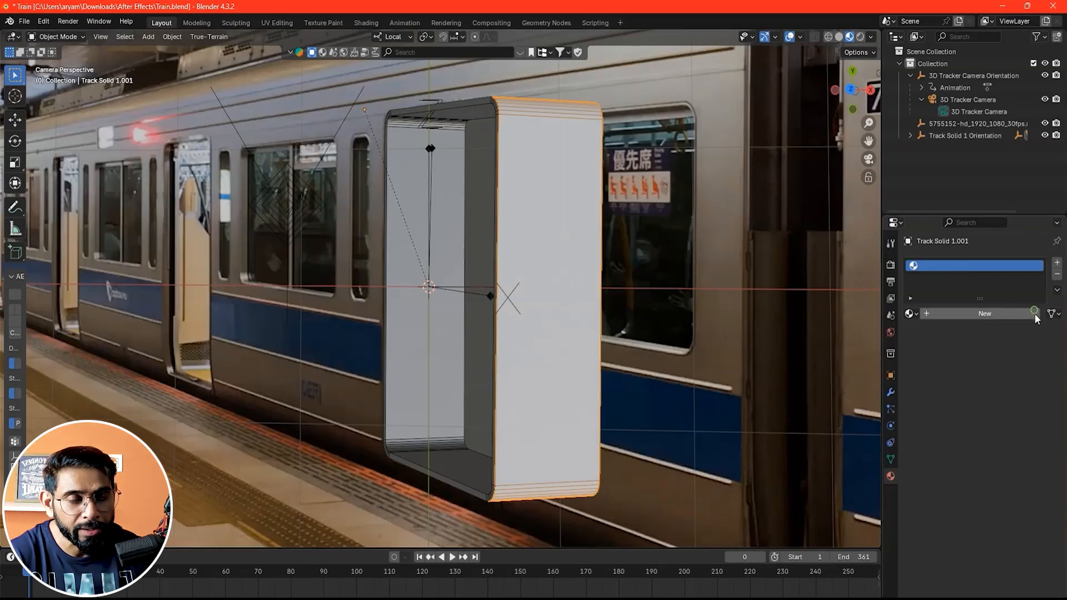
left_click(933, 315)
left_click(971, 368)
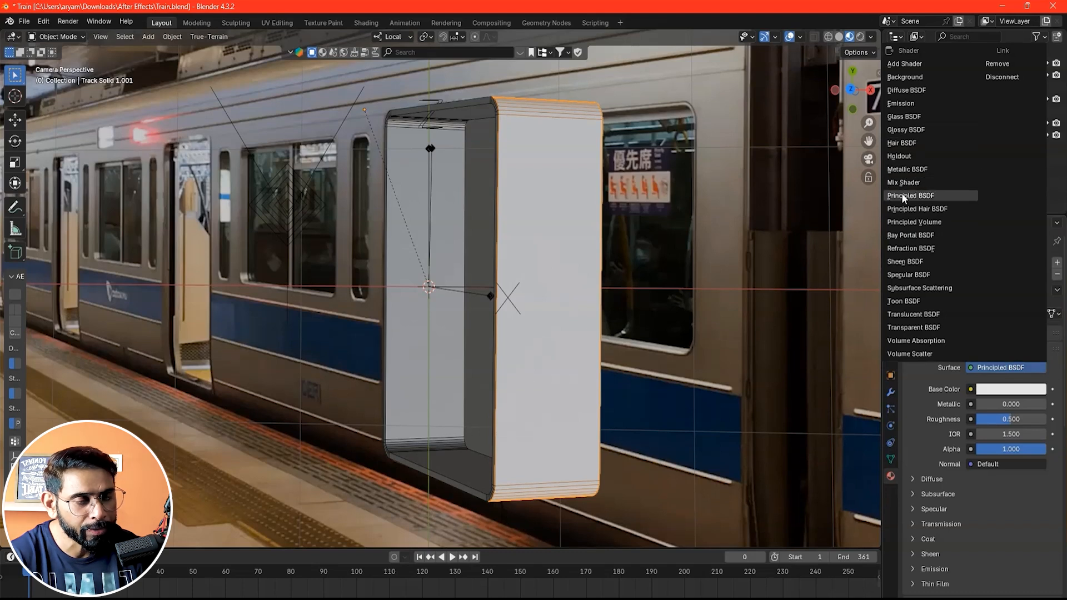
left_click(906, 157)
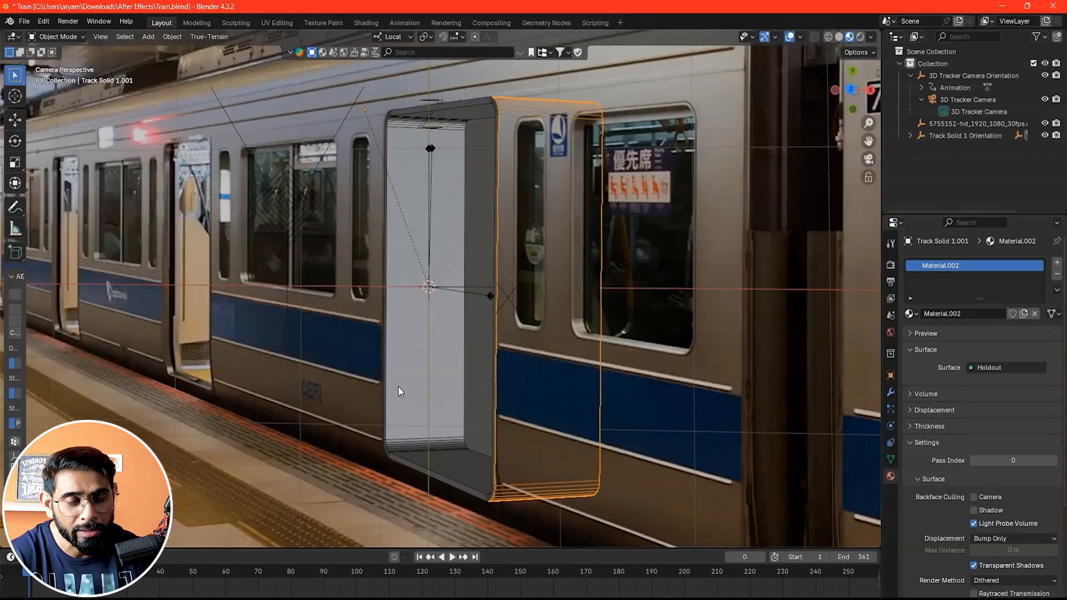
Step: Play the timeline to check how the doorway tracks with the holdout cover, and return to the first frame
left_click(328, 478)
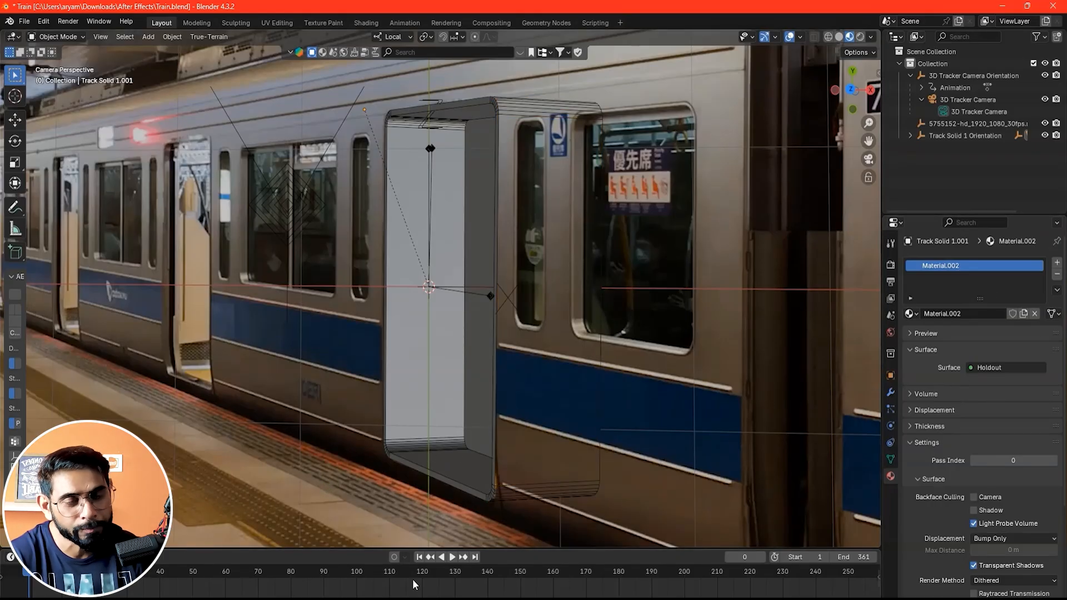
left_click(452, 558)
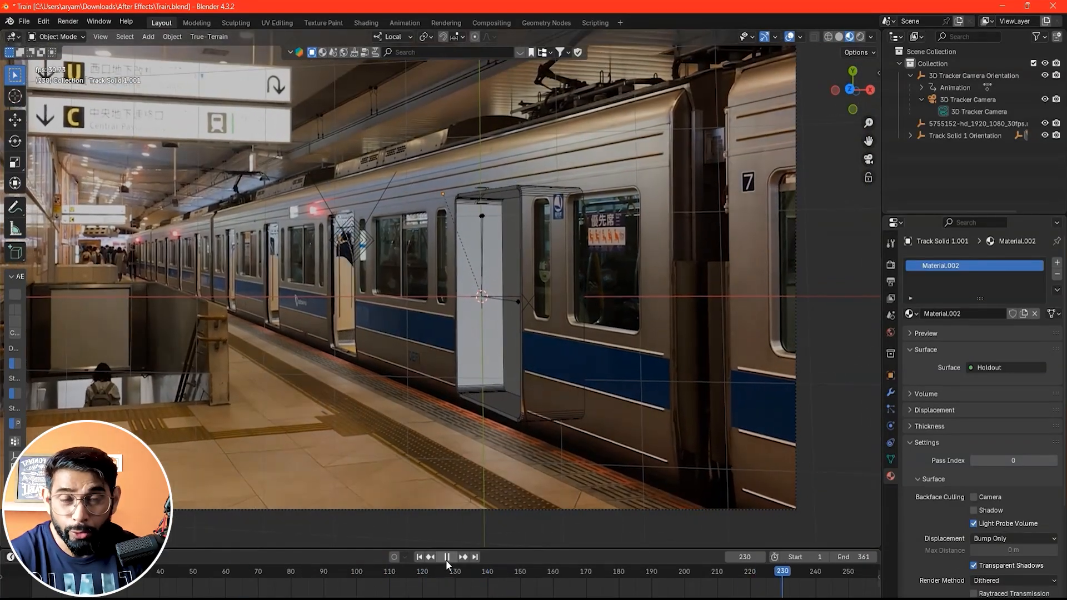
left_click(446, 558)
left_click(418, 557)
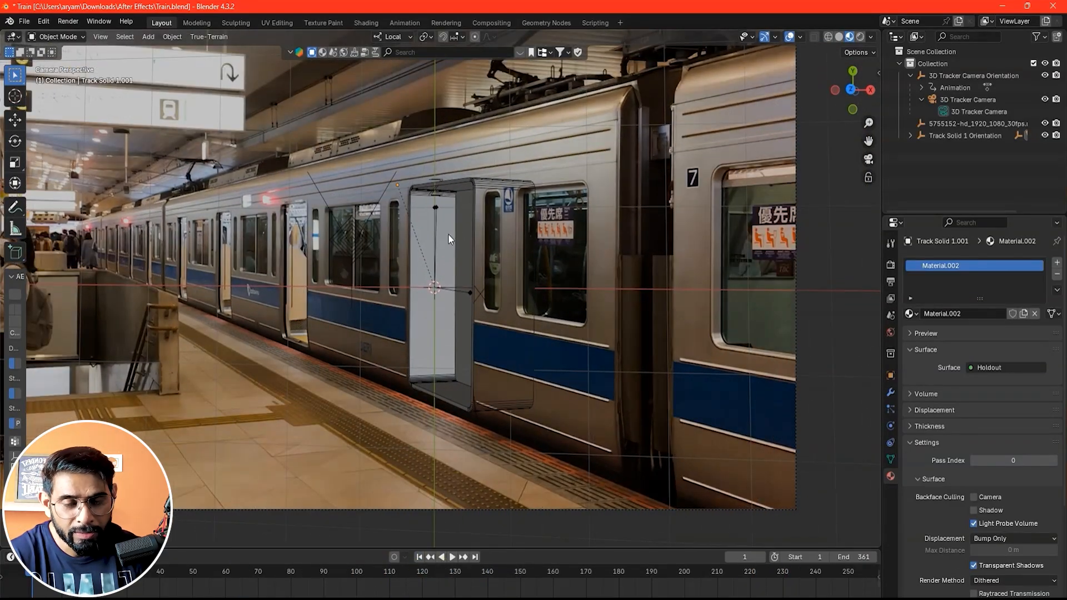
Step: Save the Blender file
key("ctrl+s")
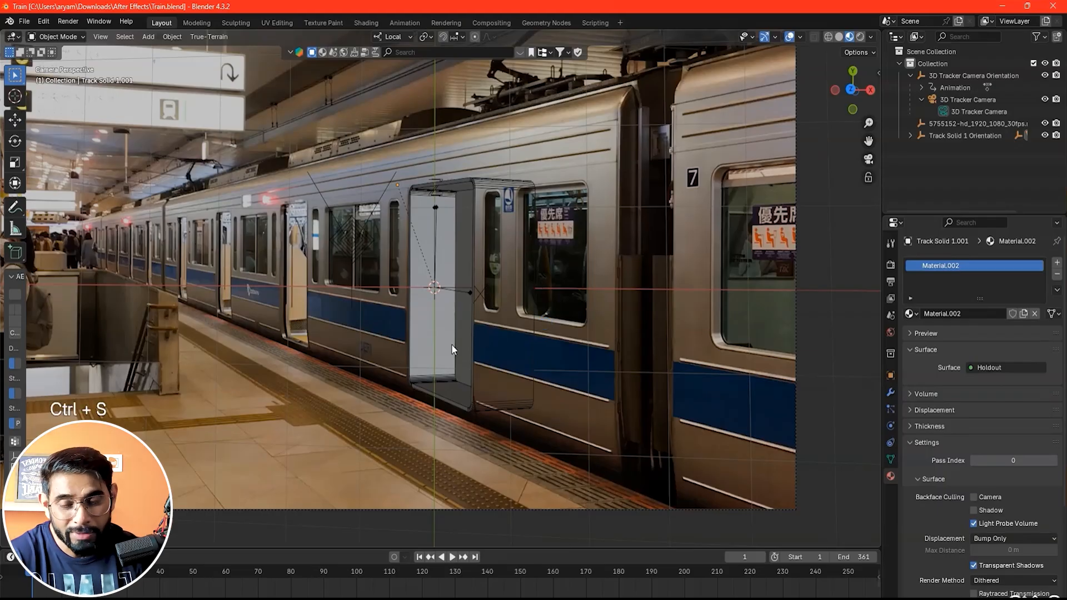
key("ctrl+z")
key("ctrl+z")
key("ctrl+z")
key("ctrl+z")
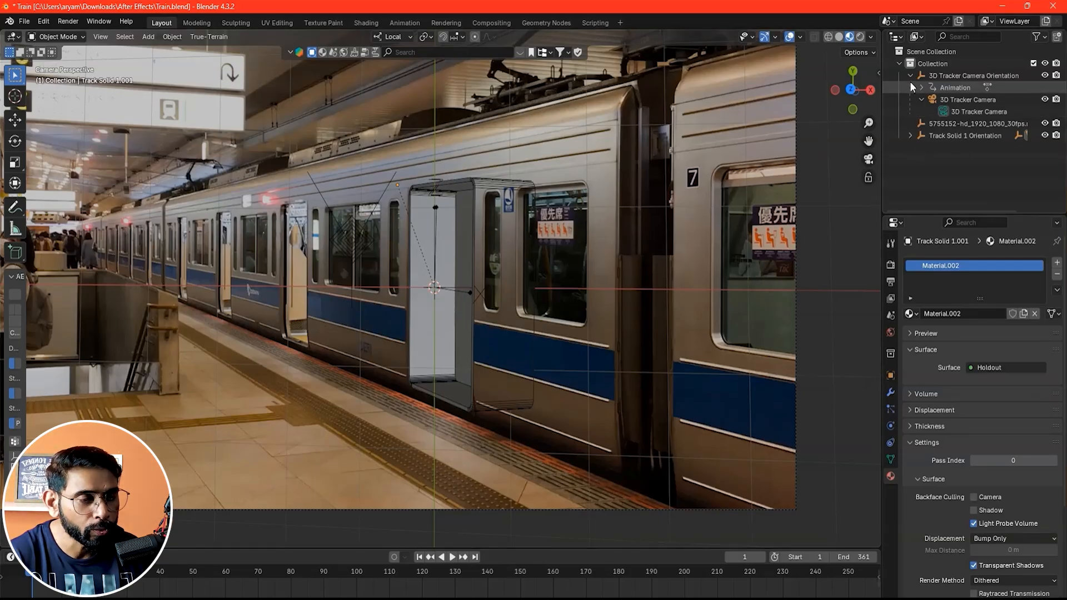
Step: Create a new collection in the scene and name it Labubu
left_click(899, 64)
right_click(916, 132)
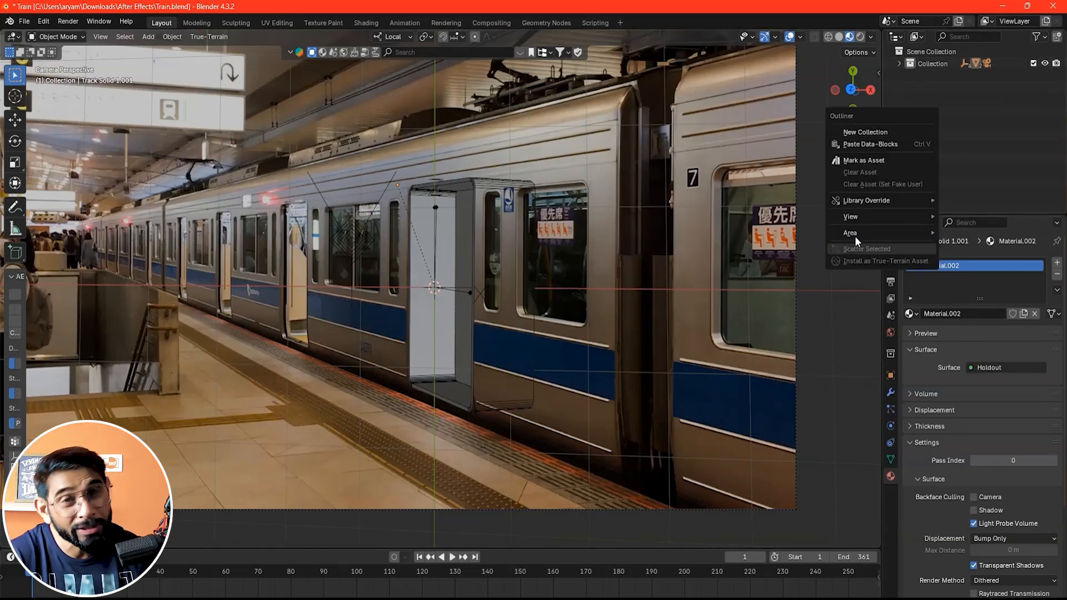
left_click(868, 132)
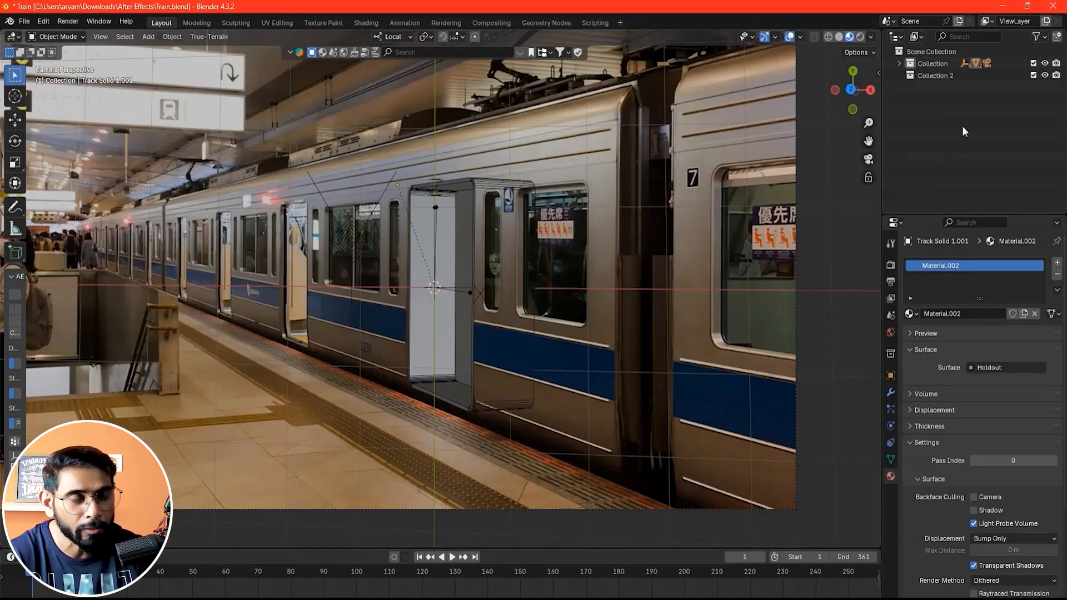
double_click(939, 75)
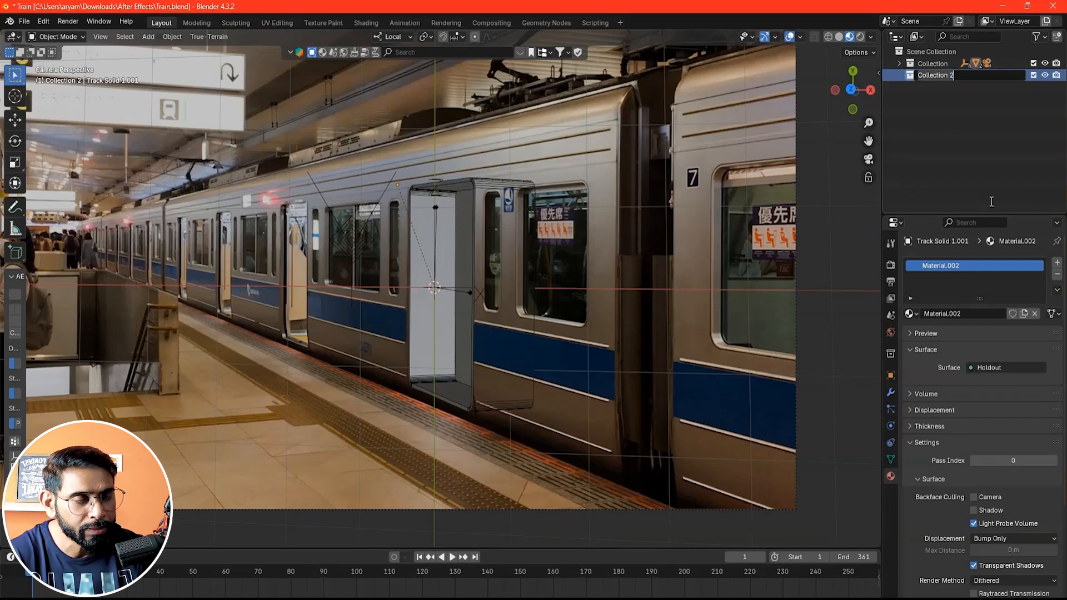
type("Labubu")
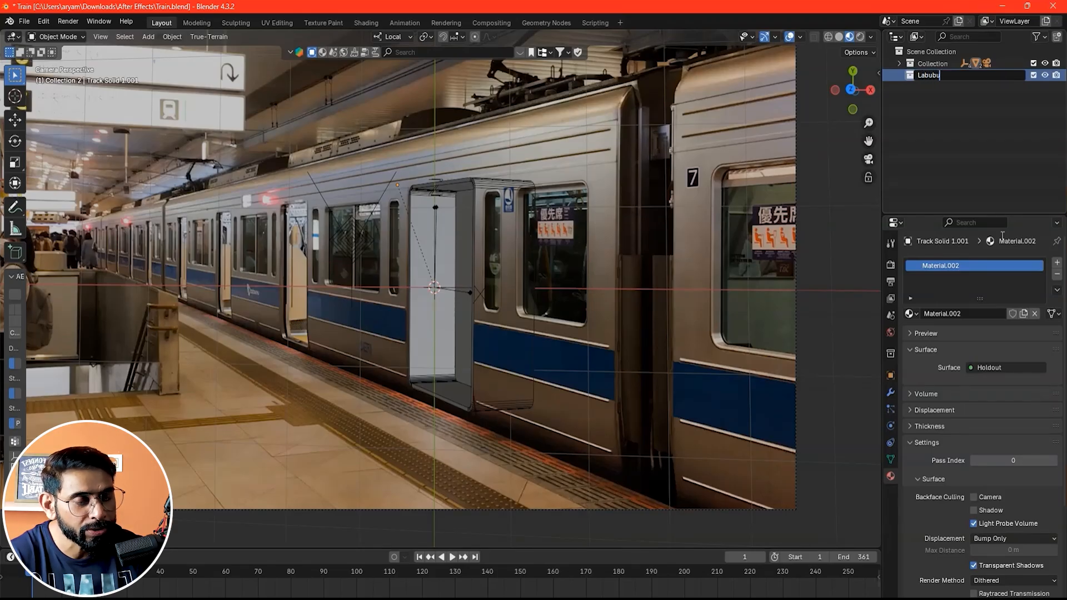
key("Return")
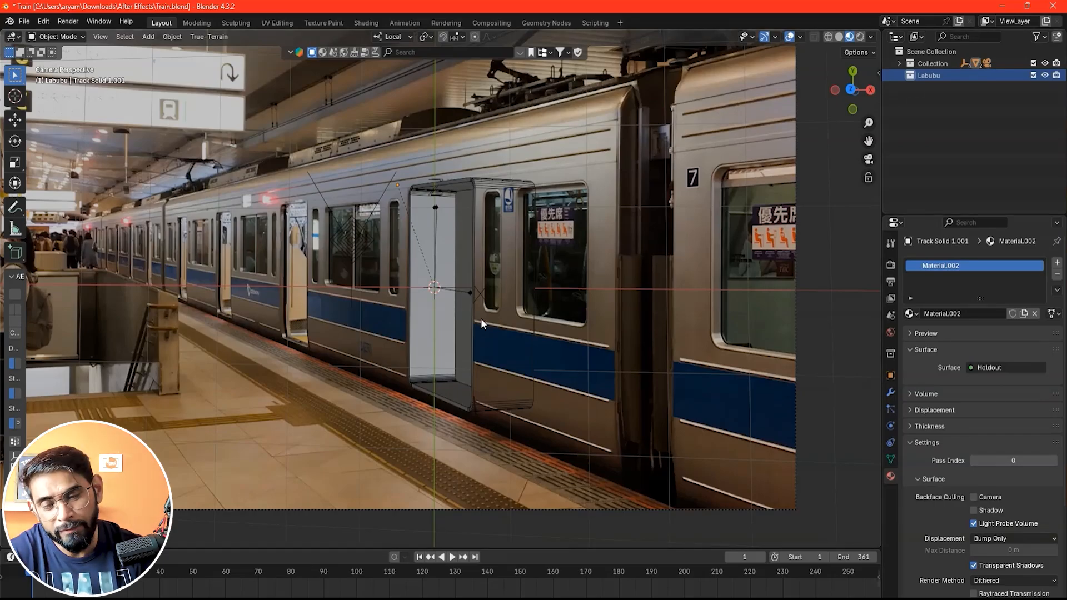
Step: Import the animated character's FBX file from the Downloads folder into the Labubu collection
scroll(445, 221, "up", 2)
scroll(477, 167, "down", 2)
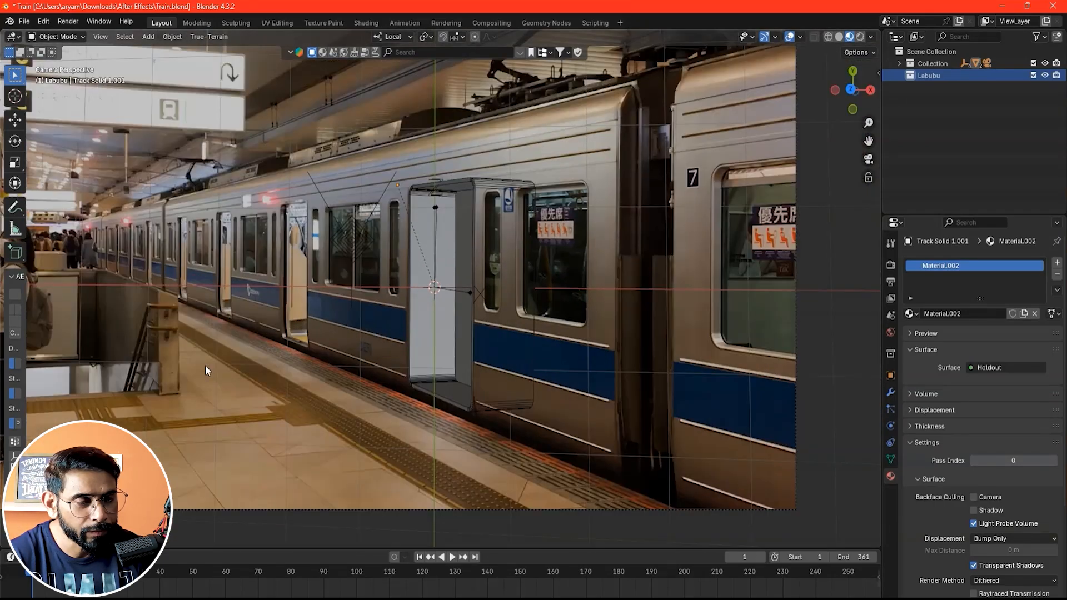
left_click(24, 21)
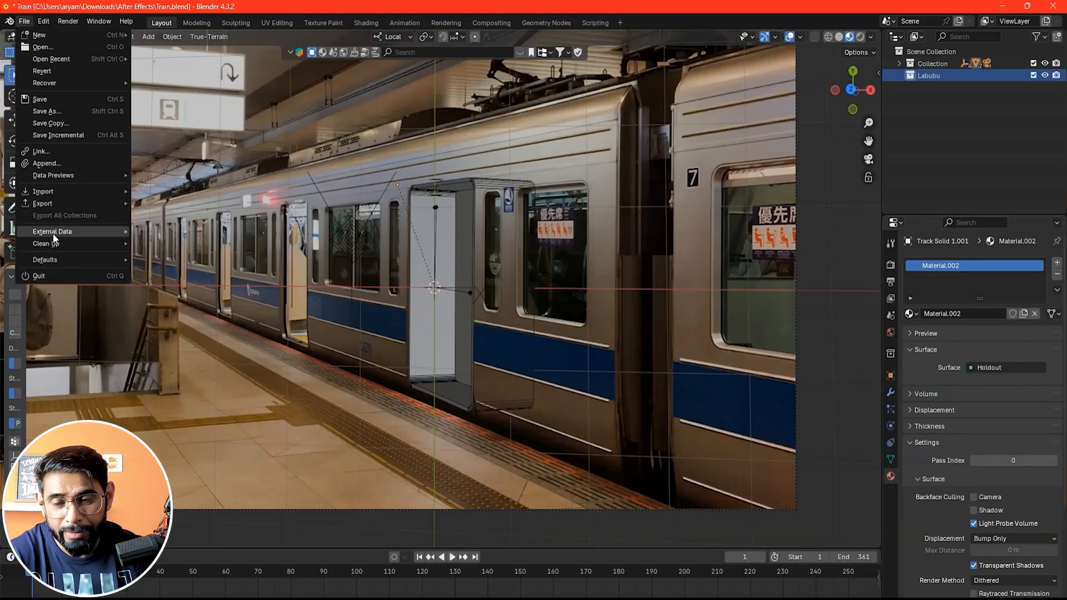
mouse_move(57, 192)
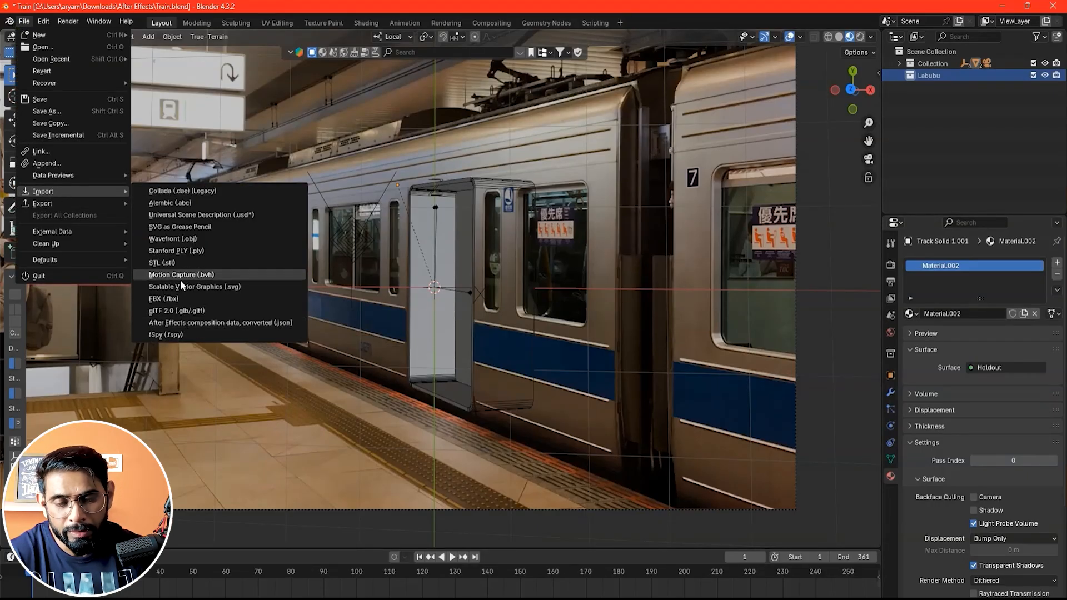
left_click(175, 297)
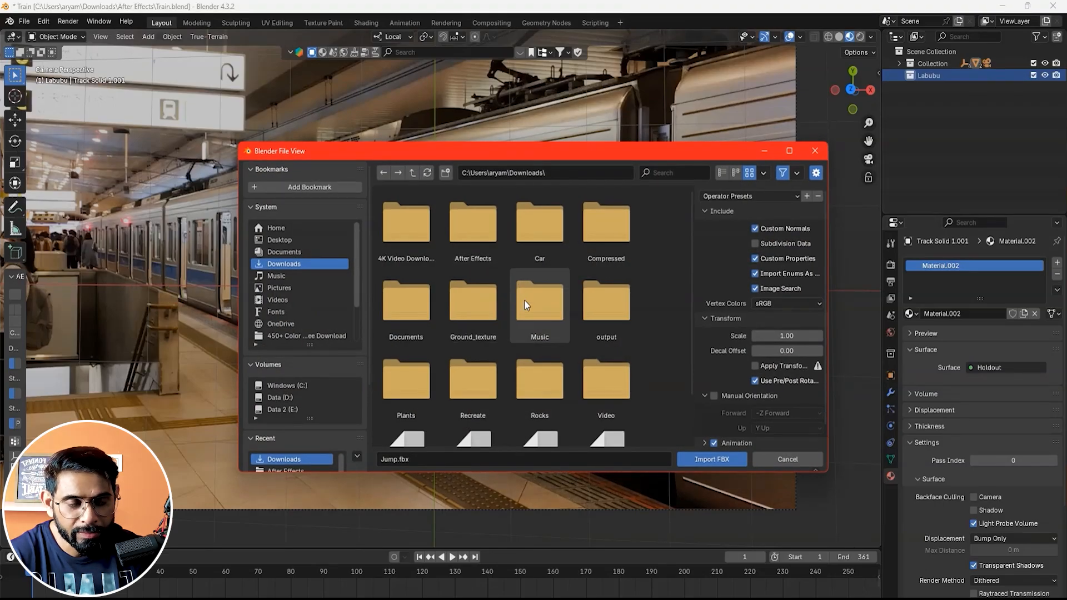
scroll(522, 300, "down", 2)
double_click(547, 418)
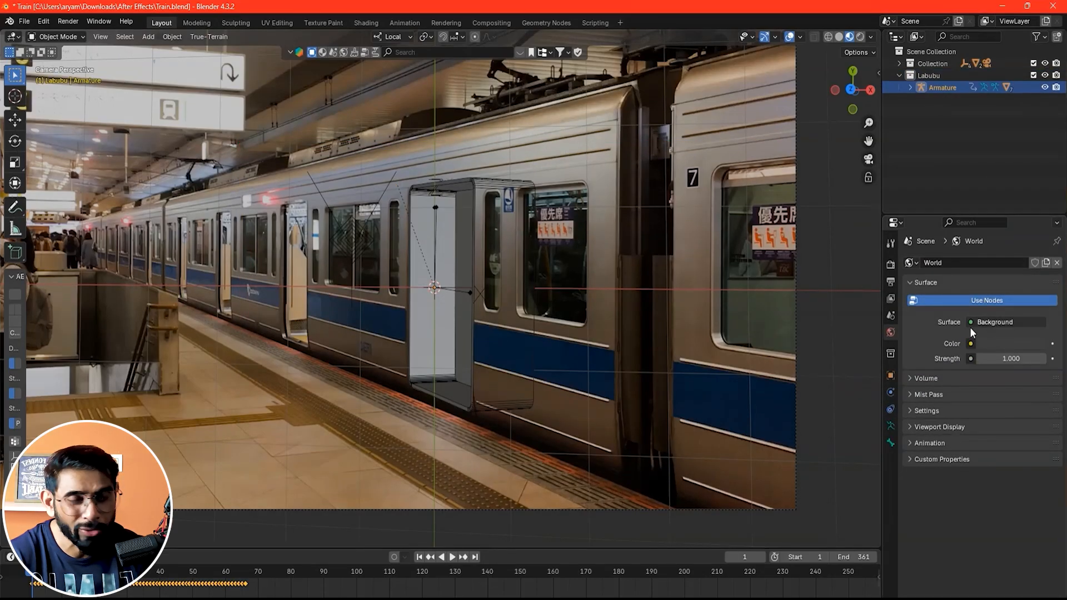
Step: Scale the imported armature up about 190 times and rotate it upright
key("s")
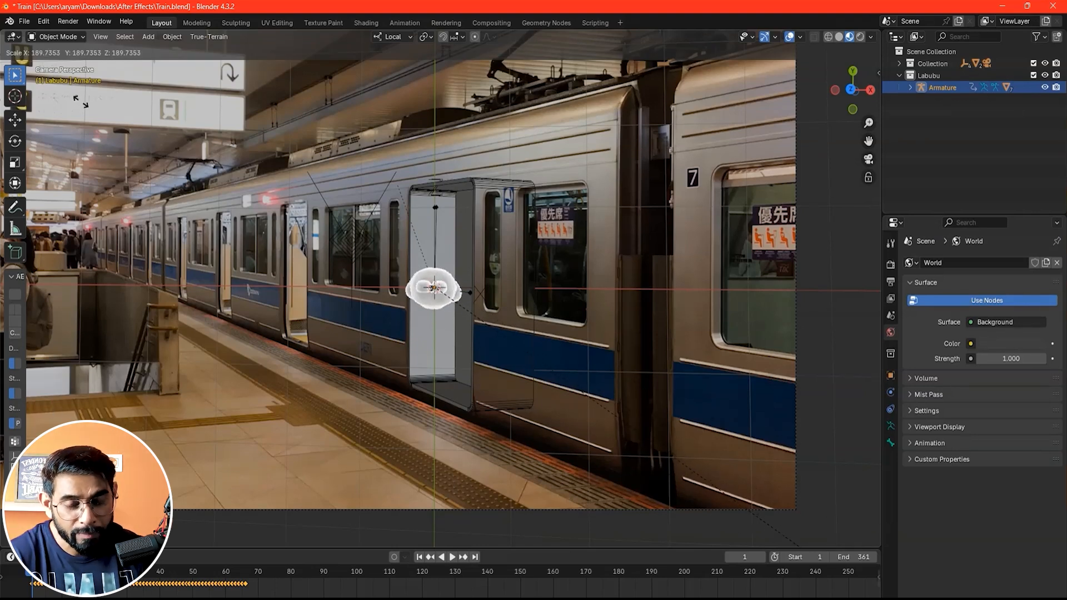
left_click(319, 278)
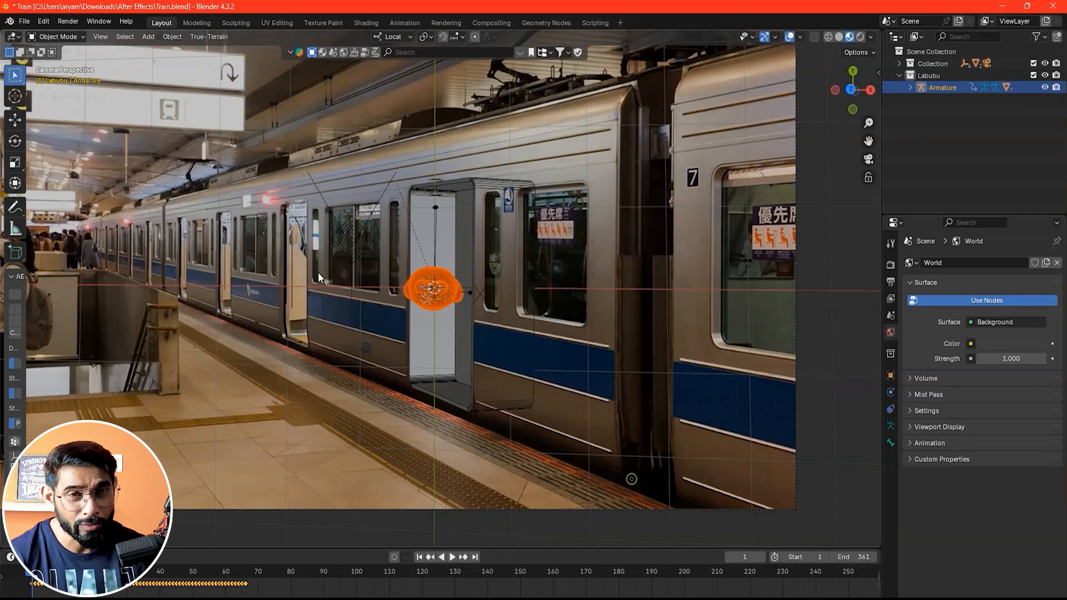
left_click(918, 100)
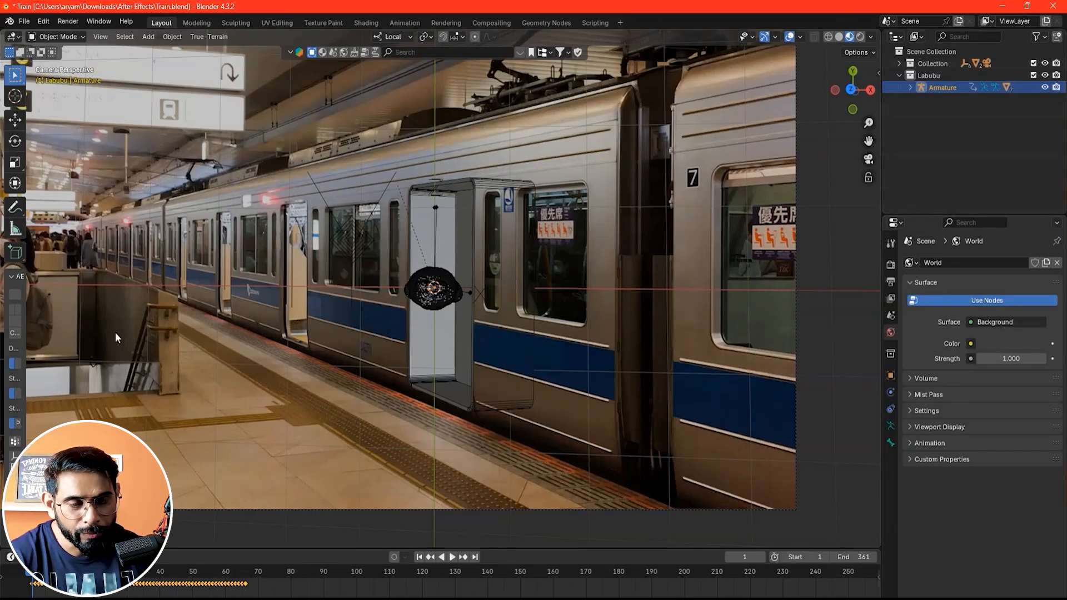
left_click(15, 141)
left_click_drag(434, 260, 450, 290)
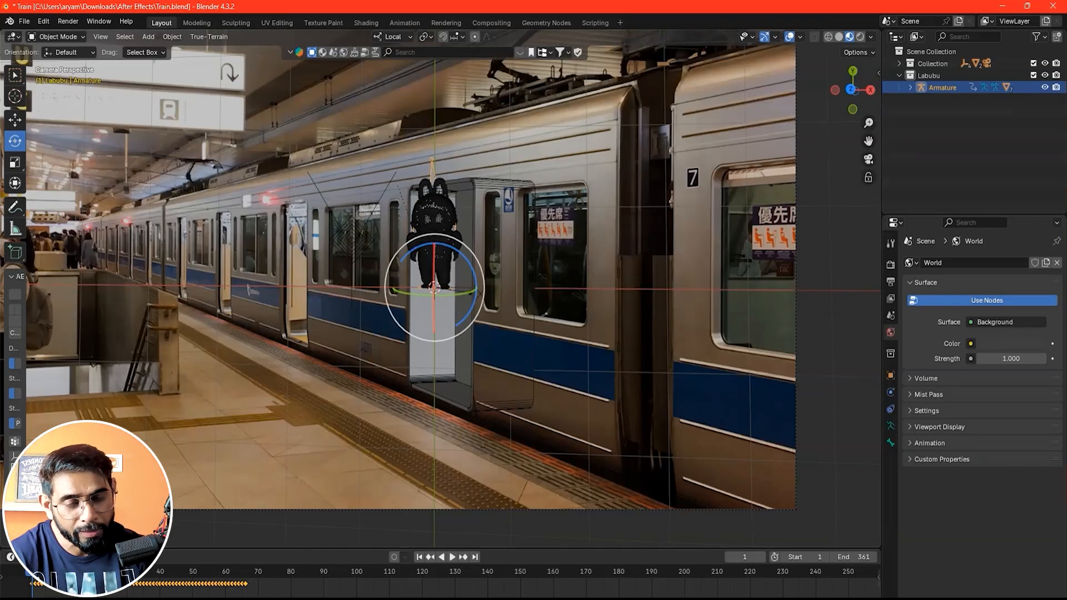
Step: Show the scene in solid shading without wireframes and move the character down onto the doorway box's floor
left_click(839, 37)
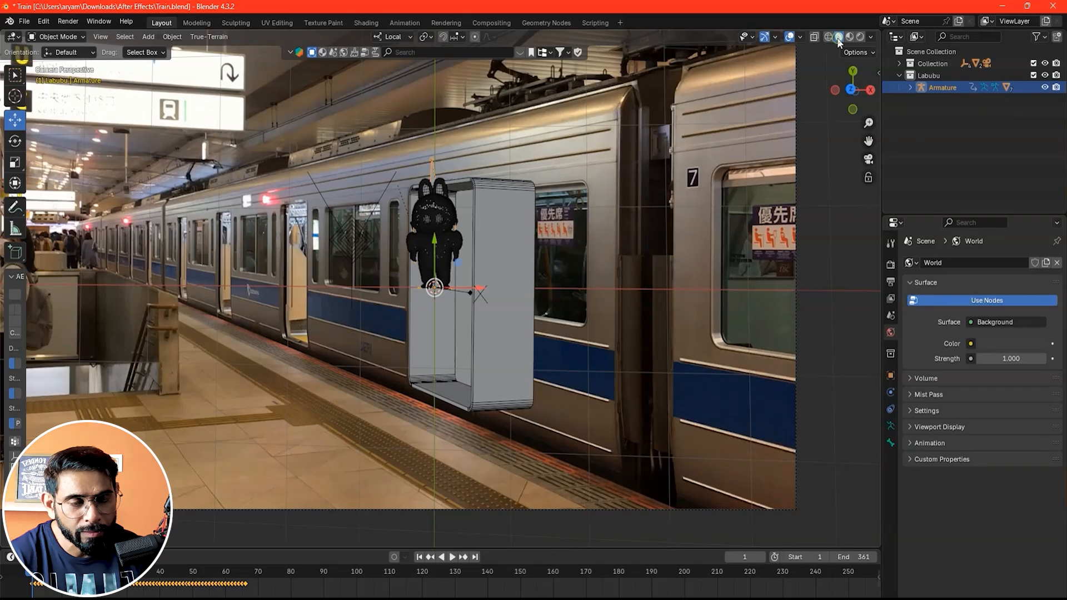
left_click(800, 36)
left_click(730, 253)
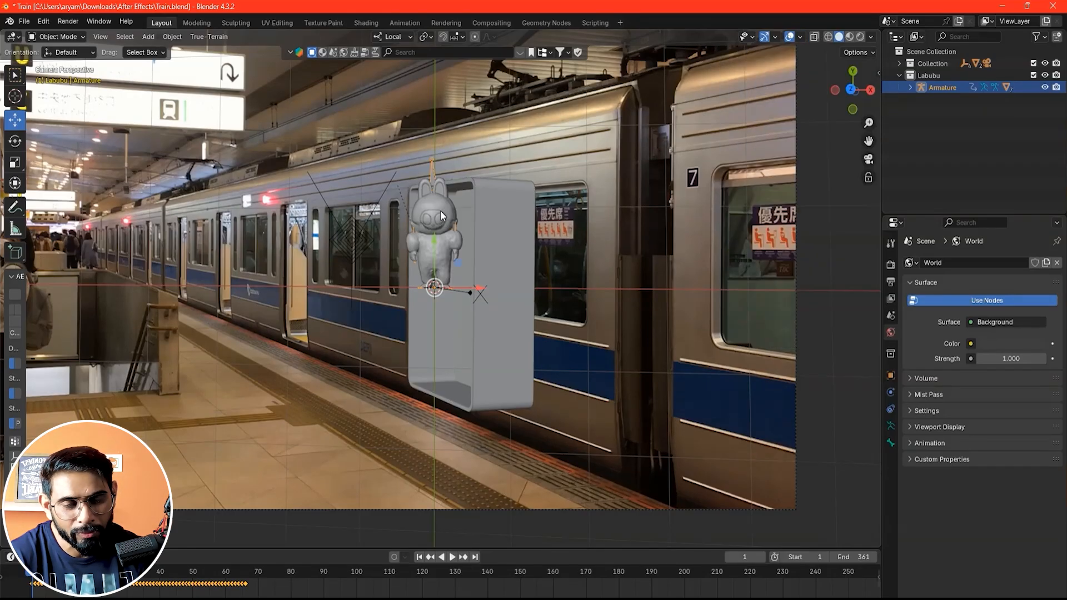
left_click_drag(432, 245, 439, 336)
left_click_drag(471, 383, 489, 386)
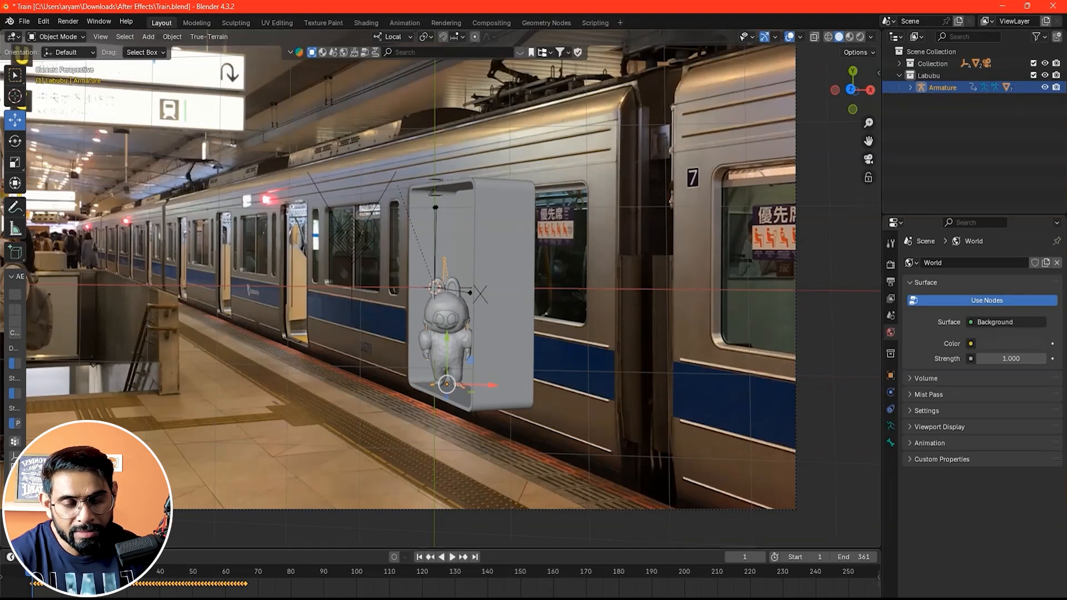
Step: Play the character's animation against the tracked footage to check its placement, and return to the start of the timeline
key("space")
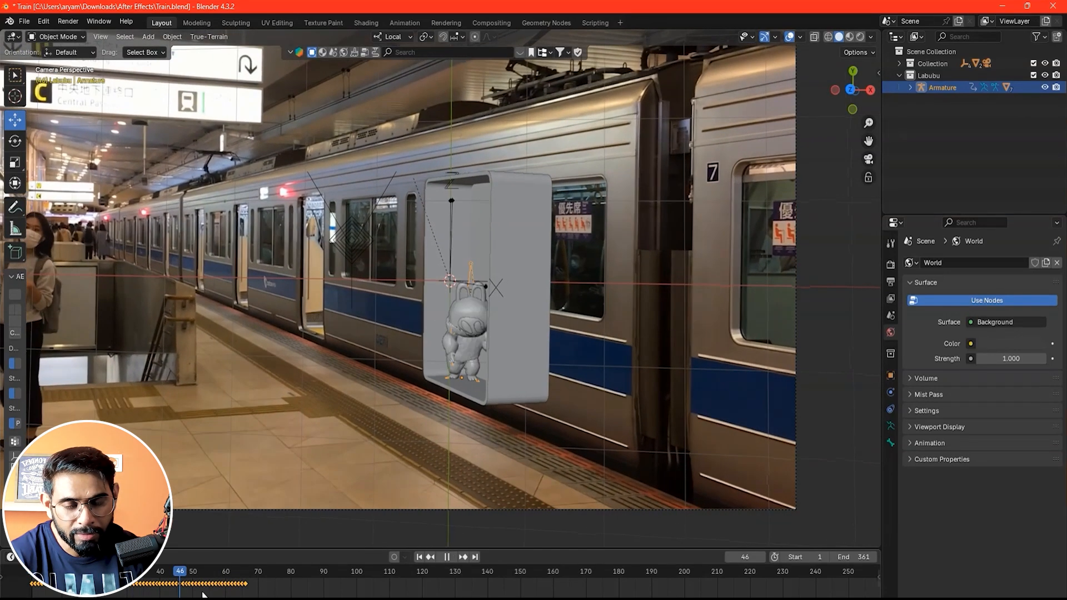
left_click(24, 588)
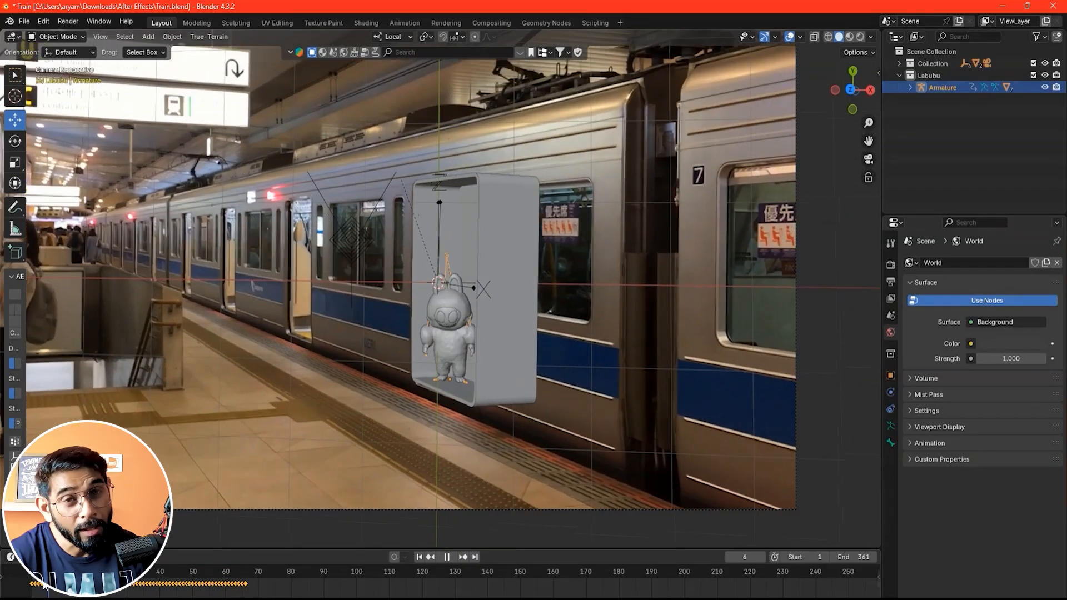
scroll(460, 357, "up", 1)
scroll(459, 357, "down", 1)
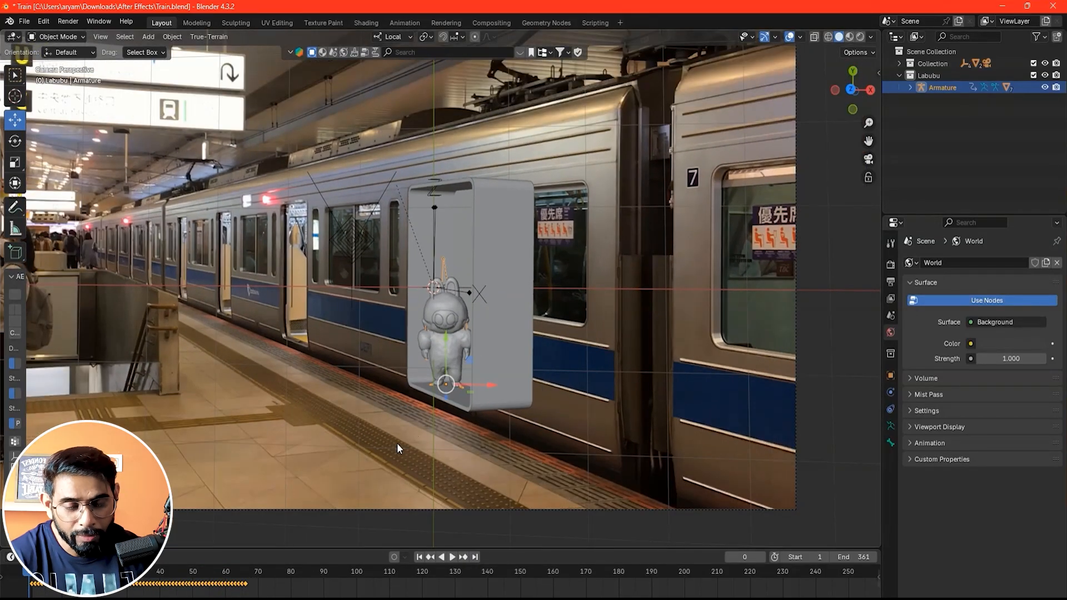
key("space")
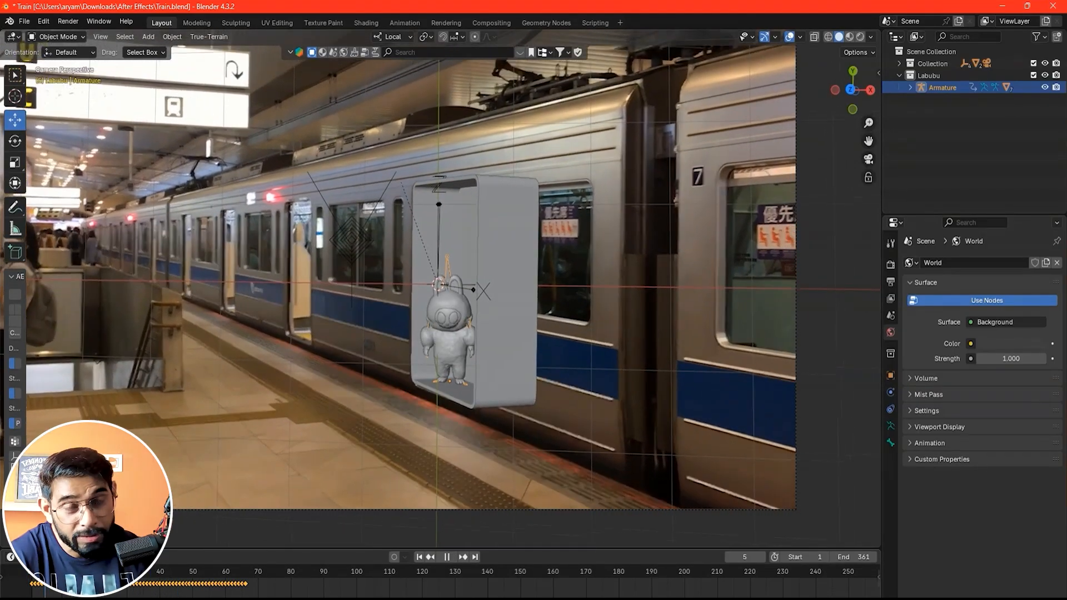
key("space")
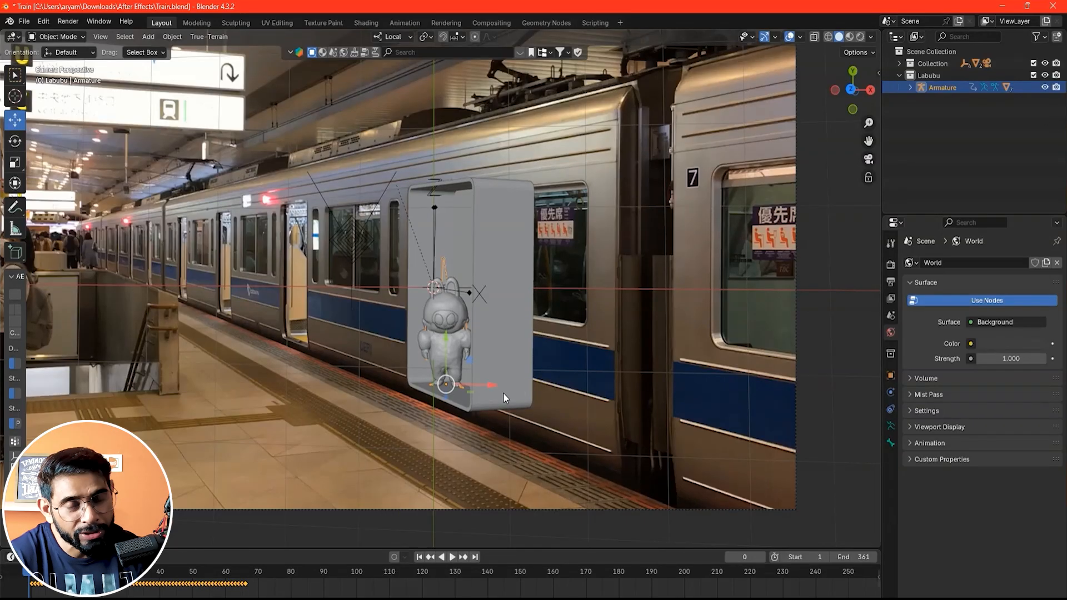
Step: Inspect the character inside the box from another angle, return to the camera view and save the Blender file
middle_click_drag(574, 309, 477, 332)
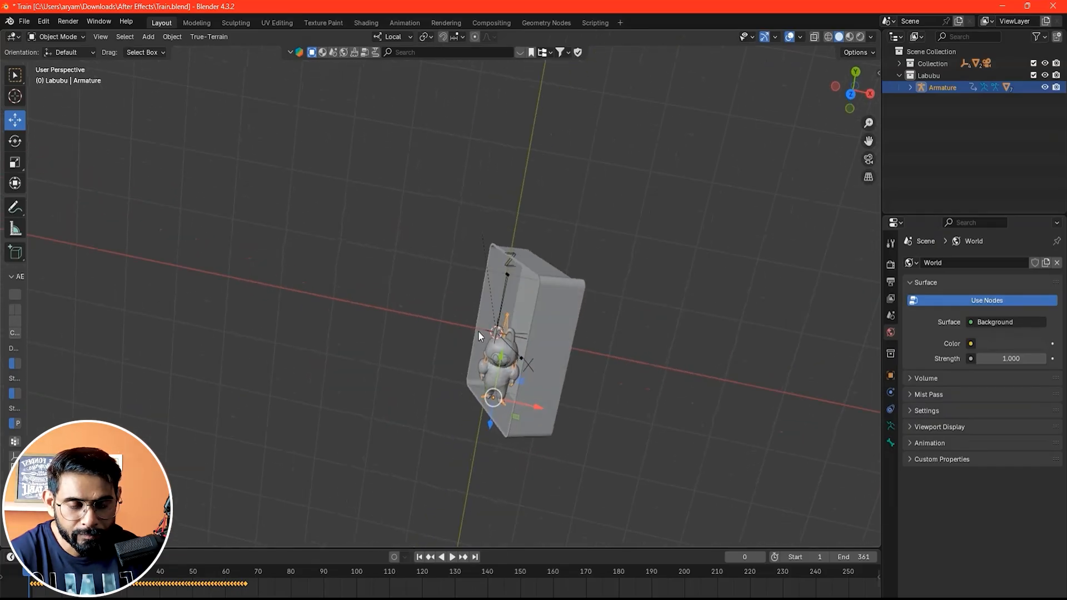
left_click(863, 159)
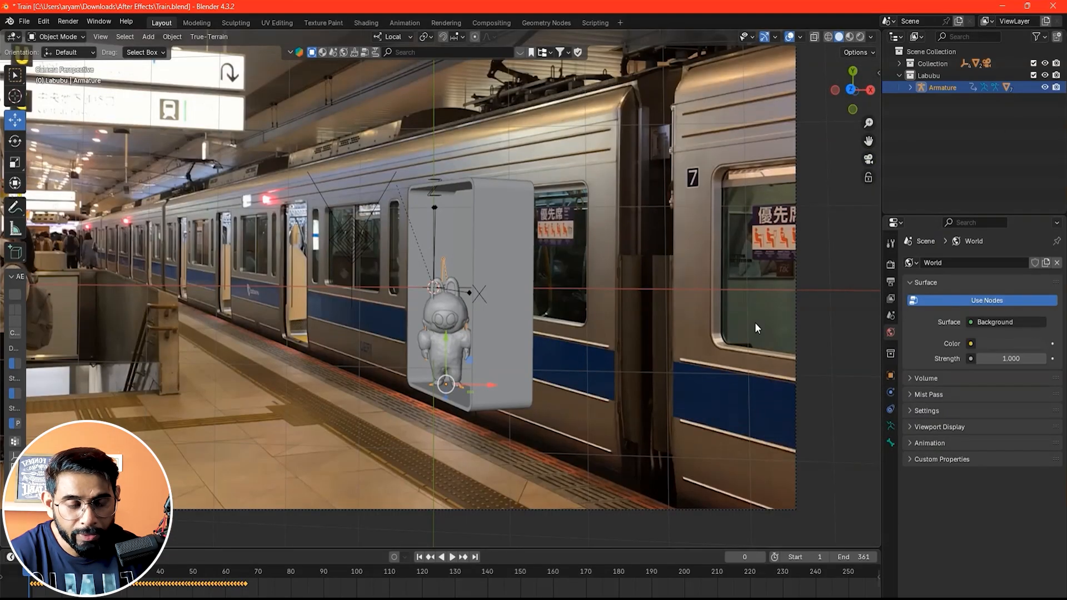
scroll(460, 354, "up", 2)
scroll(459, 352, "down", 3)
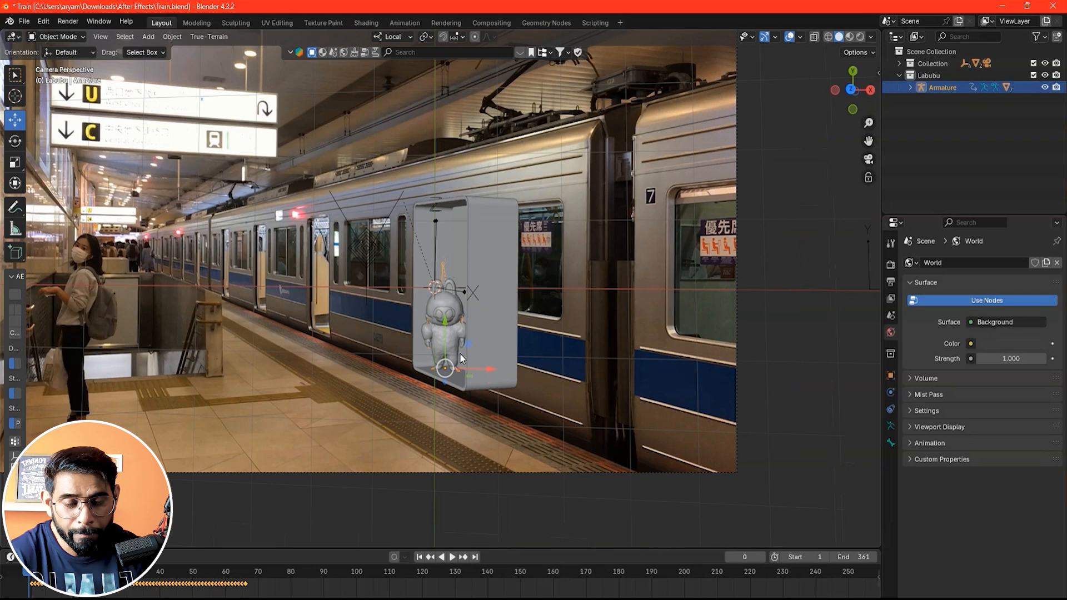
key("ctrl+s")
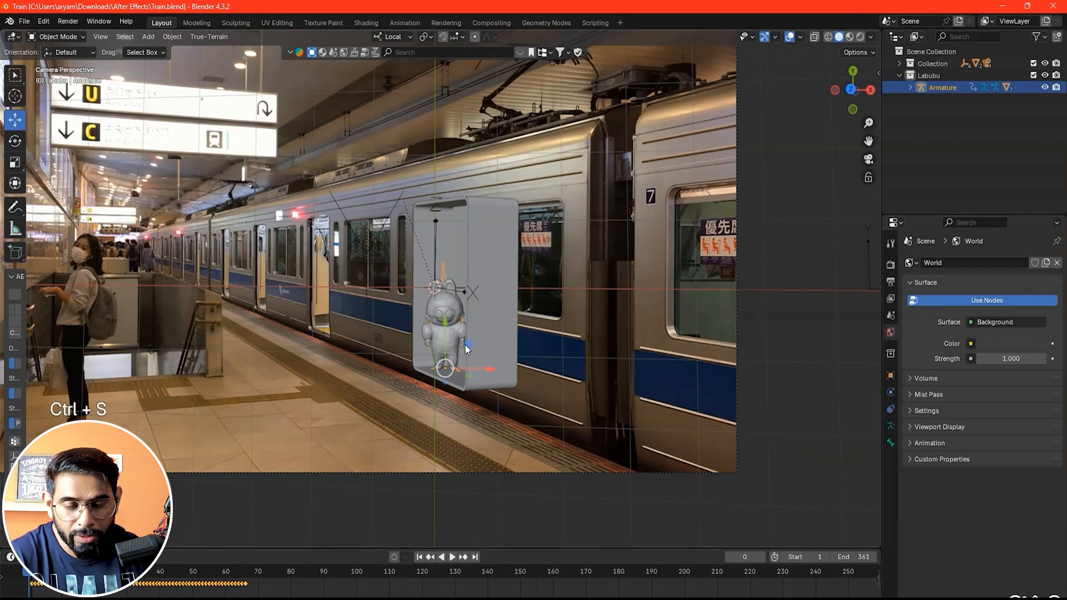
Step: Keyframe the armature inside the box at the timeline start, and moved down and out onto the platform at frame 46
left_click(516, 487)
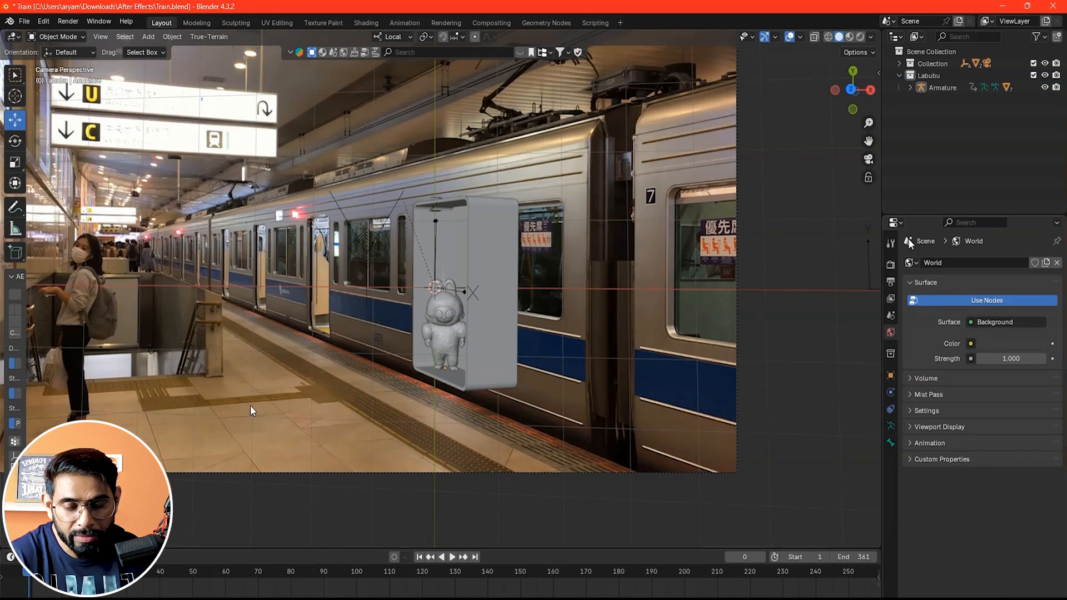
left_click(945, 88)
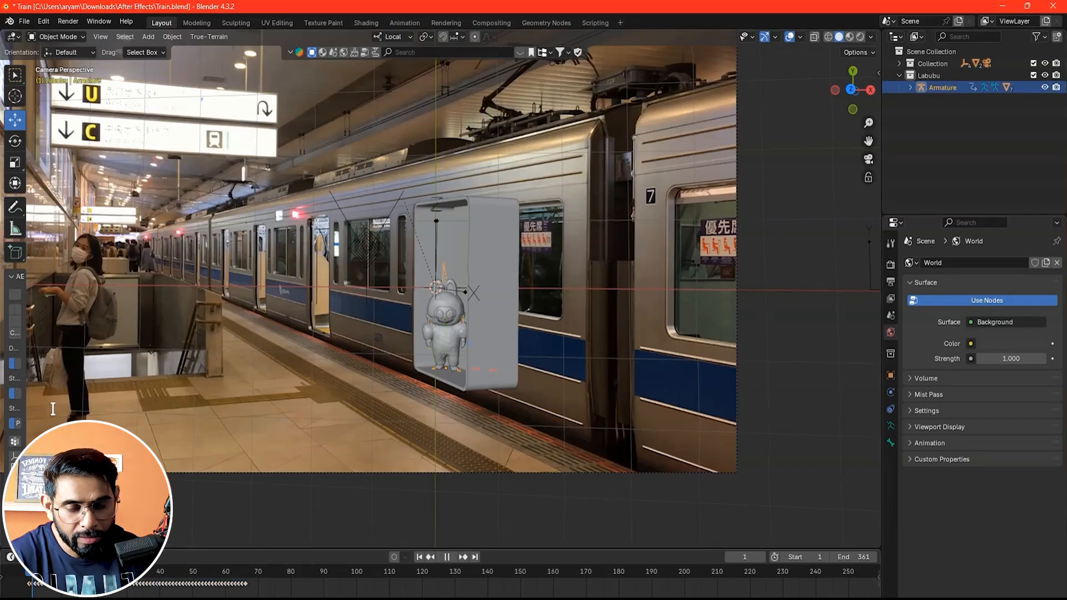
key("space")
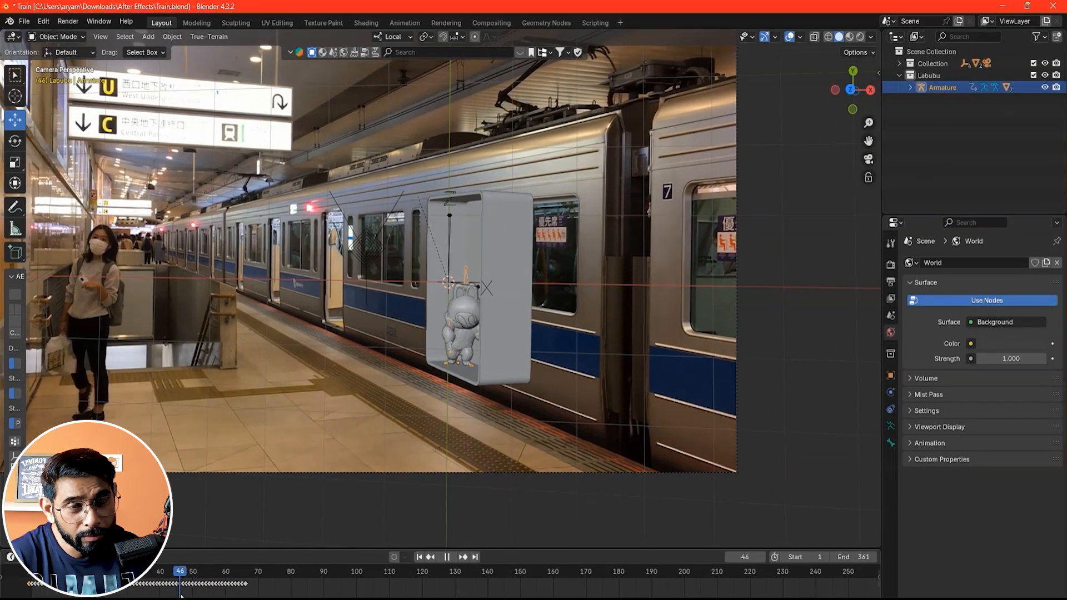
left_click_drag(457, 334, 453, 379)
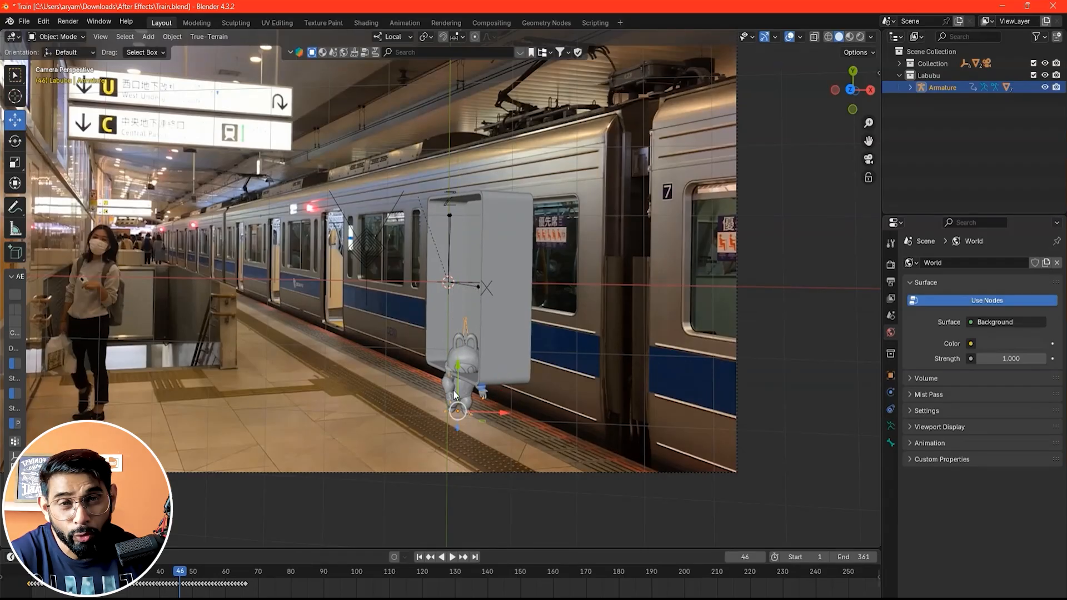
left_click_drag(488, 412, 464, 434)
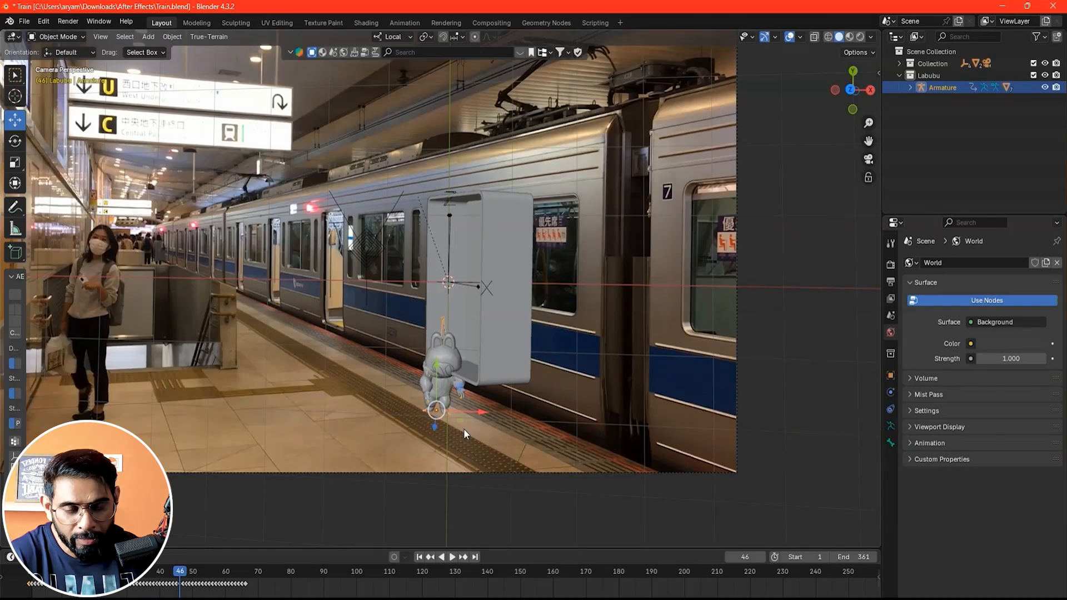
Step: At frame 24, raise the character to the box's floor level, keyframe its position and replay the jump
left_click_drag(182, 572, 35, 584)
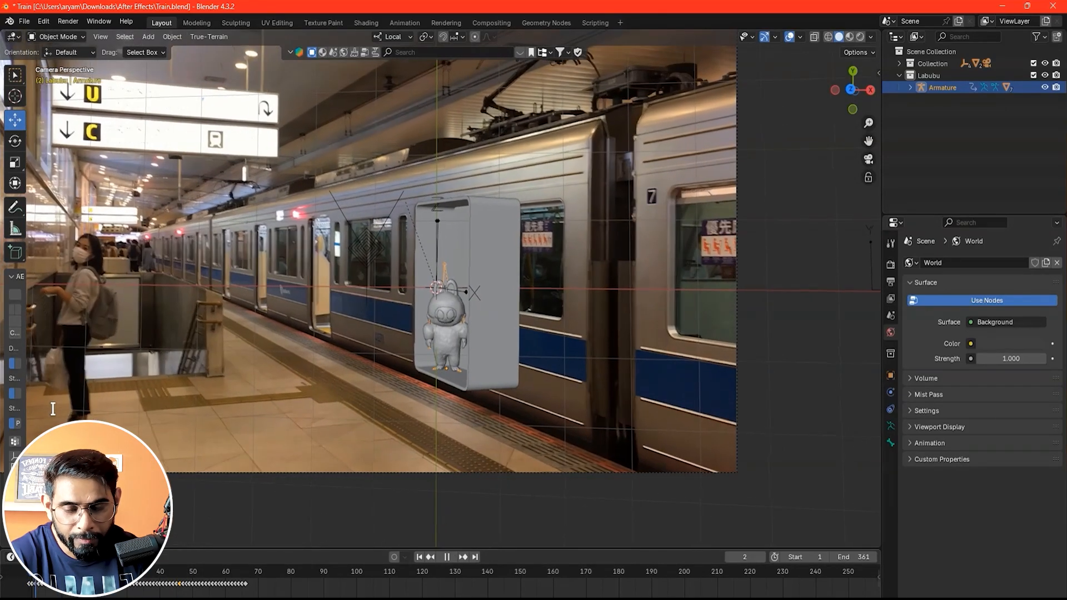
key("Escape")
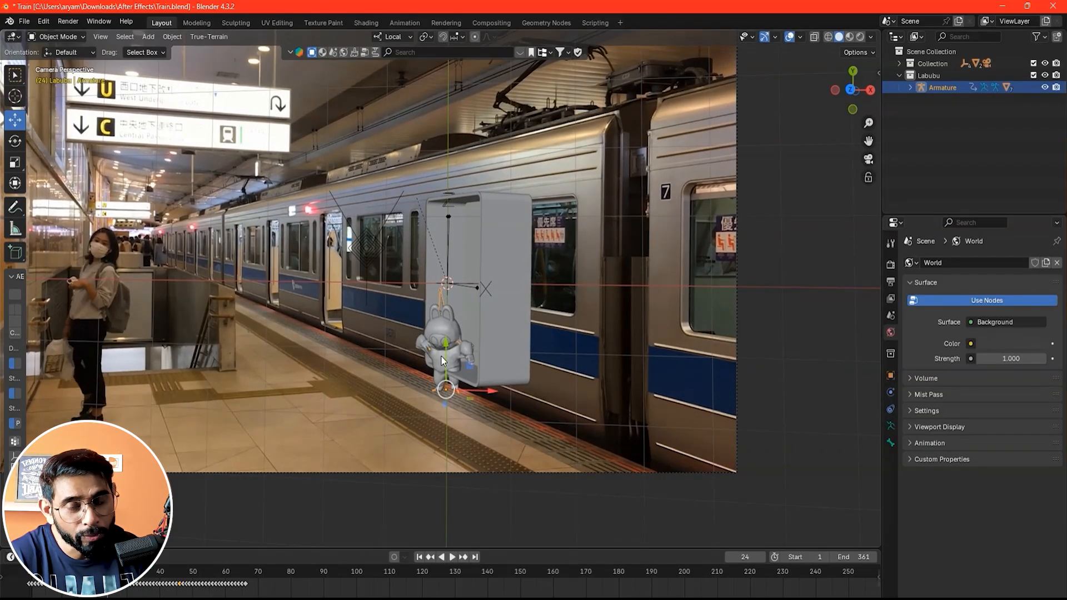
left_click_drag(445, 352, 445, 325)
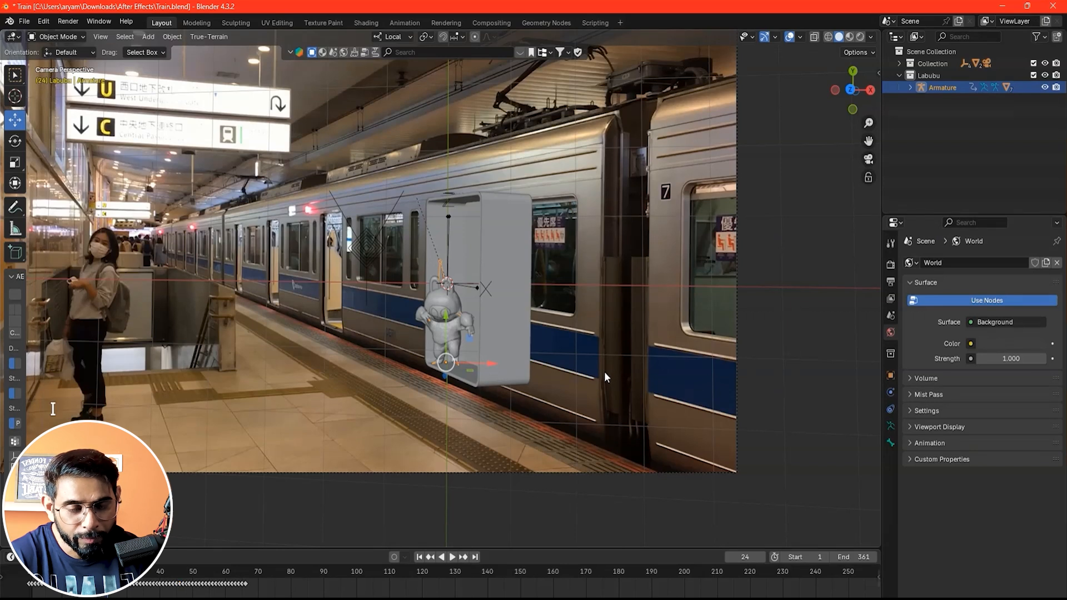
key("space")
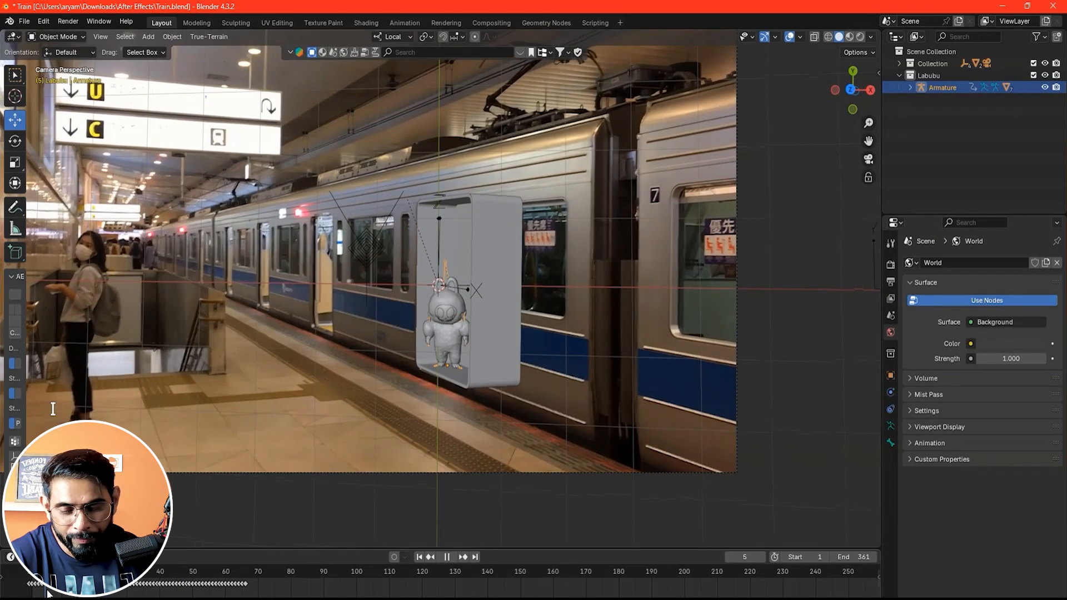
Step: Replay the character's jump from the box to the platform and save the Blender file
left_click(39, 573)
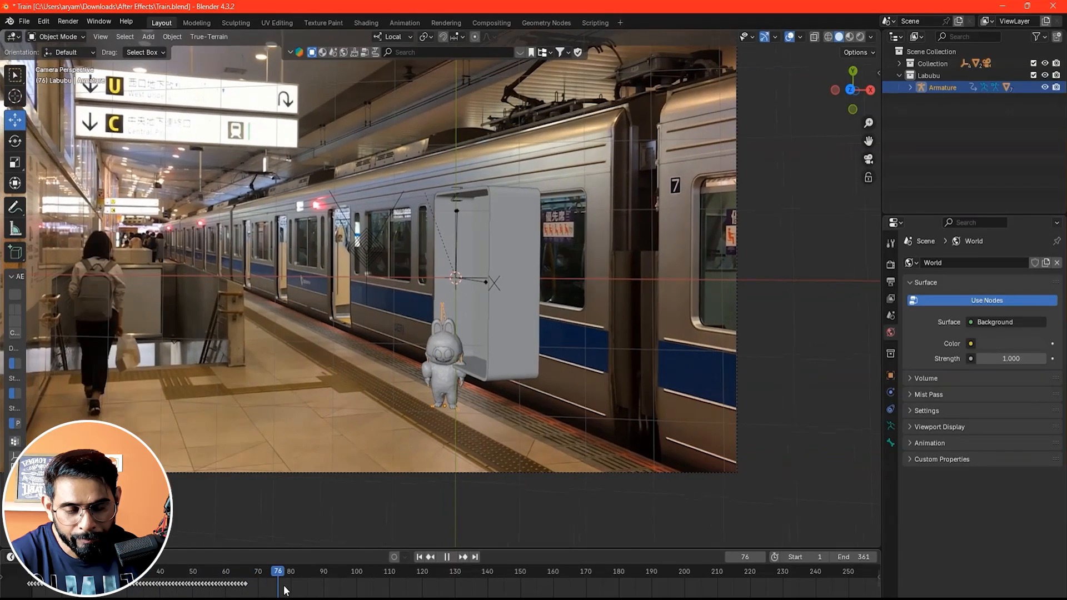
key("ctrl+s")
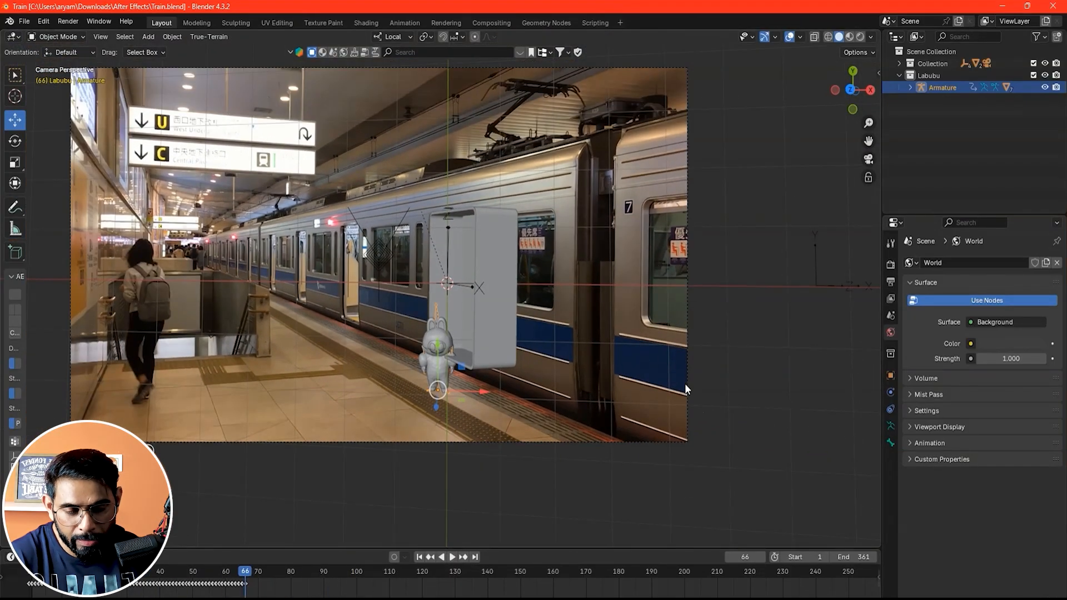
Step: Add a mesh plane and move it beside the character, down over the platform floor
key("shift+a")
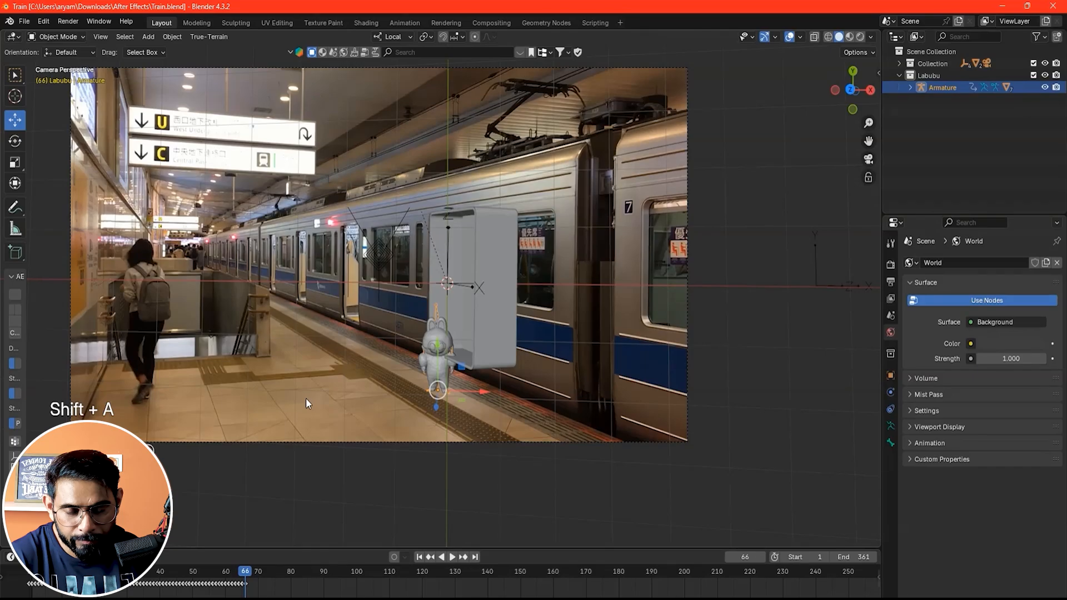
key("shift+a")
mouse_move(258, 383)
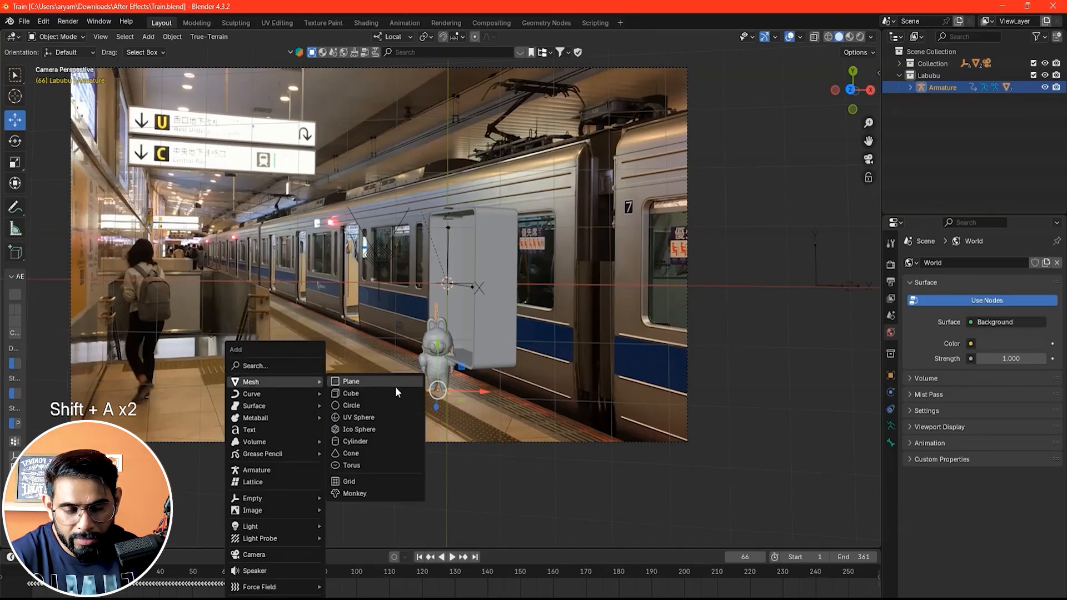
left_click(375, 381)
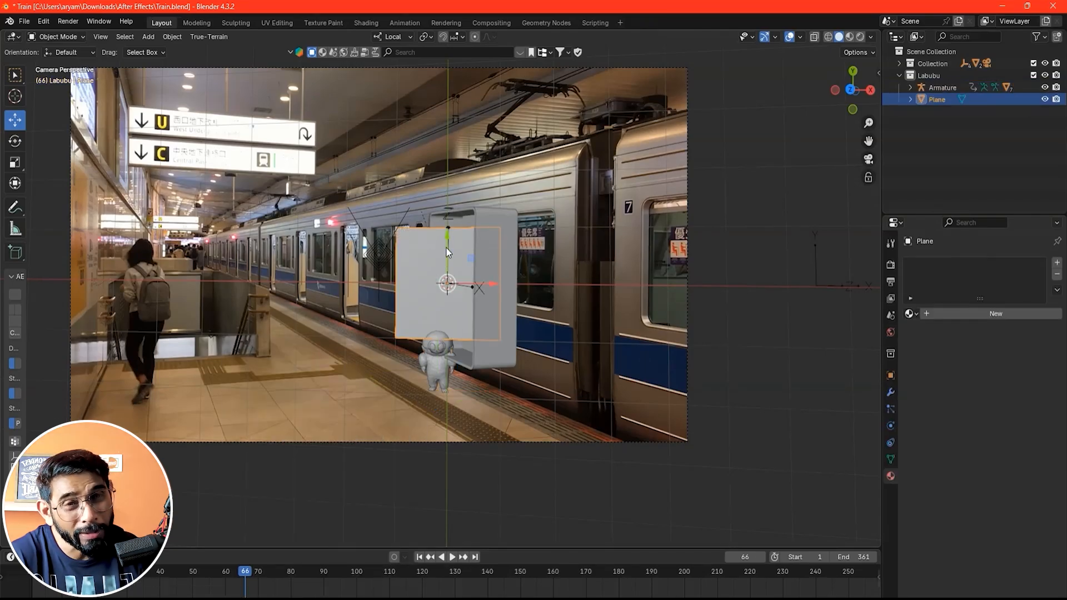
left_click_drag(485, 286, 394, 304)
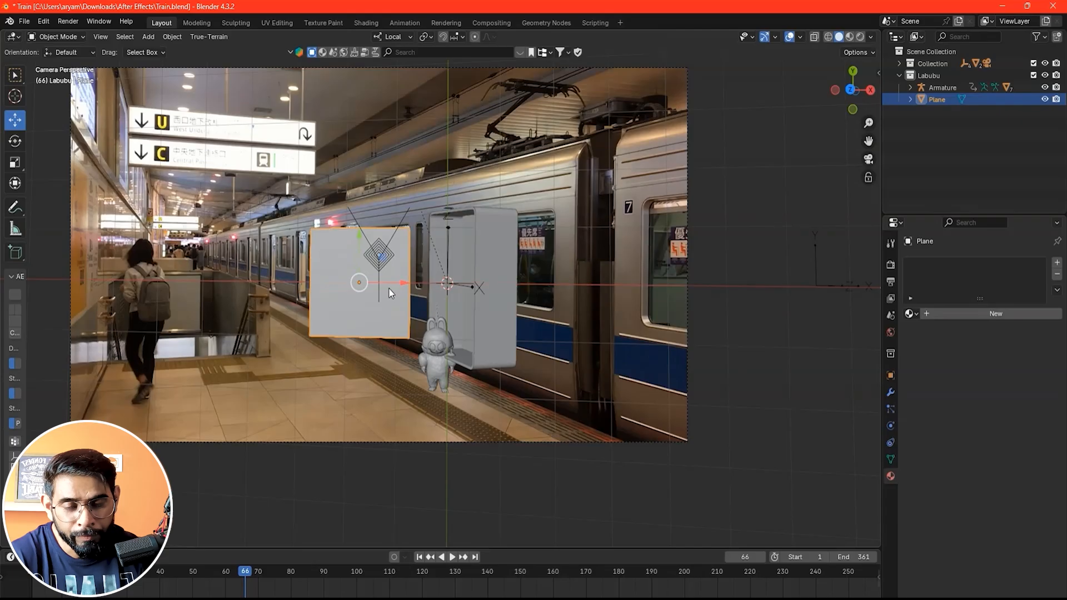
left_click_drag(361, 265, 379, 360)
Step: Rotate the plane to lie flat and line up with the perspective of the platform floor
key("e")
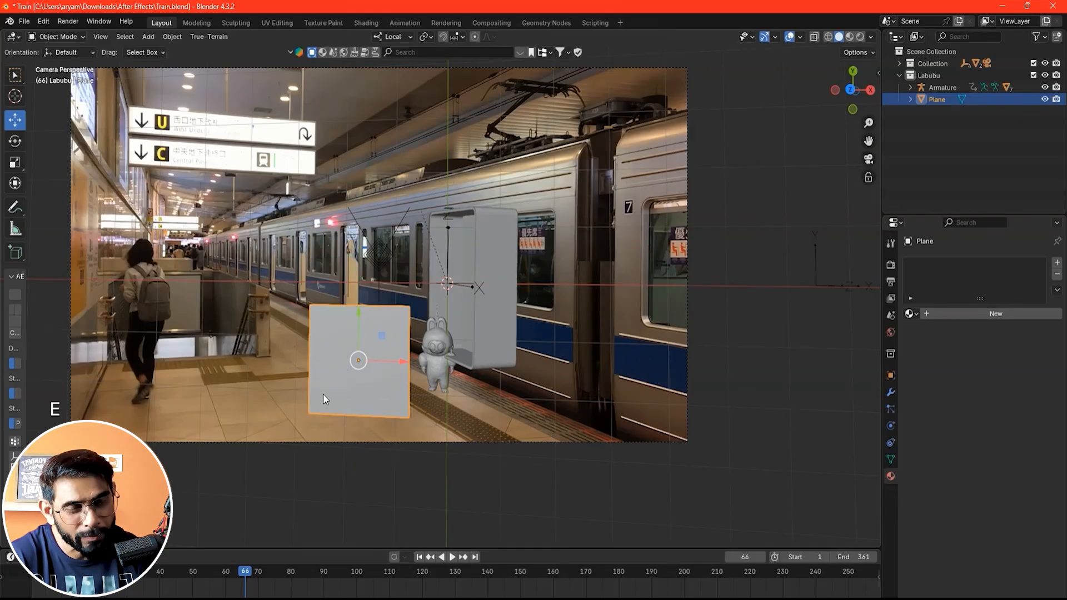
left_click(17, 146)
left_click_drag(349, 346, 354, 264)
left_click_drag(345, 374, 378, 382)
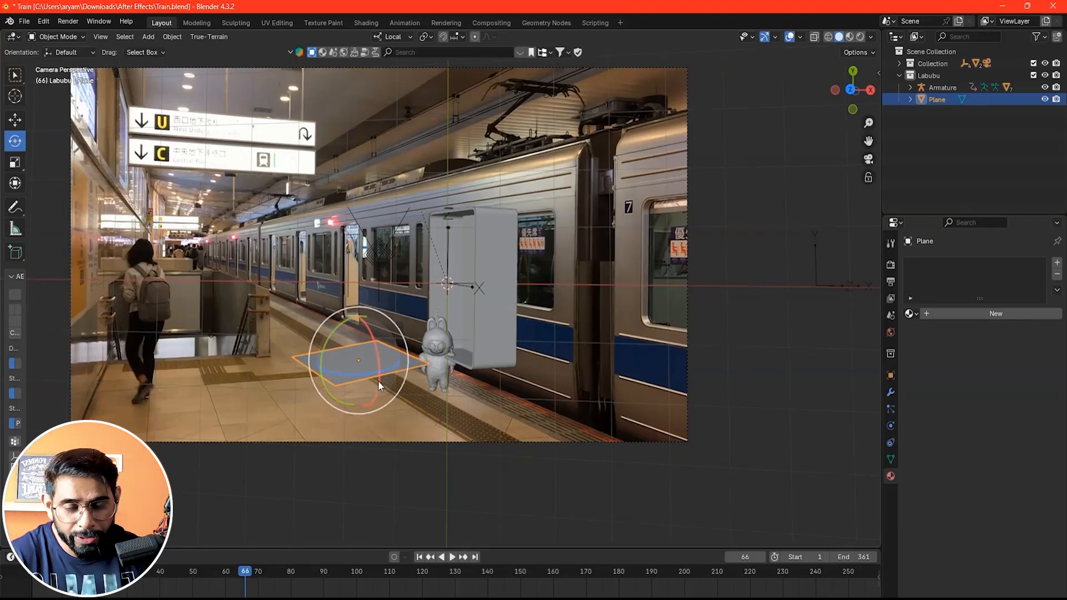
left_click_drag(331, 353, 361, 370)
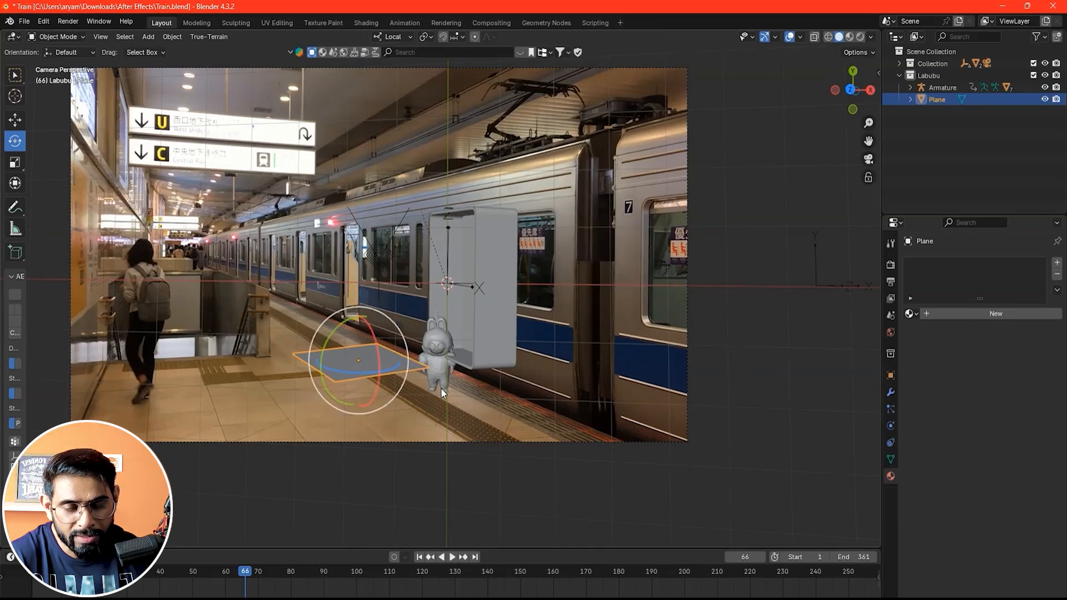
Step: Scale the plane into a long strip running along the platform edge beside the train
left_click(15, 163)
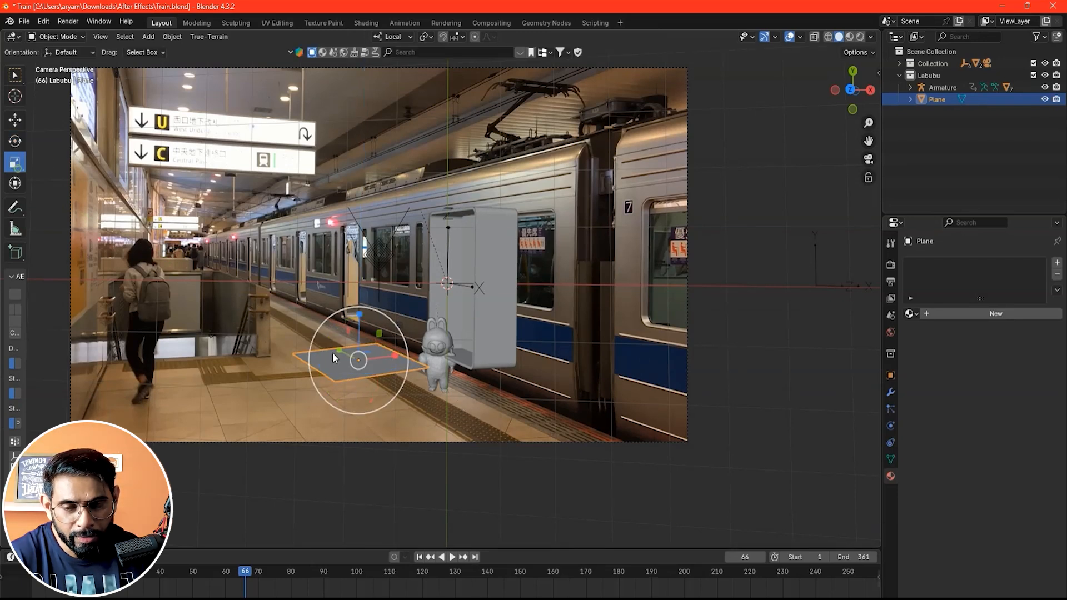
left_click_drag(361, 359, 409, 347)
left_click(19, 119)
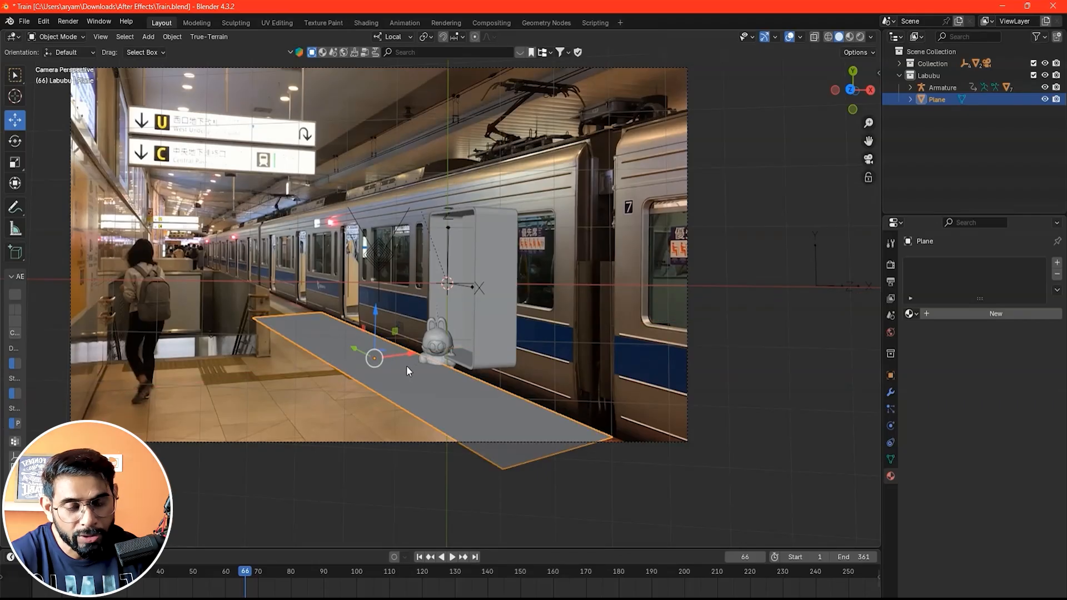
Step: Lower the plane to the character's feet, checking its height from several angles, and return to the camera view
middle_click_drag(712, 285, 403, 422)
left_click_drag(445, 360, 446, 402)
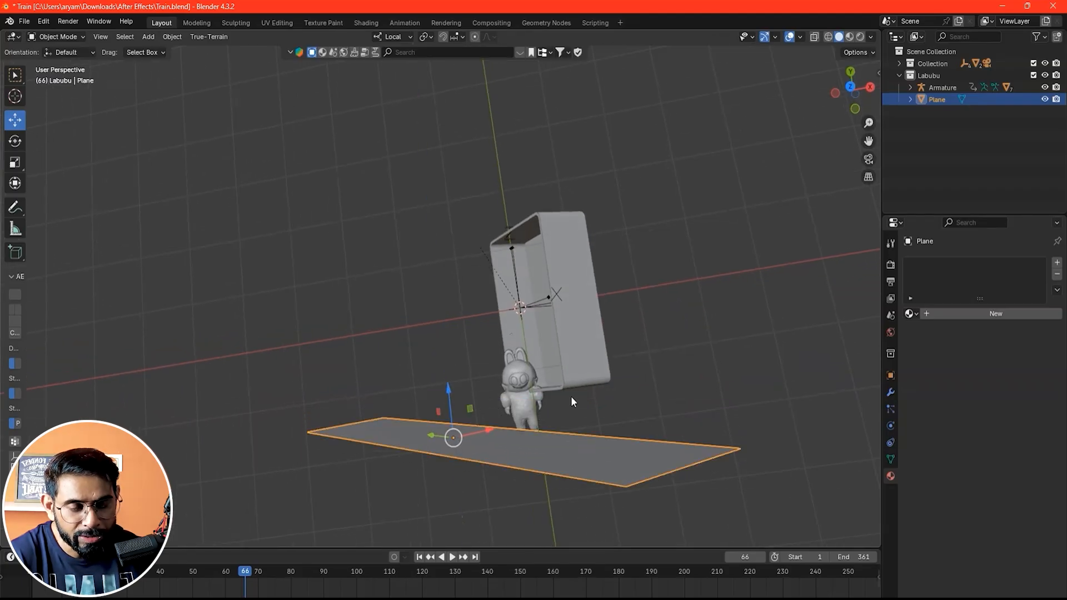
middle_click_drag(573, 396, 539, 422)
left_click_drag(427, 414, 464, 418)
middle_click_drag(545, 429, 441, 438)
middle_click_drag(616, 452, 441, 328)
left_click_drag(436, 308, 433, 306)
left_click(671, 367)
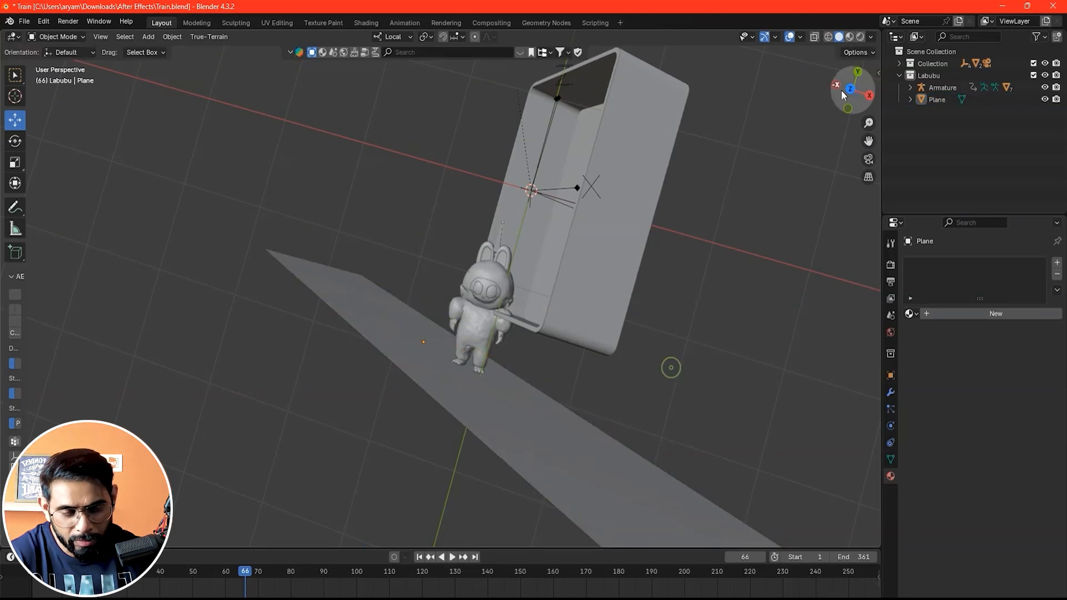
left_click(867, 160)
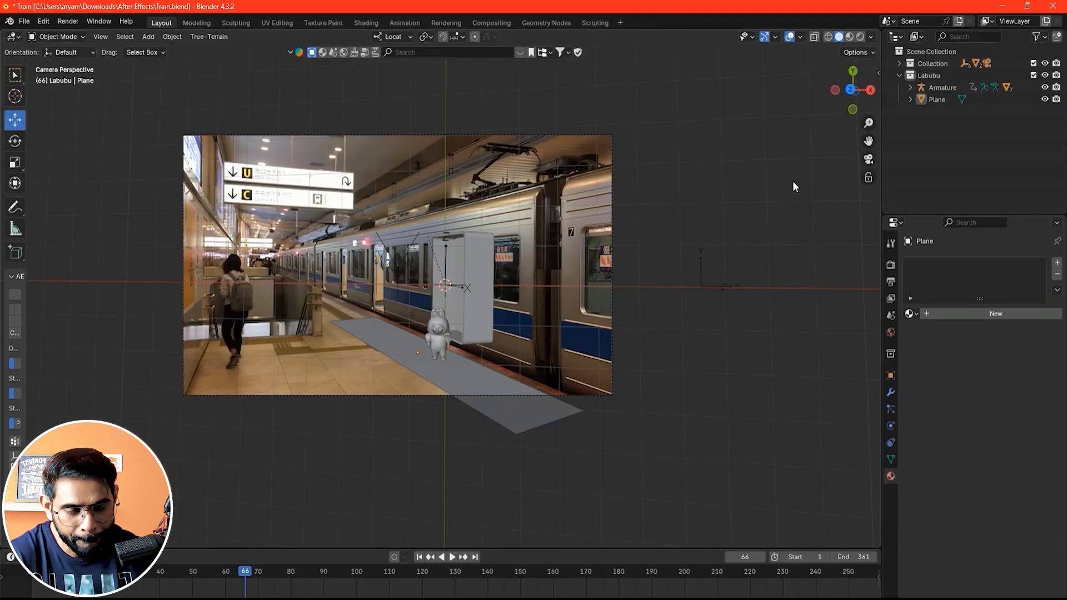
Step: Widen the plane across the platform so it covers the floor around the character, and deselect it
left_click(455, 389)
left_click(16, 176)
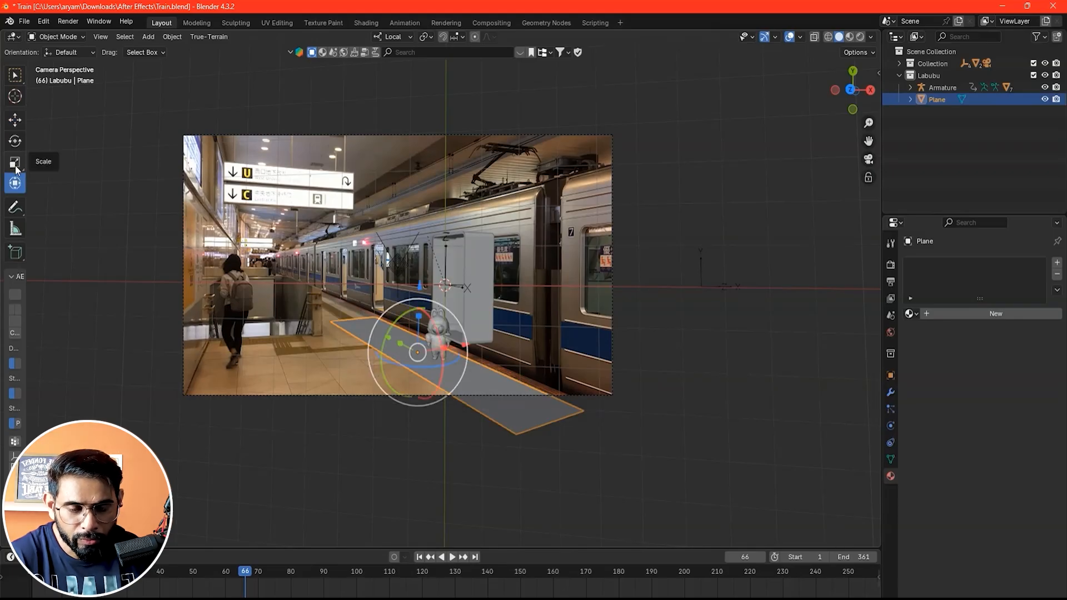
left_click(16, 164)
left_click_drag(451, 349, 414, 352)
left_click(22, 126)
left_click(672, 449)
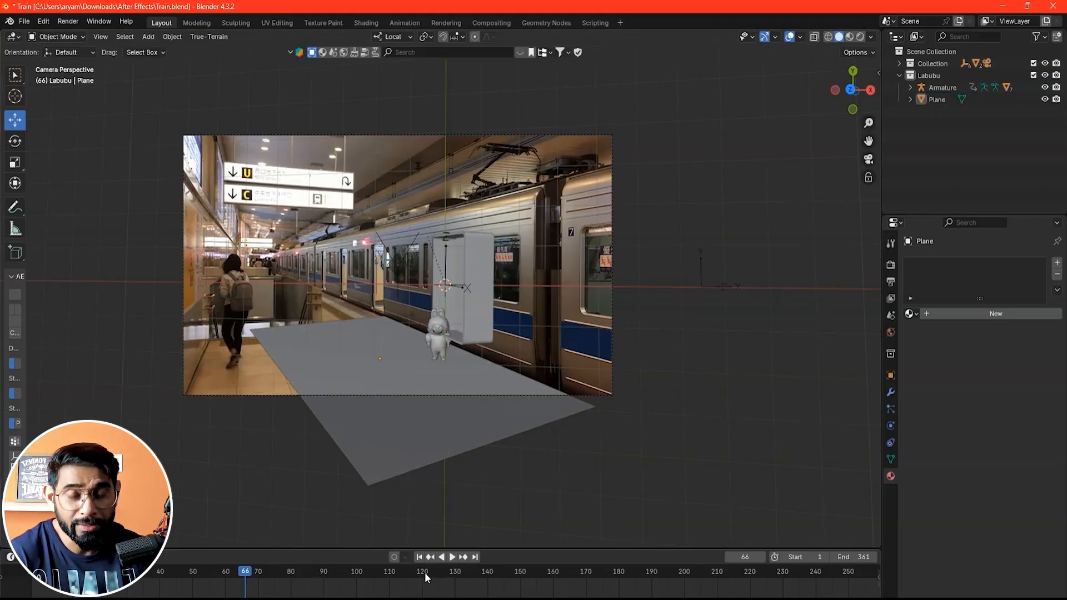
Step: Play and scrub the animation from the start to check the character's jump against the floor plane
left_click(421, 556)
left_click(452, 557)
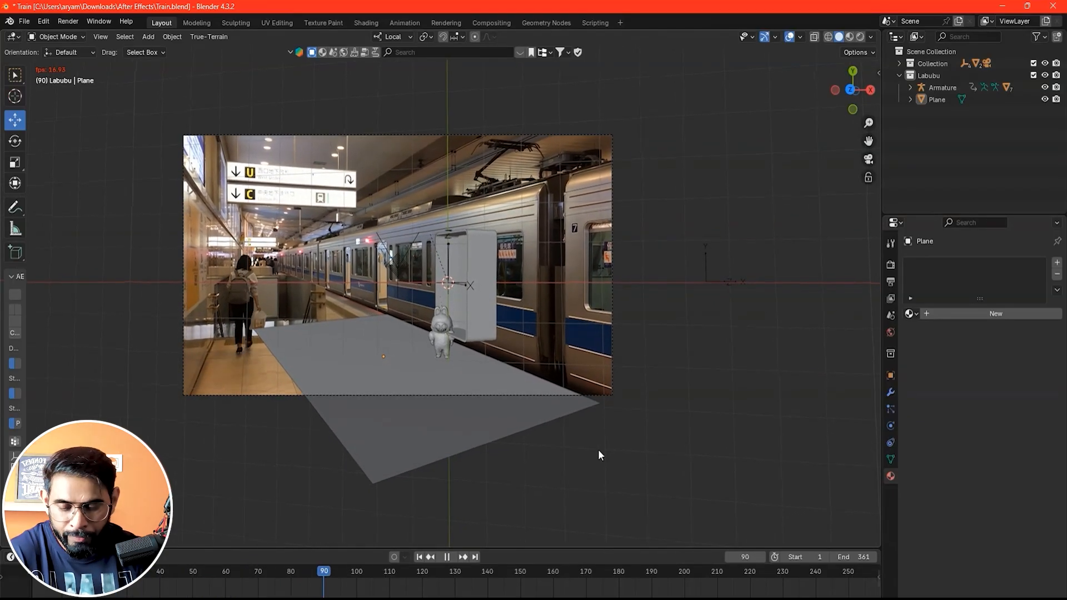
left_click_drag(414, 580, 257, 585)
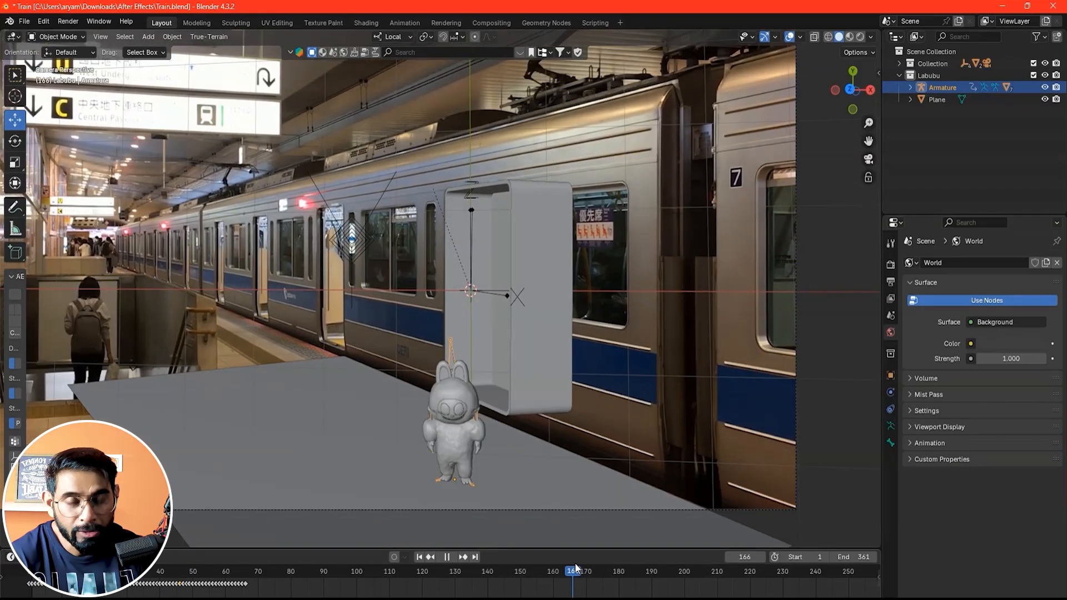
left_click_drag(374, 572, 247, 575)
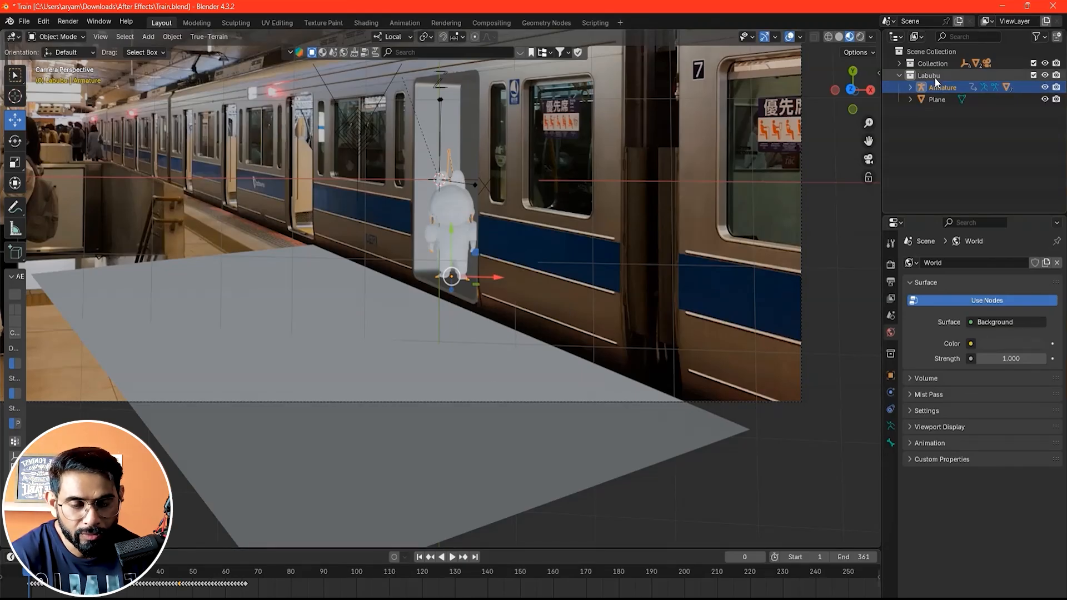
Step: Return the viewport to solid shading and save the Blender file
left_click(838, 37)
scroll(527, 242, "up", 8)
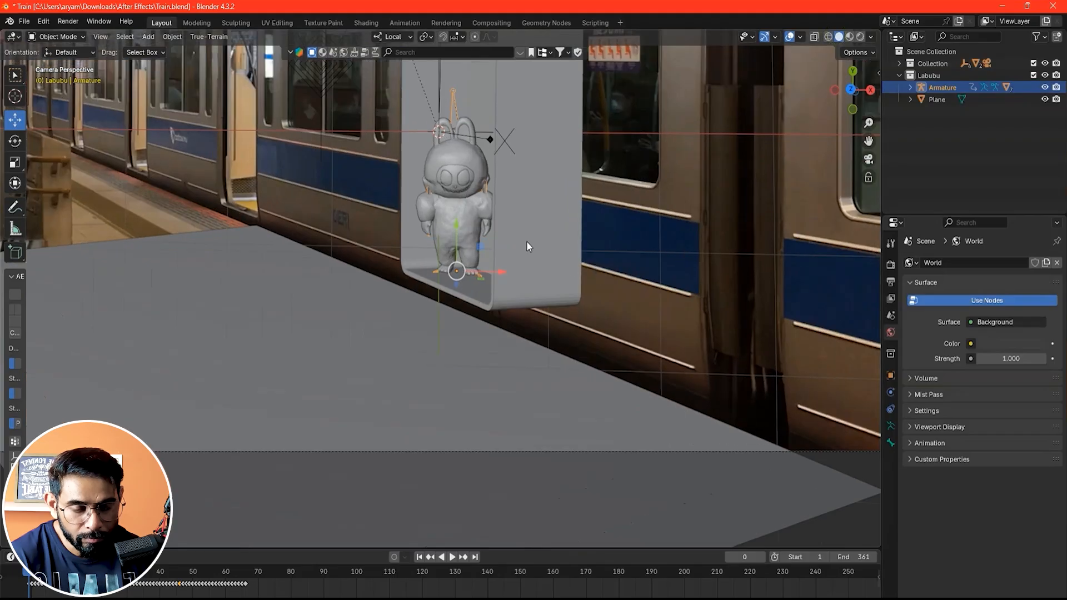
key("ctrl+s")
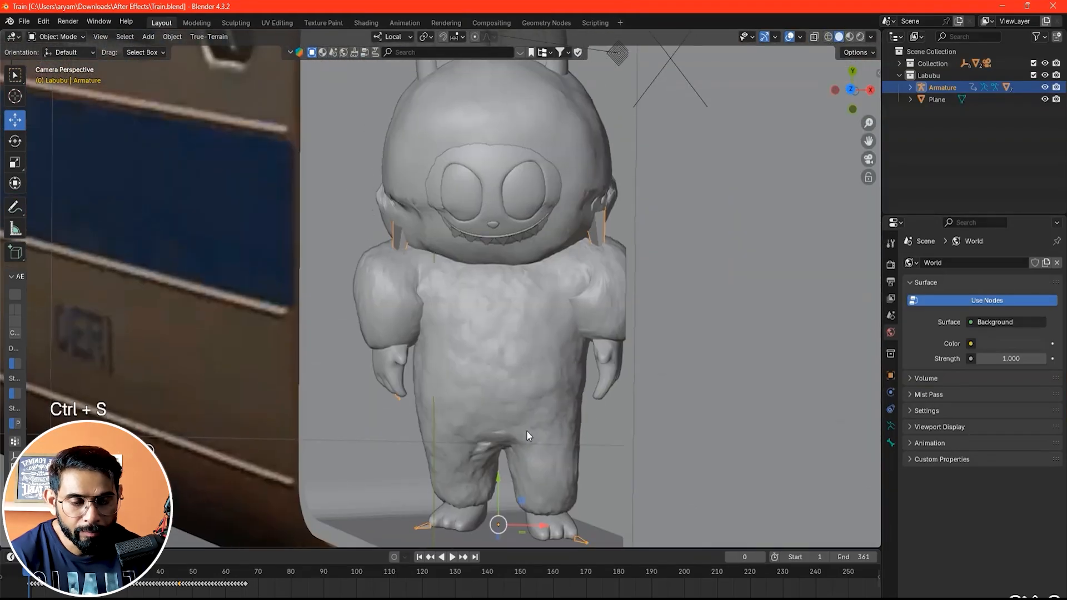
Step: Expand the armature's hierarchy and examine the character's separate meshes, such as the body, ears and eyes
left_click(509, 305)
scroll(509, 305, "down", 2)
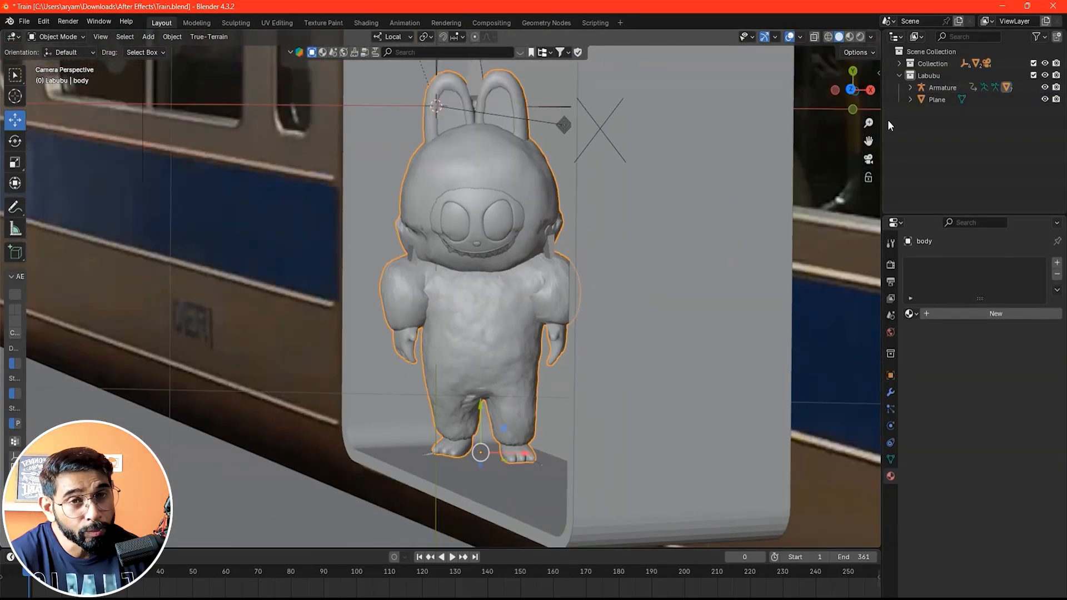
left_click(910, 88)
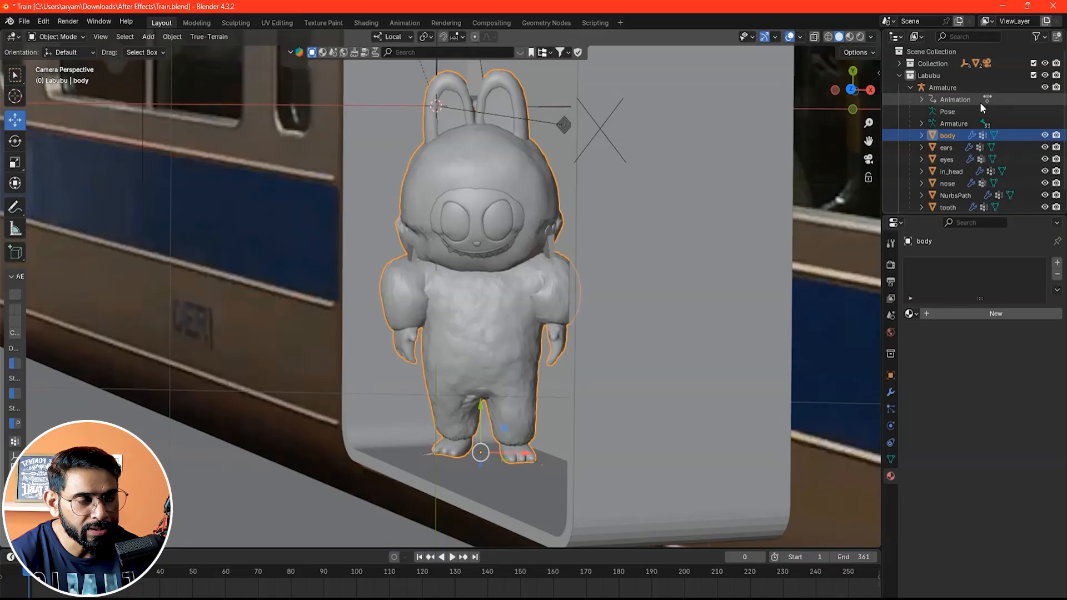
left_click(965, 111)
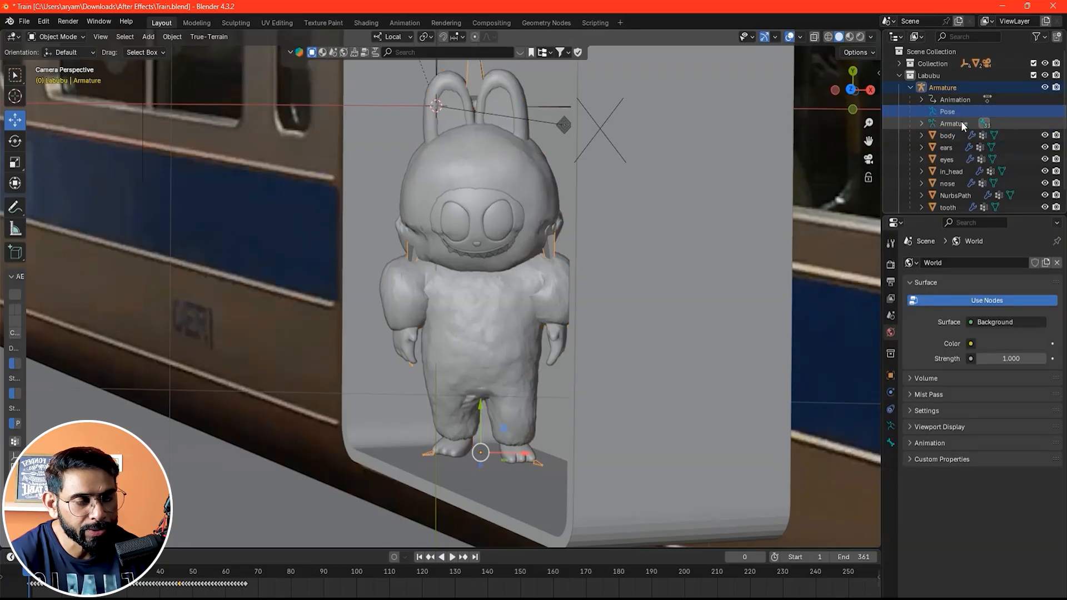
left_click(952, 135)
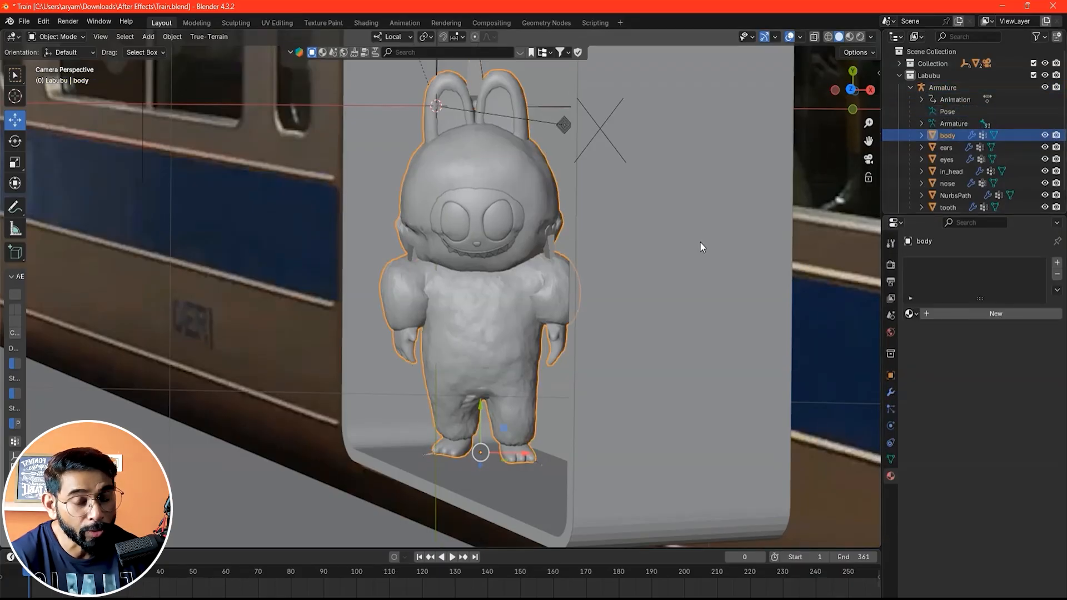
scroll(485, 192, "up", 5)
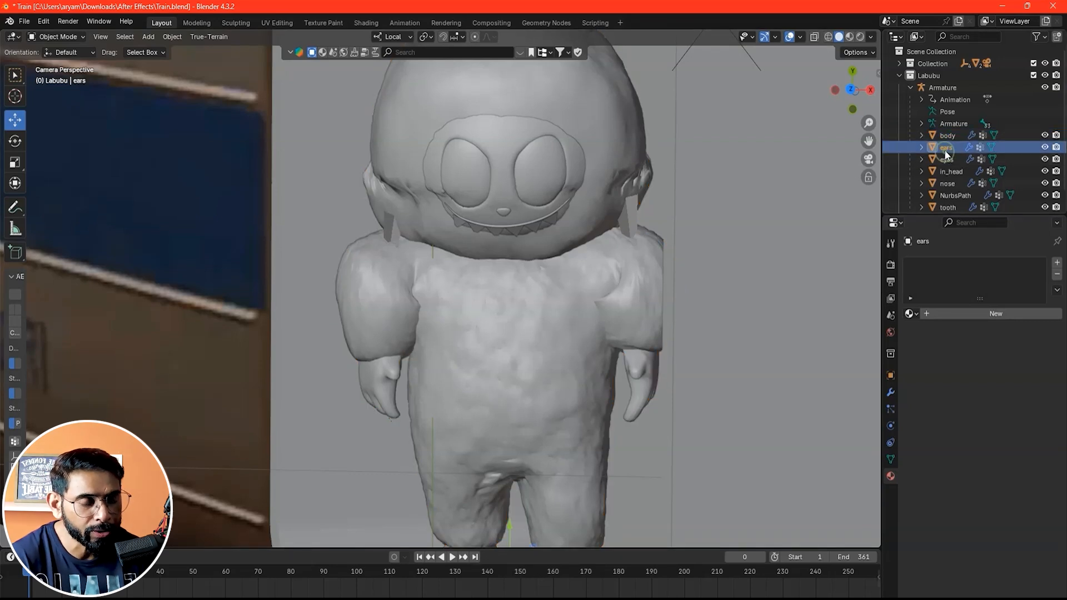
left_click(547, 178)
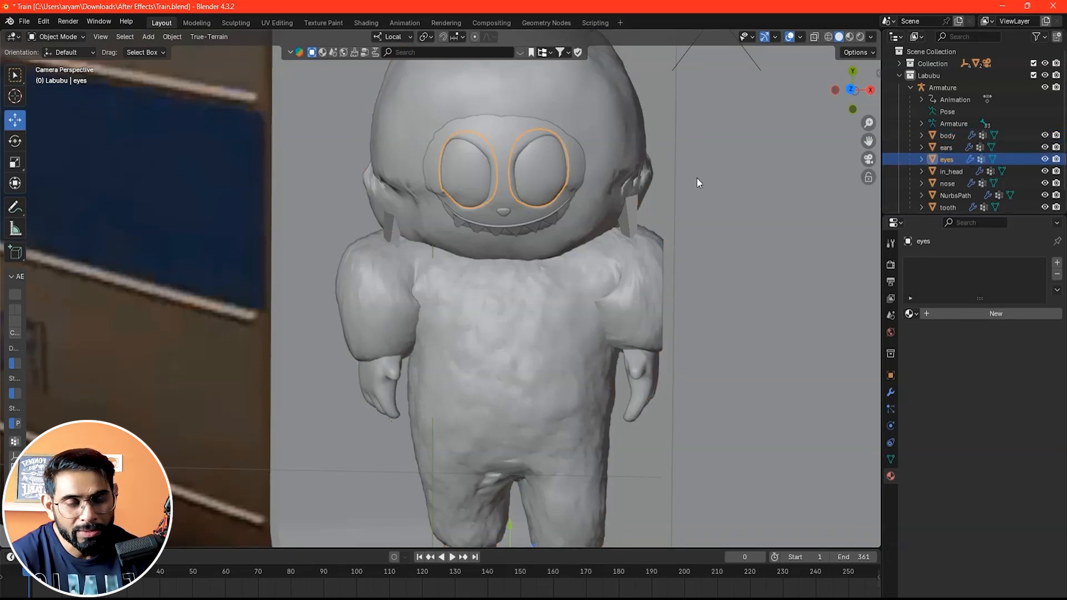
Step: Select the body mesh and add a particle system of type Hair to it
left_click(946, 138)
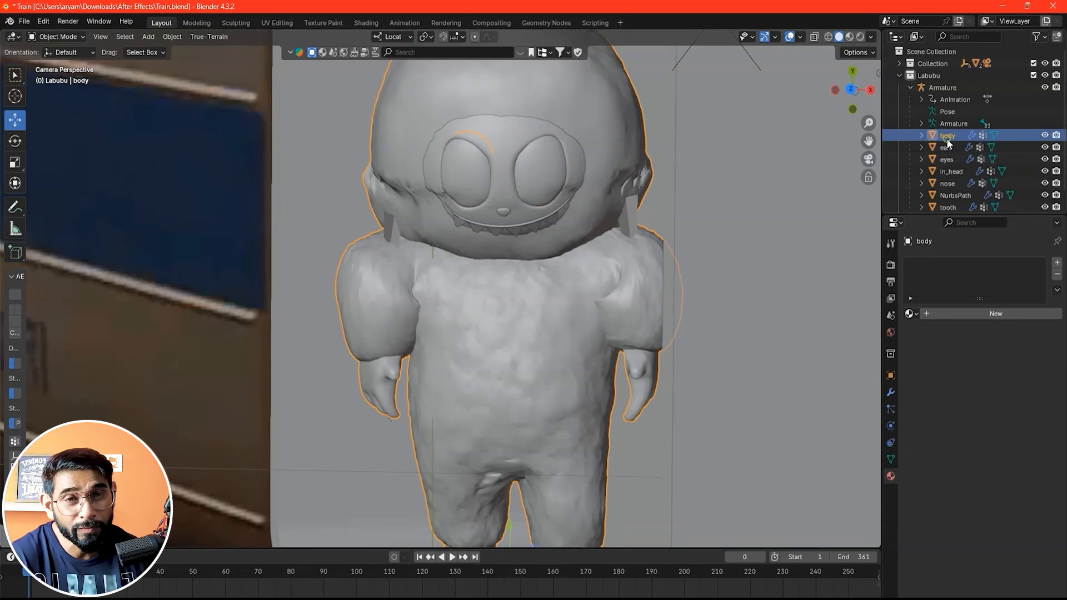
scroll(634, 228, "down", 3)
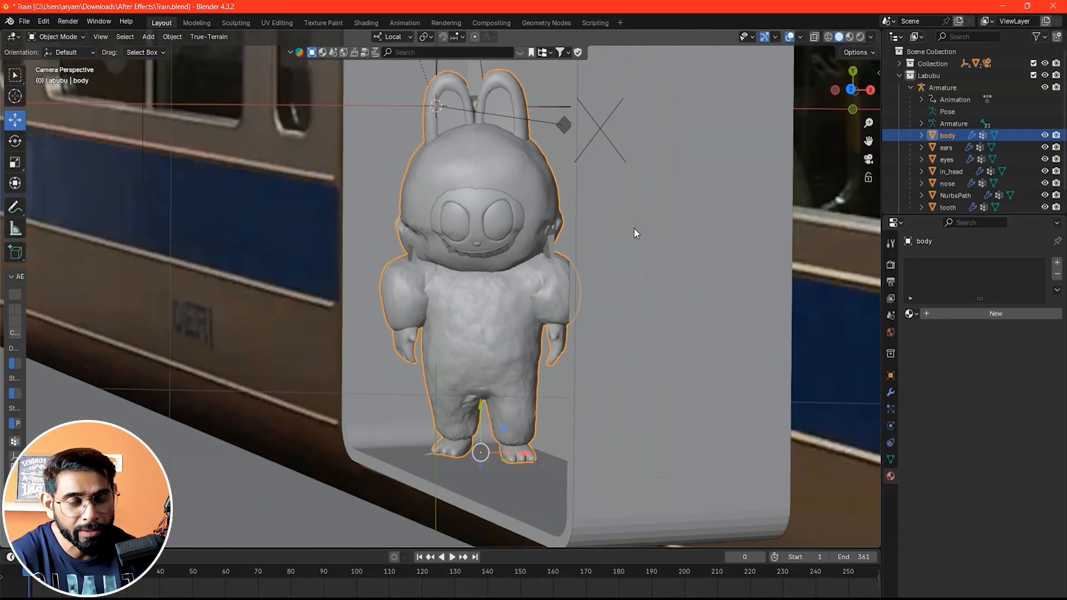
scroll(634, 229, "down", 2)
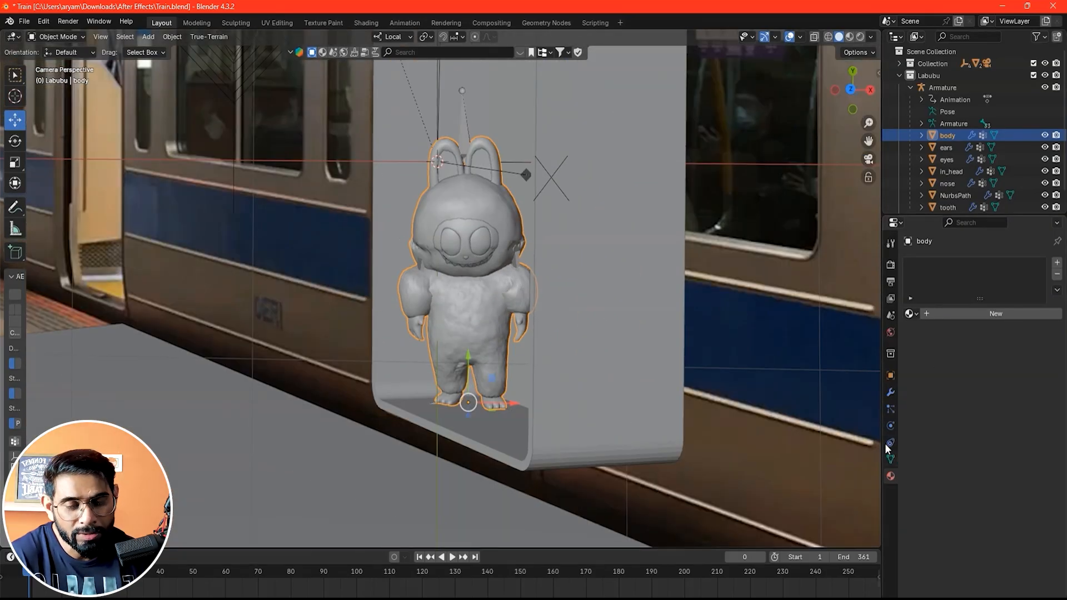
left_click(890, 410)
left_click(1057, 262)
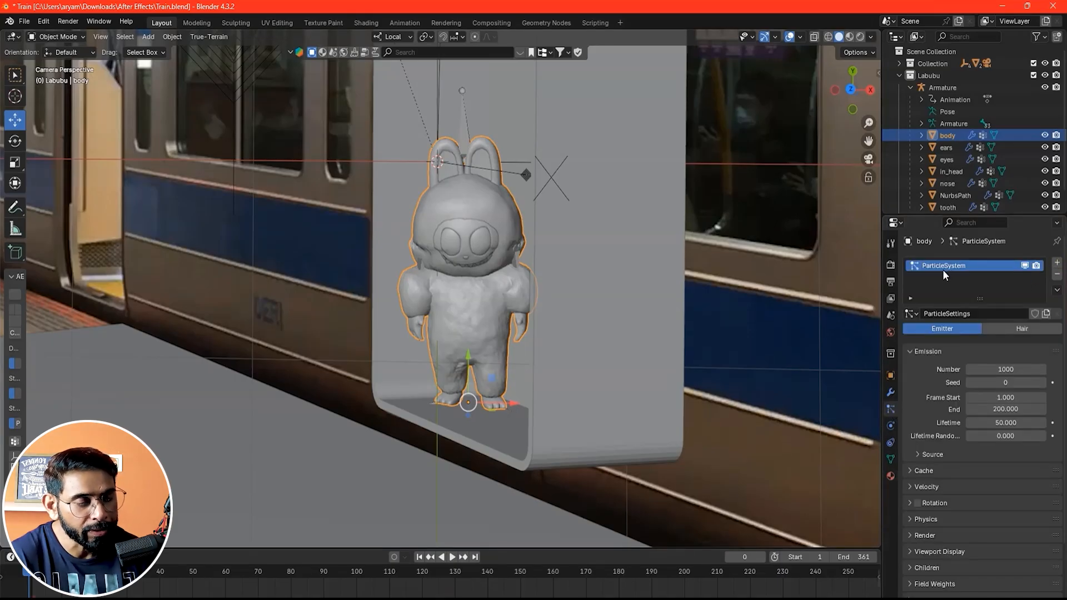
left_click(1023, 328)
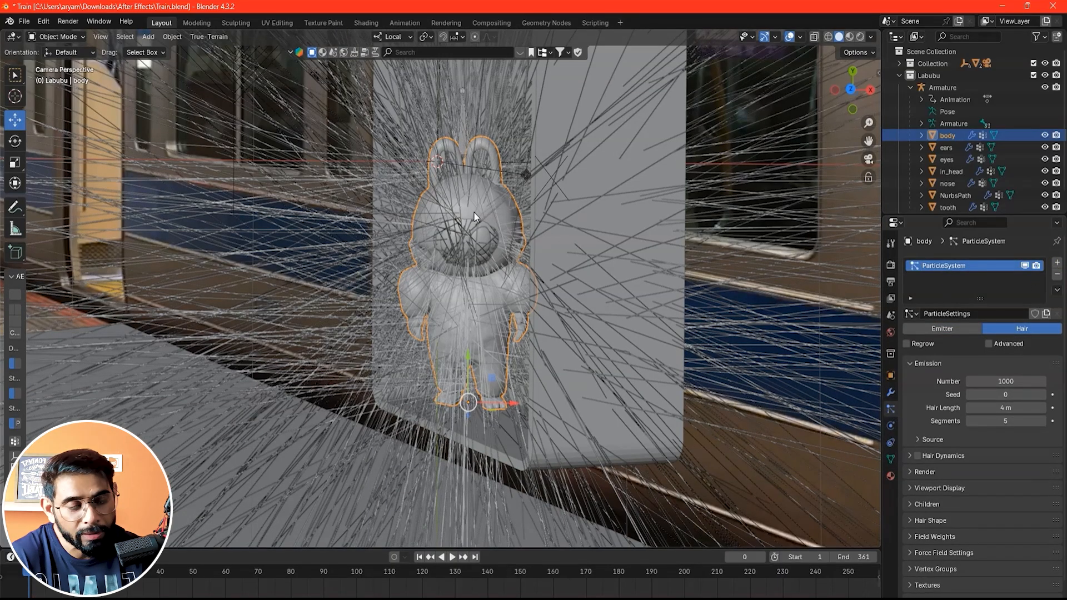
Step: Configure the body's hair particles with a number of 300, a hair length of 0.2 m and Hair Dynamics enabled
left_click(1017, 381)
type("300")
key("Return")
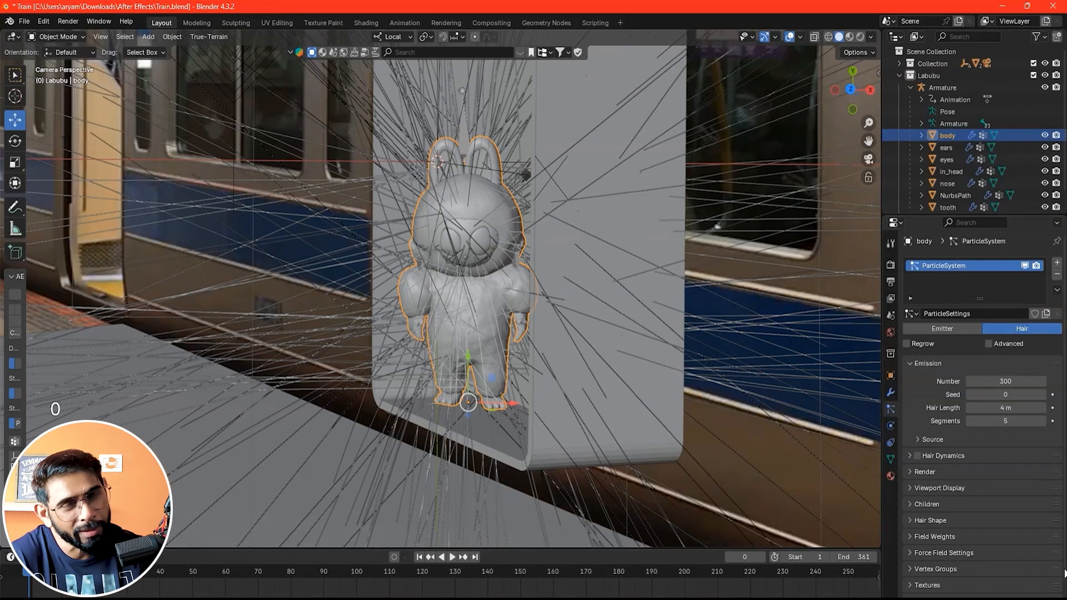
left_click_drag(1006, 408, 917, 408)
scroll(945, 146, "down", 1)
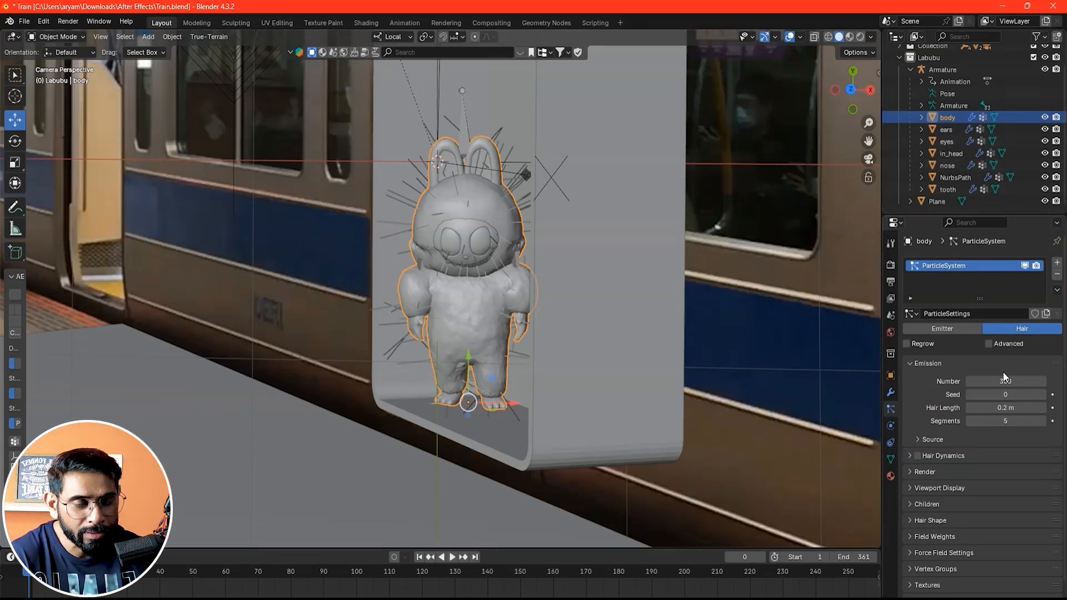
left_click(918, 456)
scroll(931, 482, "down", 2)
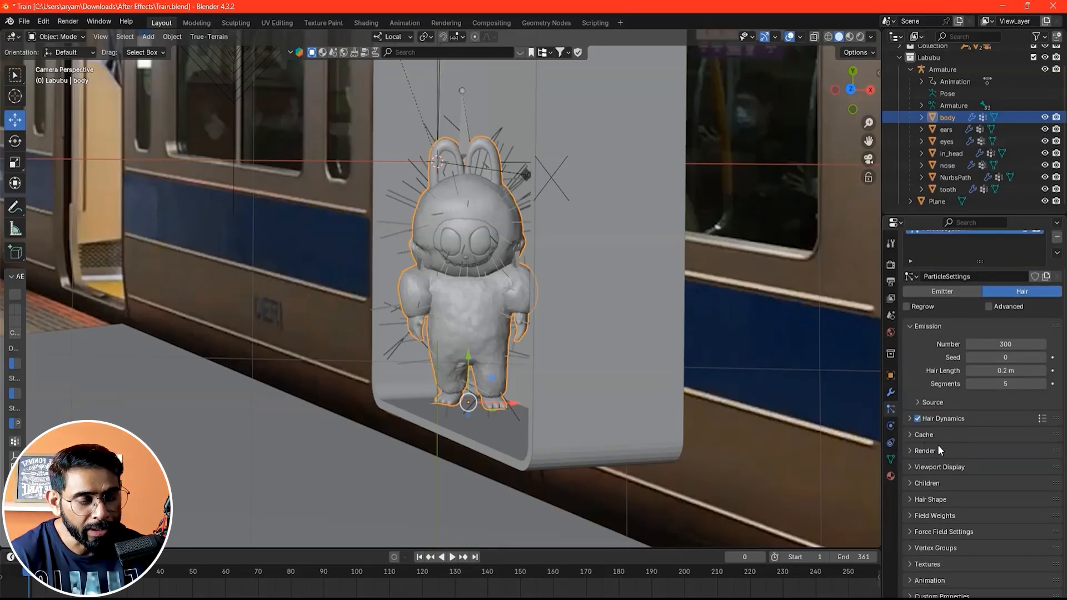
Step: Set the body hair's children to Interpolated with a display amount of 20
left_click(915, 451)
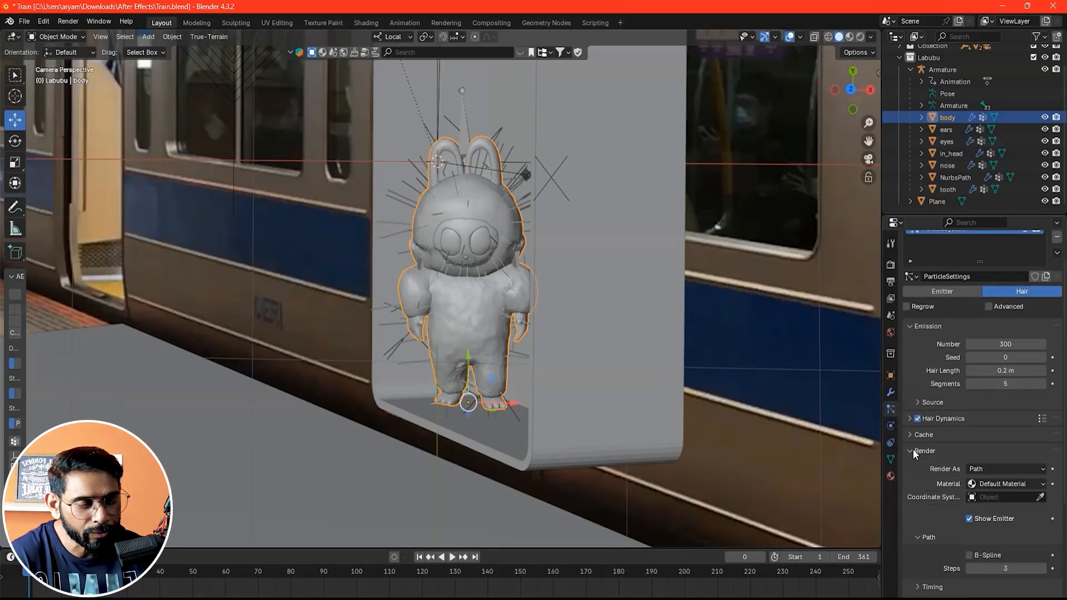
left_click(913, 451)
left_click(953, 484)
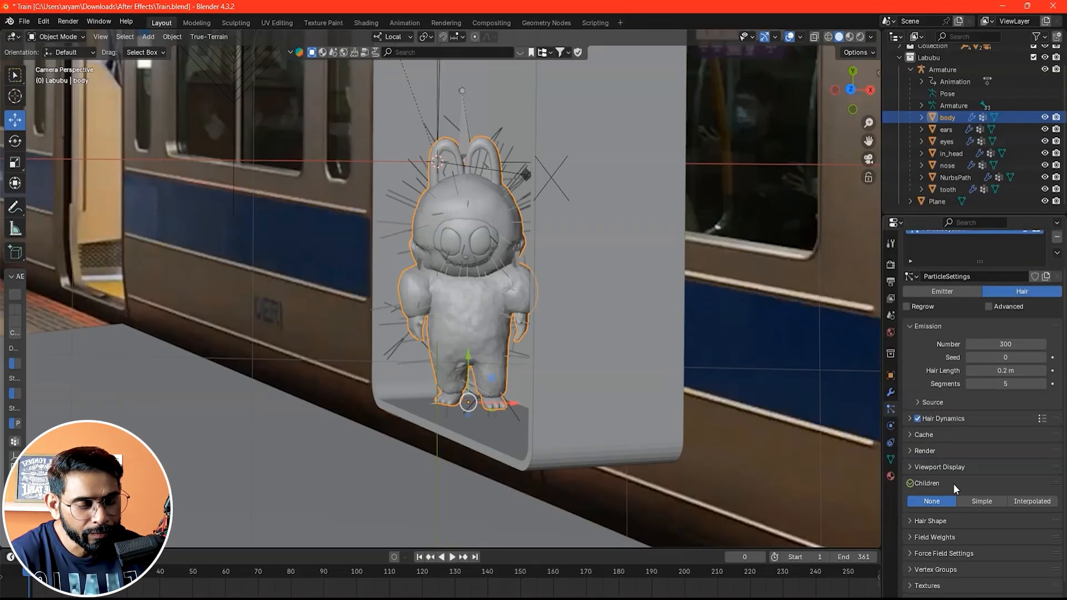
left_click(1033, 501)
left_click(994, 516)
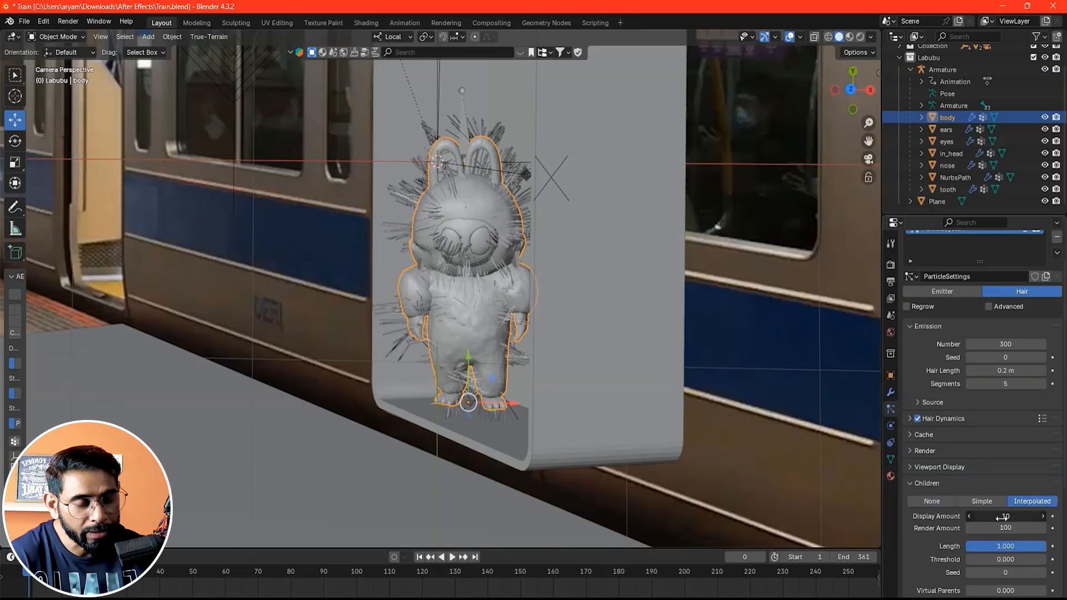
key("Return")
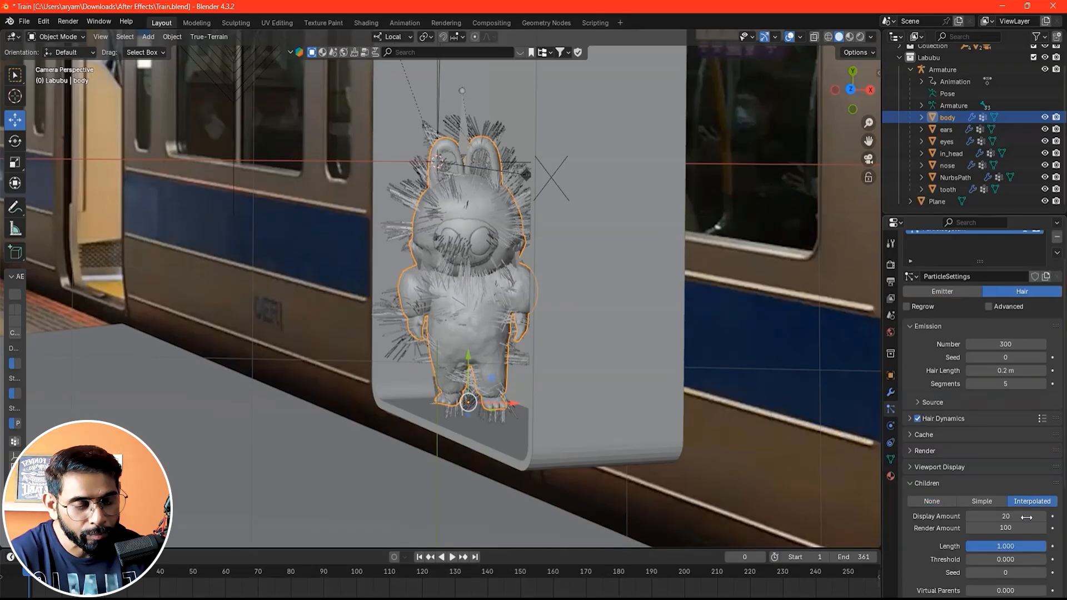
Step: Adjust the child hairs' clumping to a clump of about -0.490 and a shape of about -0.666
scroll(924, 439, "down", 4)
scroll(925, 439, "down", 3)
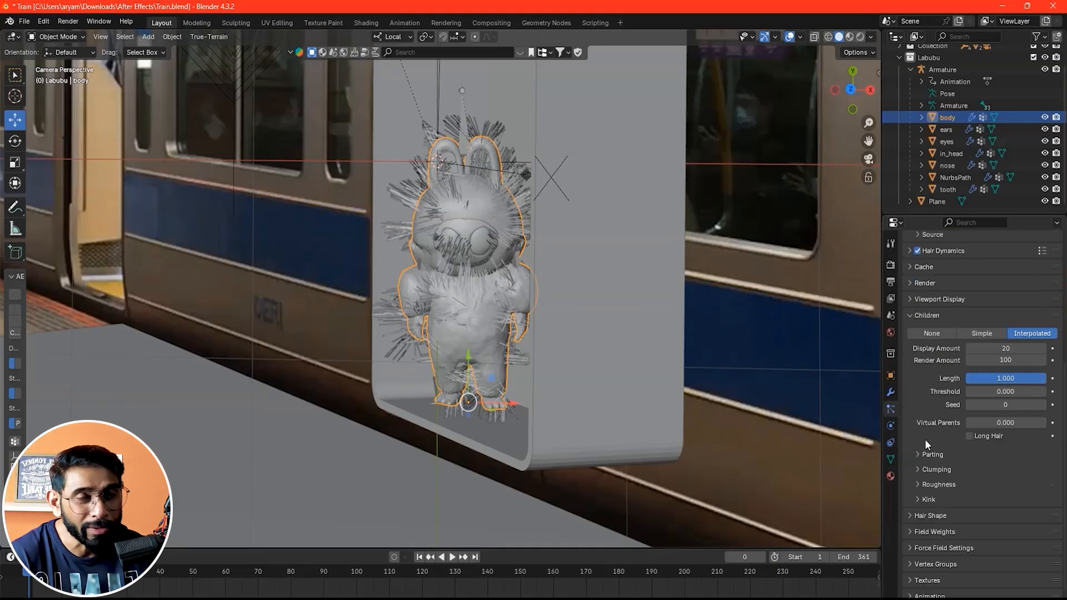
scroll(993, 437, "down", 1)
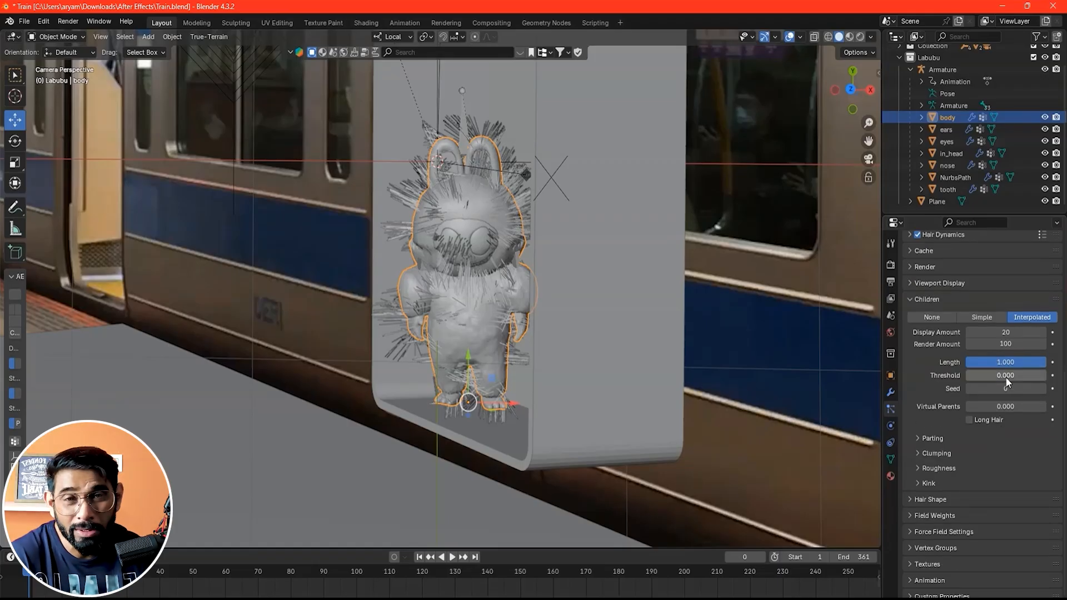
left_click(920, 453)
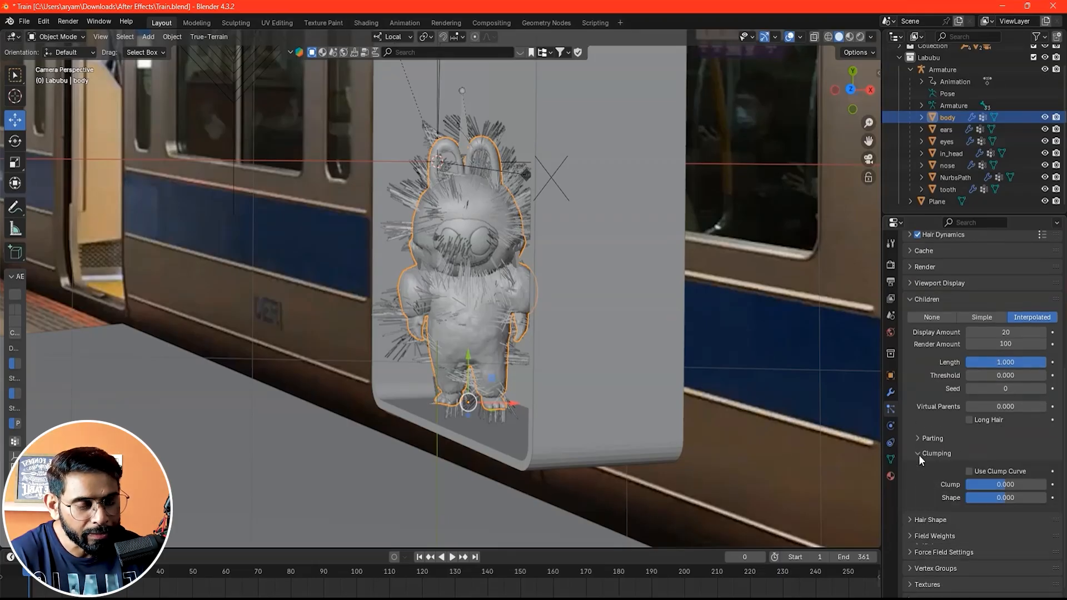
left_click_drag(1003, 489, 974, 498)
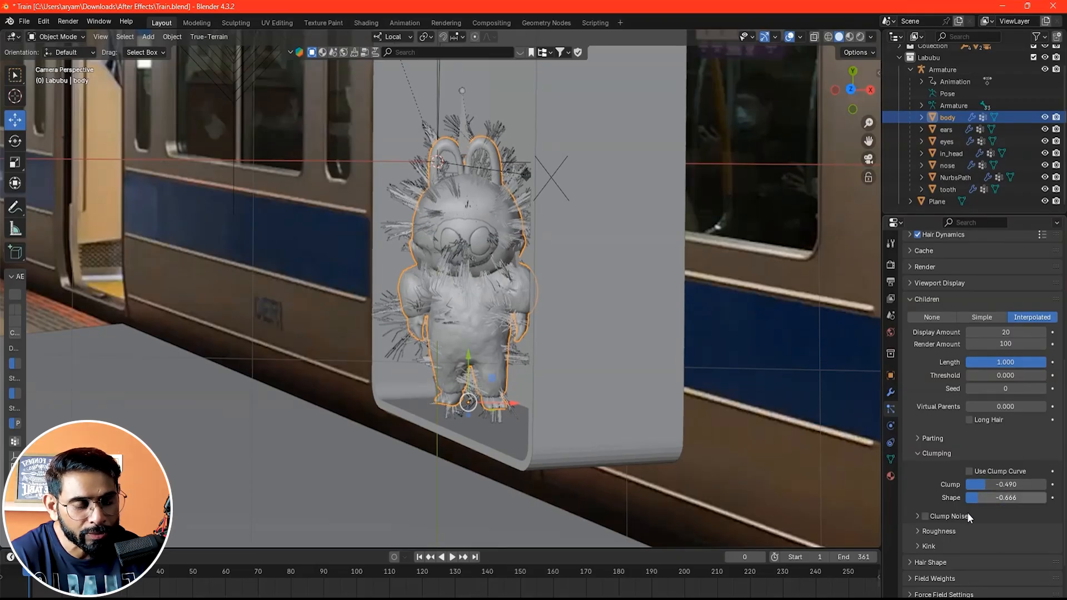
Step: Adjust the child hairs' uniform roughness to about 0.053 with a size of about 1.030
left_click(918, 530)
left_click_drag(1000, 574, 1014, 563)
scroll(1036, 458, "down", 6)
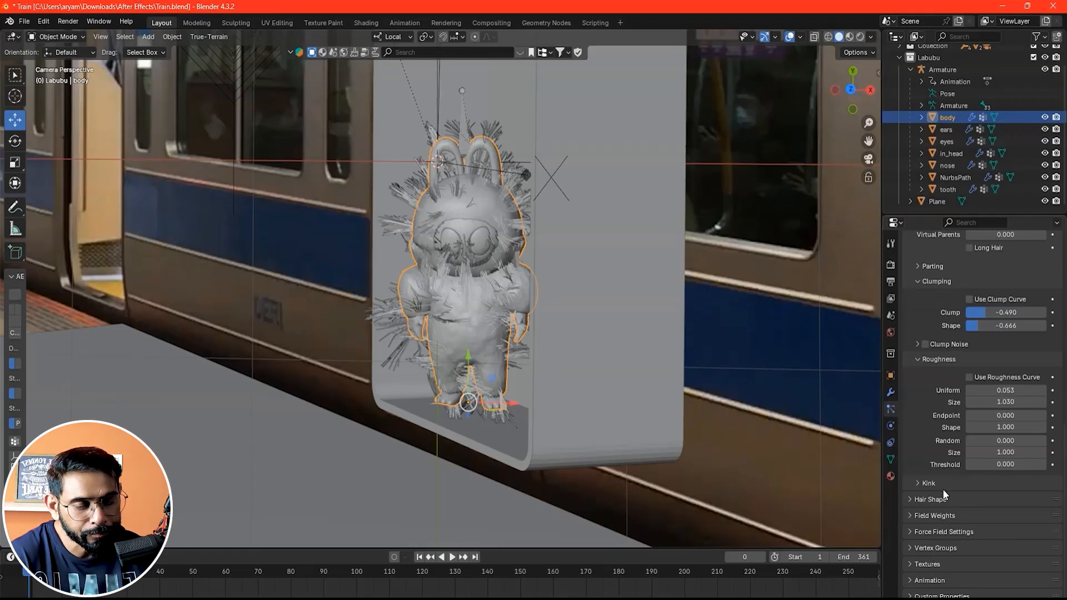
Step: Shorten the body's hair by setting the hair length to 0.1 m
scroll(942, 489, "up", 12)
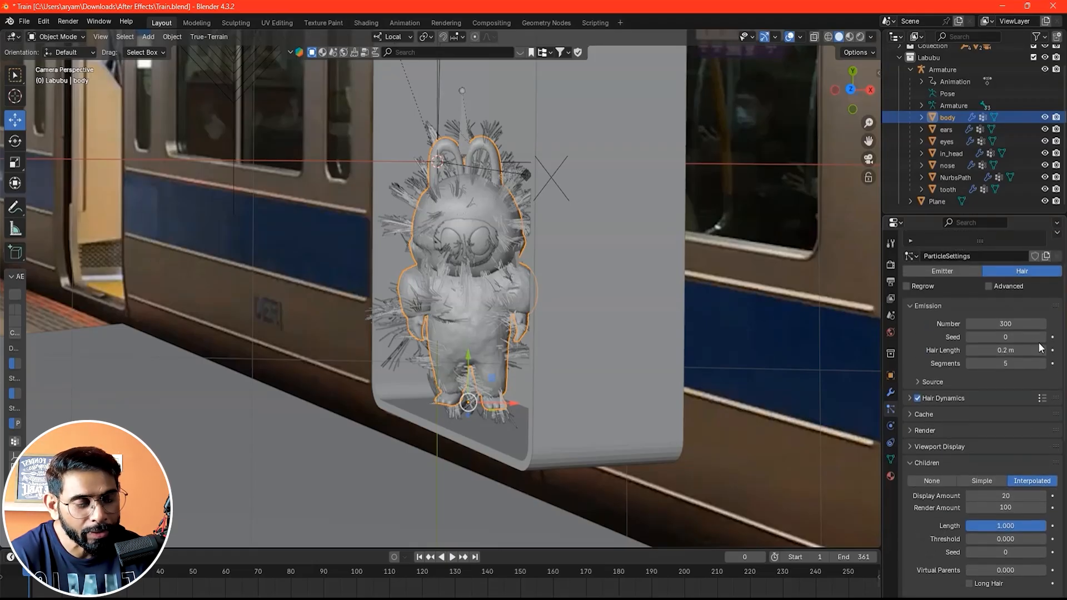
left_click(1011, 352)
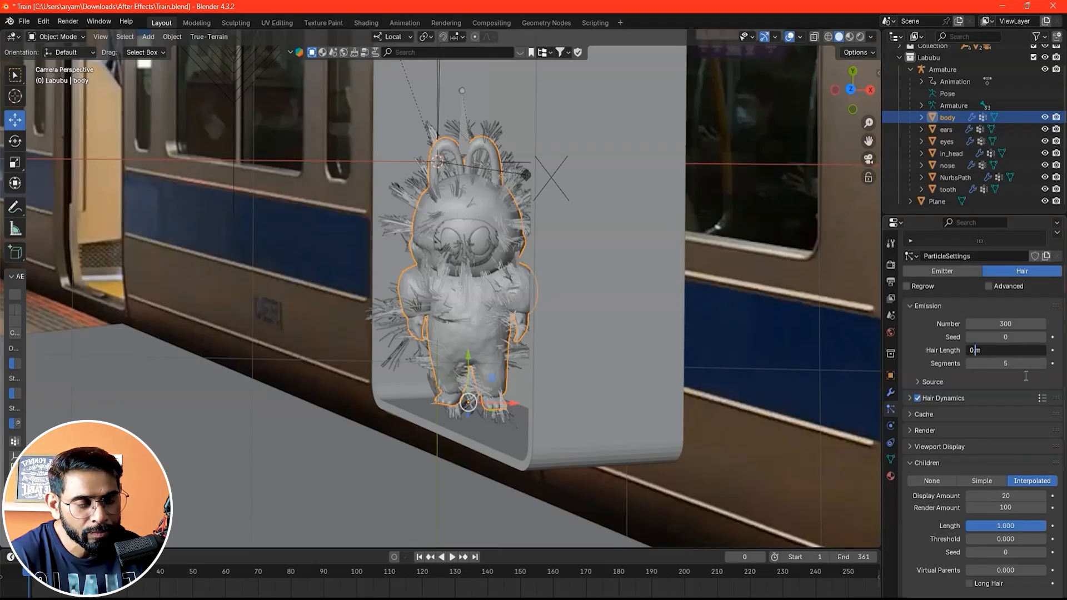
key("Return")
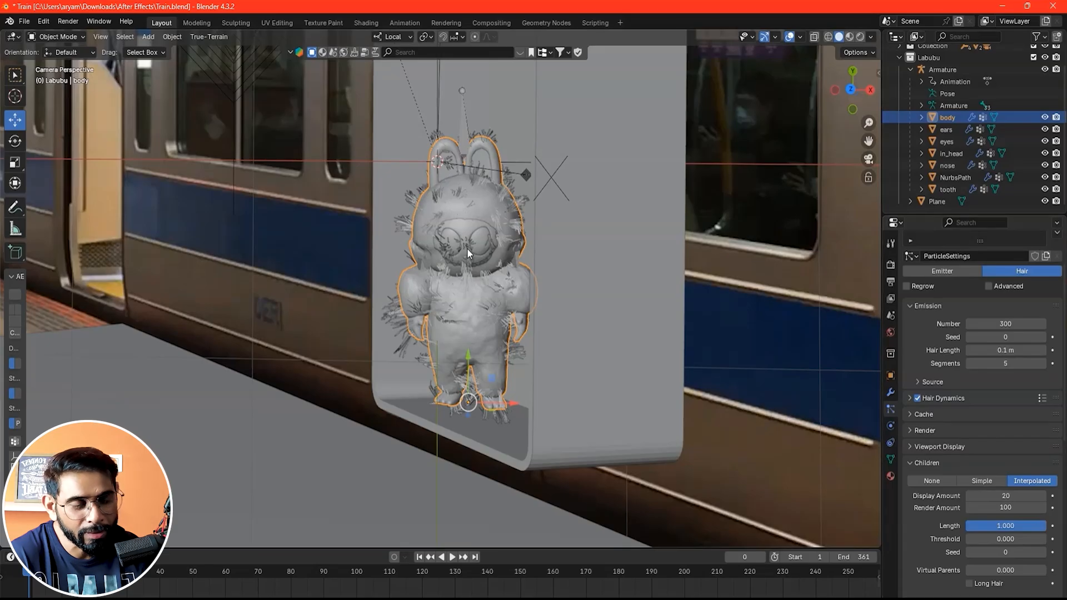
scroll(1011, 430, "down", 5)
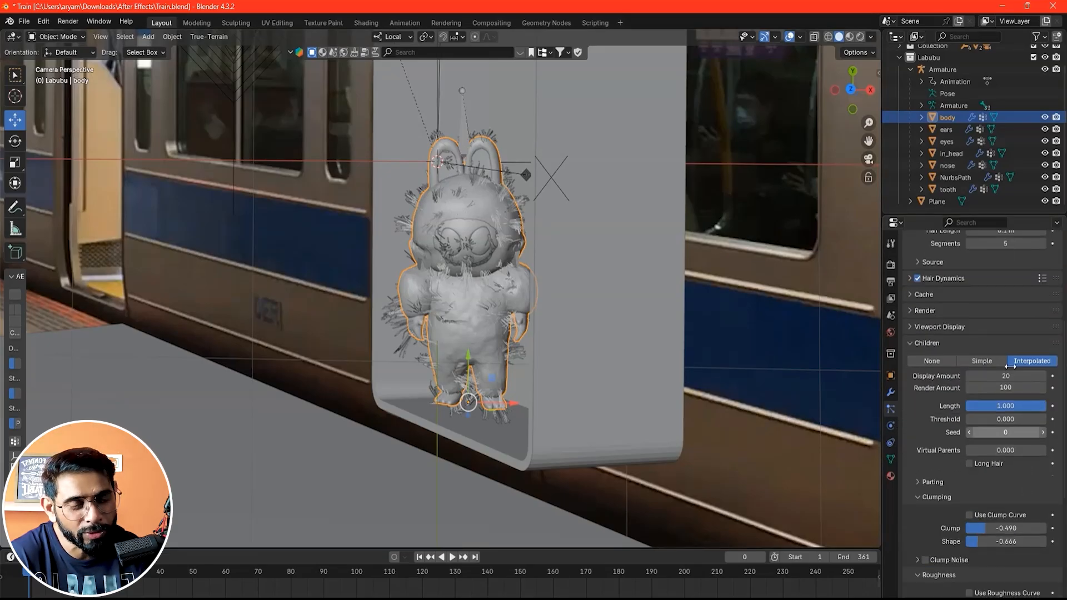
scroll(998, 445, "down", 1)
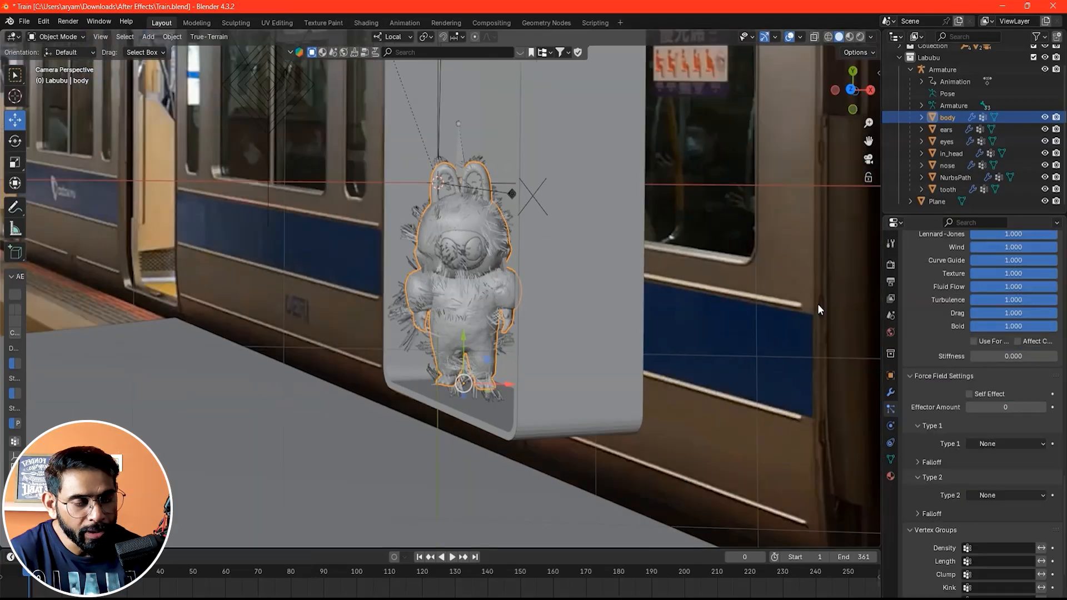
Step: Give the body mesh a new material with a Principled Hair BSDF surface and a pink colour
left_click(891, 478)
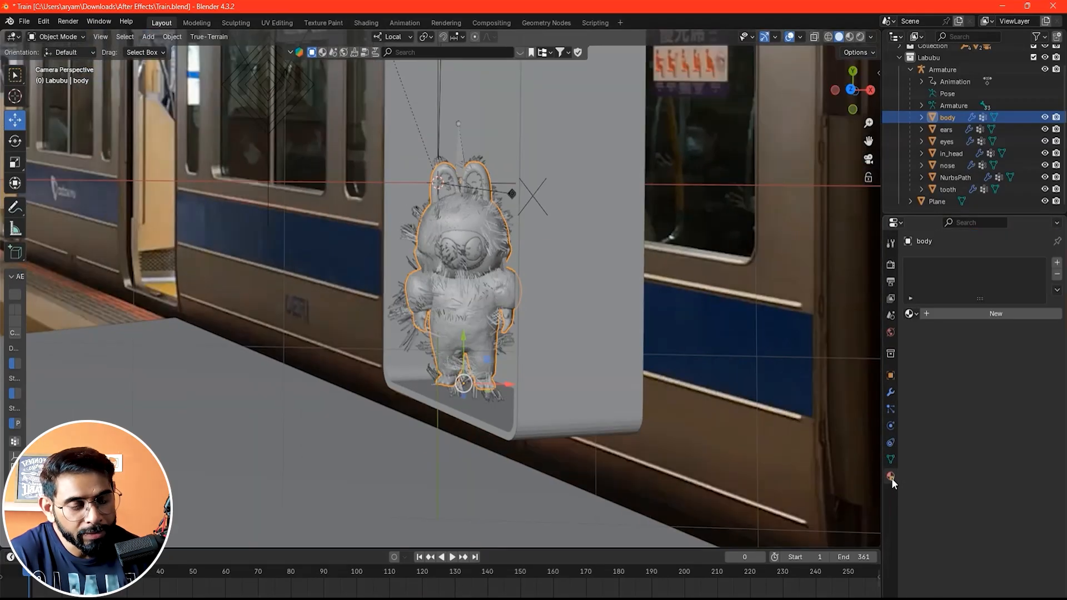
left_click(937, 317)
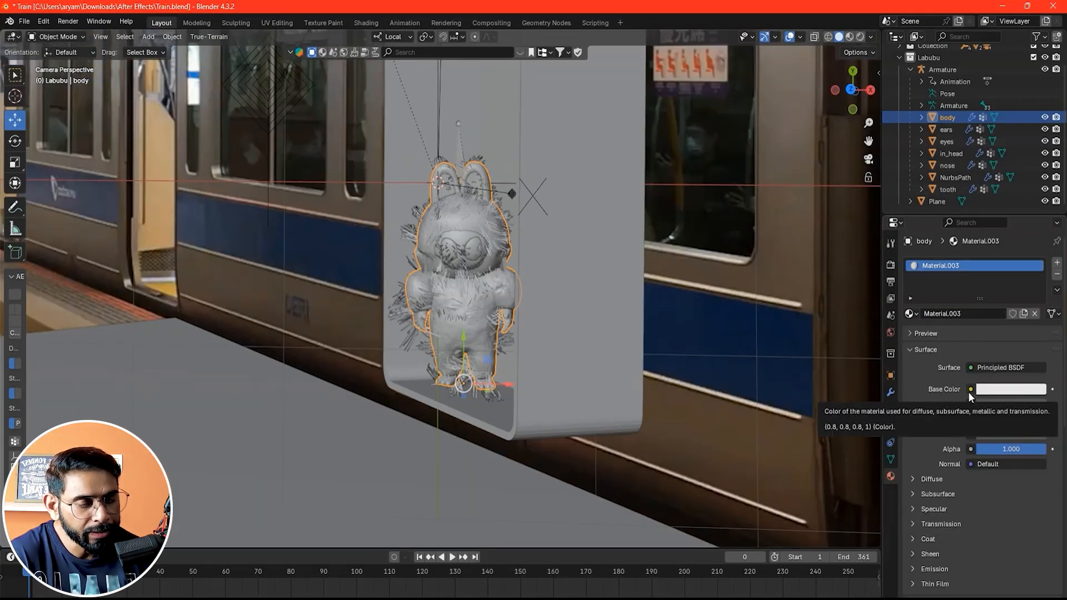
left_click(971, 368)
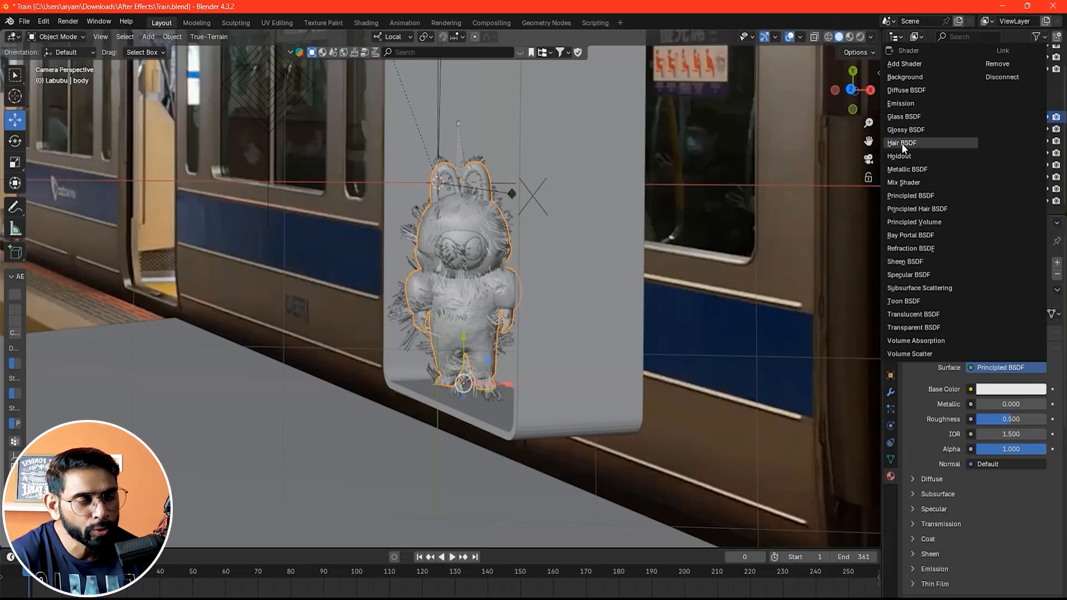
left_click(918, 208)
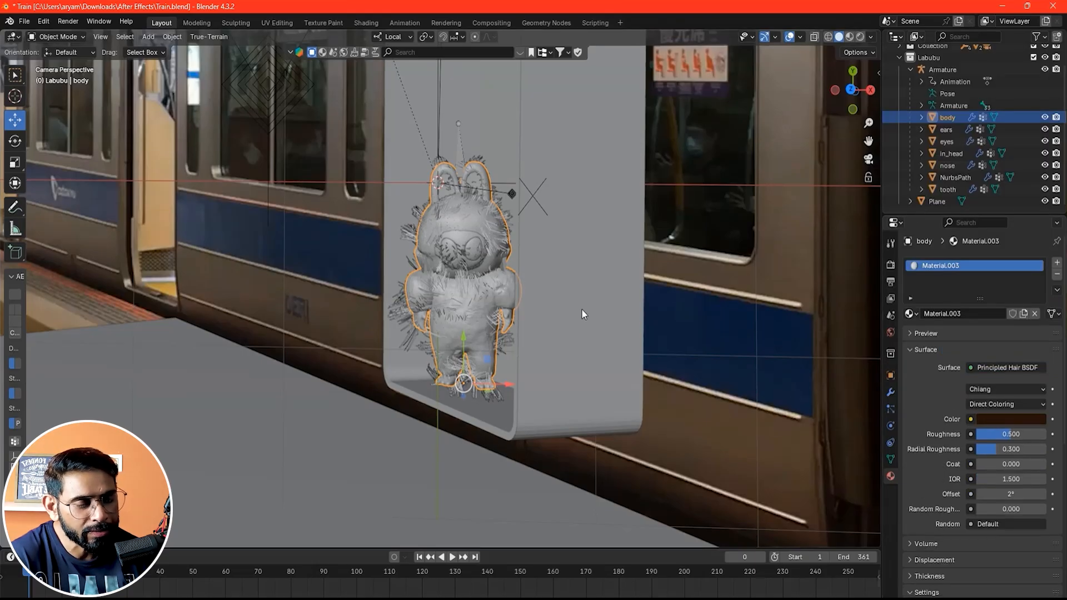
left_click(1032, 422)
left_click(1036, 296)
left_click_drag(993, 270, 1014, 288)
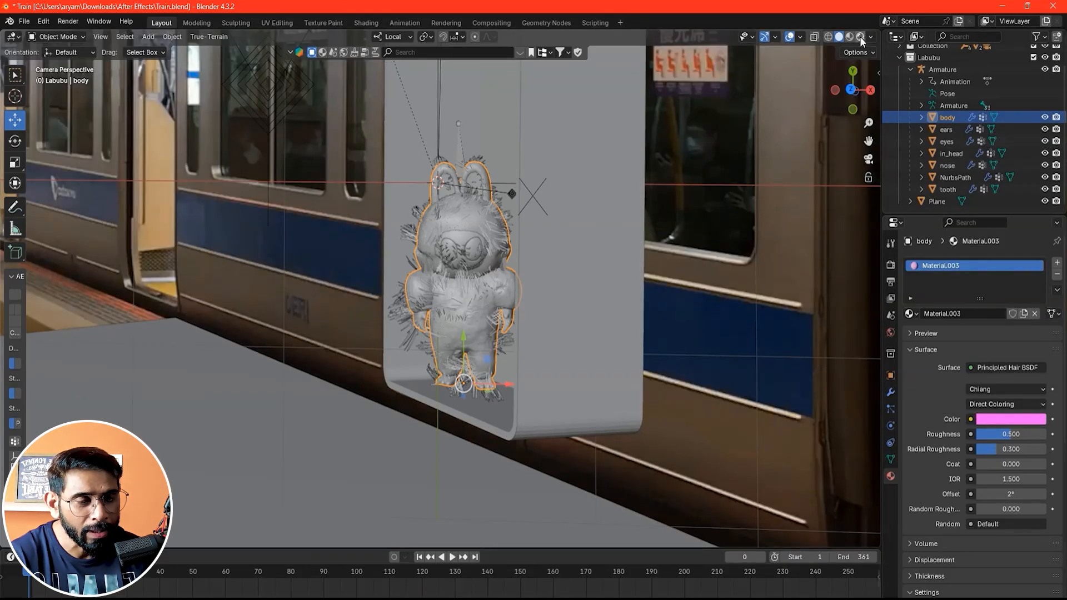
Step: Switch the viewport to Material Preview shading to show the pink fur against the train footage
scroll(537, 285, "down", 2)
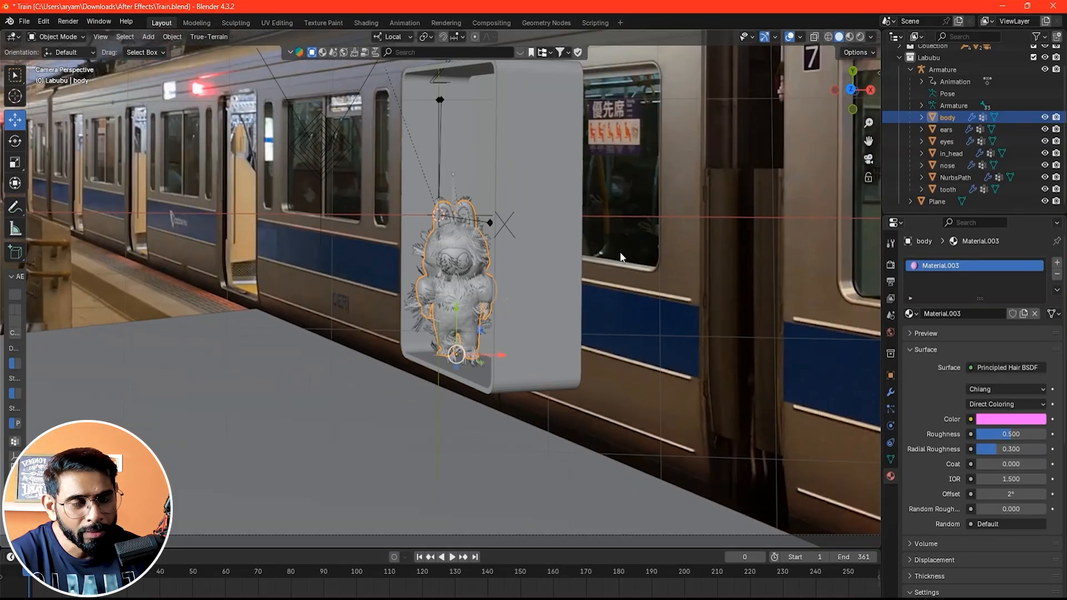
left_click(849, 37)
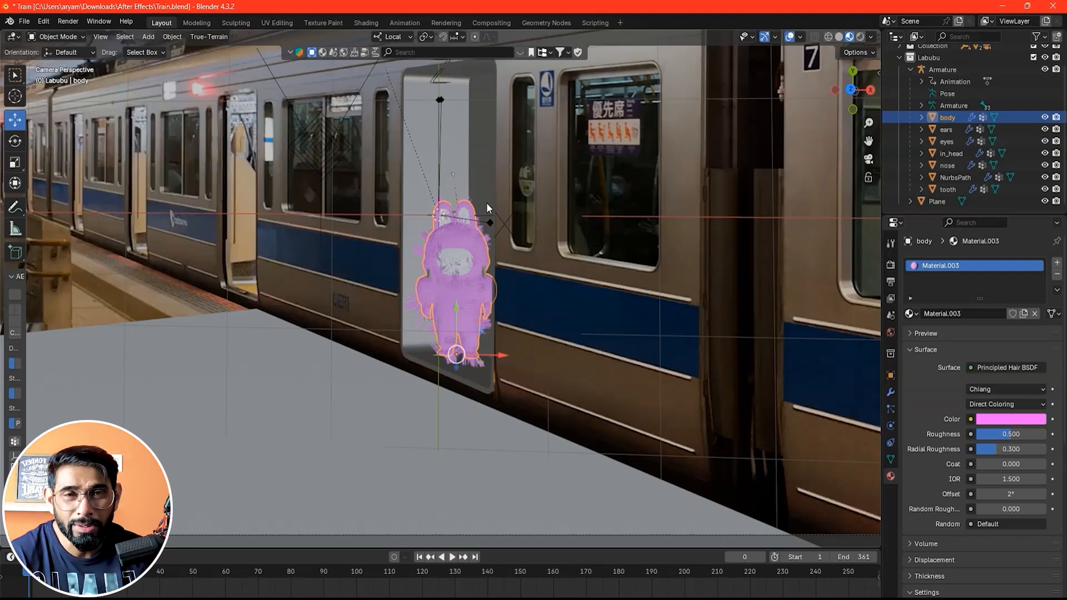
scroll(494, 230, "down", 3)
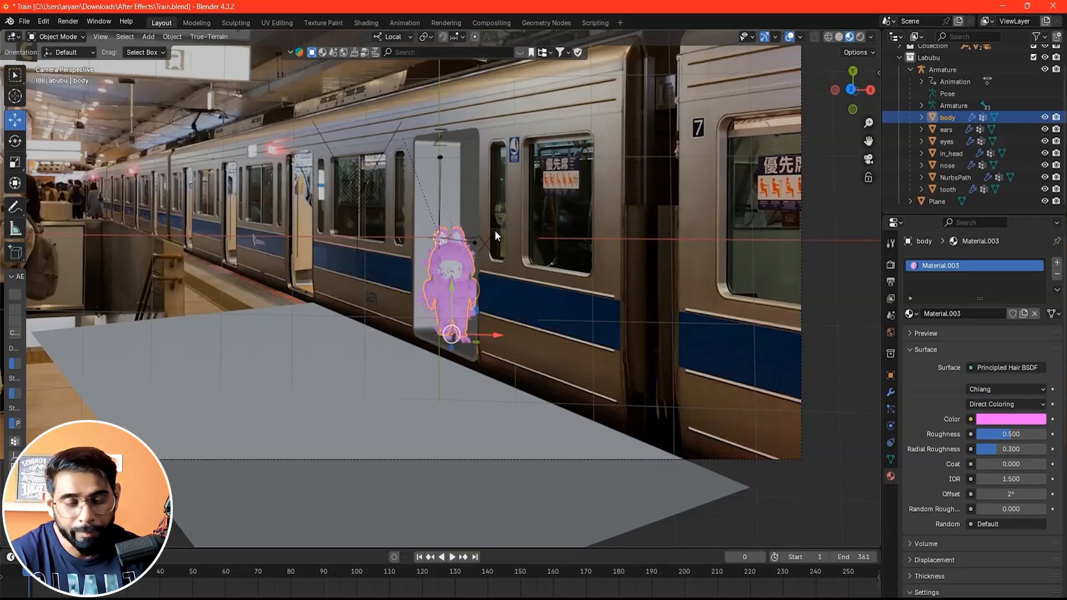
Step: Light the world with an Environment Texture using the rogland_moonlit_night image from the HDR Images folder on drive E
left_click(891, 332)
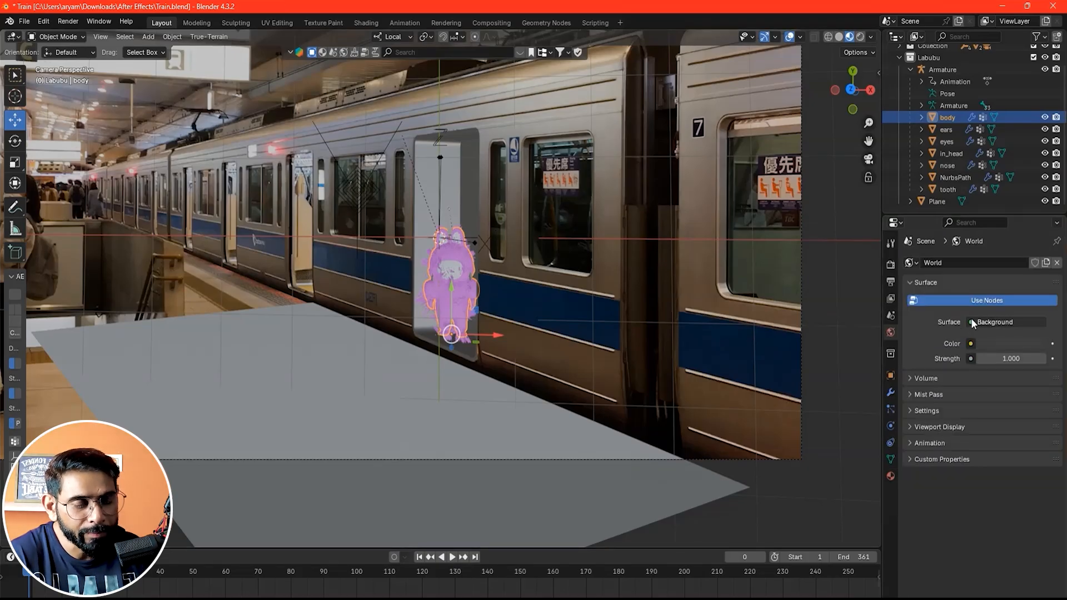
left_click(971, 343)
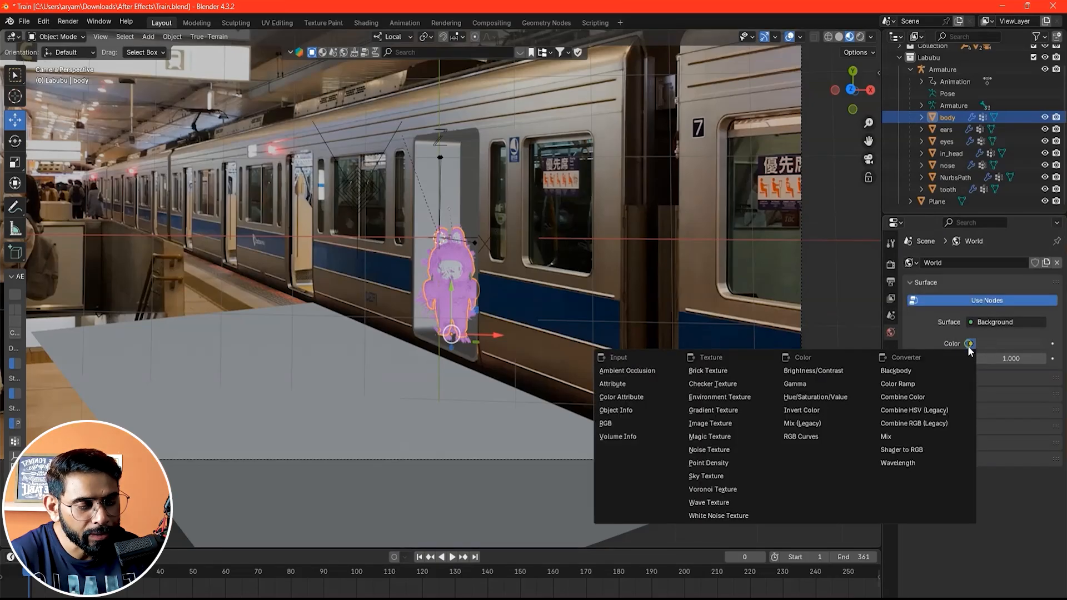
left_click(720, 396)
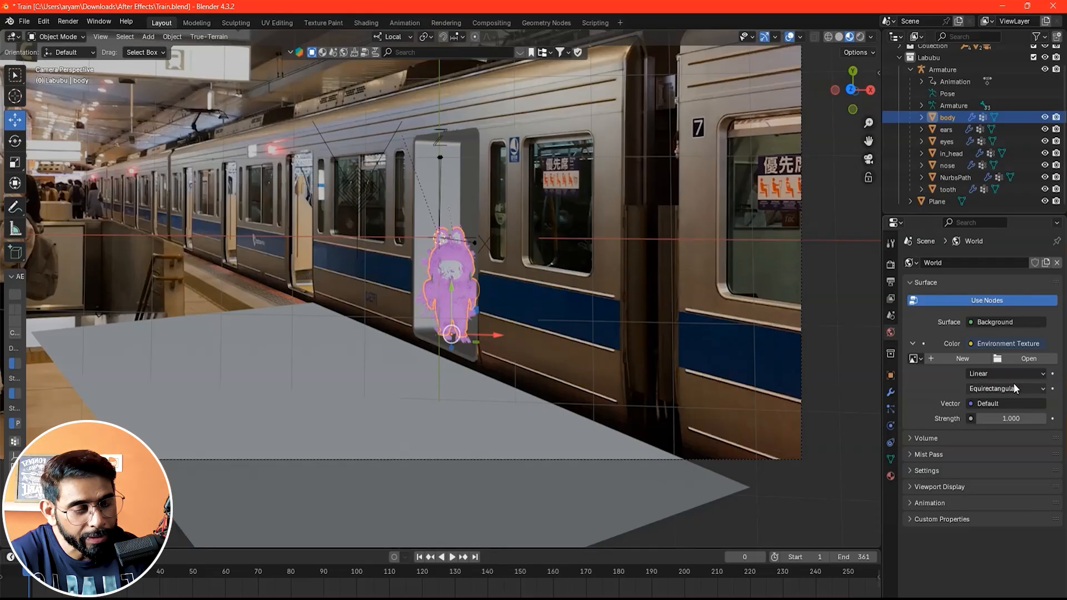
left_click(1034, 362)
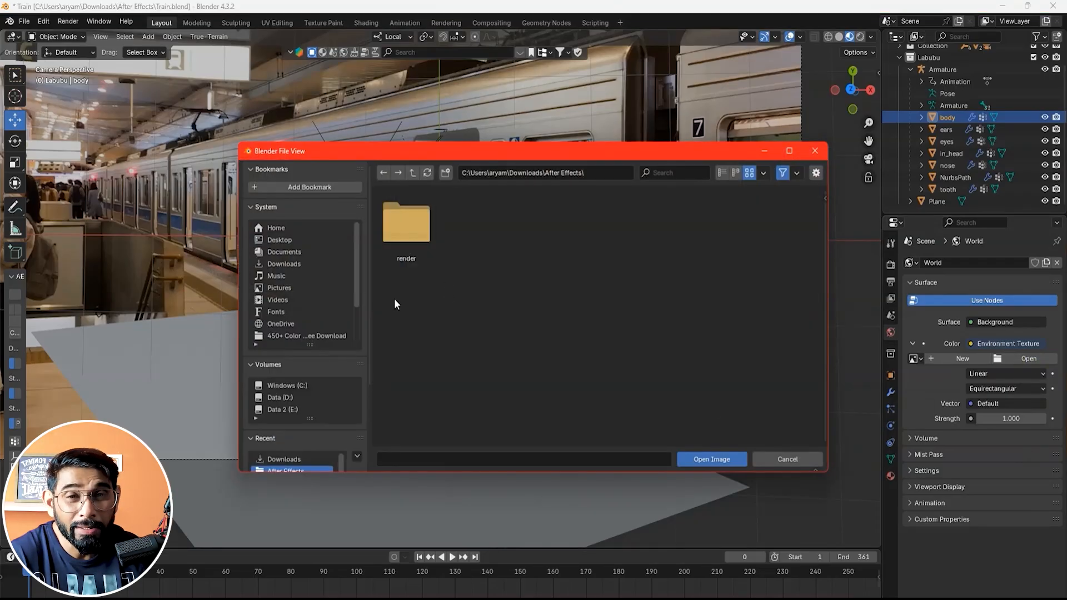
scroll(312, 381, "down", 4)
left_click(285, 411)
scroll(635, 343, "down", 3)
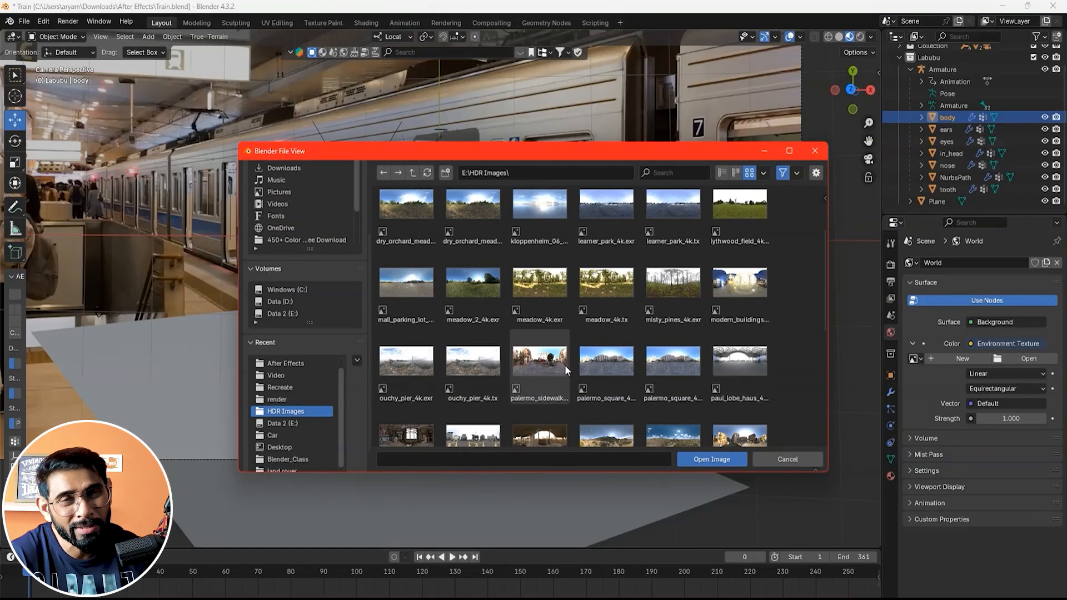
scroll(564, 367, "down", 2)
left_click(616, 378)
double_click(616, 378)
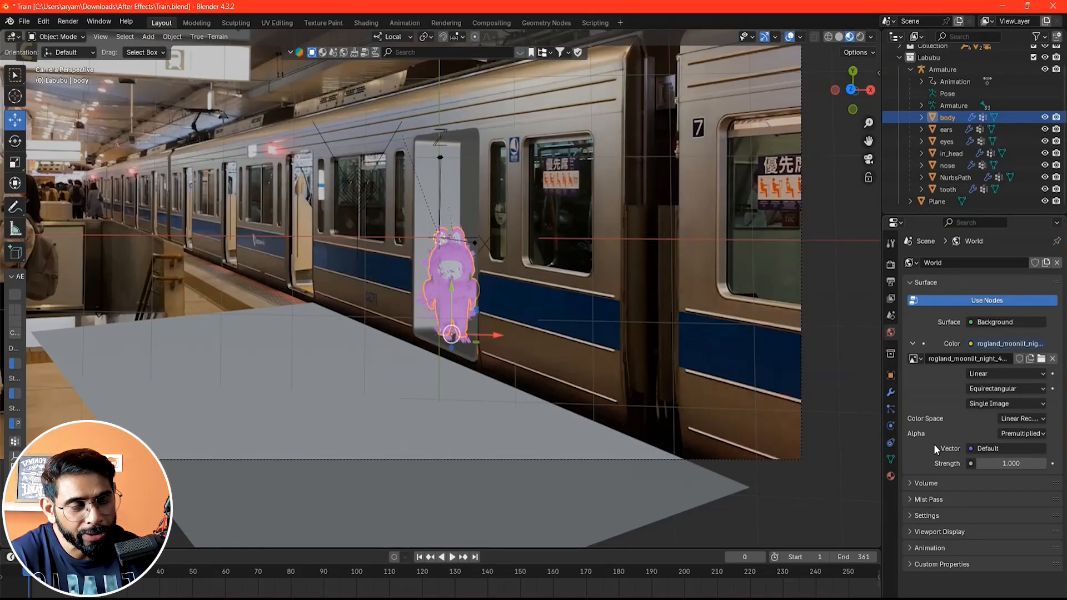
Step: Set the render engine to Cycles with 256 maximum render samples
left_click(890, 264)
left_click(993, 263)
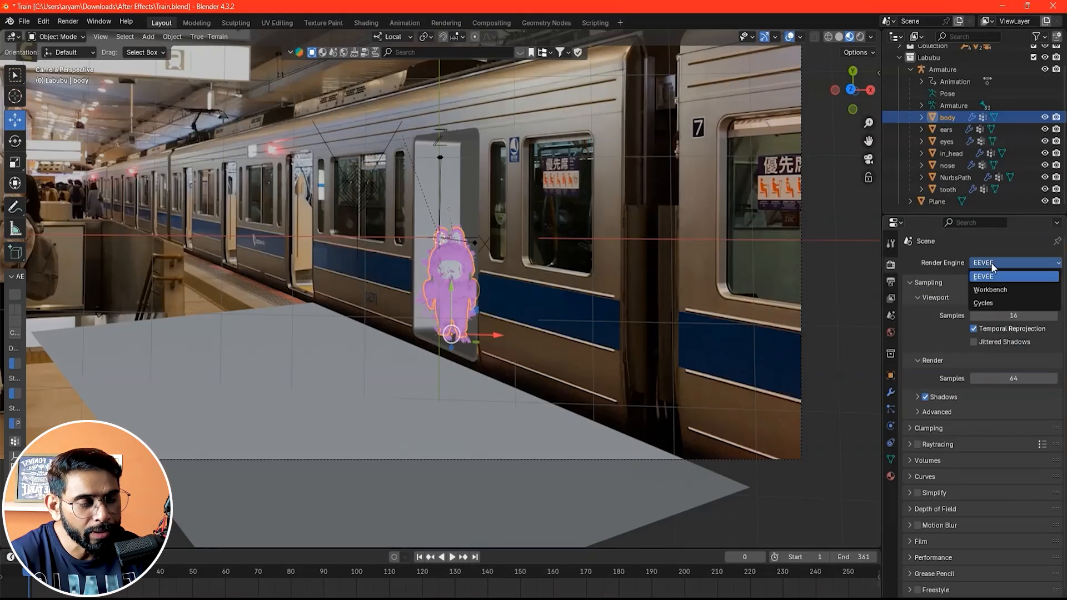
left_click(992, 301)
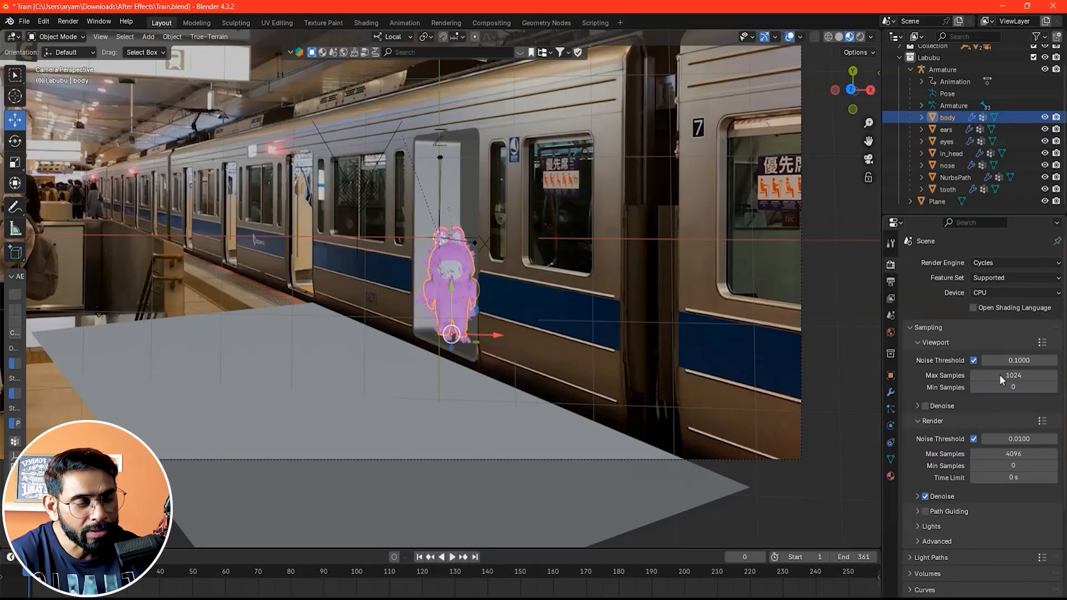
left_click(1014, 454)
type("2")
key("Return")
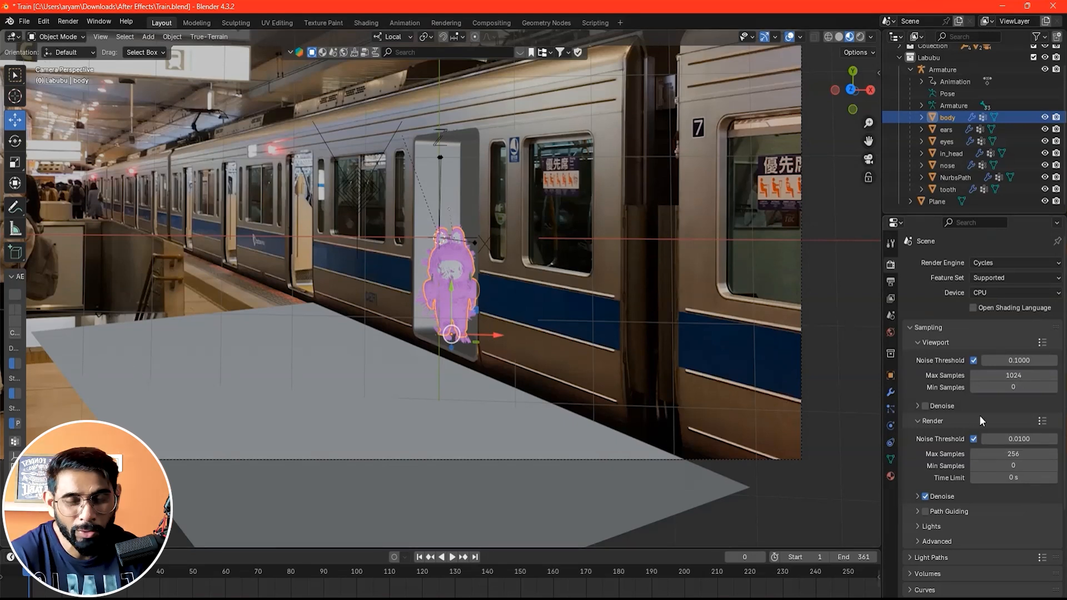
Step: Bake the body's hair dynamics cache from frame 1 to simulation end frame 251
left_click(890, 409)
scroll(983, 456, "down", 4)
scroll(966, 475, "down", 10)
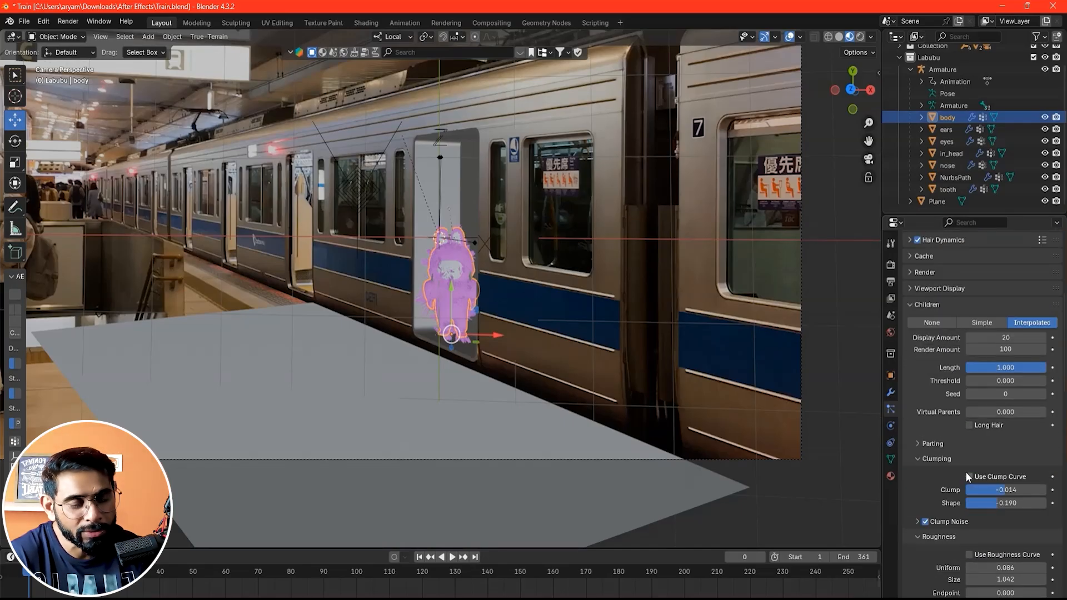
scroll(934, 440, "down", 12)
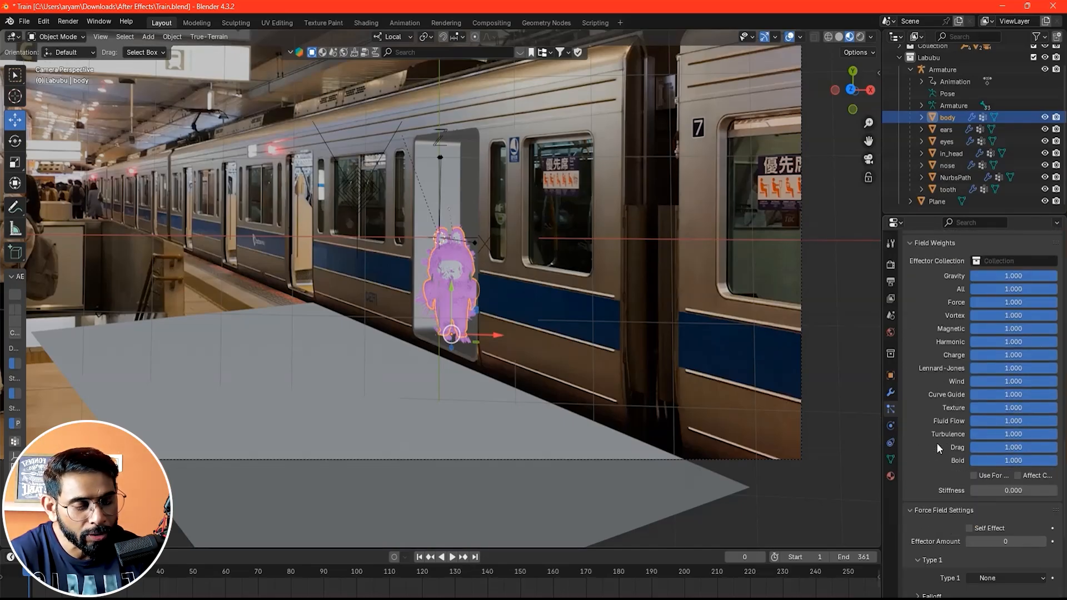
scroll(936, 443, "up", 15)
scroll(936, 442, "up", 9)
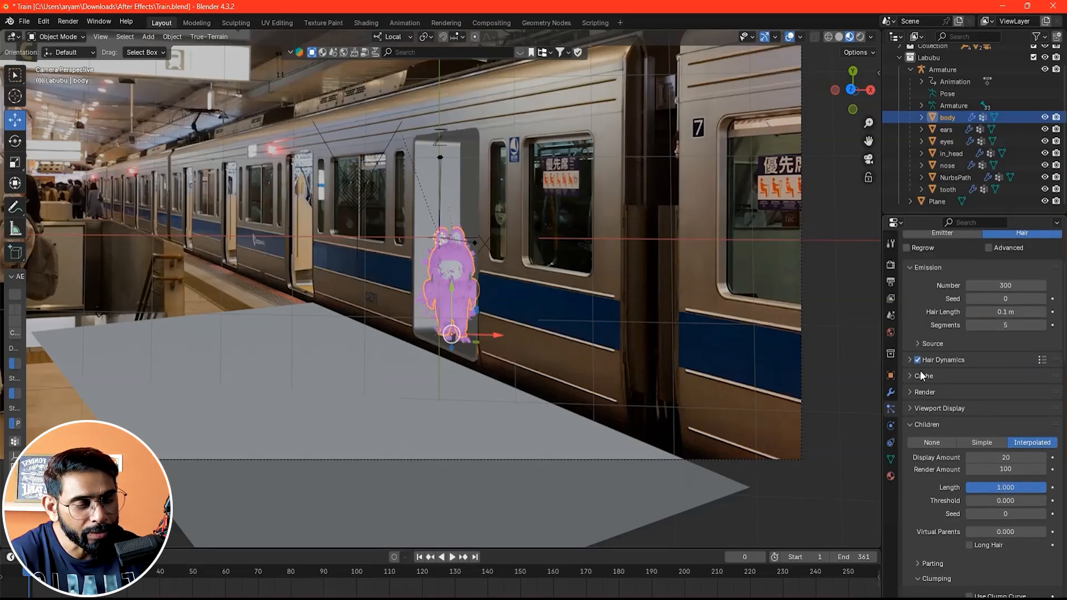
left_click(922, 376)
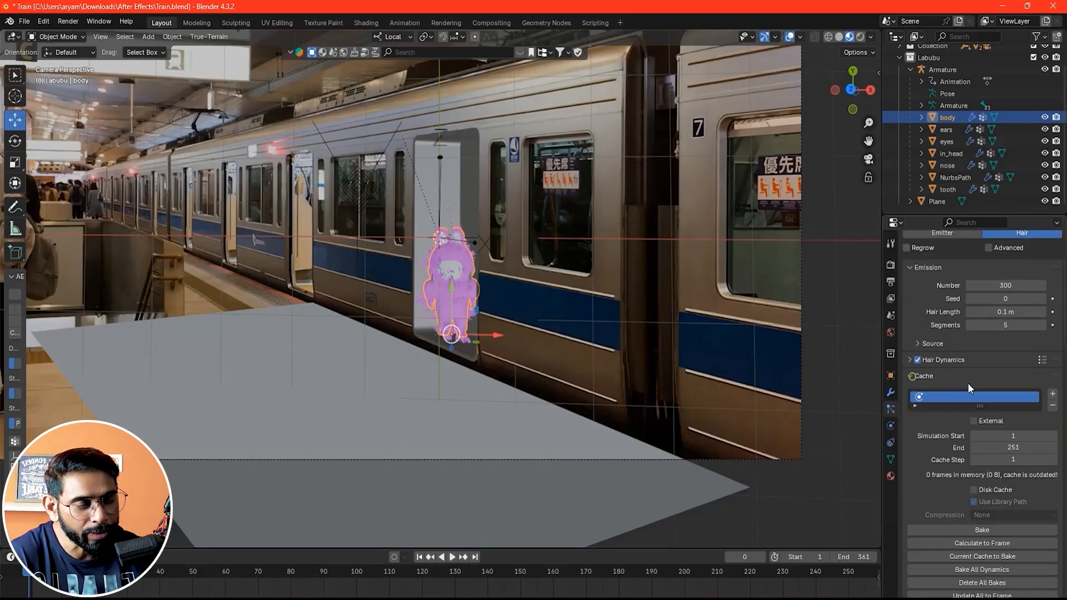
left_click(1013, 448)
type("251")
key("Return")
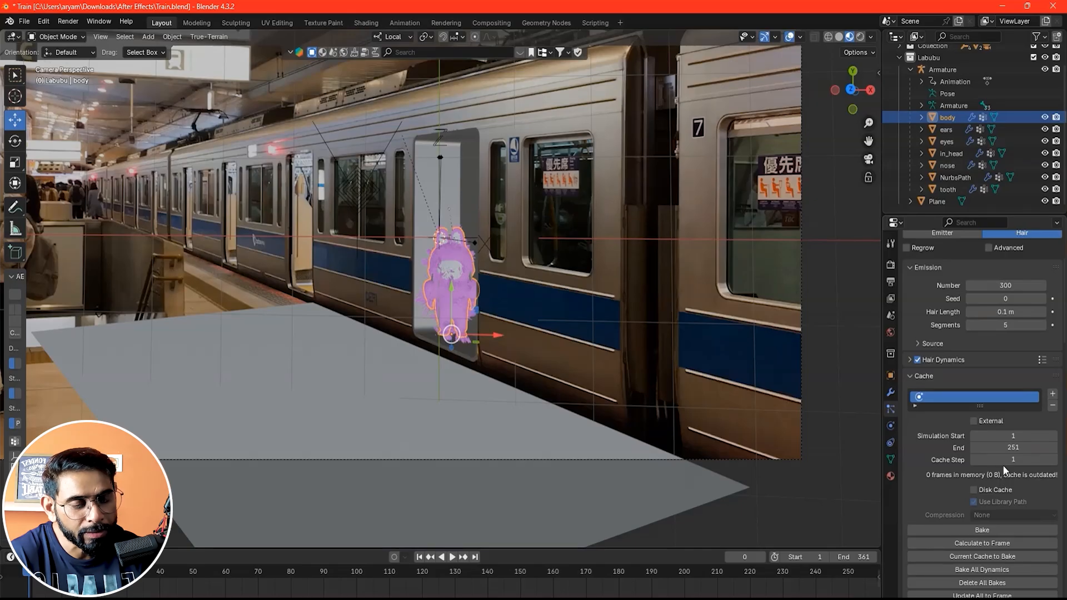
left_click(982, 530)
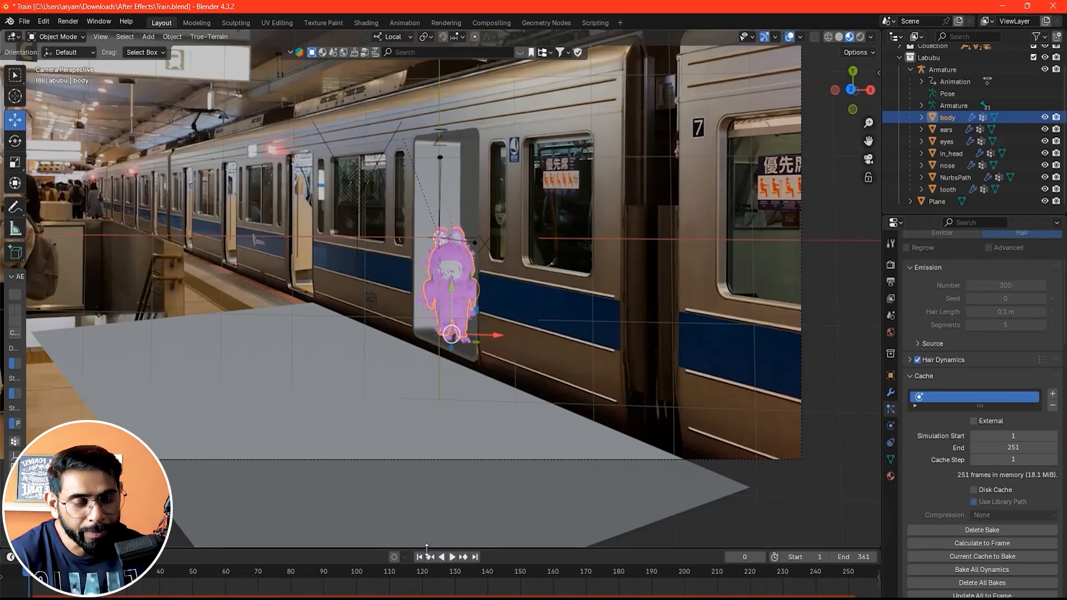
Step: Play and scrub through the baked animation to check the fur motion on the jumping character, ending at frame 2
left_click(450, 558)
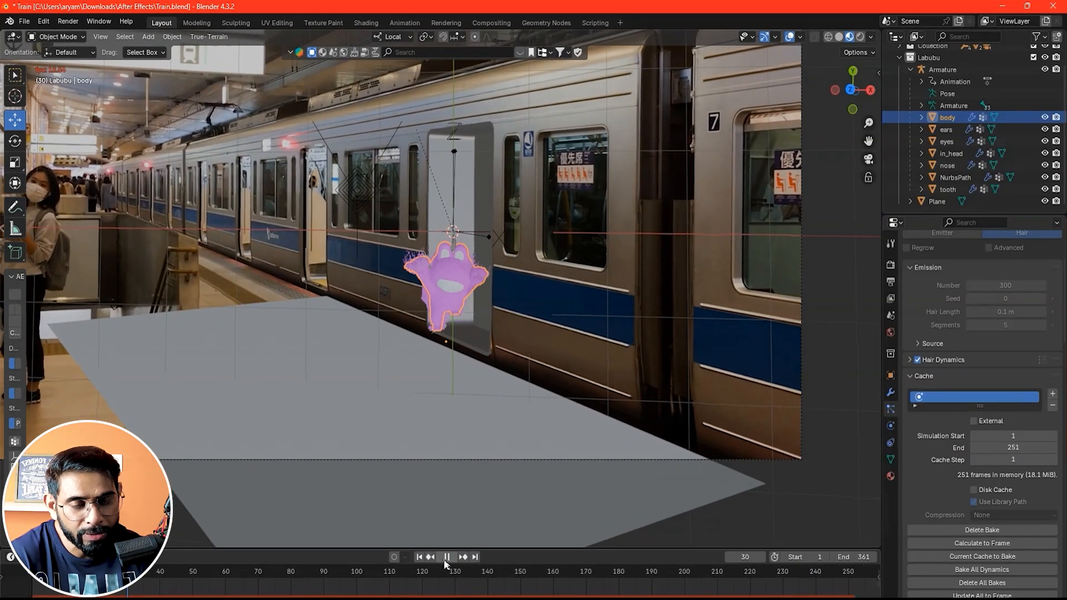
left_click(446, 557)
scroll(488, 413, "up", 3)
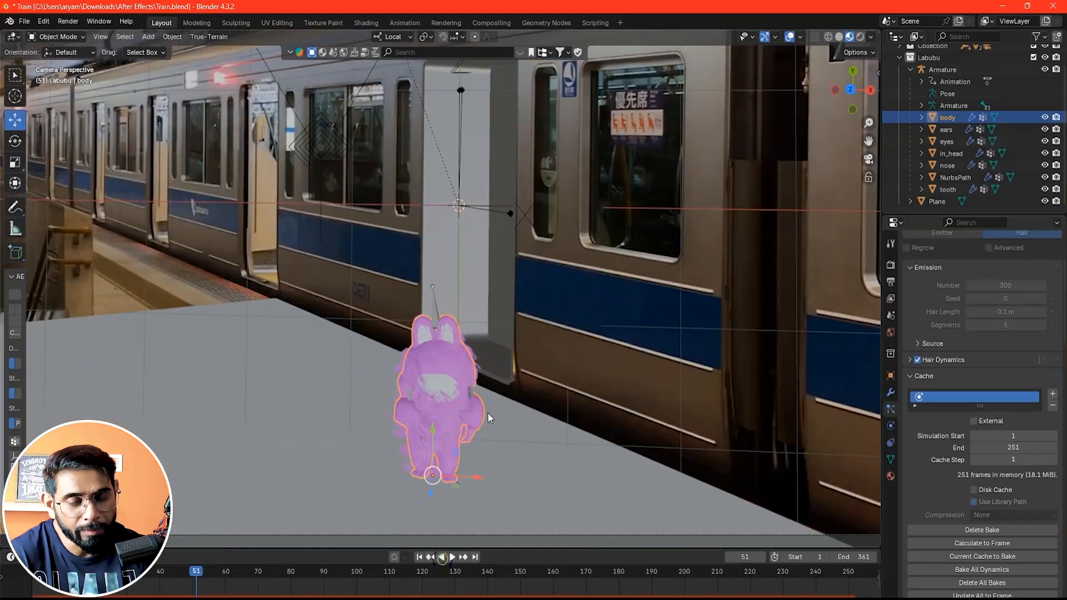
scroll(487, 414, "down", 5)
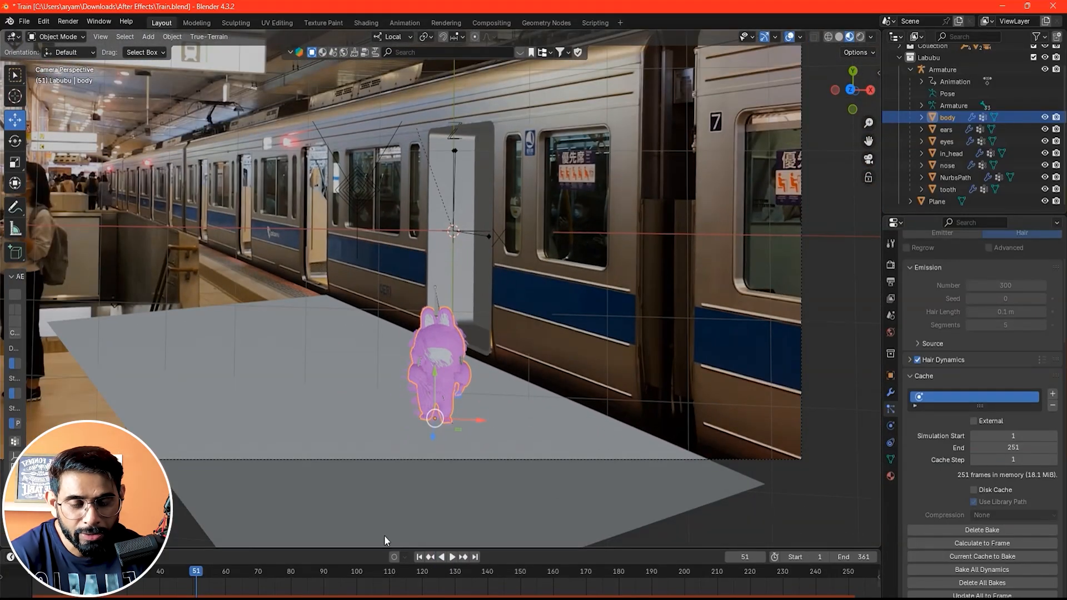
left_click_drag(206, 574, 155, 579)
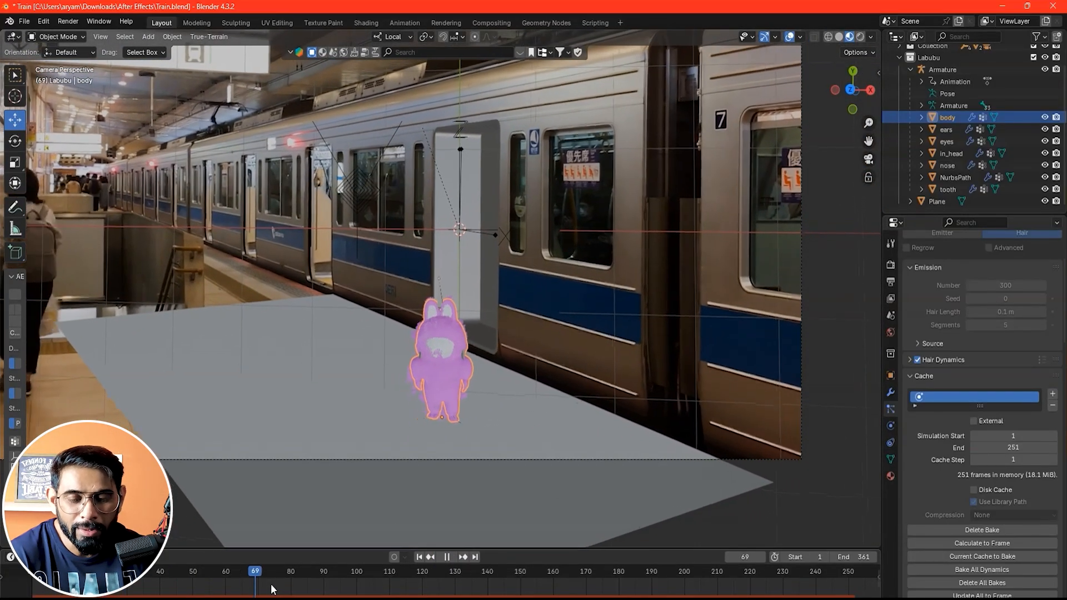
key("space")
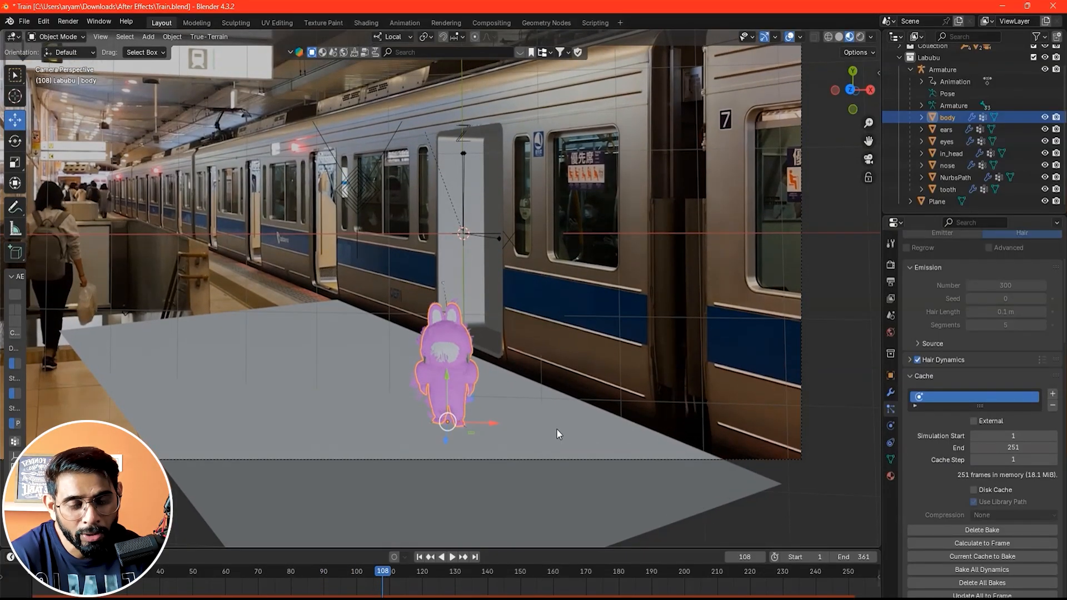
key("space")
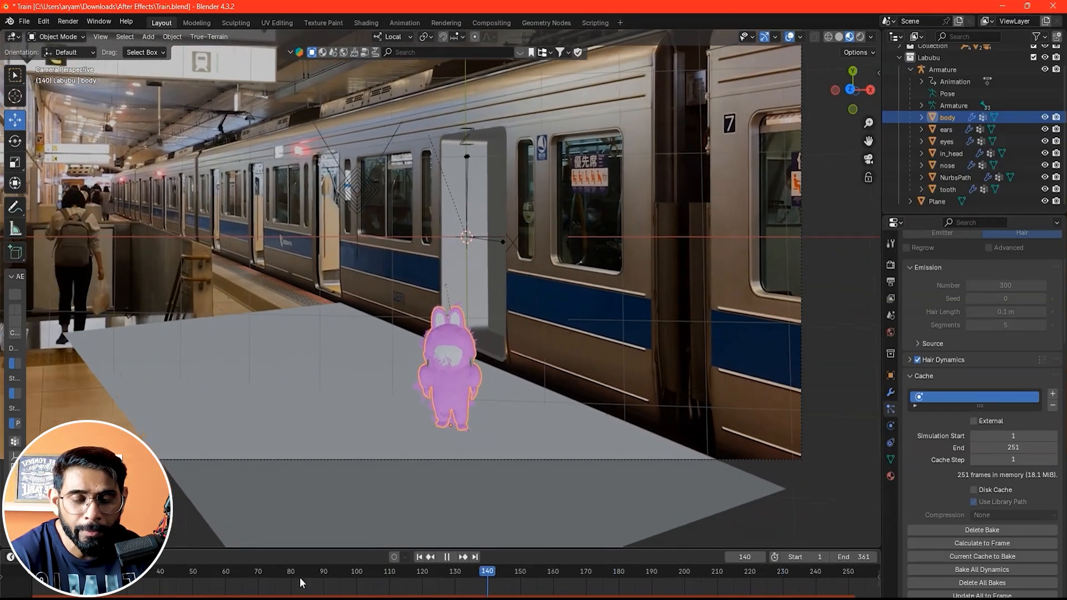
left_click_drag(300, 583, 36, 584)
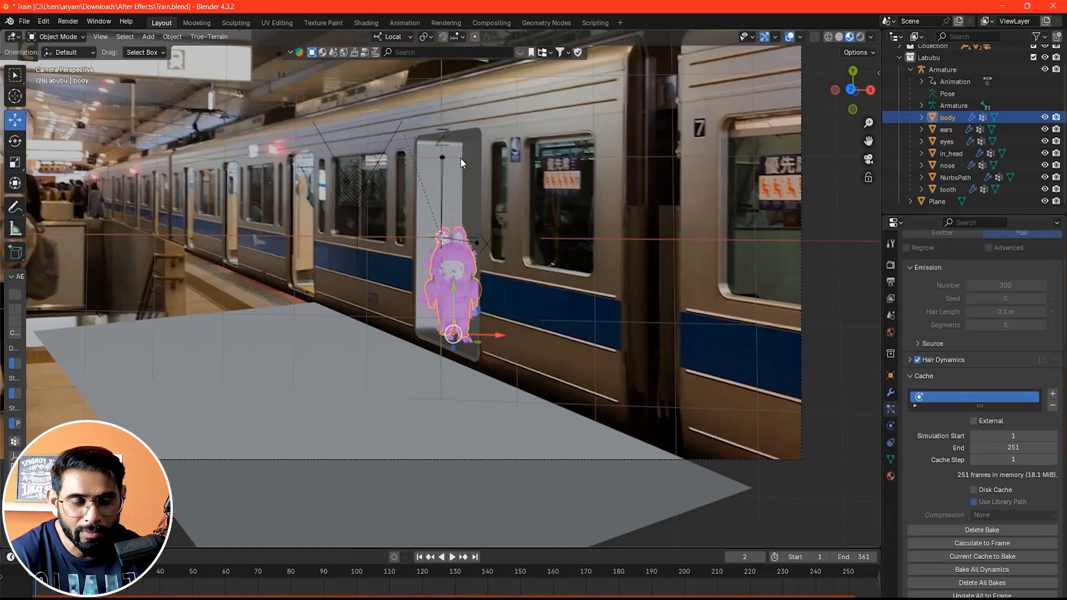
Step: Render a test image of frame 2 to check the box, character and background, and close the render
left_click(68, 21)
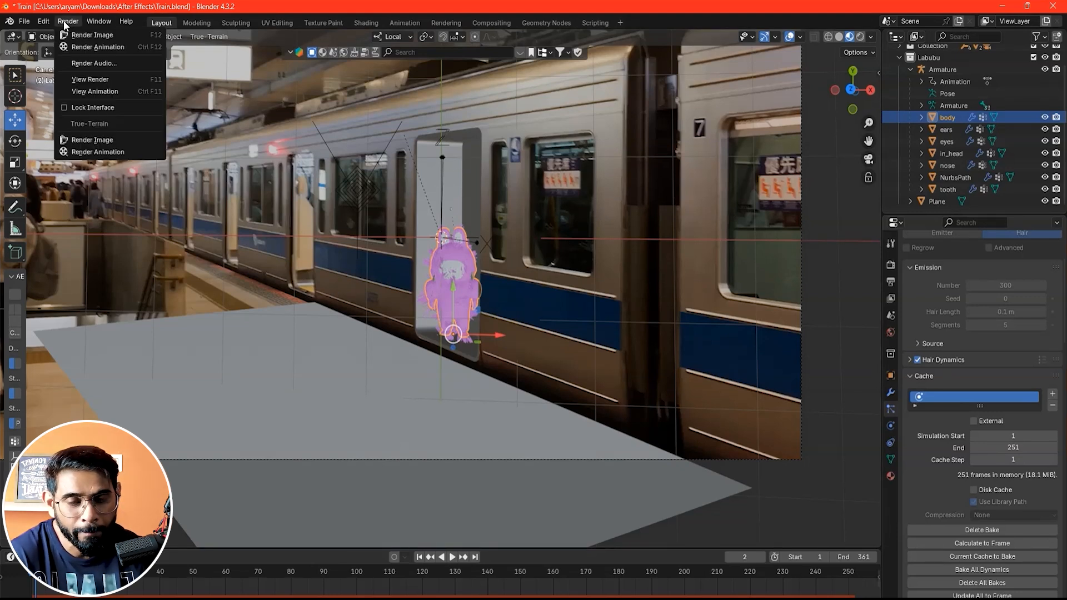
left_click(89, 36)
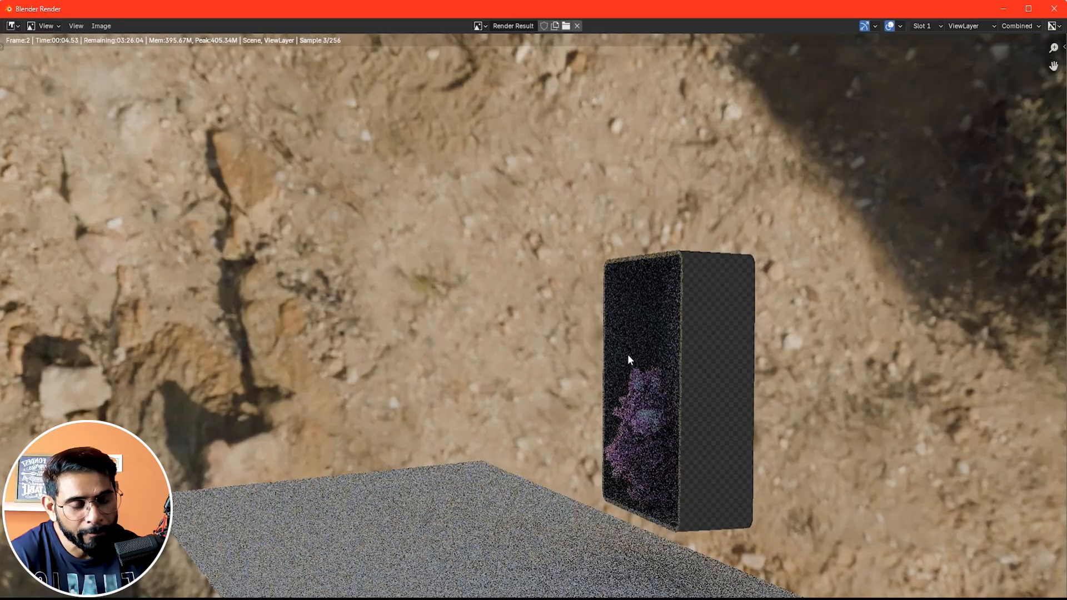
key("Escape")
Step: Make the render's film background transparent
scroll(932, 418, "down", 1)
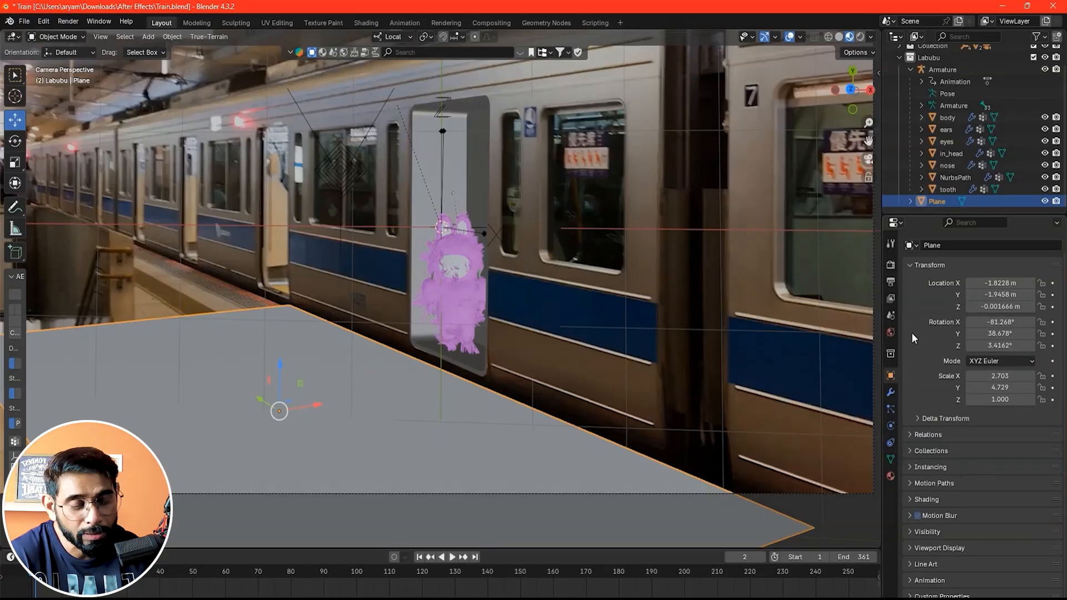
left_click(892, 268)
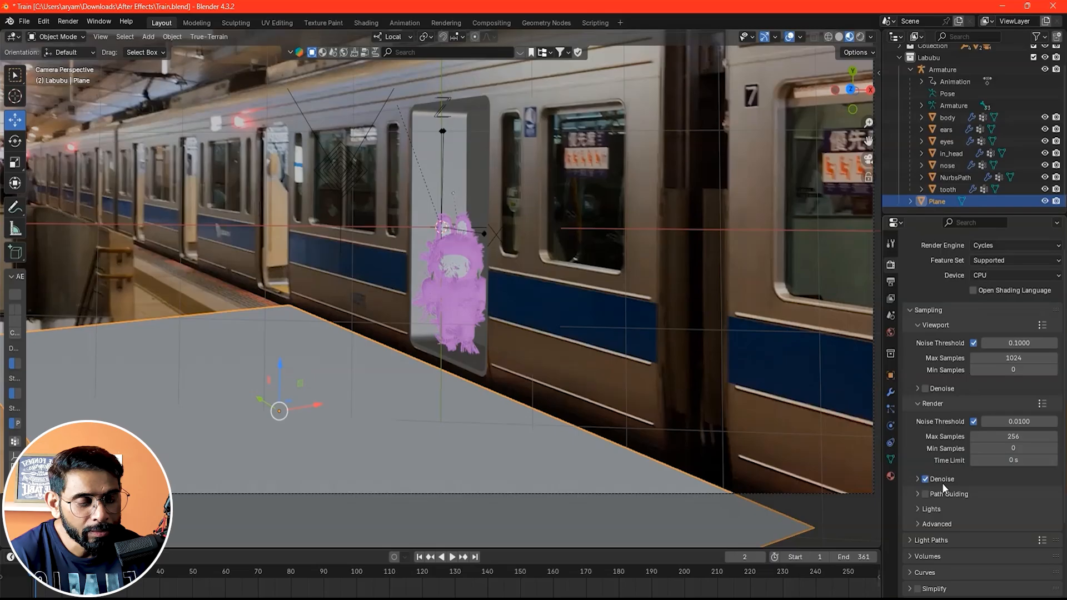
scroll(942, 482, "down", 5)
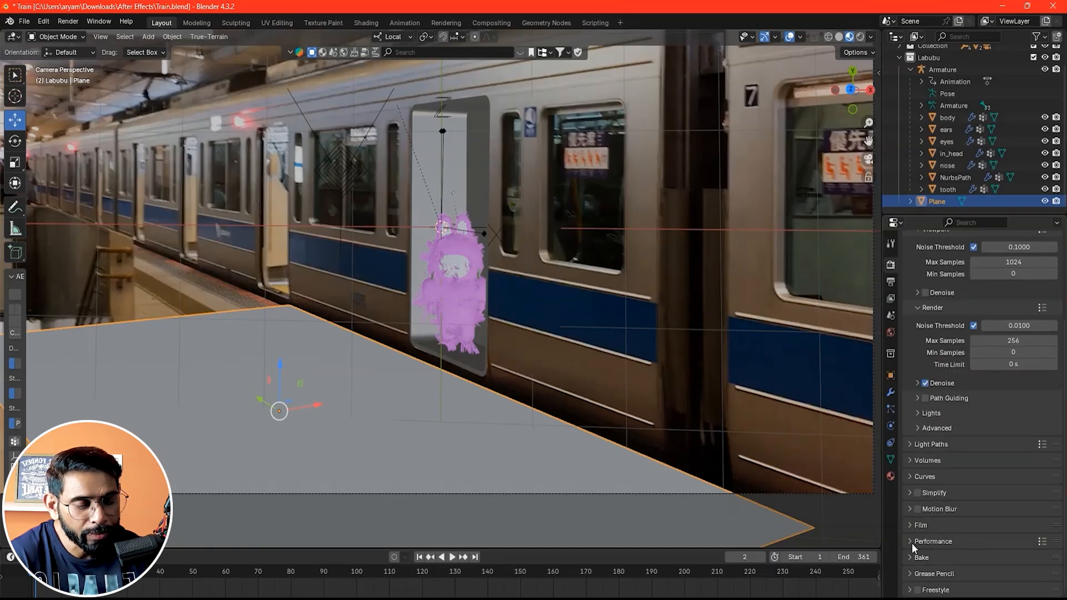
left_click(912, 525)
scroll(973, 509, "down", 4)
left_click(932, 542)
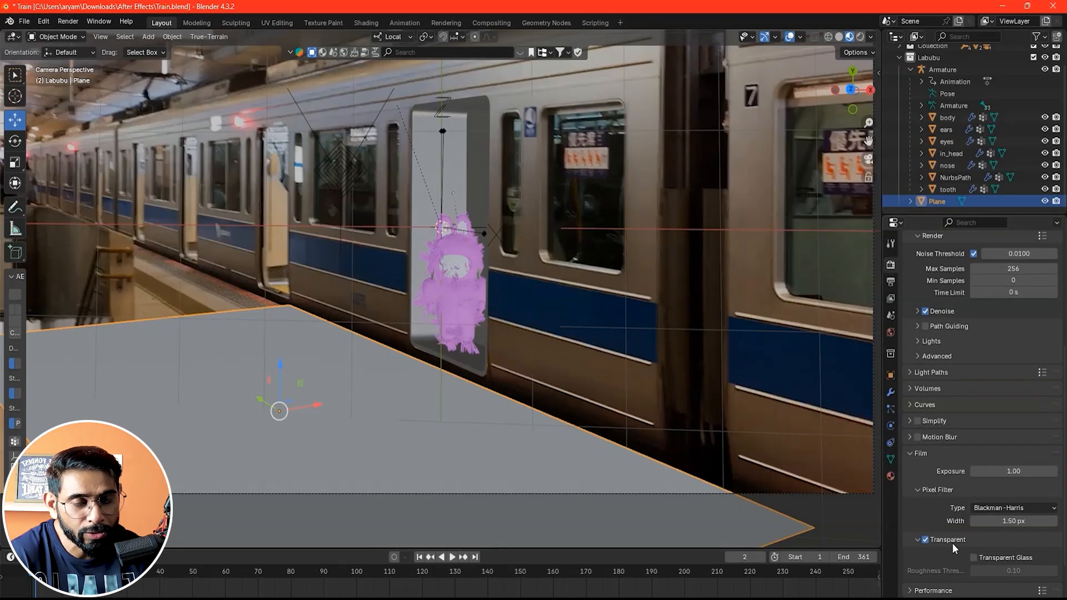
scroll(958, 553, "up", 10)
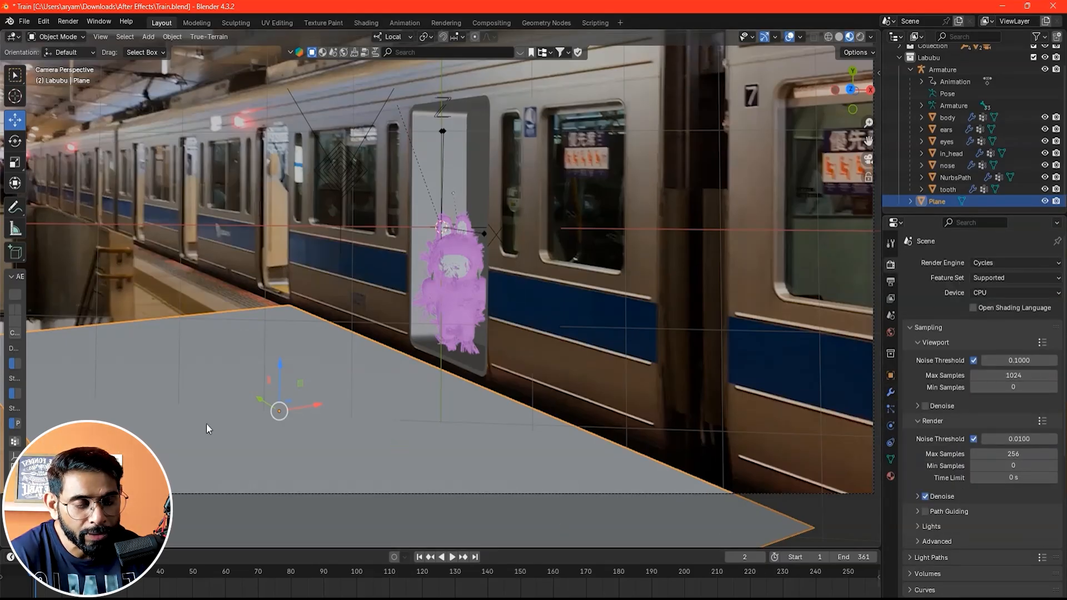
Step: Turn the platform plane into a Shadow Catcher through its object visibility settings
left_click(890, 375)
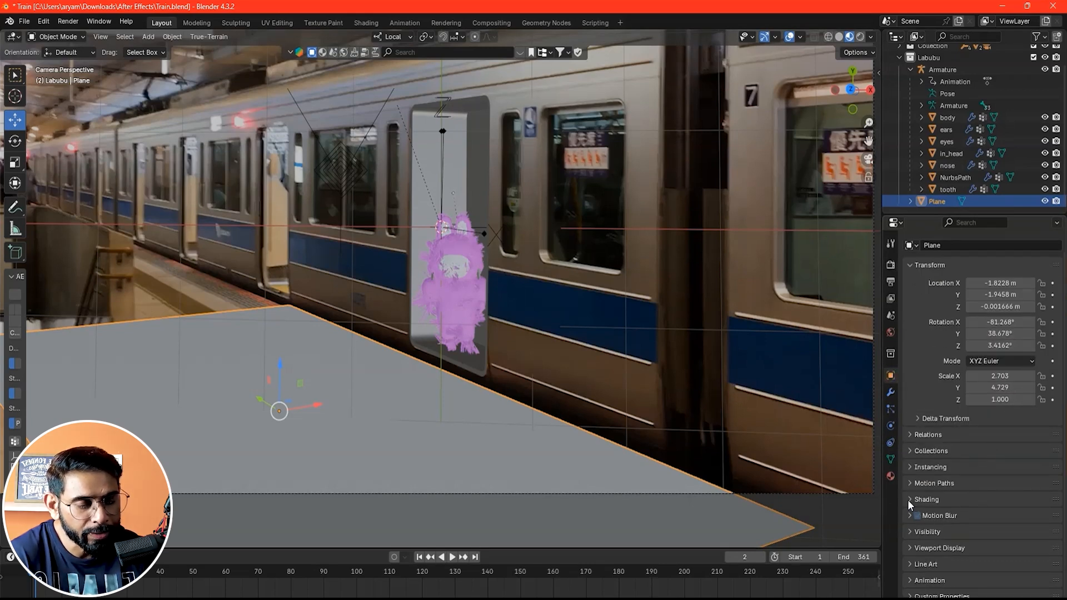
left_click(938, 532)
scroll(981, 503, "down", 5)
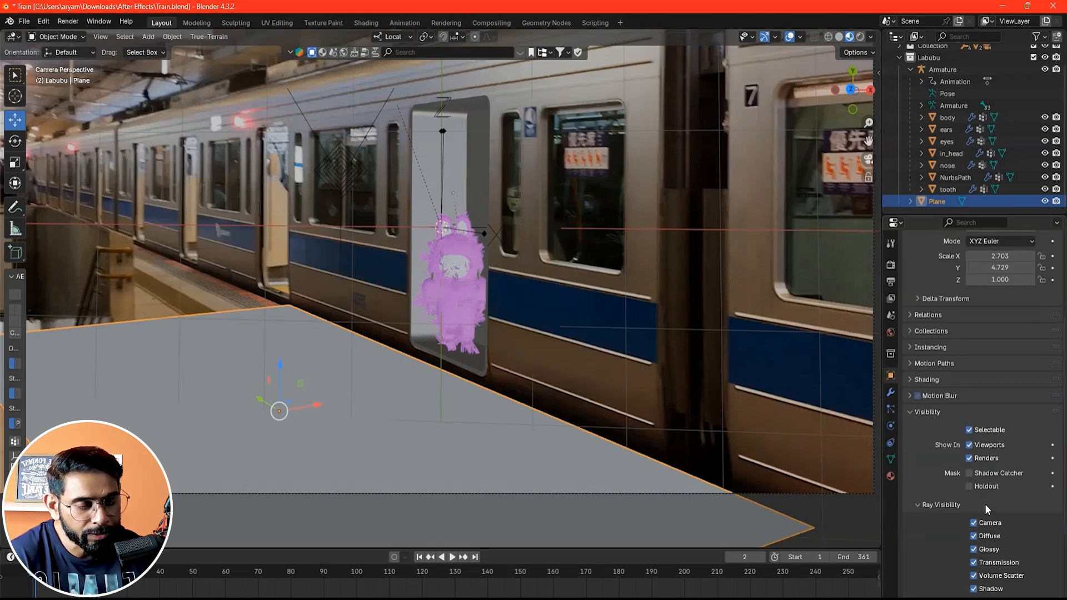
left_click(969, 473)
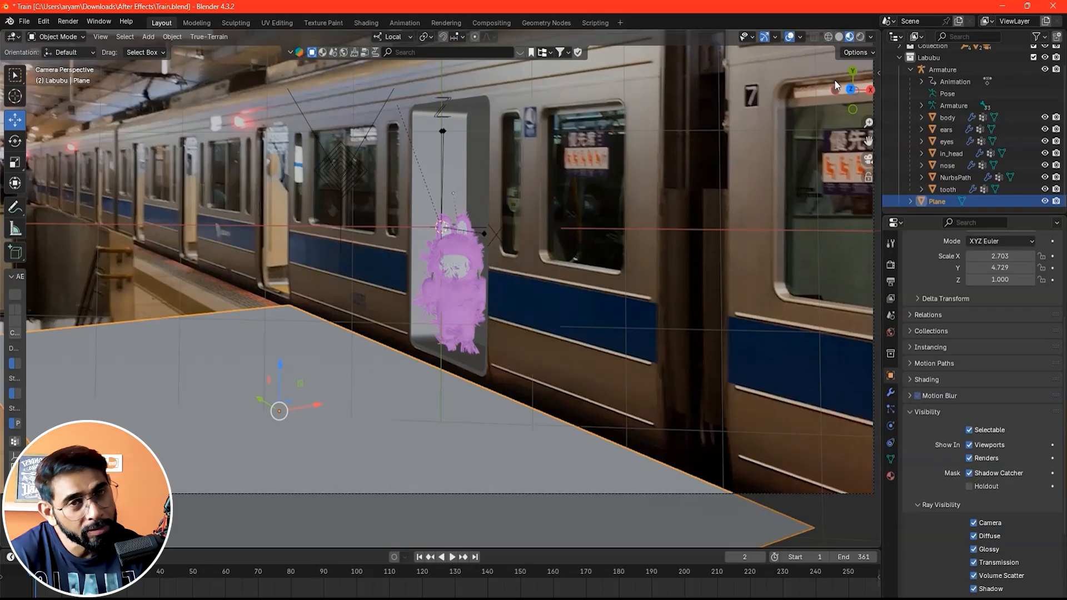
Step: Preview the shot in Rendered shading, switch the viewport back to Solid and save the file
left_click(859, 39)
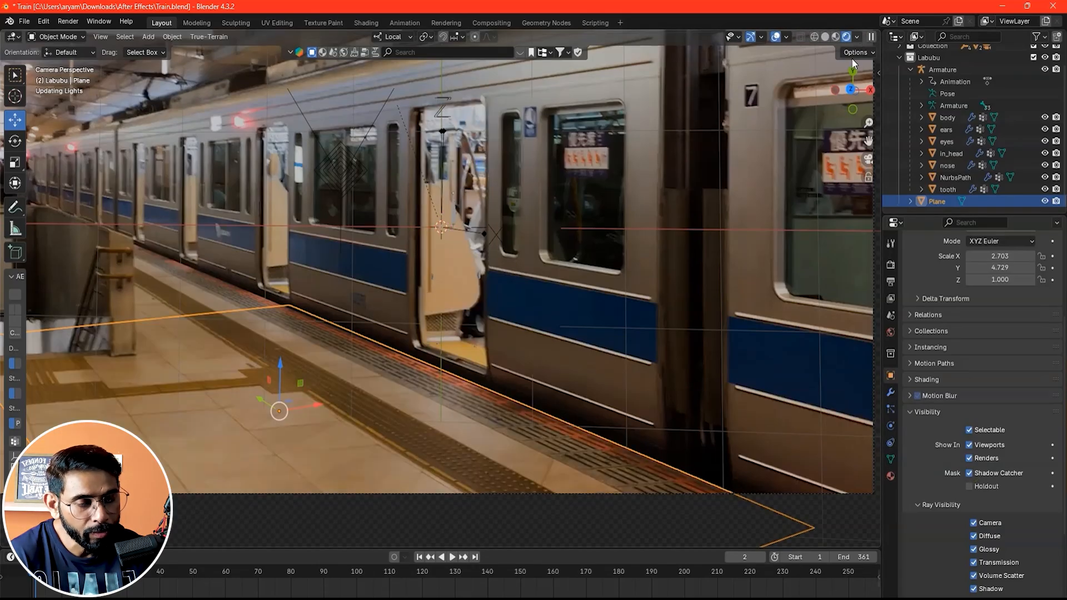
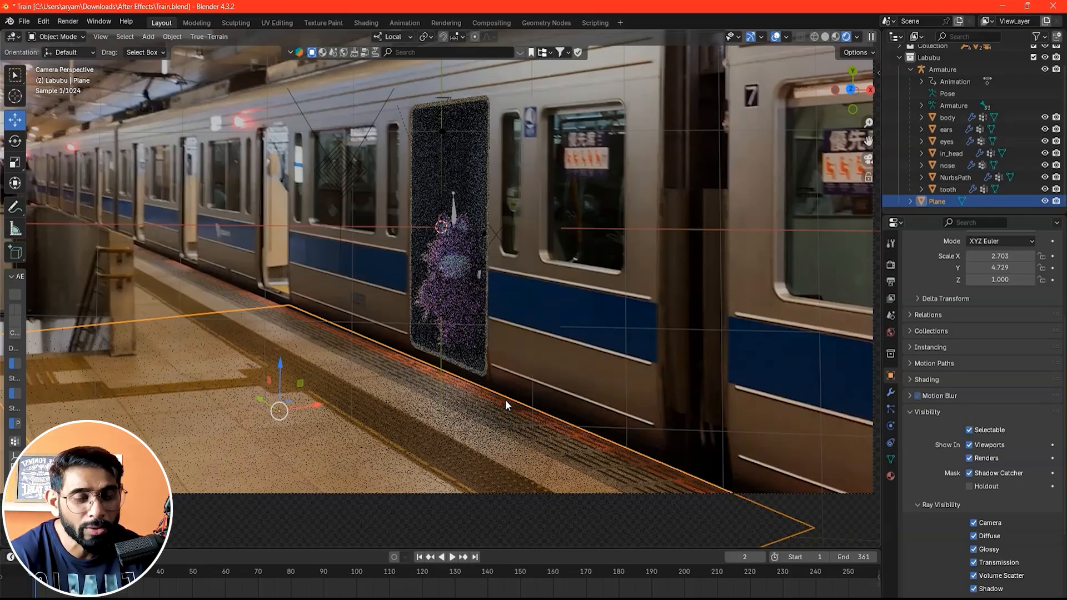
left_click(825, 37)
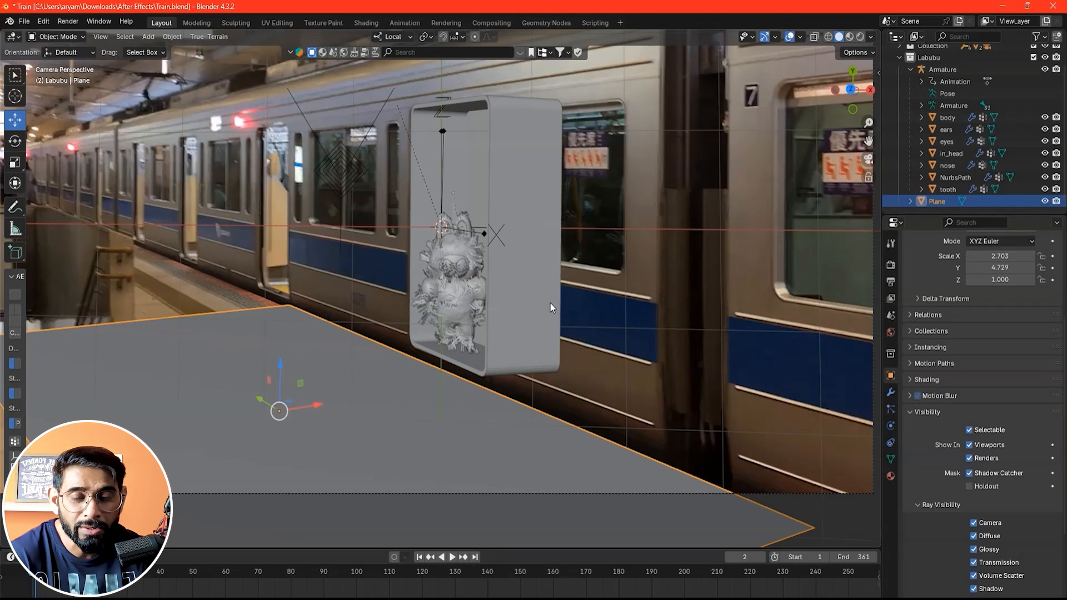
key("ctrl+s")
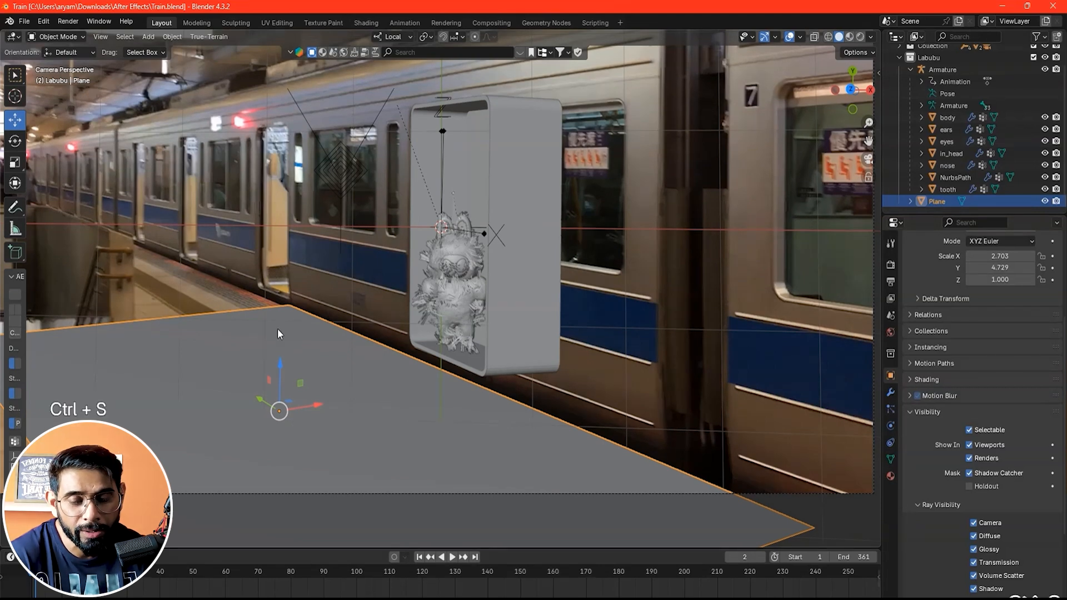
Step: Add an Area light and move it up above the character's head inside the doorway box
key("shift+a")
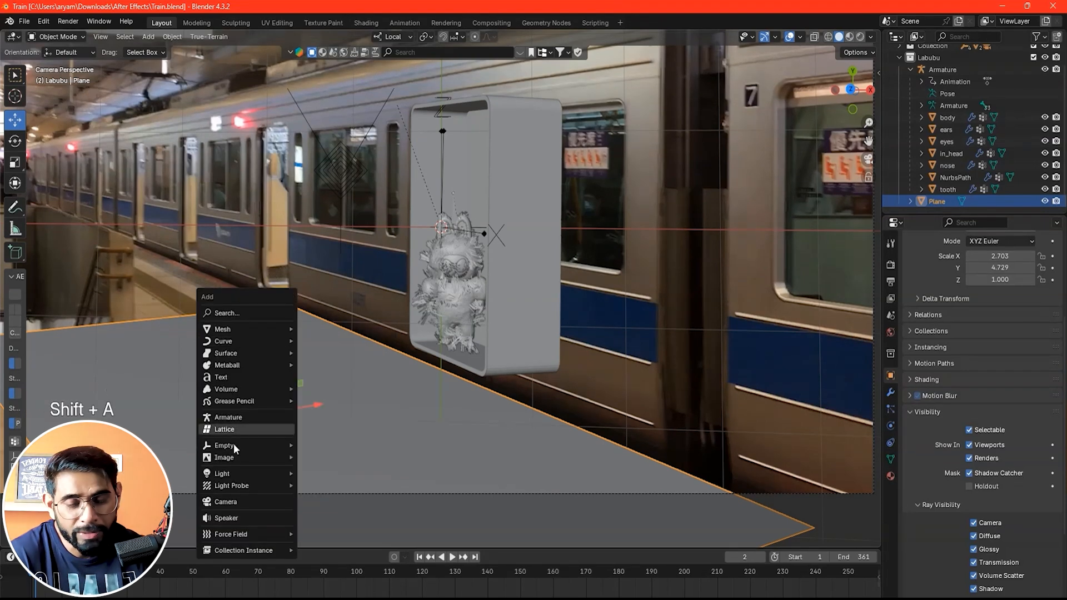
mouse_move(235, 474)
left_click(342, 512)
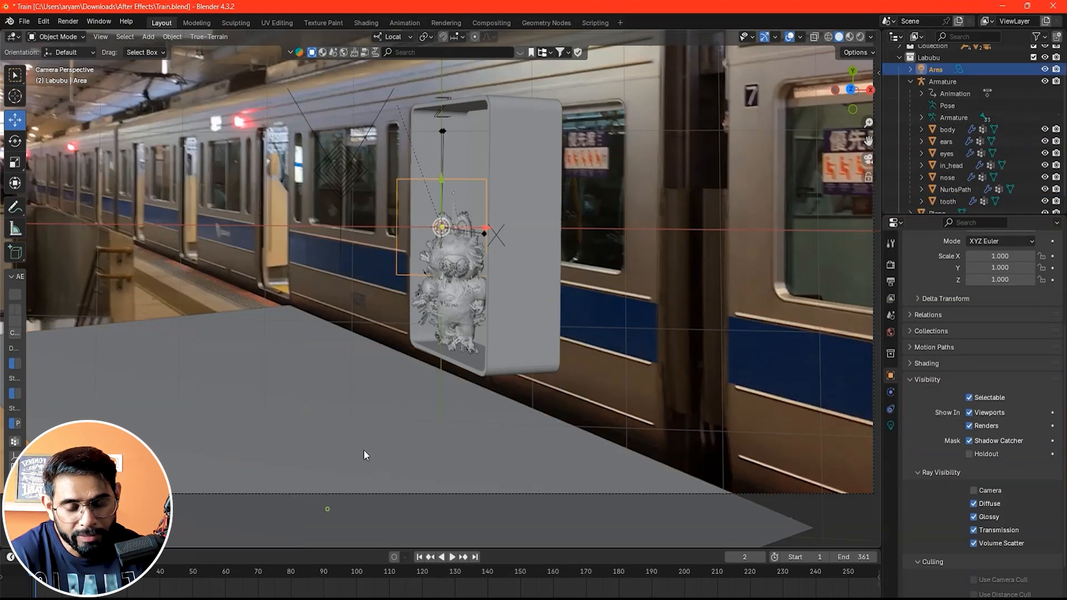
left_click_drag(441, 193, 441, 141)
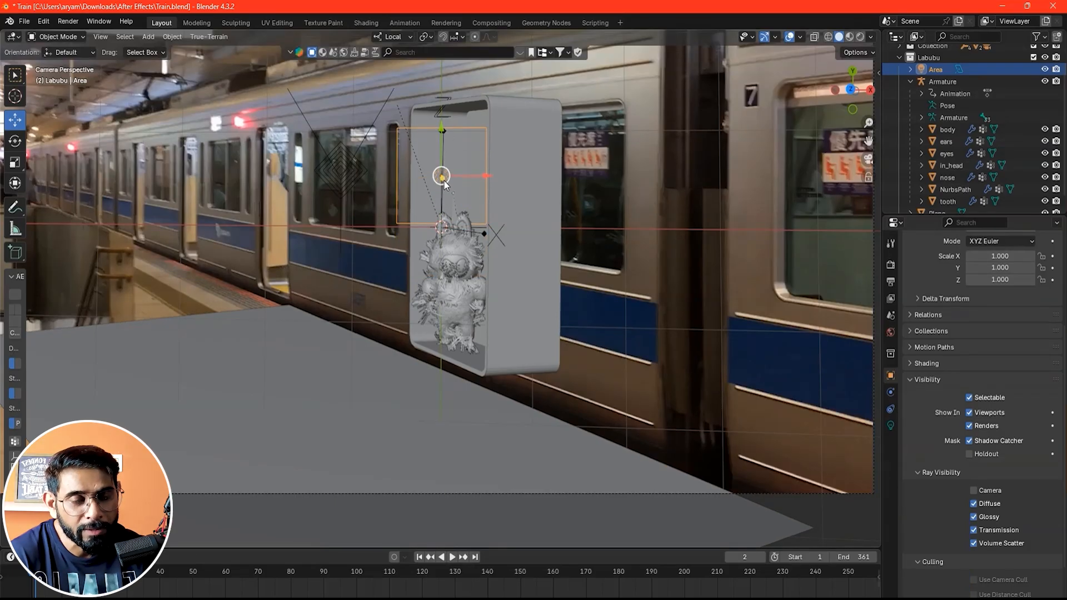
scroll(444, 184, "down", 3)
middle_click_drag(444, 184, 506, 299)
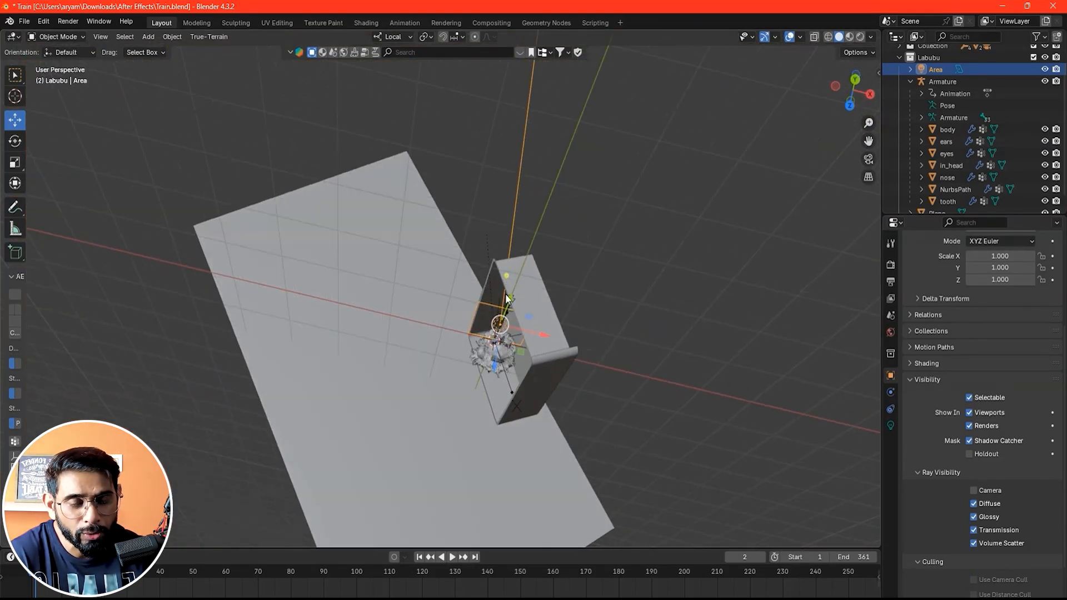
scroll(505, 293, "up", 2)
scroll(475, 330, "up", 2)
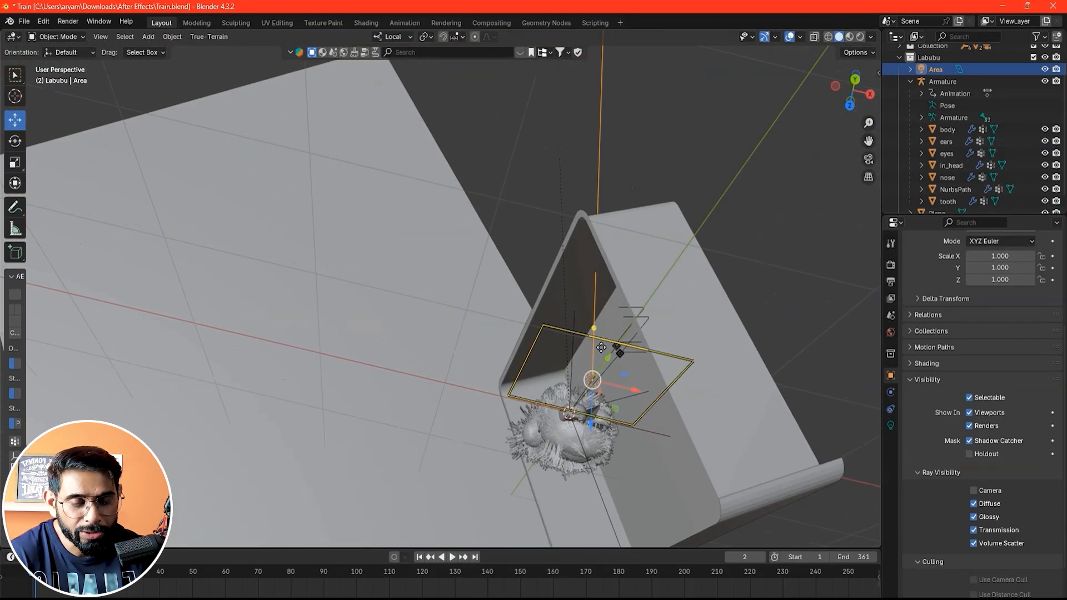
mouse_move(598, 367)
left_mouse_down()
mouse_move(609, 349)
mouse_move(605, 364)
left_mouse_up()
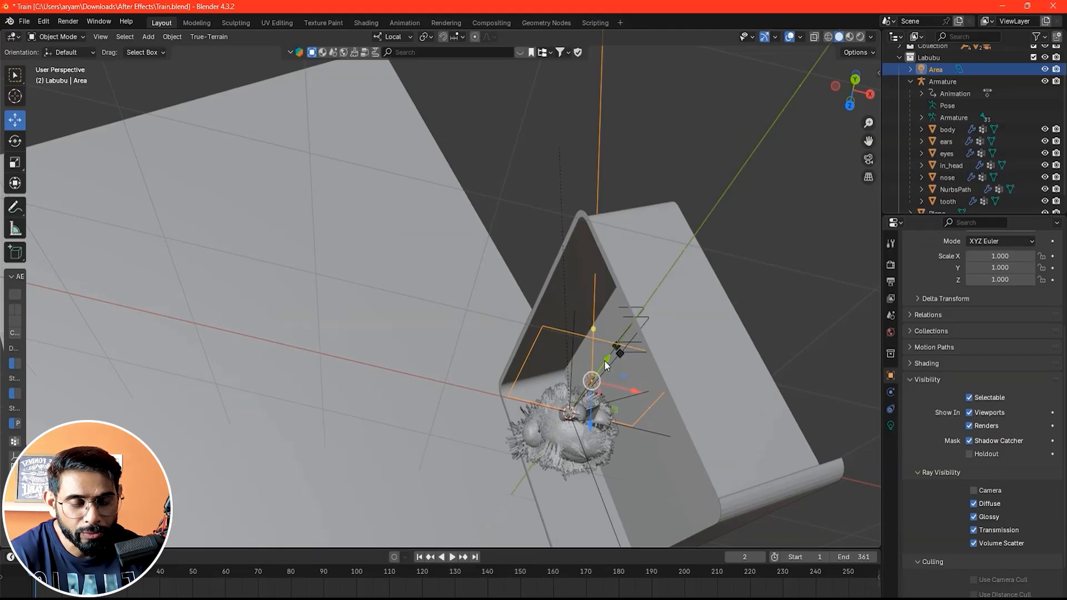
Step: Rotate the Area light inside the box to aim it down toward the character
left_click(15, 141)
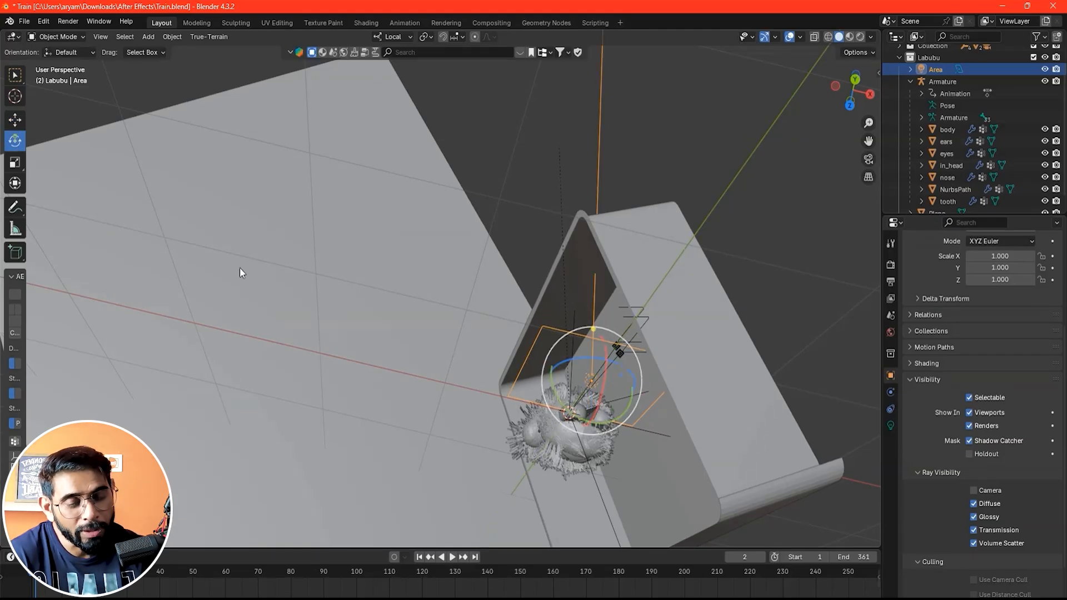
left_click_drag(605, 356, 586, 427)
scroll(659, 389, "down", 3)
middle_click_drag(603, 401, 578, 393)
left_click_drag(578, 393, 522, 383)
scroll(523, 389, "up", 2)
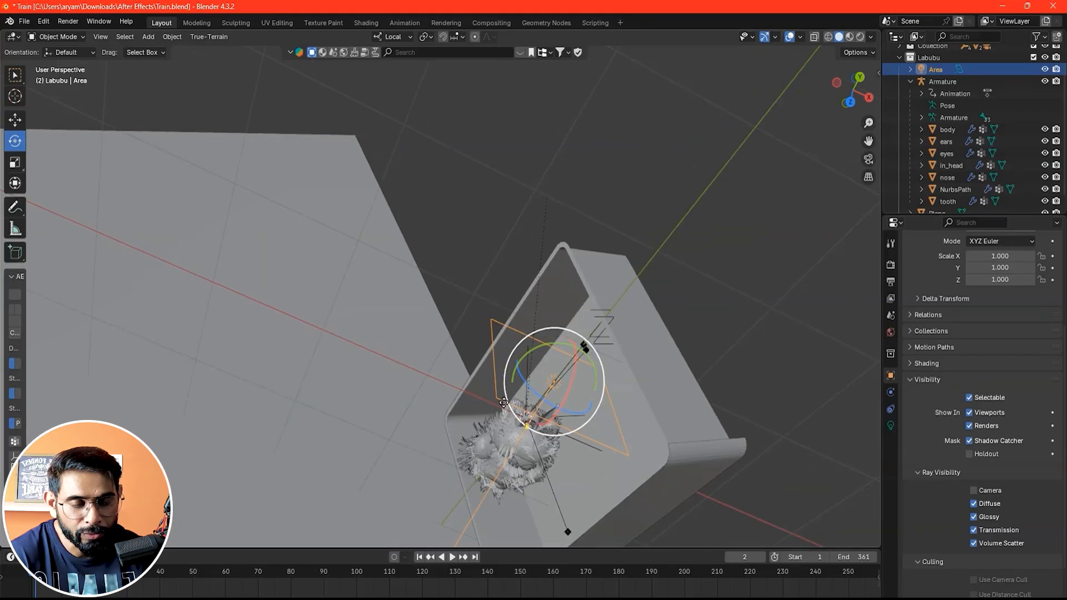
Step: Adjust the Area light's tilt, narrow it to an X scale of about 0.439 and move it up inside the doorway box
left_click_drag(523, 429, 574, 383)
left_click(15, 162)
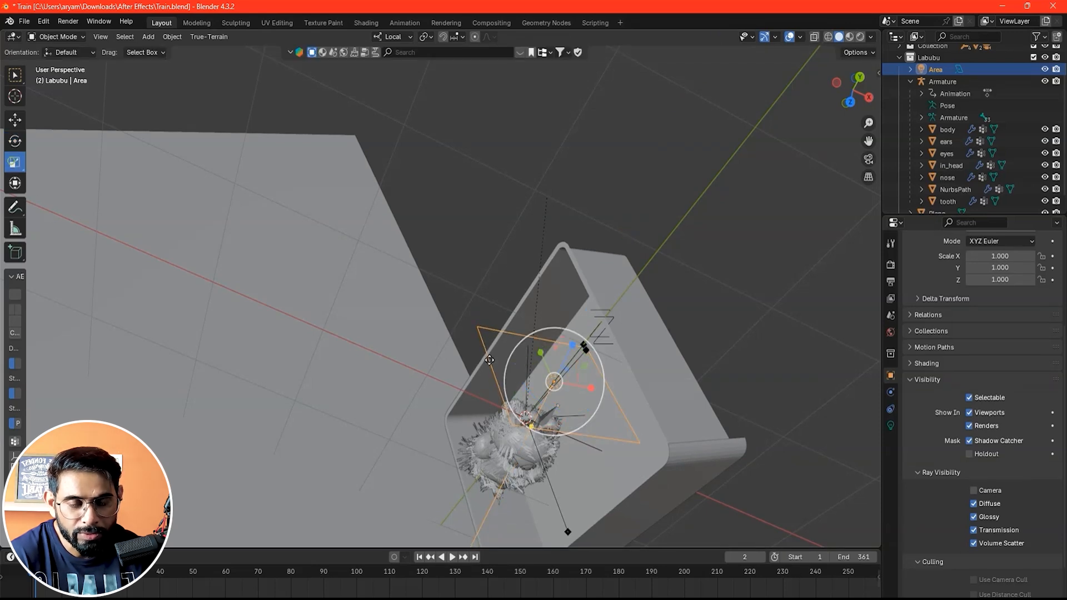
left_click_drag(590, 388, 624, 408)
left_click(15, 119)
scroll(624, 409, "down", 1)
left_click_drag(576, 355, 604, 296)
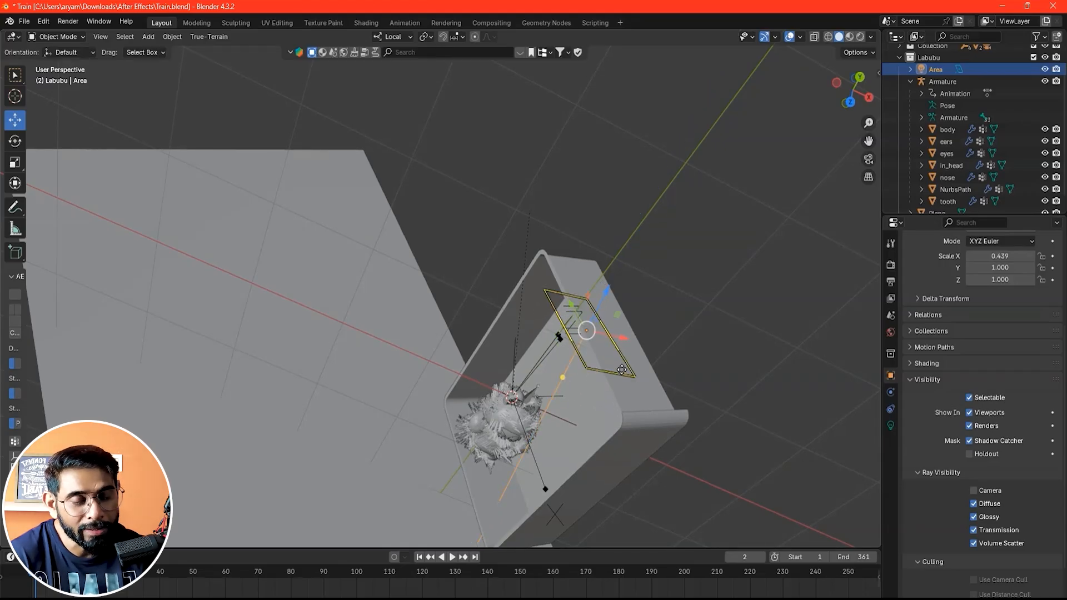
Step: In camera view, raise the Area light to the doorway box's ceiling, try another rotation and undo it
left_click(868, 159)
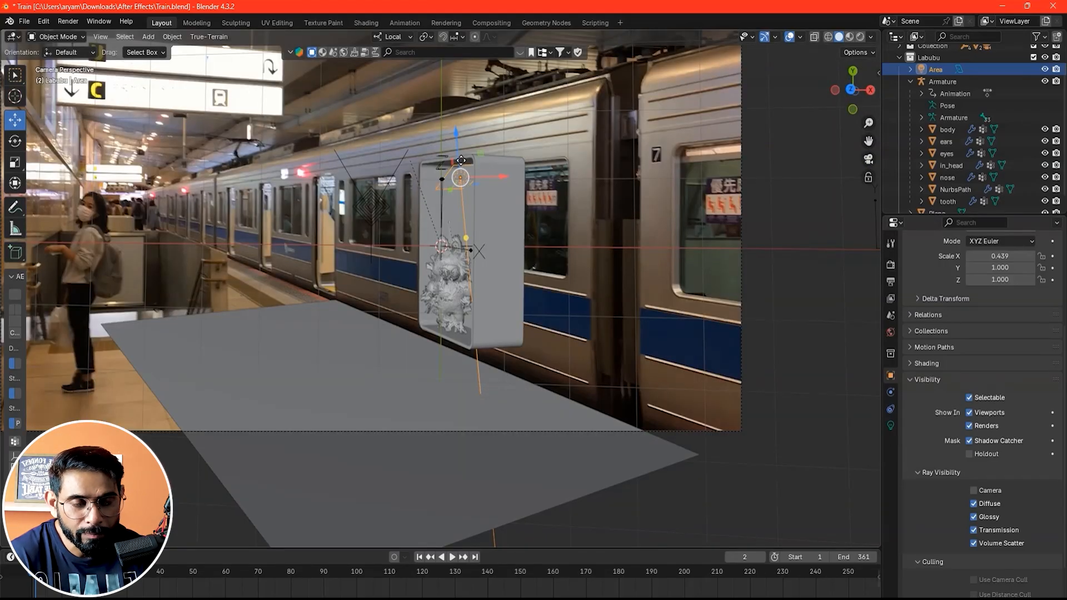
scroll(461, 157, "up", 3)
scroll(452, 117, "down", 2)
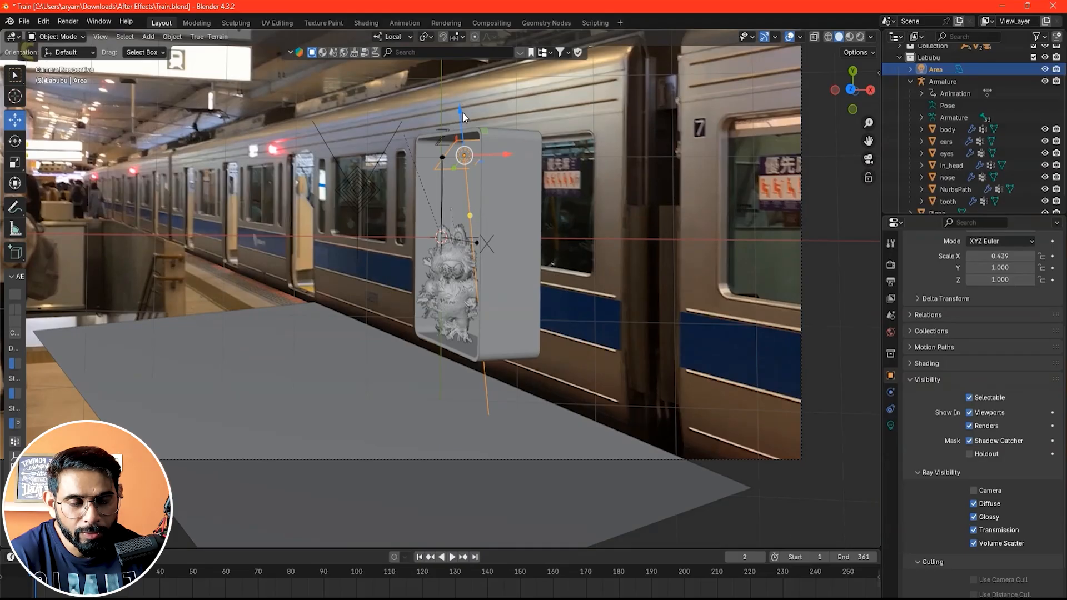
left_click_drag(463, 113, 461, 110)
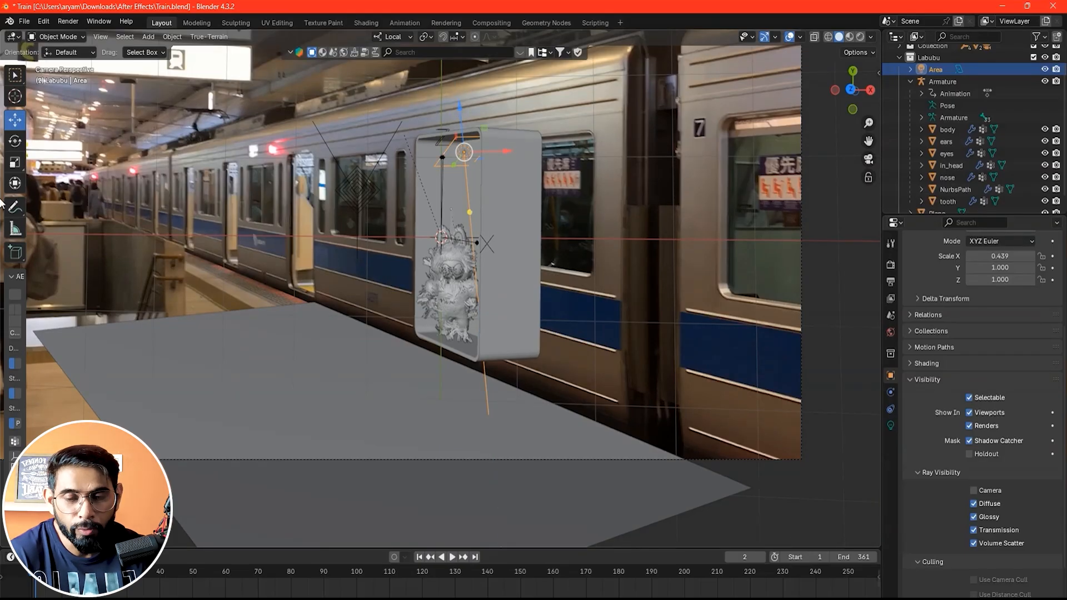
left_click(15, 141)
mouse_move(472, 129)
left_mouse_down()
mouse_move(481, 143)
mouse_move(470, 126)
mouse_move(470, 141)
left_mouse_up()
key("ctrl+z")
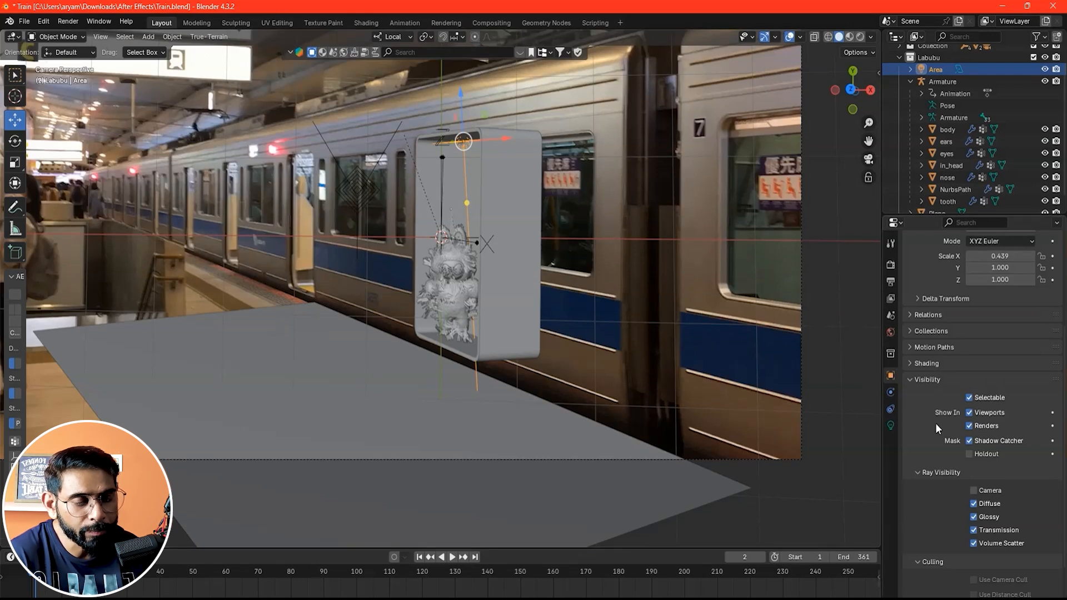
Step: Set the Area light's power to 20 W and its color to a pale blue
scroll(929, 423, "up", 5)
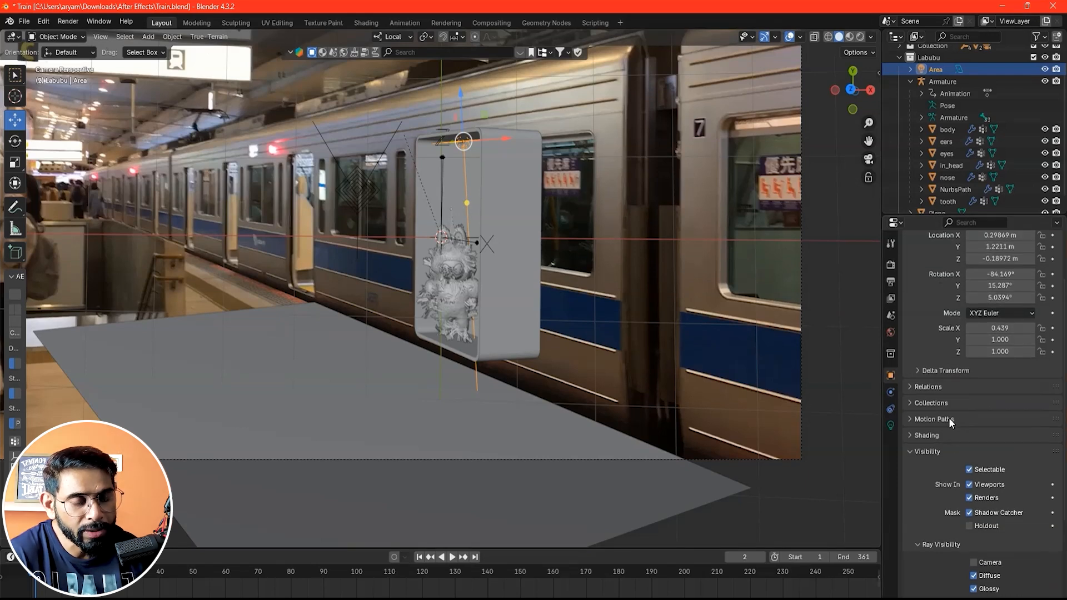
left_click(891, 425)
double_click(1020, 345)
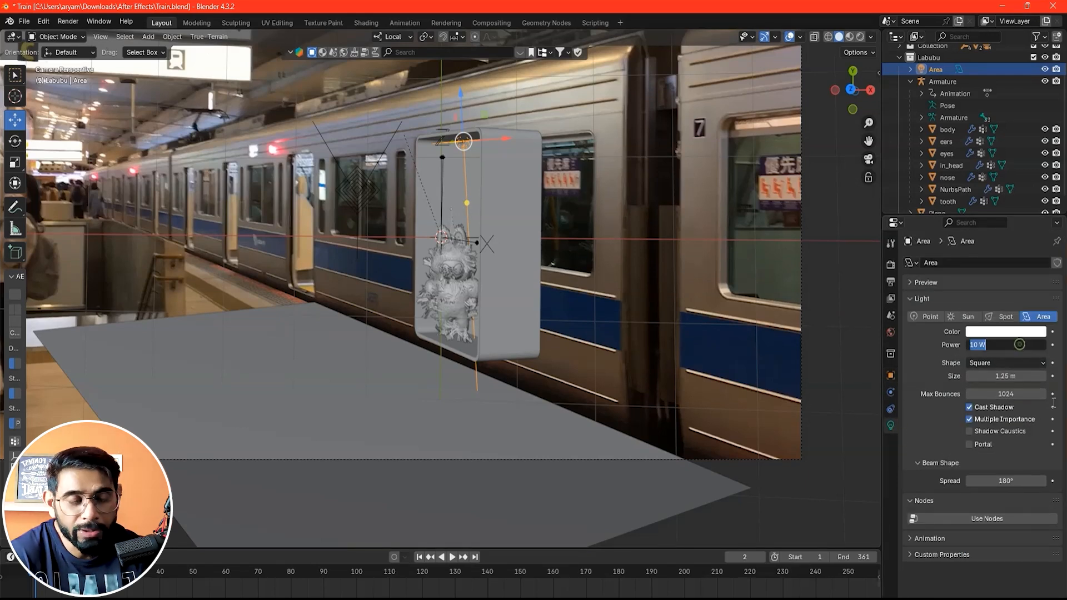
type("20")
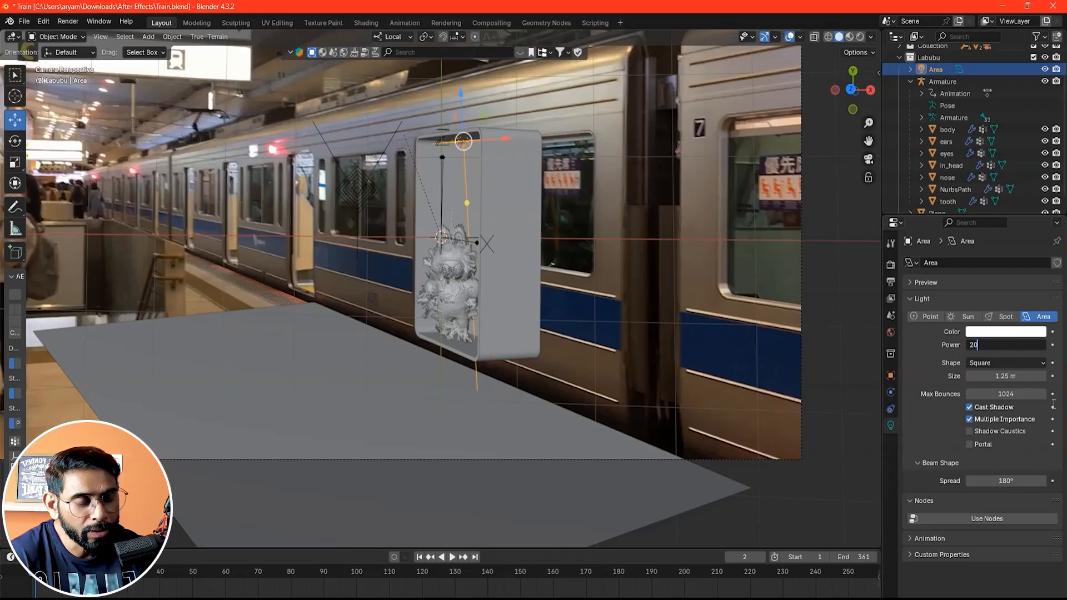
key("Return")
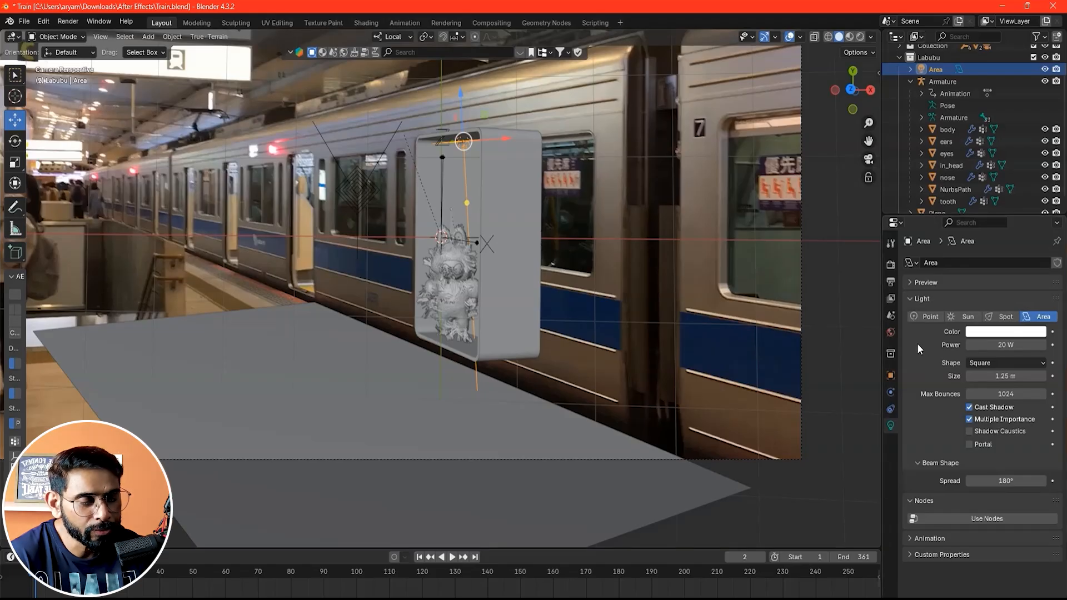
left_click(1006, 331)
mouse_move(985, 198)
left_mouse_down()
mouse_move(997, 192)
mouse_move(972, 199)
mouse_move(994, 198)
mouse_move(995, 179)
mouse_move(995, 190)
left_mouse_up()
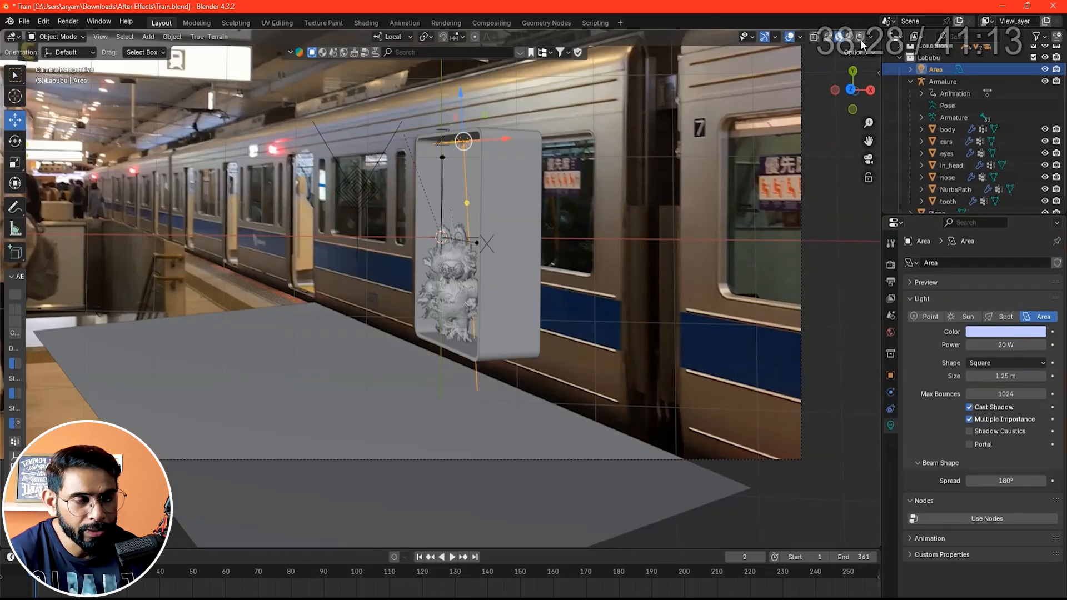
Step: Preview the light in Rendered shading, raise its power to 30 W, and save the file before returning to Solid shading
left_click(861, 37)
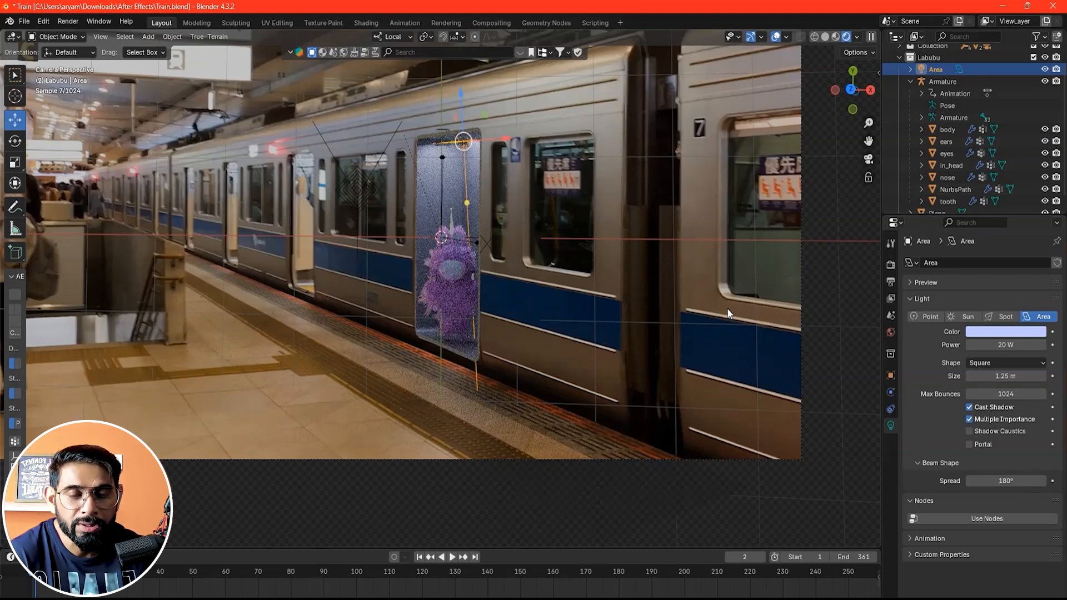
key("ctrl+s")
left_click(826, 37)
Step: Select the character's eyes and consult the Labubu models on Sketchfab as a color reference
scroll(515, 267, "up", 6)
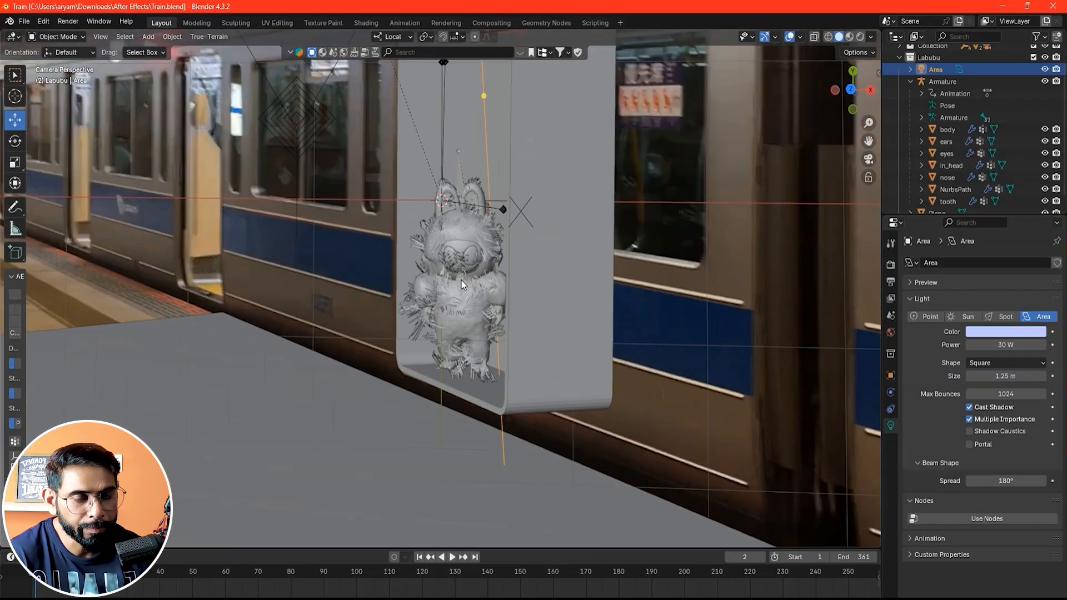
scroll(482, 253, "up", 3)
left_click(529, 115)
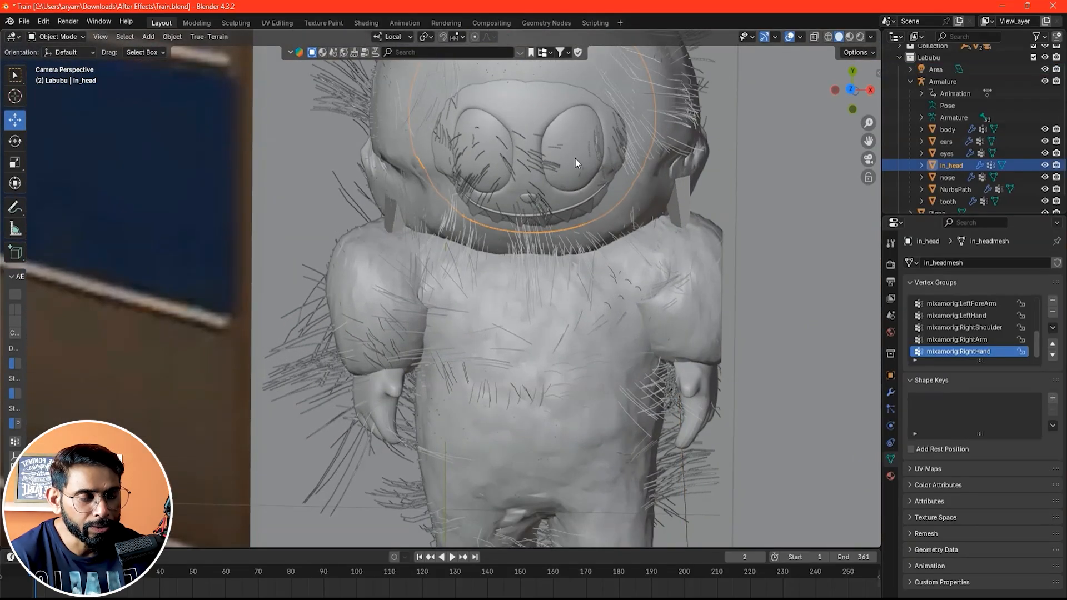
left_click(565, 131)
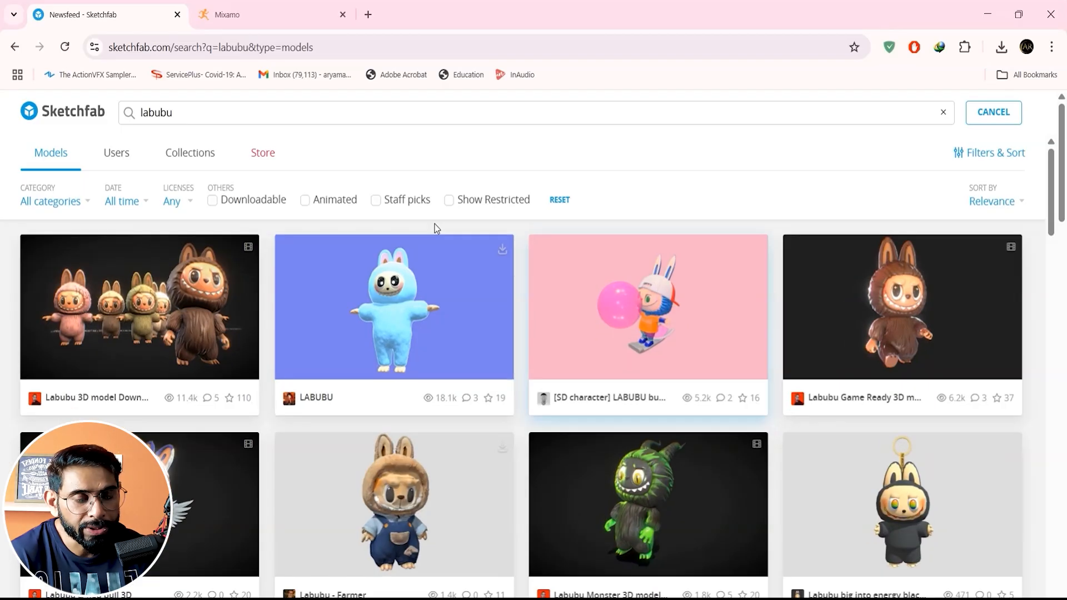
left_click(442, 362)
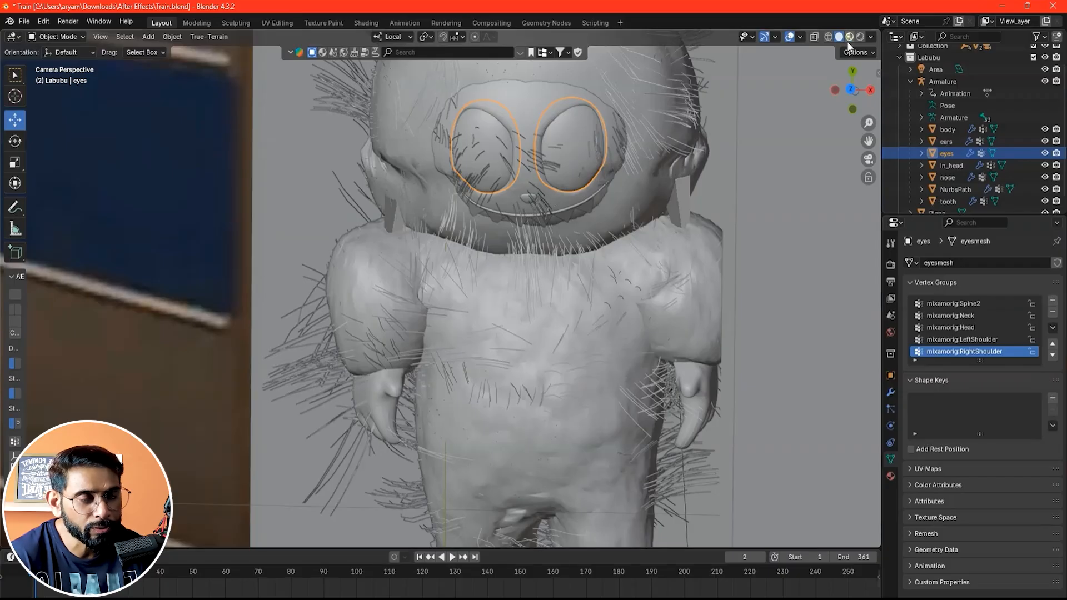
Step: Switch to Material Preview and give the eyes a new material with a black base color
left_click(849, 37)
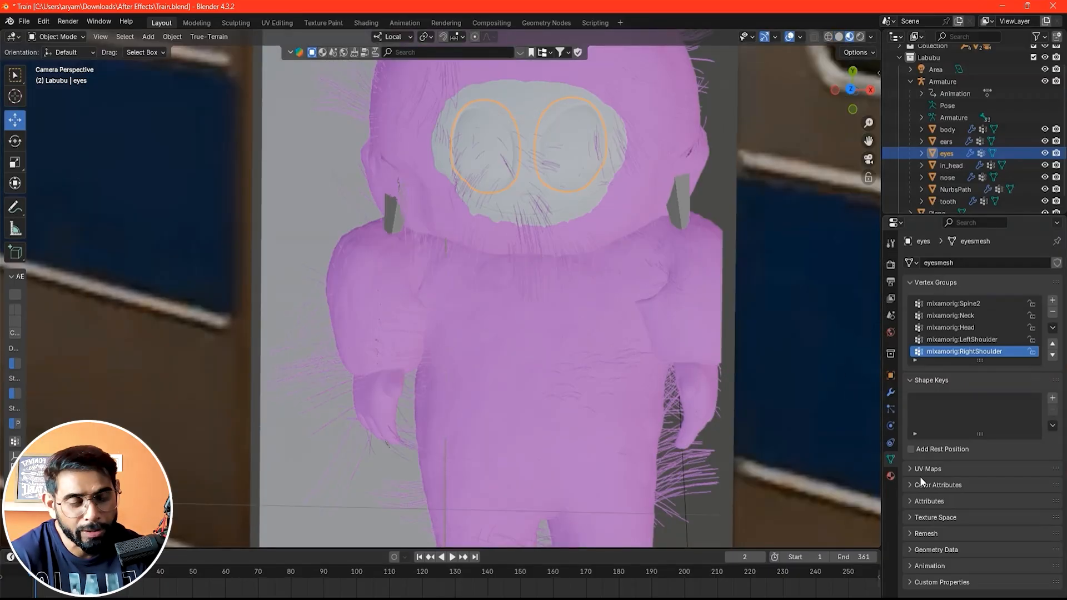
left_click(890, 477)
left_click(939, 315)
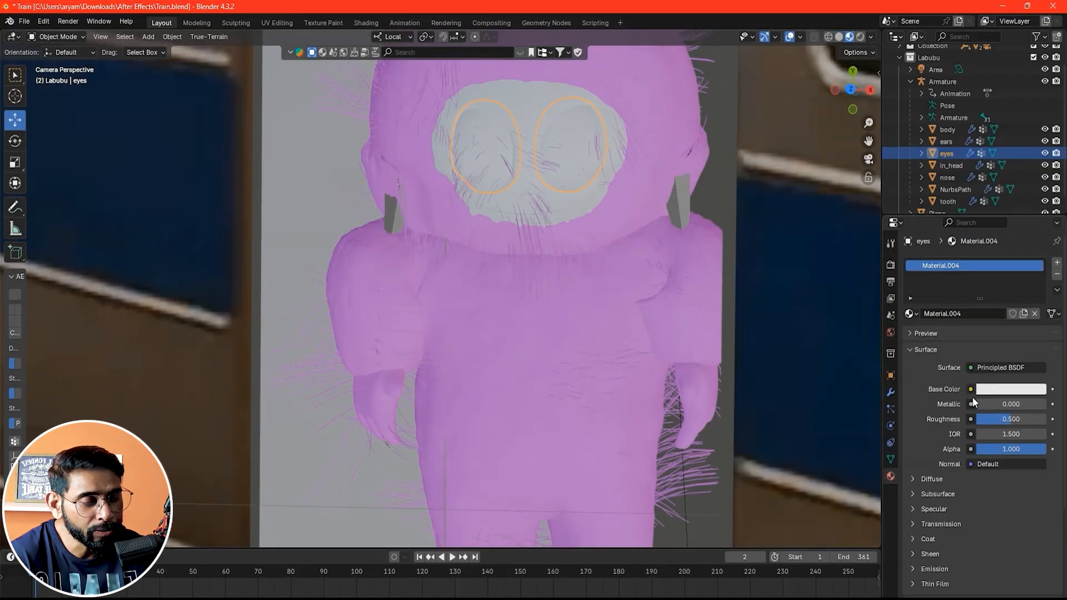
left_click(991, 390)
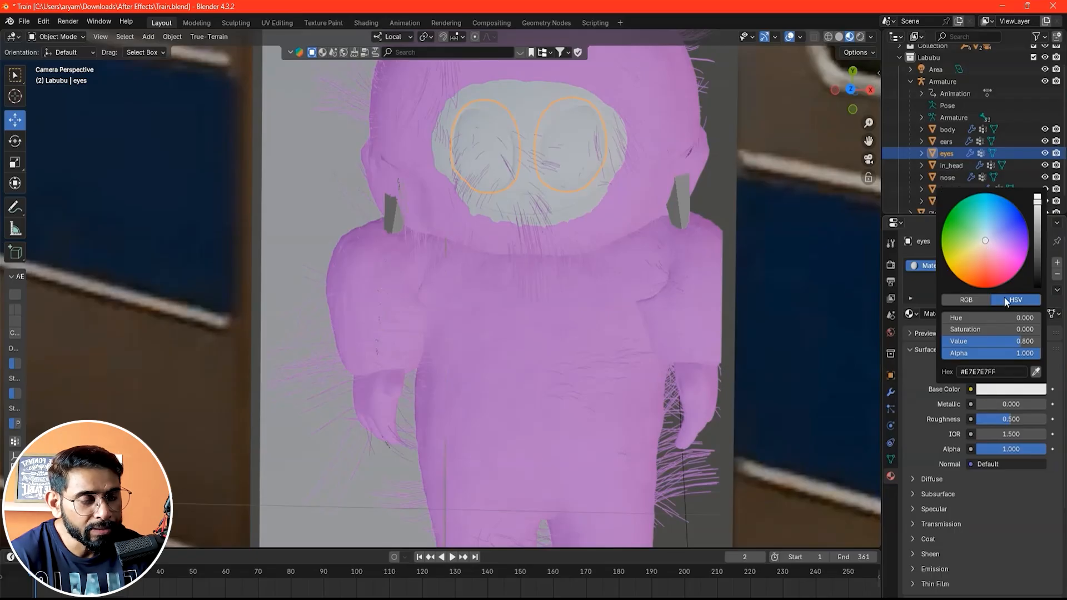
left_click_drag(1035, 242, 1037, 286)
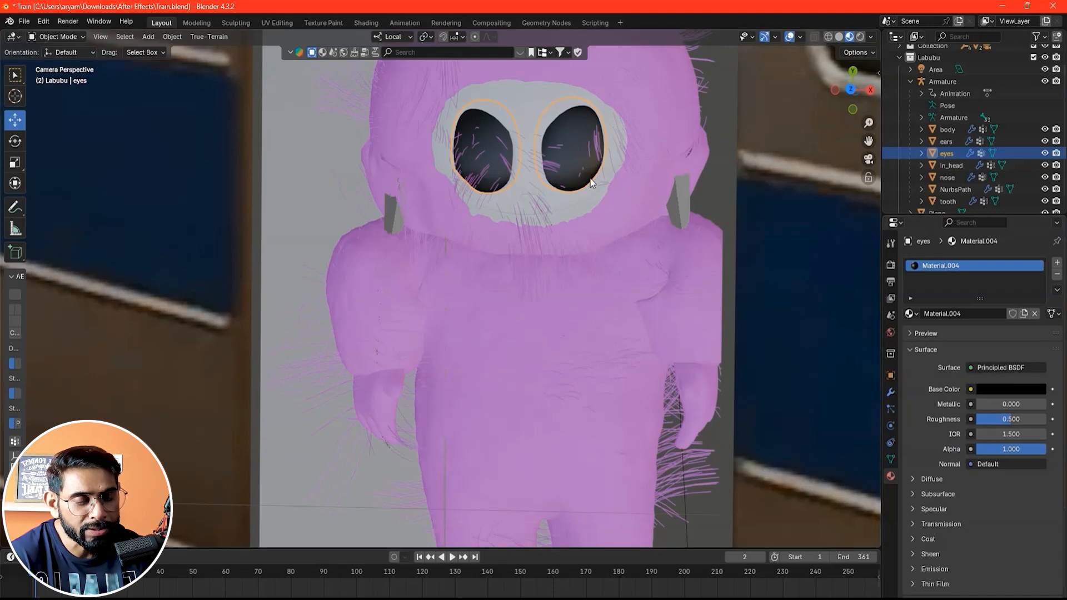
Step: Give the inner head (in_head) a new material with a salmon-pink base color
left_click(534, 98)
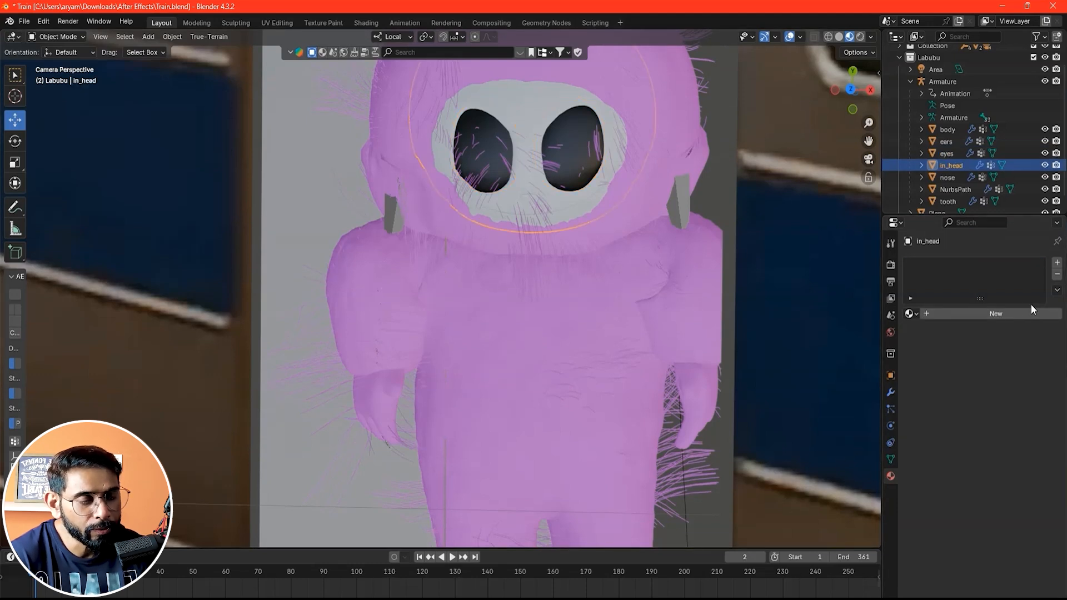
left_click(1005, 311)
left_click(984, 391)
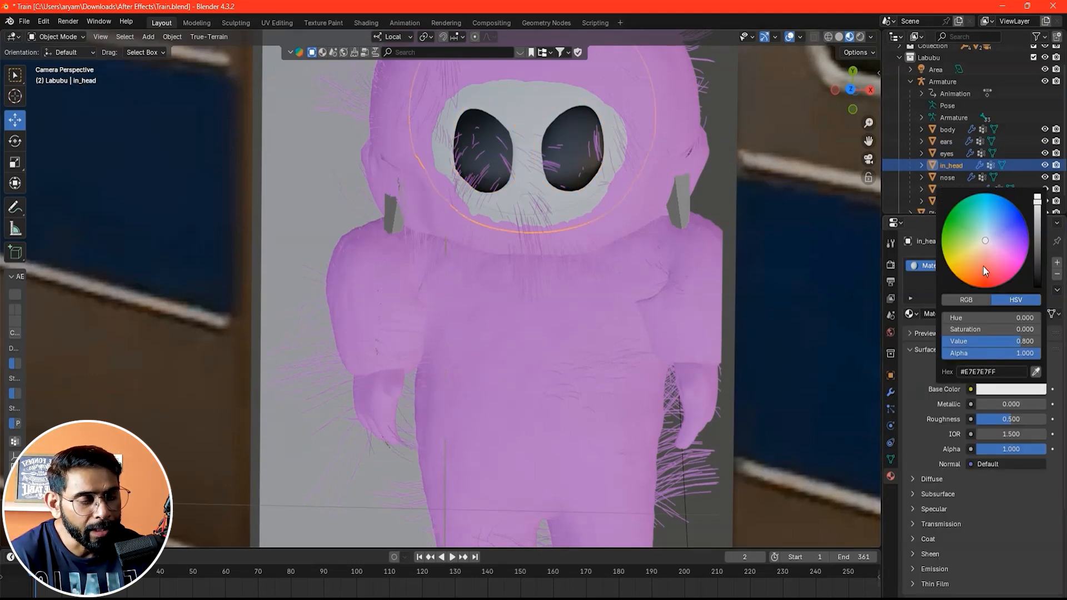
mouse_move(992, 246)
left_mouse_down()
mouse_move(1005, 252)
mouse_move(985, 226)
mouse_move(995, 225)
mouse_move(979, 248)
mouse_move(987, 258)
left_mouse_up()
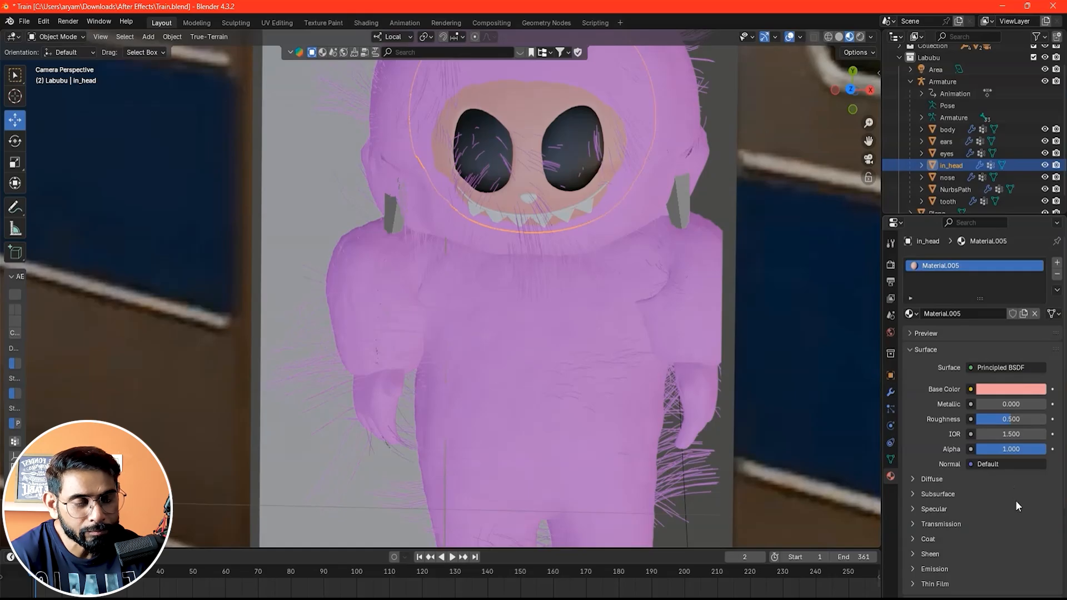
Step: Give the teeth a new material with an orange base color
scroll(532, 180, "up", 2)
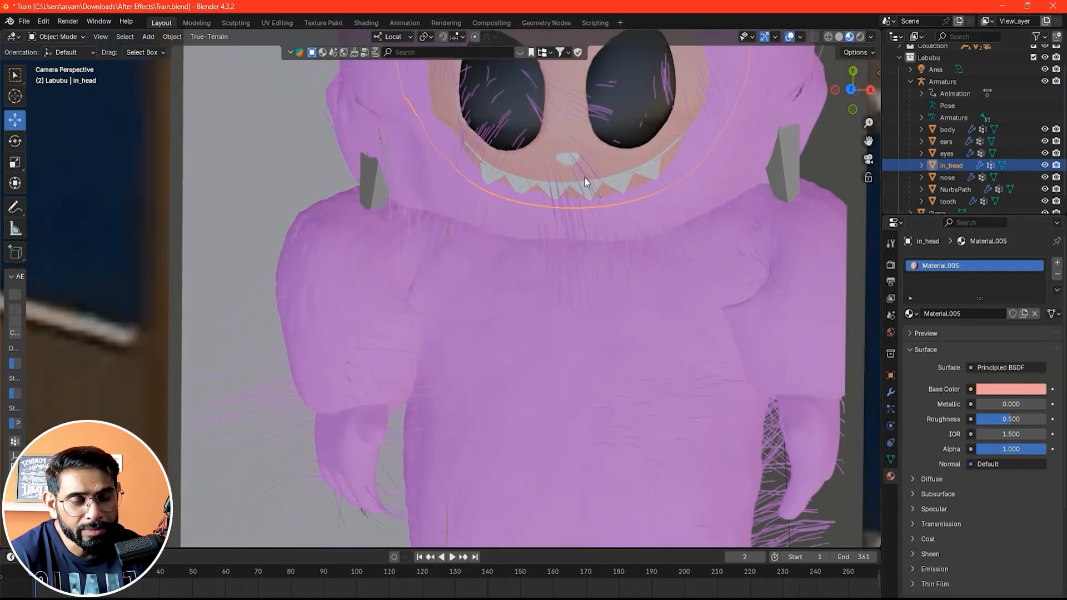
left_click(649, 180)
left_click(955, 312)
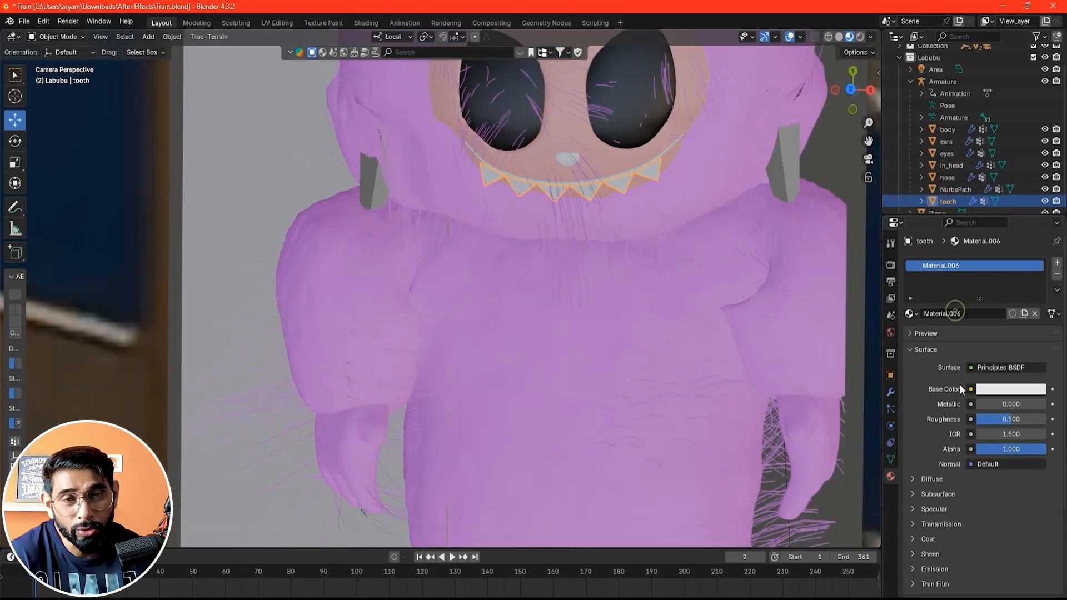
left_click(986, 390)
mouse_move(1001, 258)
left_mouse_down()
mouse_move(1016, 274)
mouse_move(952, 272)
left_mouse_up()
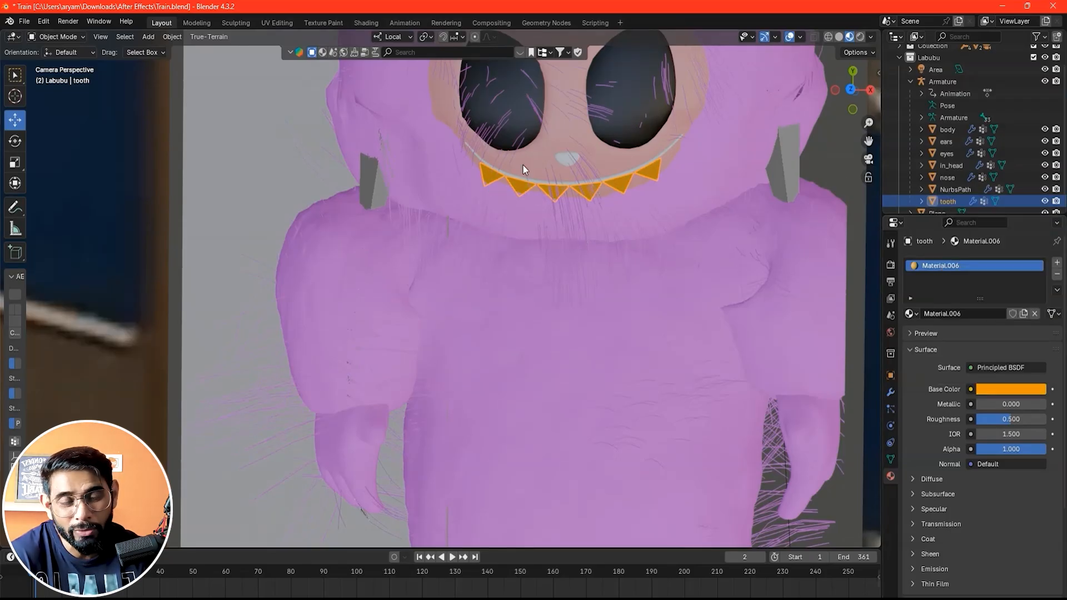
Step: Give the nose a new material with a bright blue base color
left_click(566, 158)
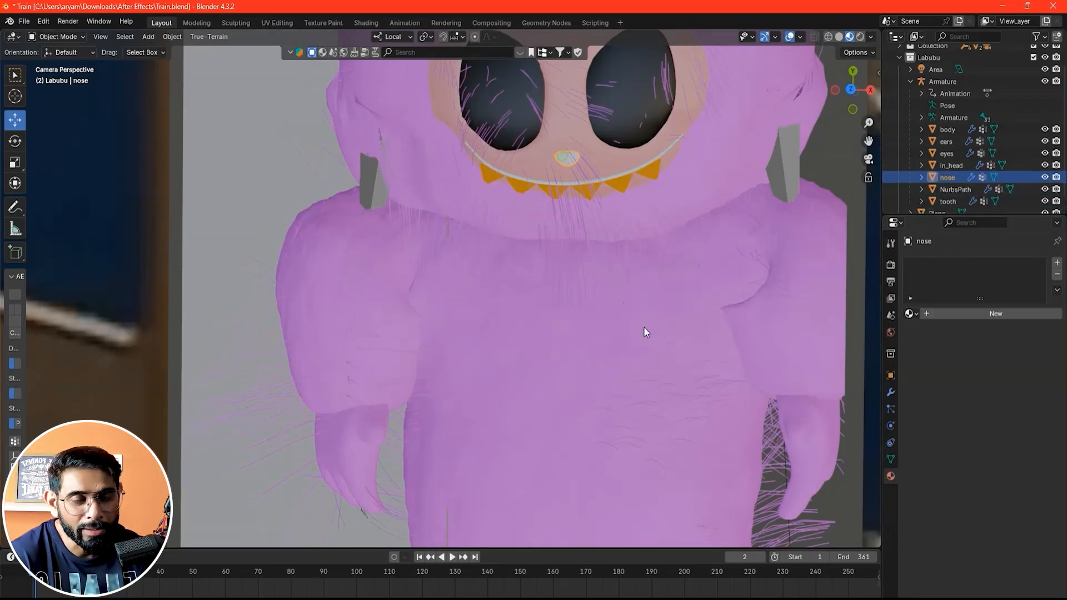
left_click(979, 314)
left_click(1014, 389)
mouse_move(999, 247)
left_mouse_down()
mouse_move(953, 259)
mouse_move(954, 272)
mouse_move(995, 286)
mouse_move(1018, 271)
mouse_move(1028, 239)
mouse_move(1011, 203)
left_mouse_up()
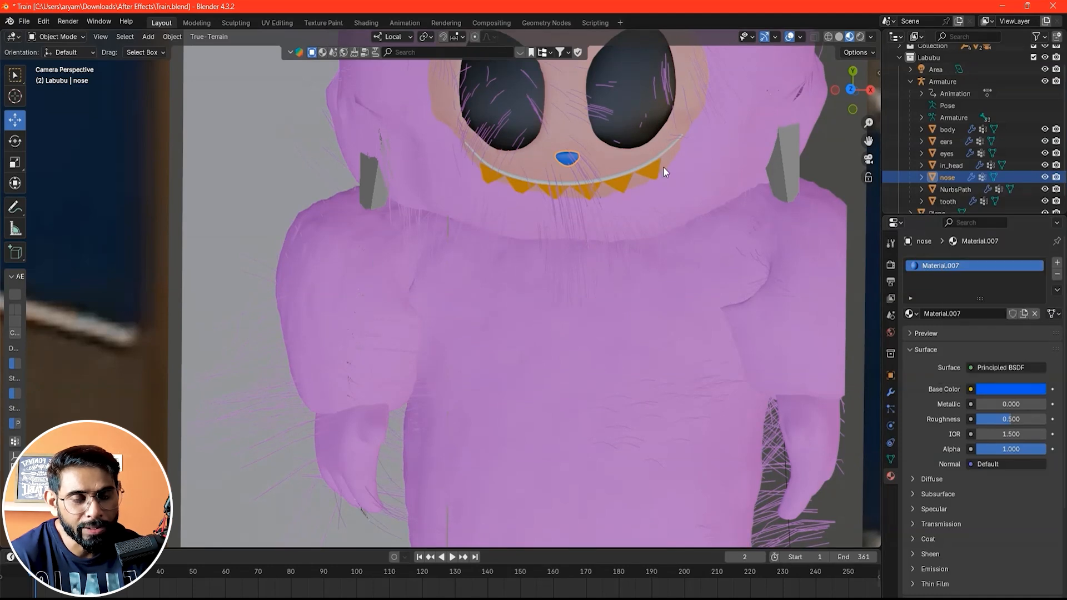
Step: Check the whole recolored character in the shot, clear the selection and save the file
scroll(603, 159, "down", 5)
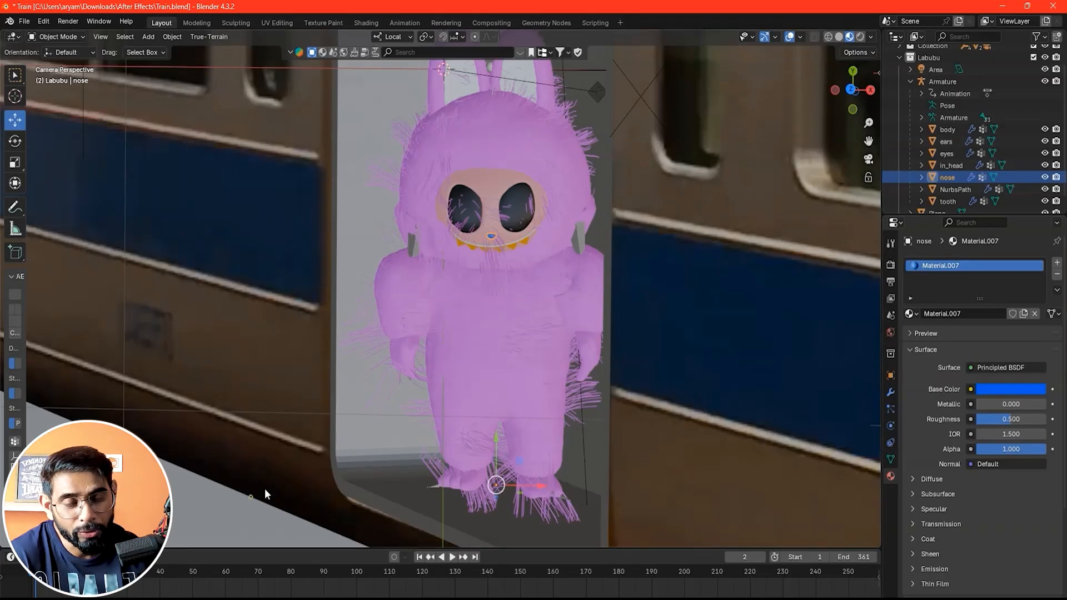
left_click(395, 352)
scroll(492, 298, "down", 2)
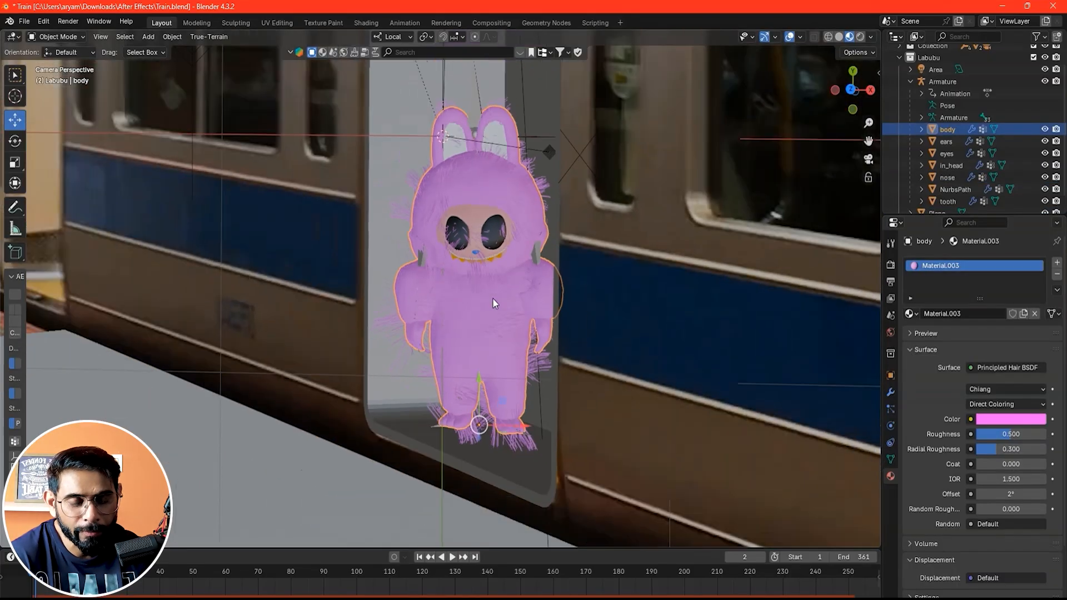
scroll(492, 298, "down", 4)
left_click(767, 533)
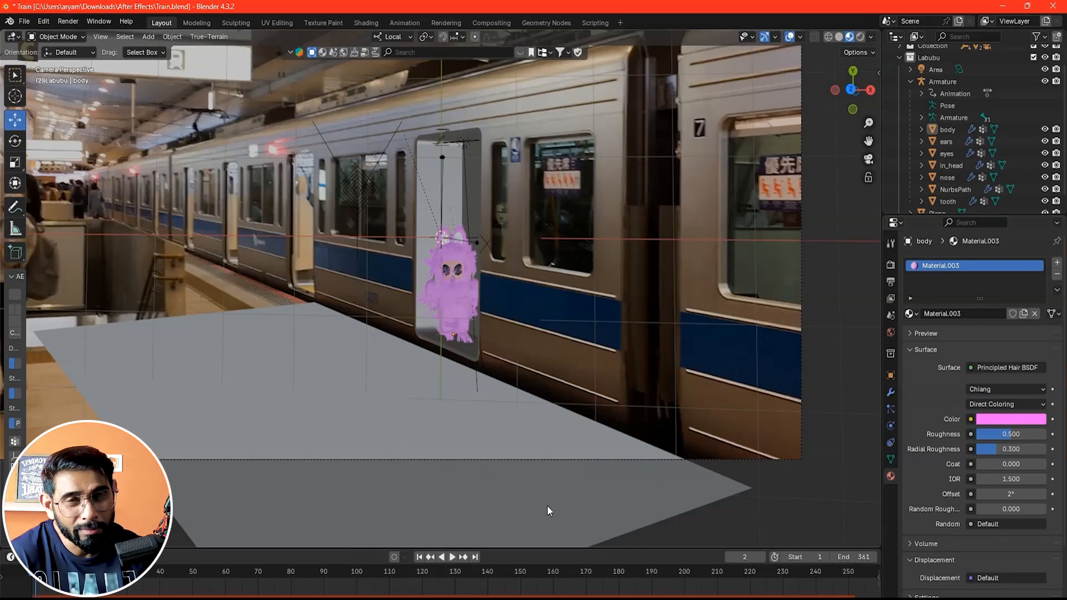
key("ctrl+s")
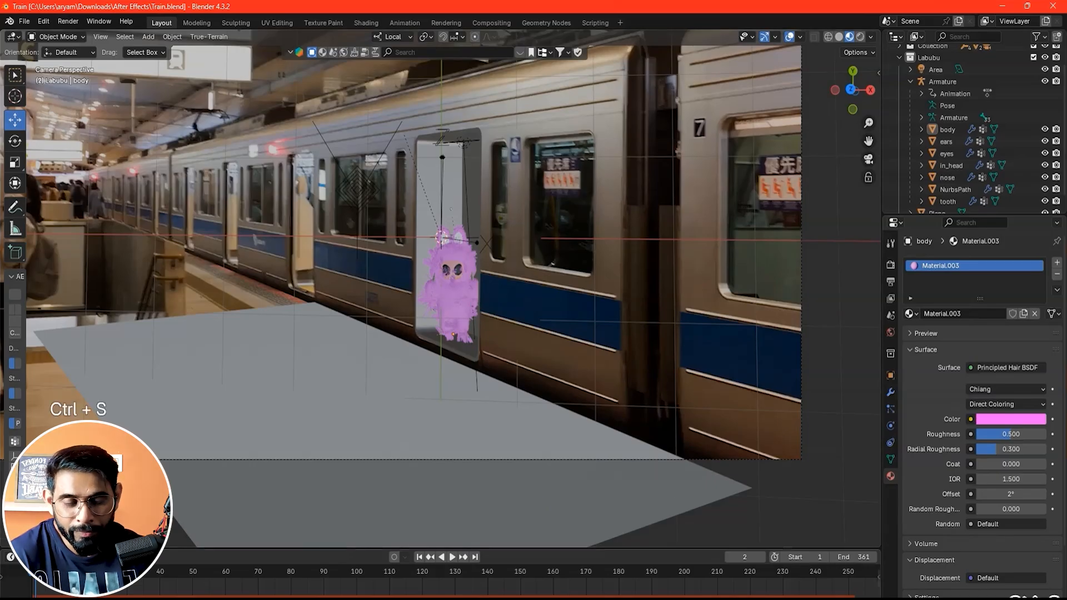
Step: Play the jump animation, stop at frame 115 to inspect the character on the platform, and save the file
left_click(451, 557)
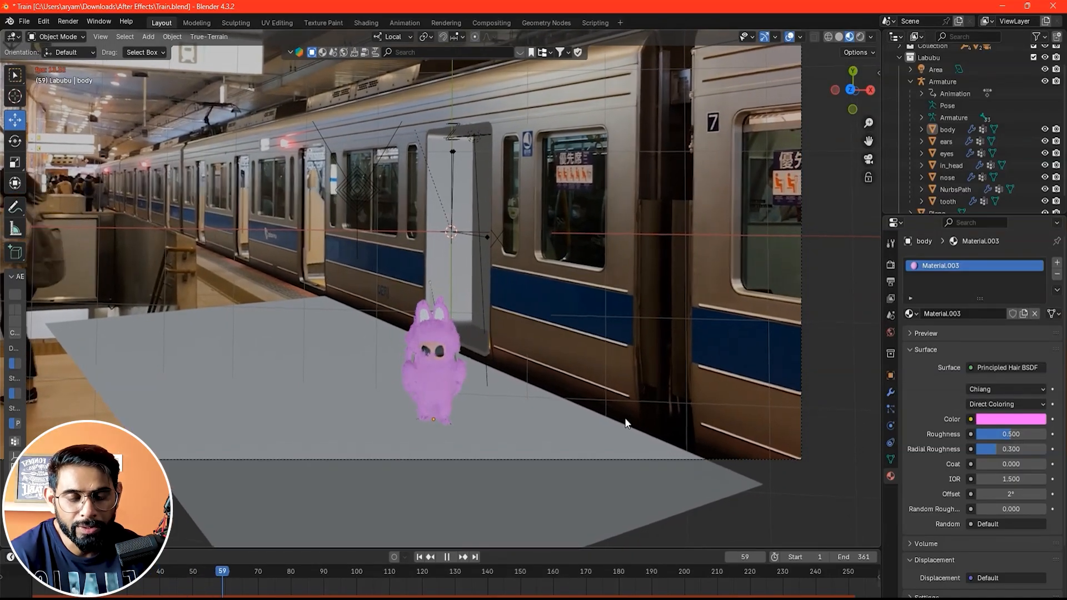
left_click(447, 558)
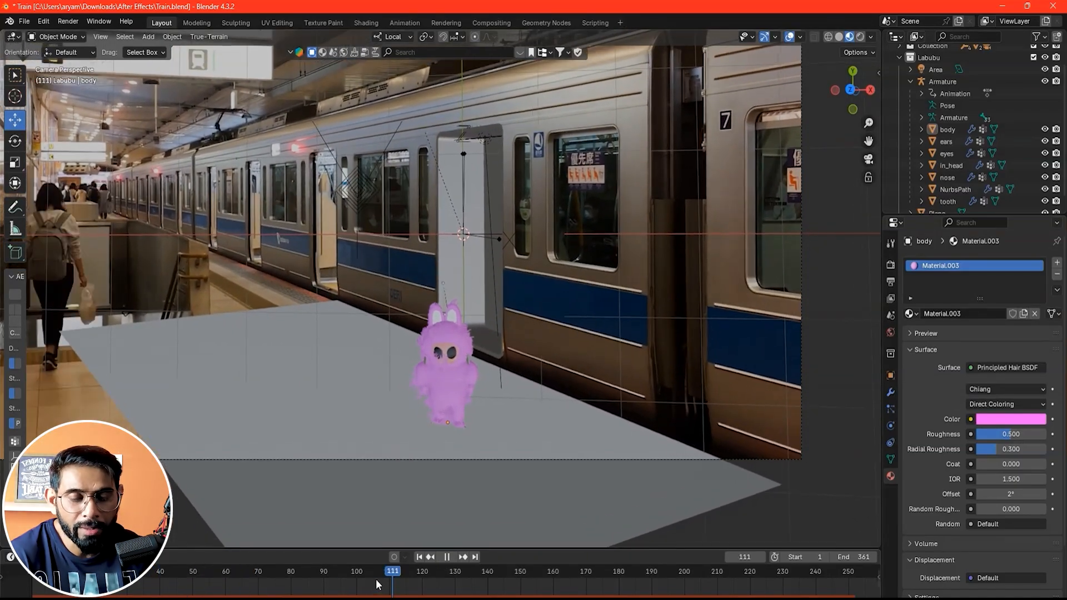
left_click_drag(381, 581, 406, 595)
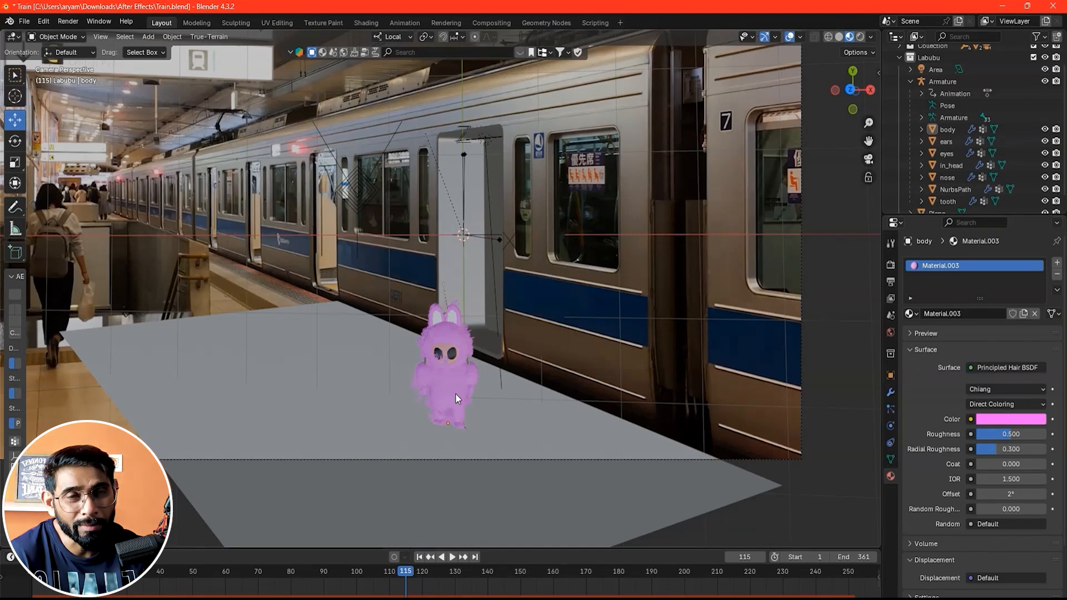
scroll(455, 392, "up", 5)
scroll(534, 450, "down", 6)
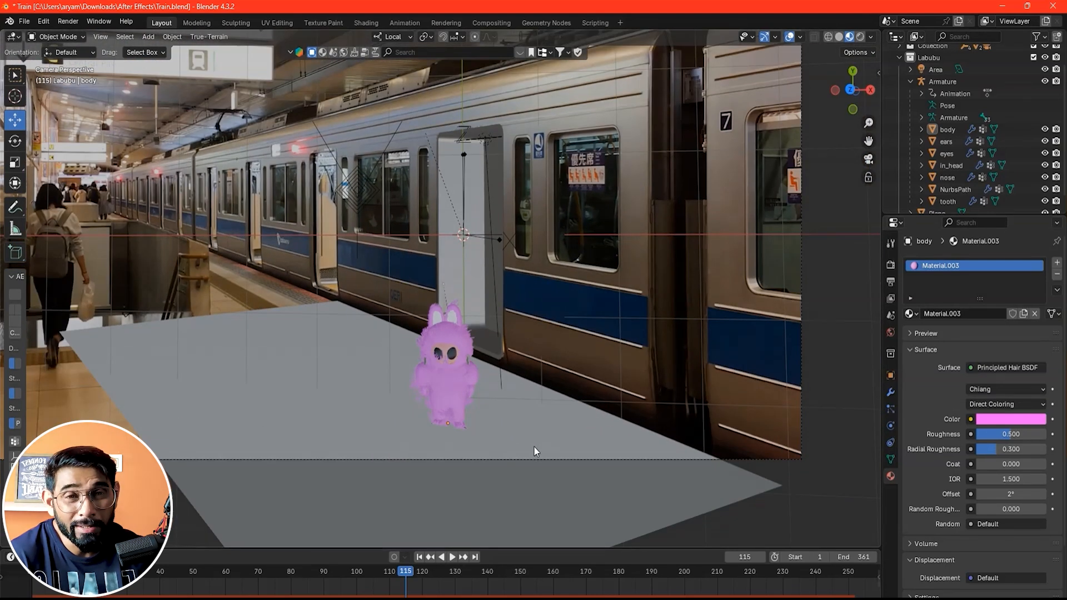
key("ctrl+s")
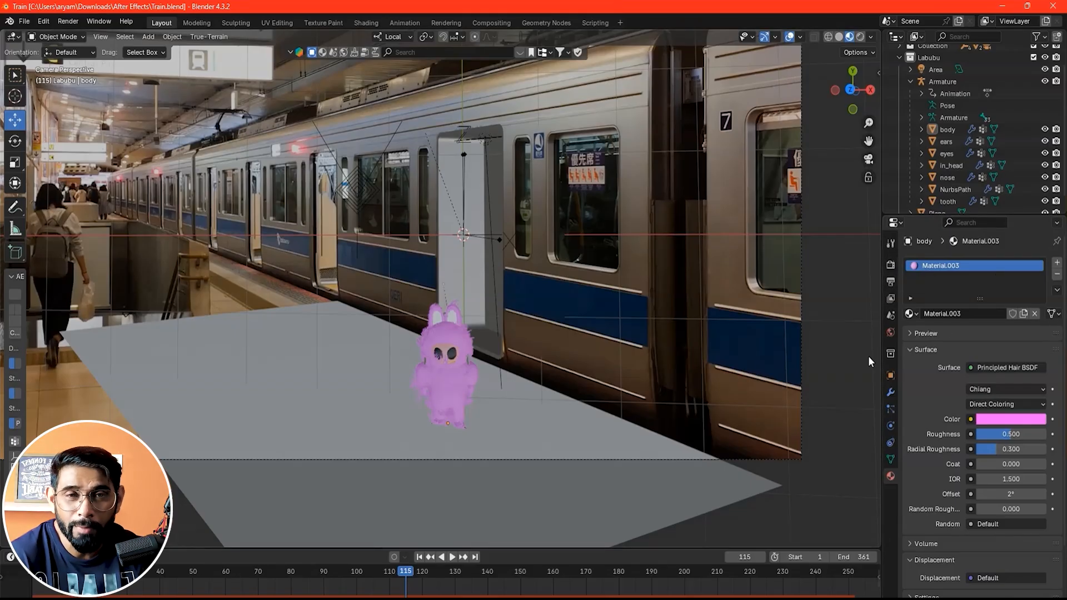
Step: Look up the Render Animation command without running it, and replay the animation from the beginning
left_click(68, 21)
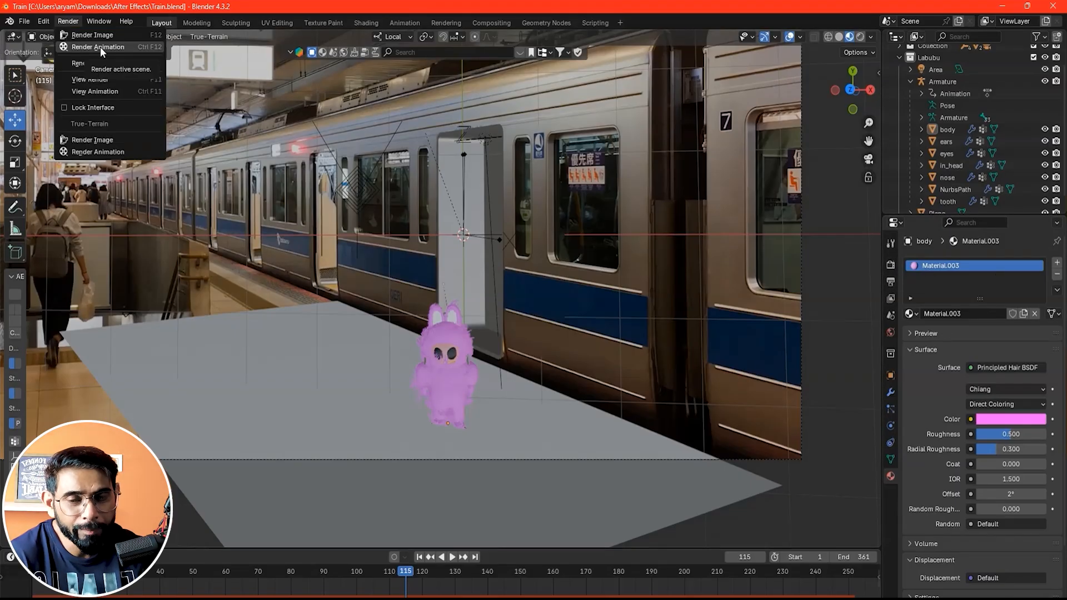
left_click(781, 518)
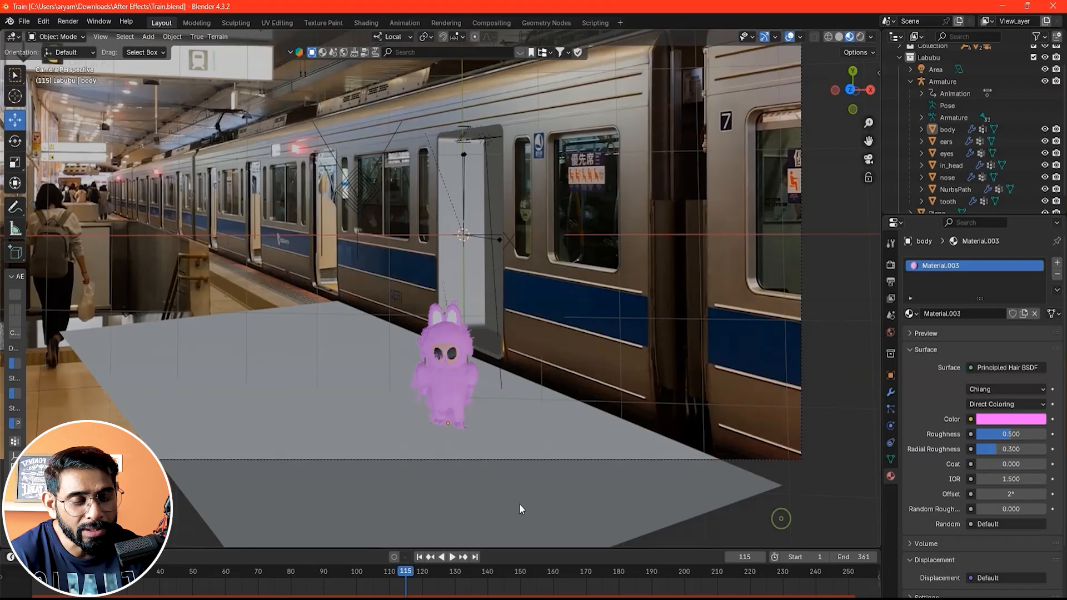
left_click_drag(376, 574, 66, 595)
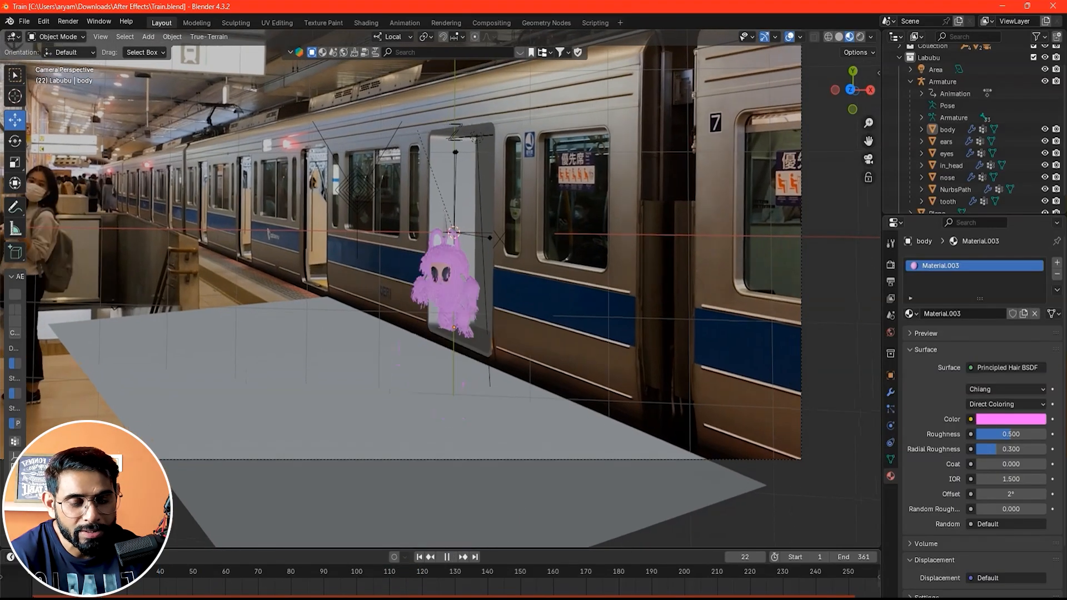